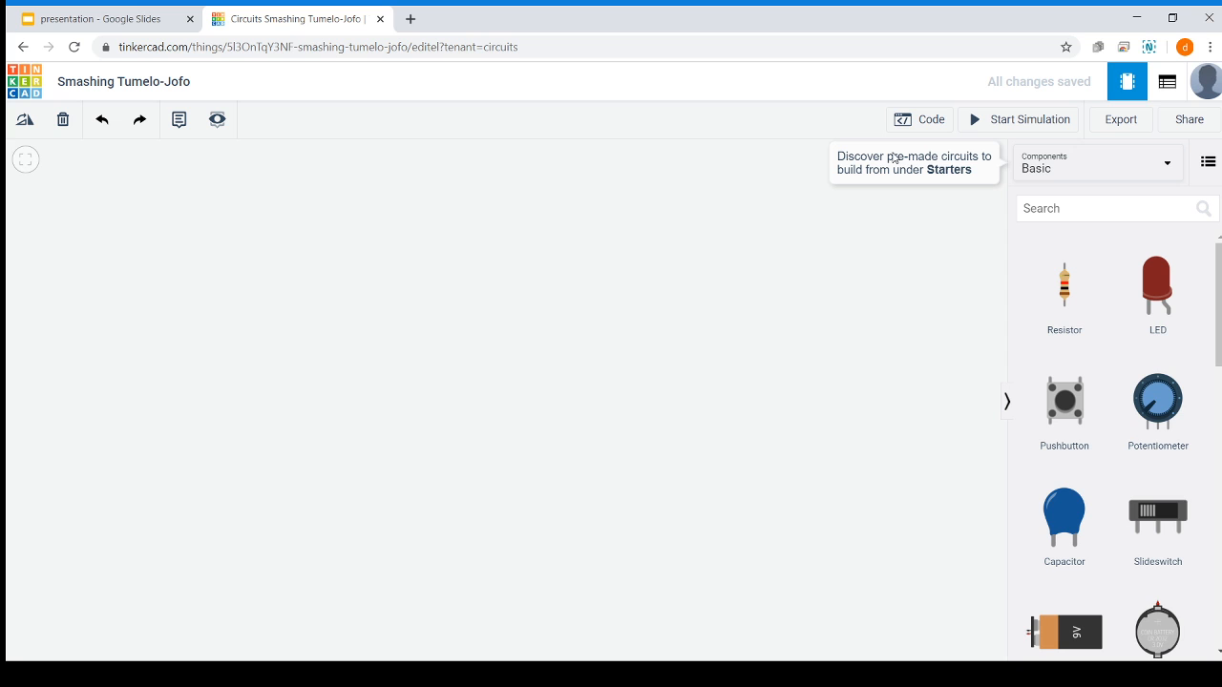
# - Look at the Basic starters in the library and return to the Basic components
pyautogui.moveTo(1218, 304); pyautogui.dragTo(1220, 183)
pyautogui.click(1127, 176)
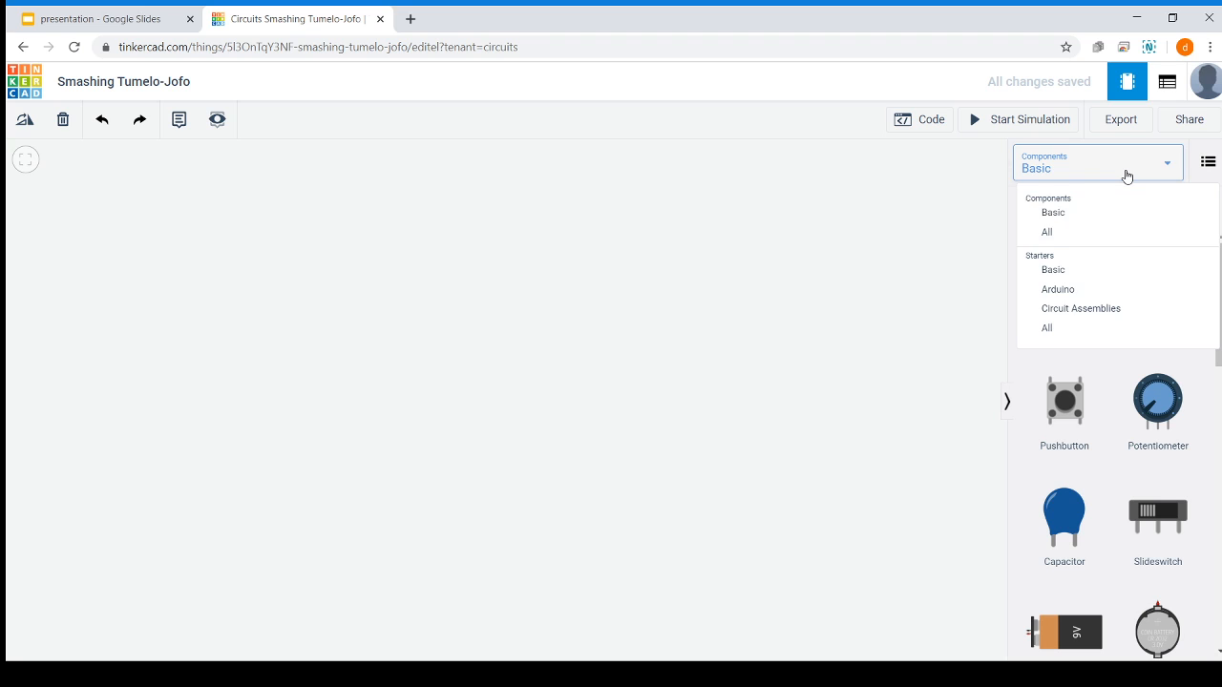
pyautogui.click(1097, 272)
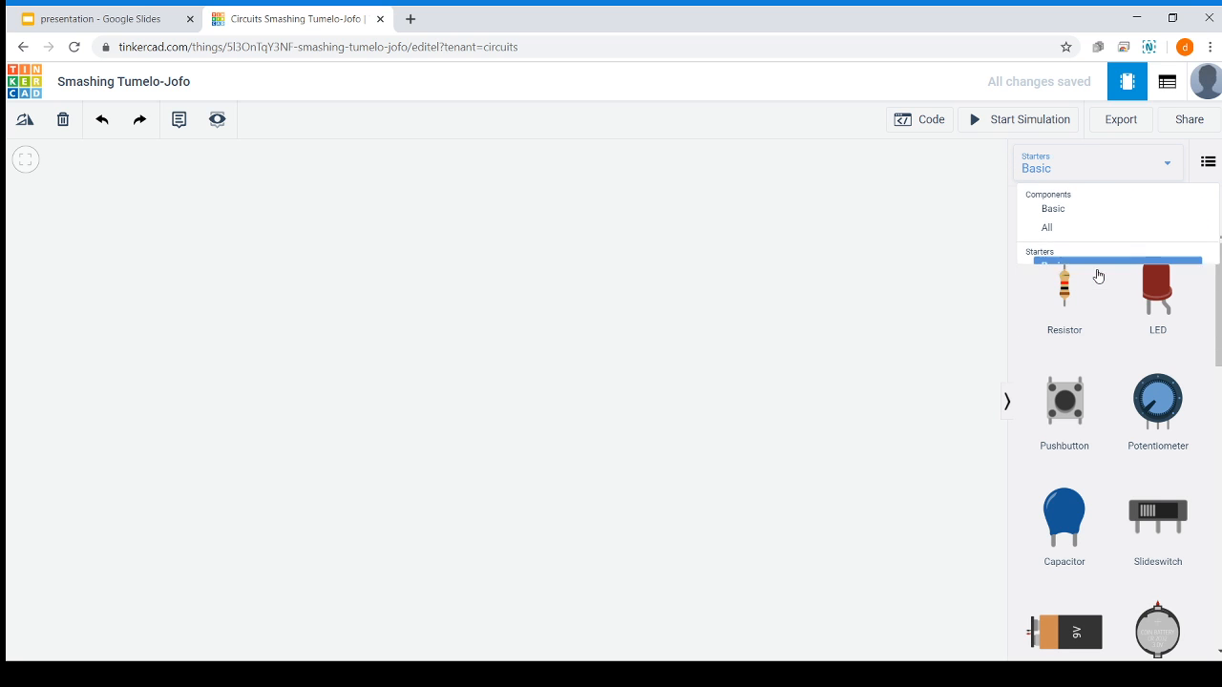
pyautogui.click(1136, 175)
pyautogui.click(1092, 220)
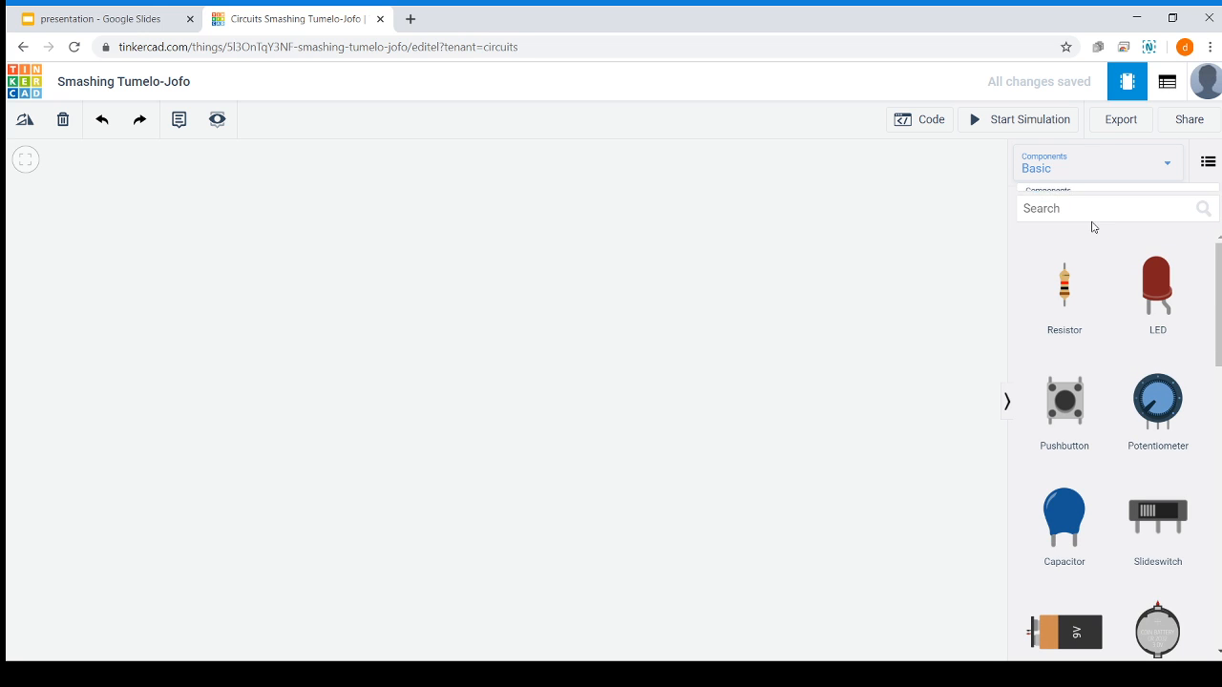
# - Place a trial red LED on the empty canvas and remove it again
pyautogui.moveTo(1217, 323)
pyautogui.mouseDown()
pyautogui.moveTo(1217, 455)
pyautogui.moveTo(1211, 335)
pyautogui.mouseUp()
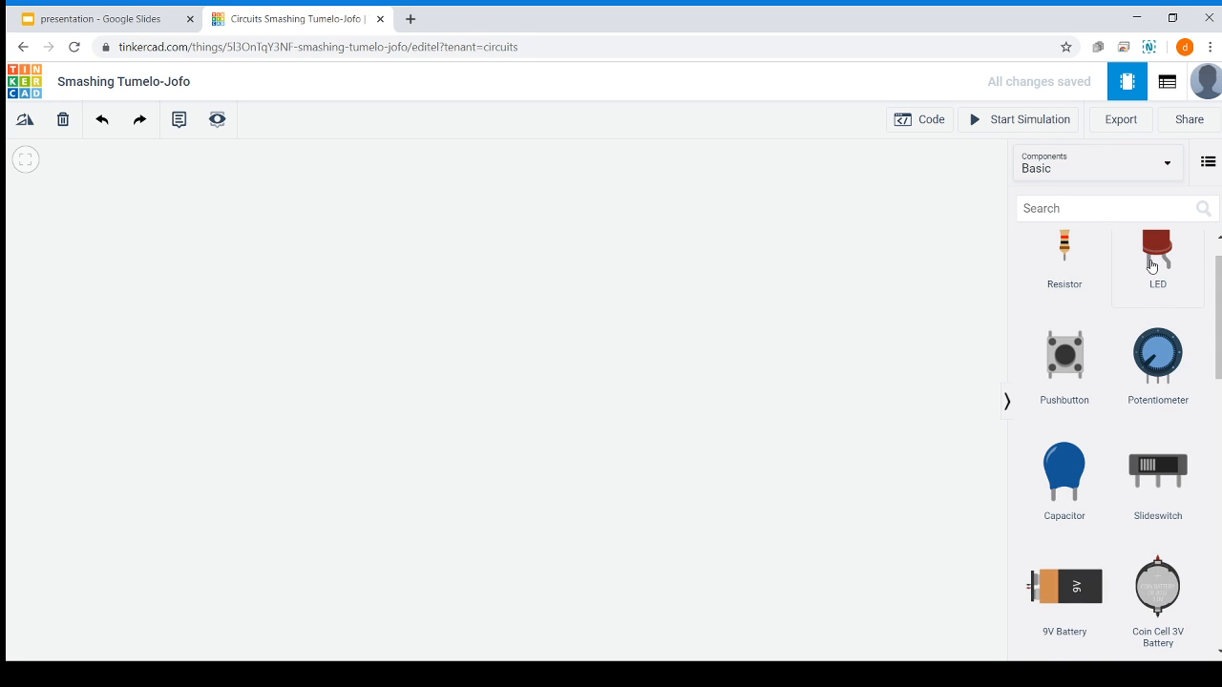
pyautogui.moveTo(1157, 256); pyautogui.dragTo(536, 286)
pyautogui.click(572, 393)
pyautogui.click(540, 289)
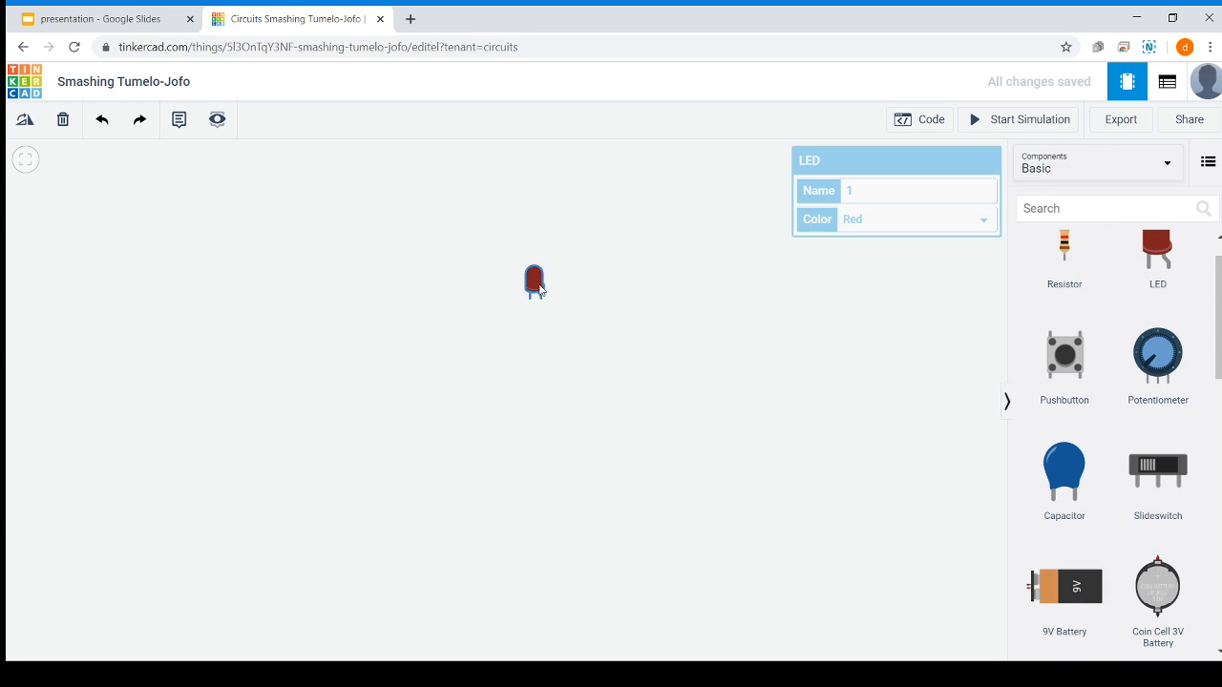
# - Place the LED Light Up circuit from the Basic starters on the canvas
pyautogui.click(1098, 164)
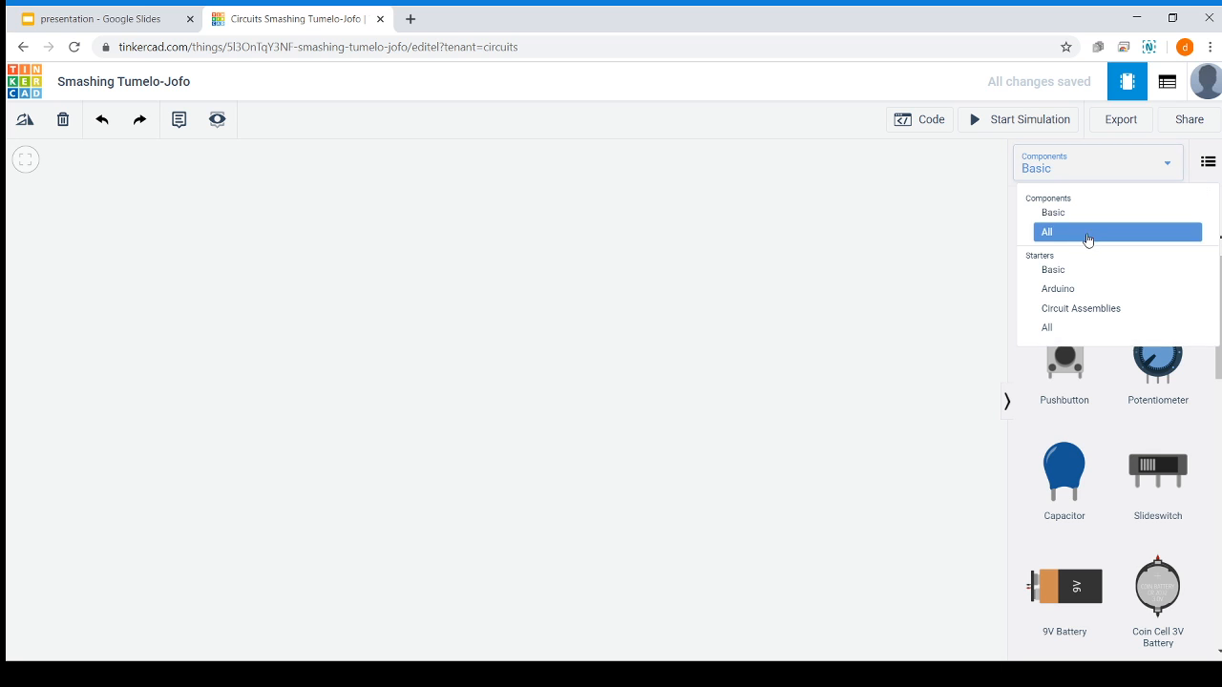
pyautogui.click(1079, 273)
pyautogui.moveTo(1219, 272)
pyautogui.mouseDown()
pyautogui.moveTo(1219, 324)
pyautogui.moveTo(1220, 251)
pyautogui.mouseUp()
pyautogui.moveTo(1064, 287); pyautogui.dragTo(656, 466)
pyautogui.click(725, 385)
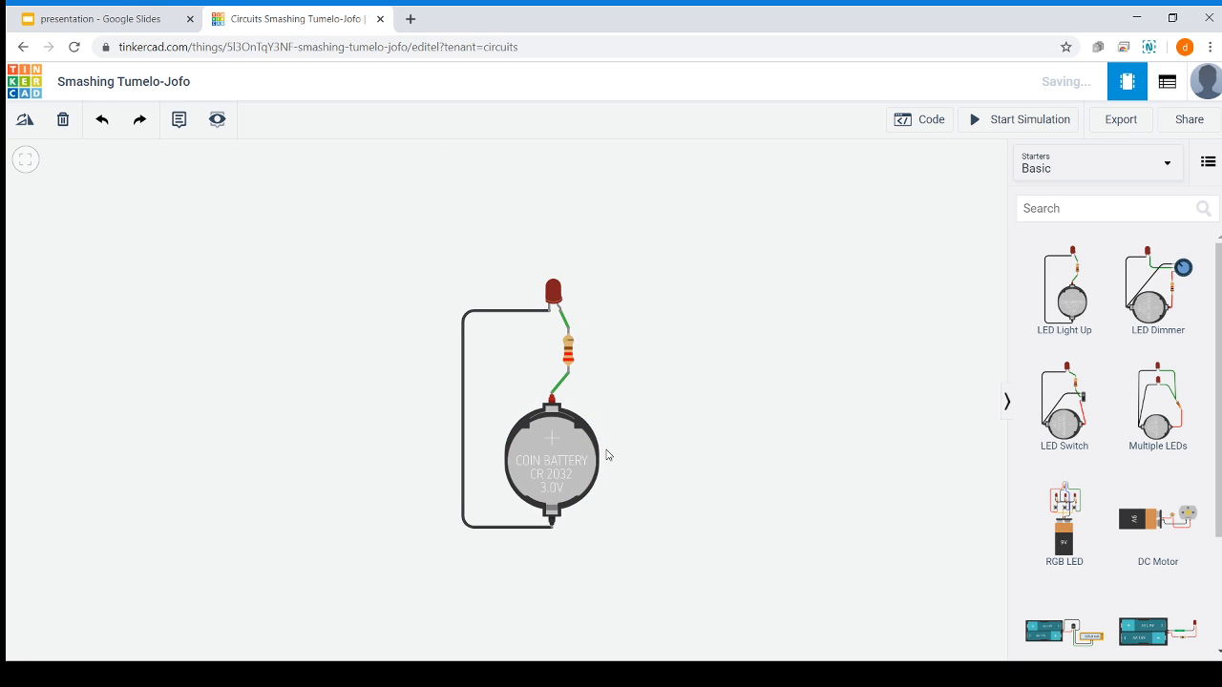
pyautogui.scroll(2, 607, 455)
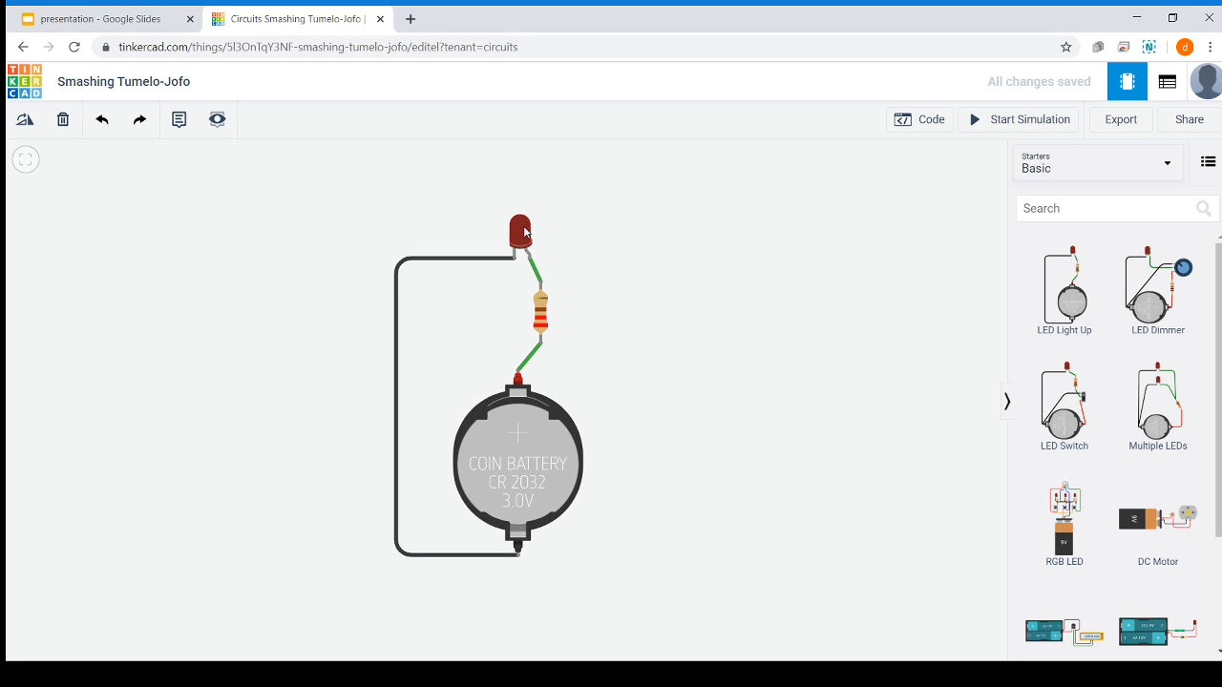
# - Inspect the resistor's properties, and compare the resistor and motor circuits on slides 9 and 11 of the Google Slides presentation
pyautogui.click(540, 311)
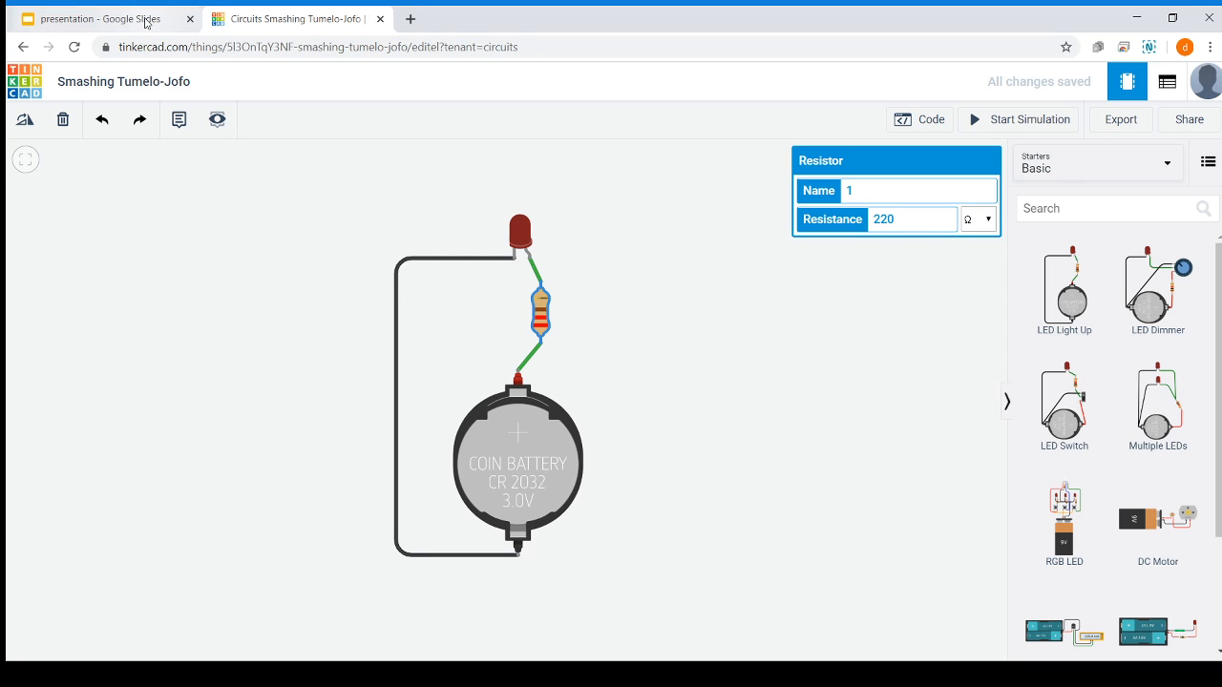
pyautogui.click(146, 23)
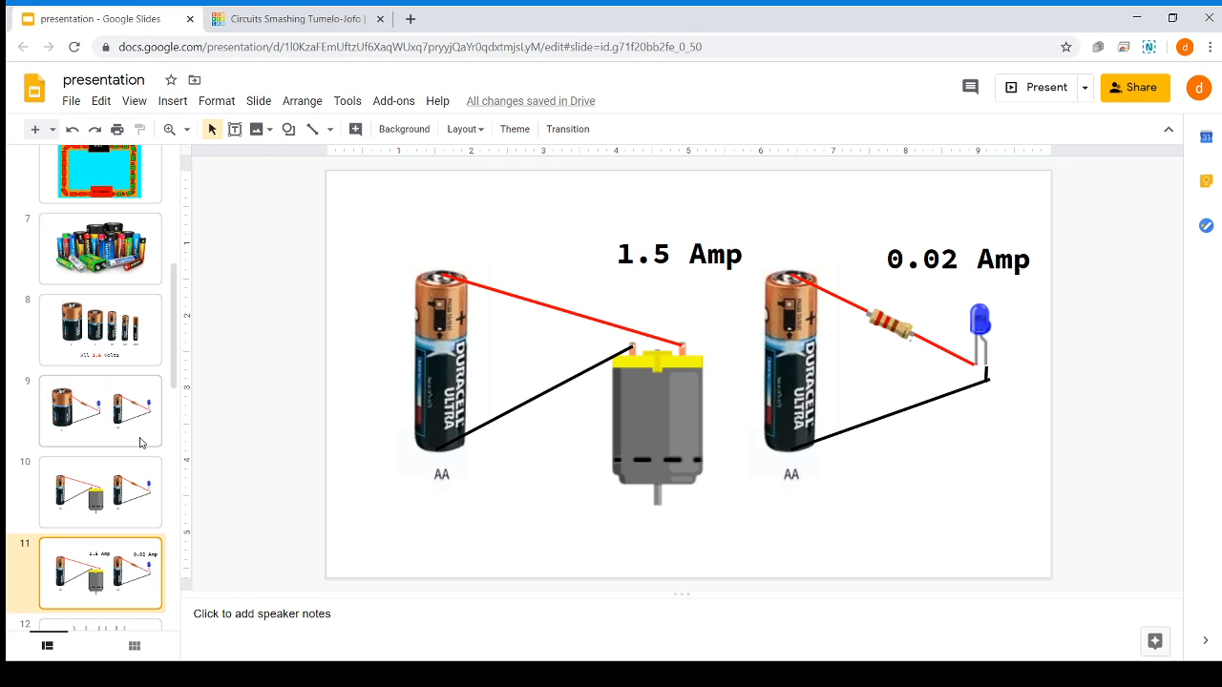
pyautogui.click(101, 410)
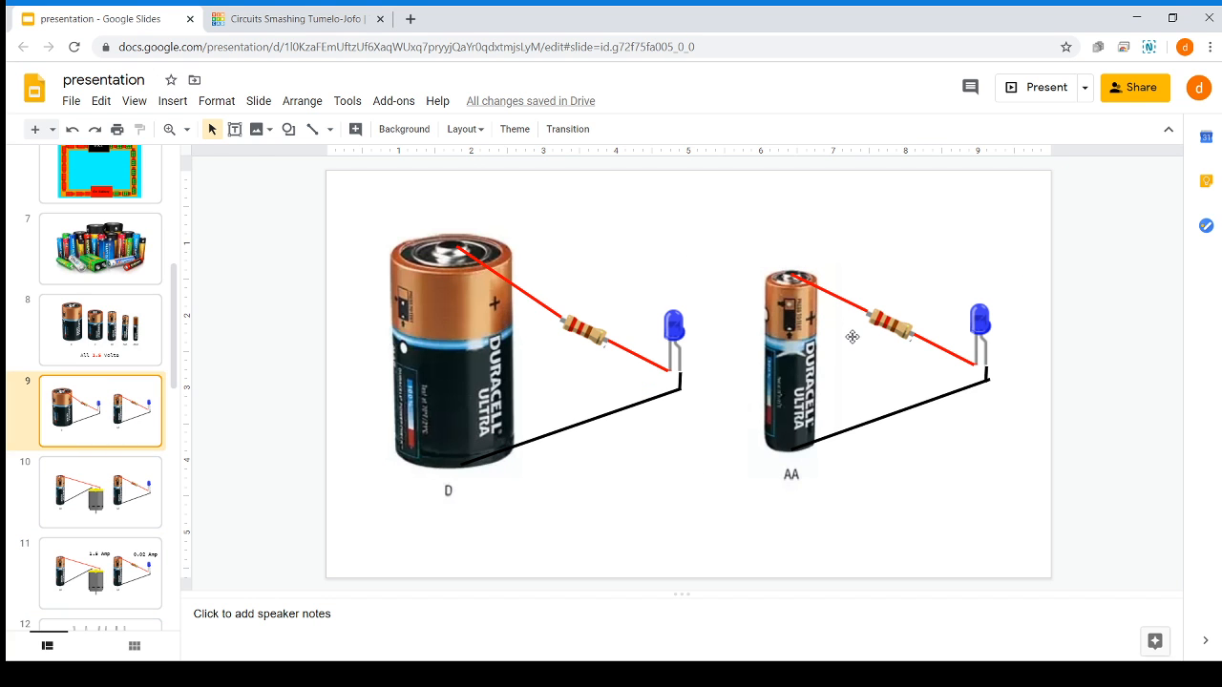
pyautogui.click(84, 570)
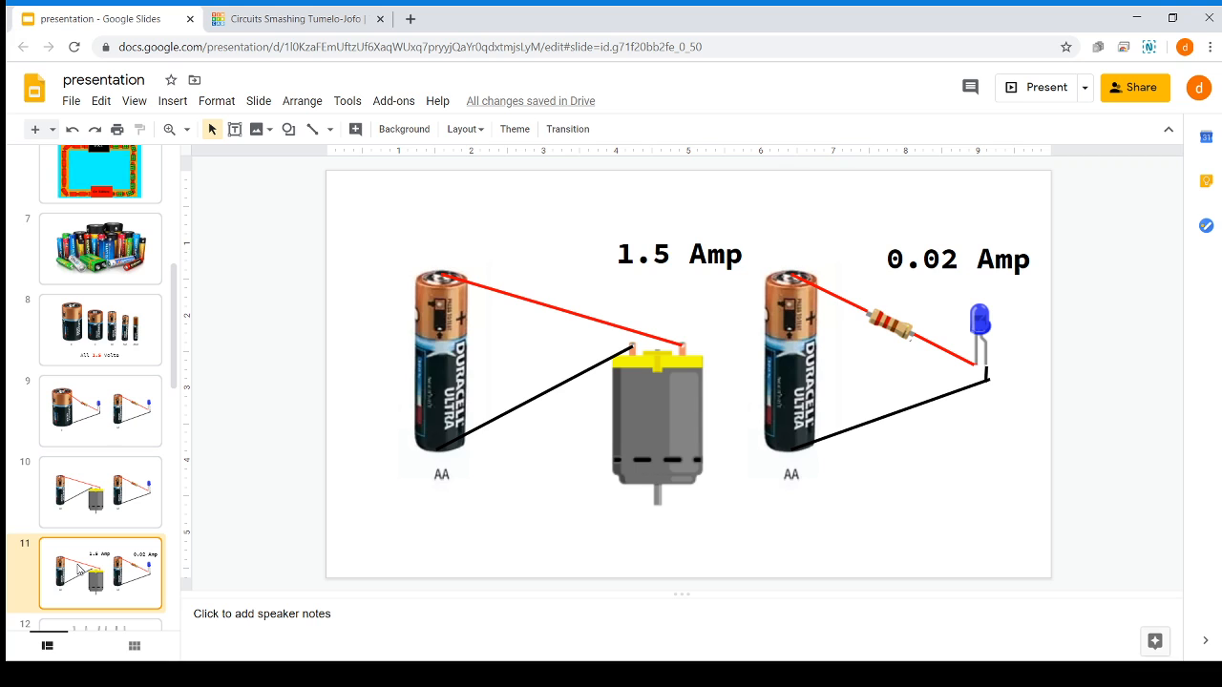
pyautogui.click(277, 29)
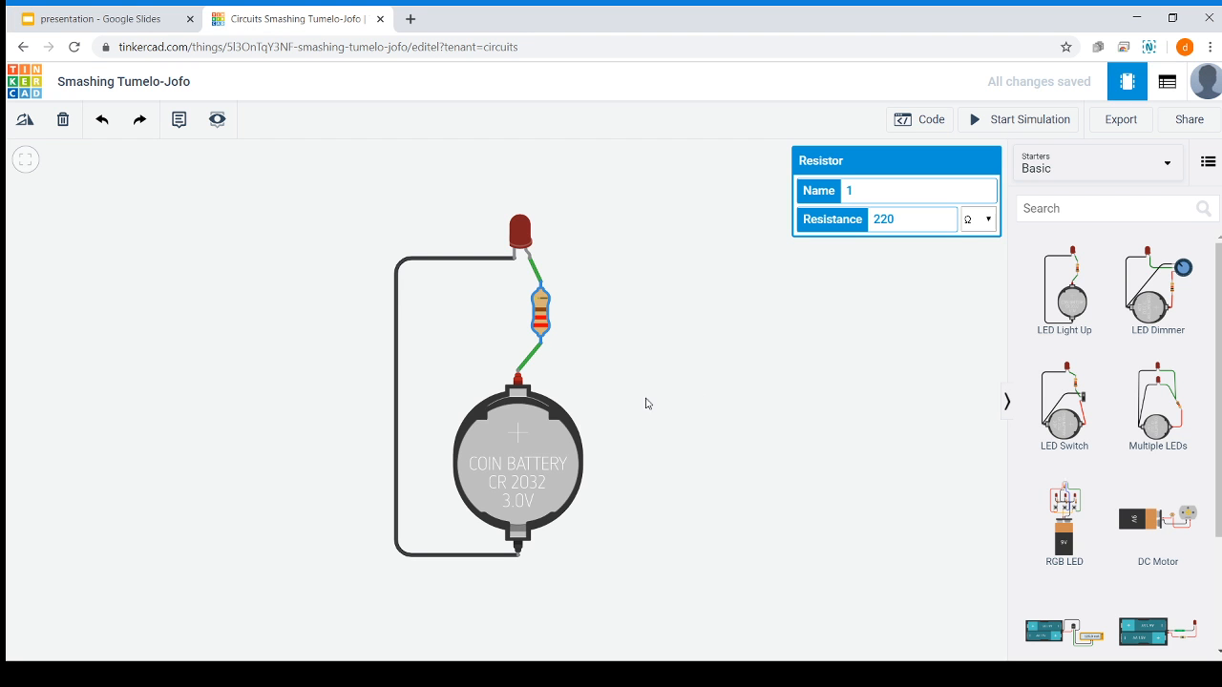
# - Start the simulation of the LED circuit
pyautogui.click(705, 391)
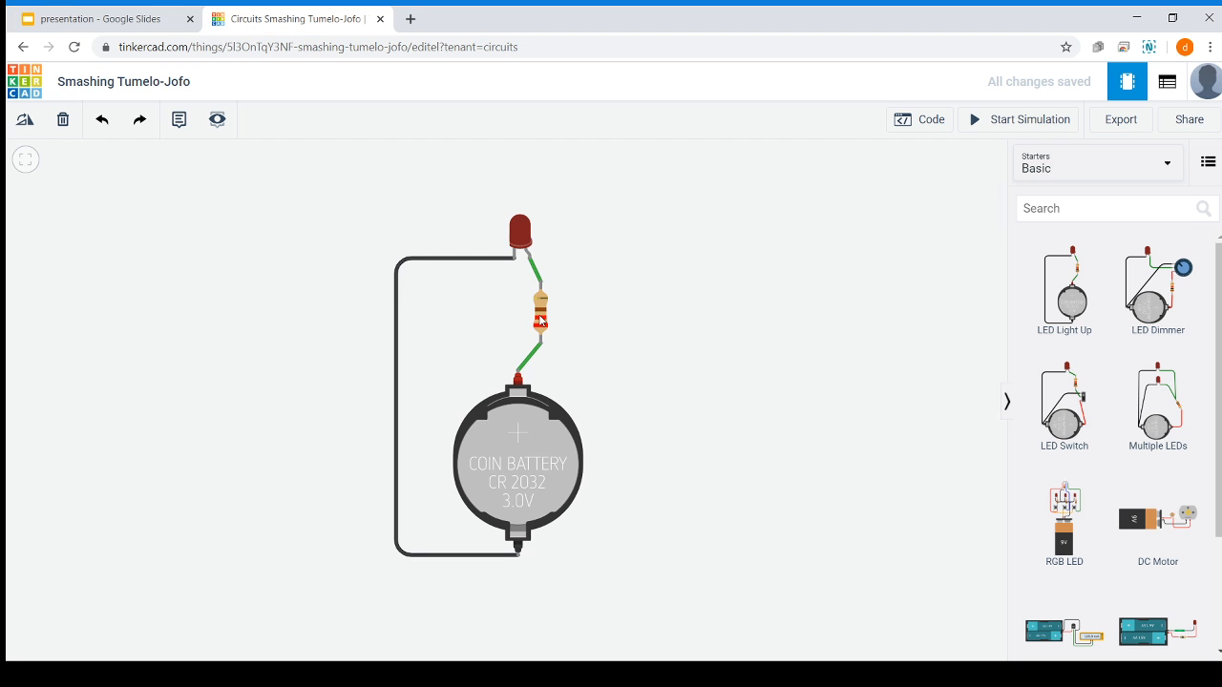
pyautogui.click(540, 322)
pyautogui.click(726, 343)
pyautogui.click(1003, 122)
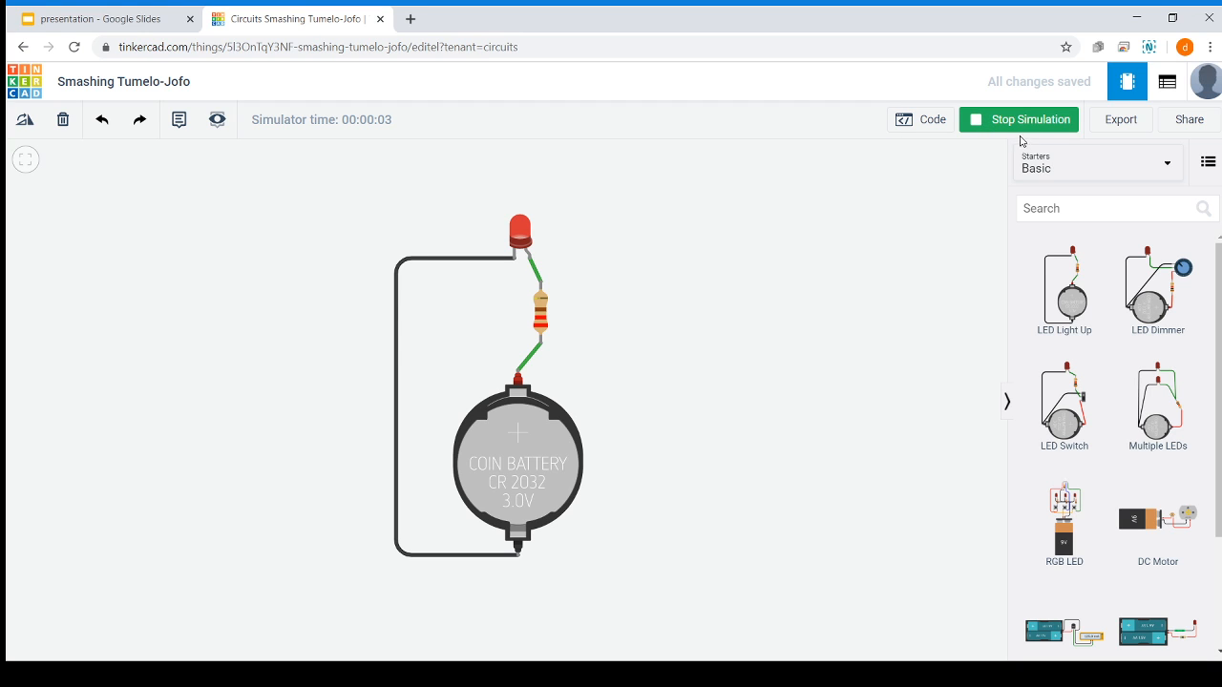
# - Try the LED in green, yellow and white while the simulation runs, and set its color to Blue
pyautogui.click(523, 230)
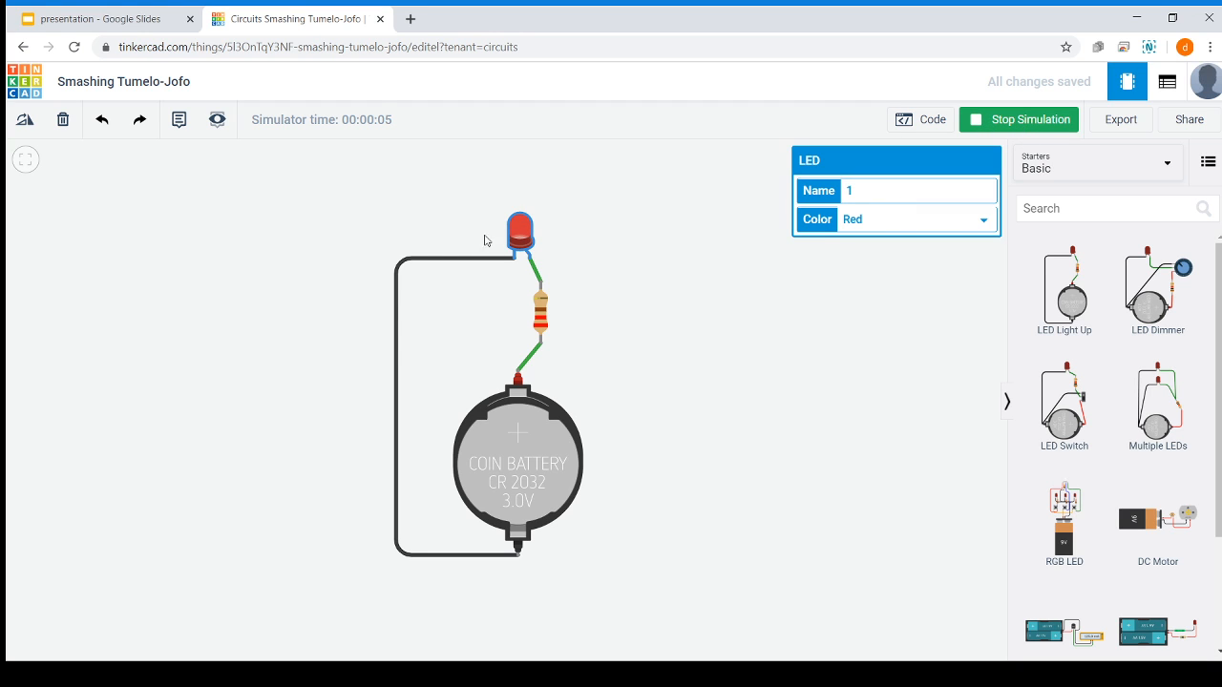
pyautogui.click(898, 226)
pyautogui.click(866, 265)
pyautogui.click(885, 222)
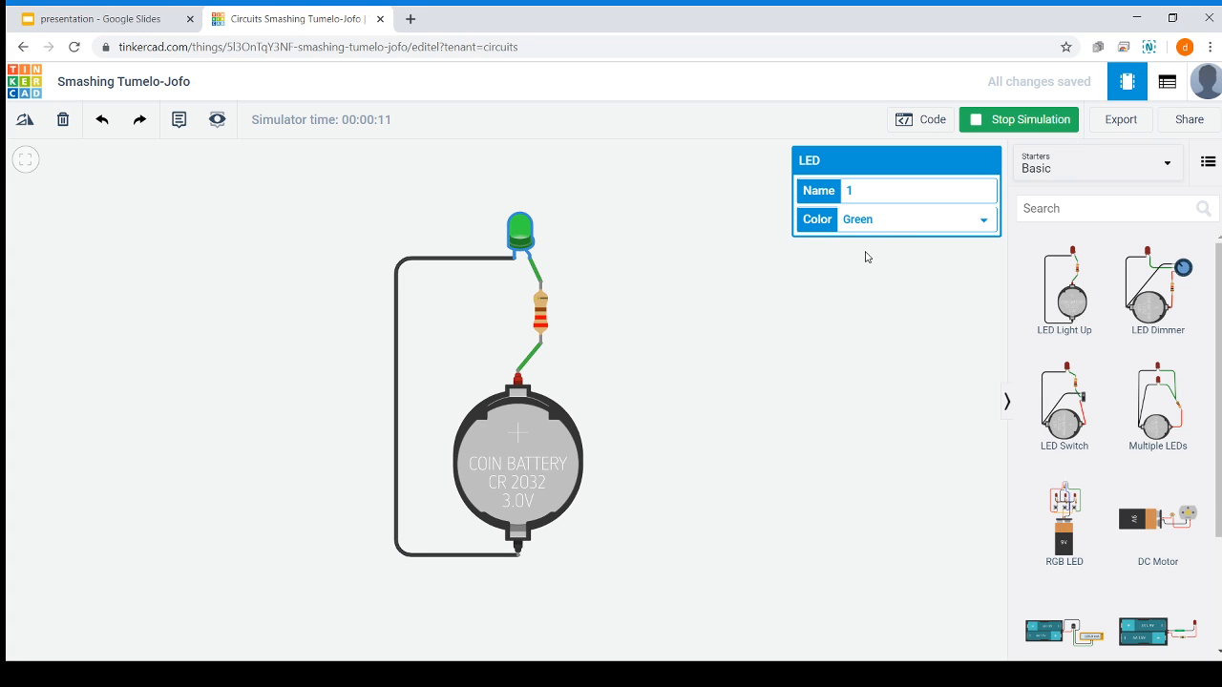
pyautogui.click(866, 252)
pyautogui.click(864, 226)
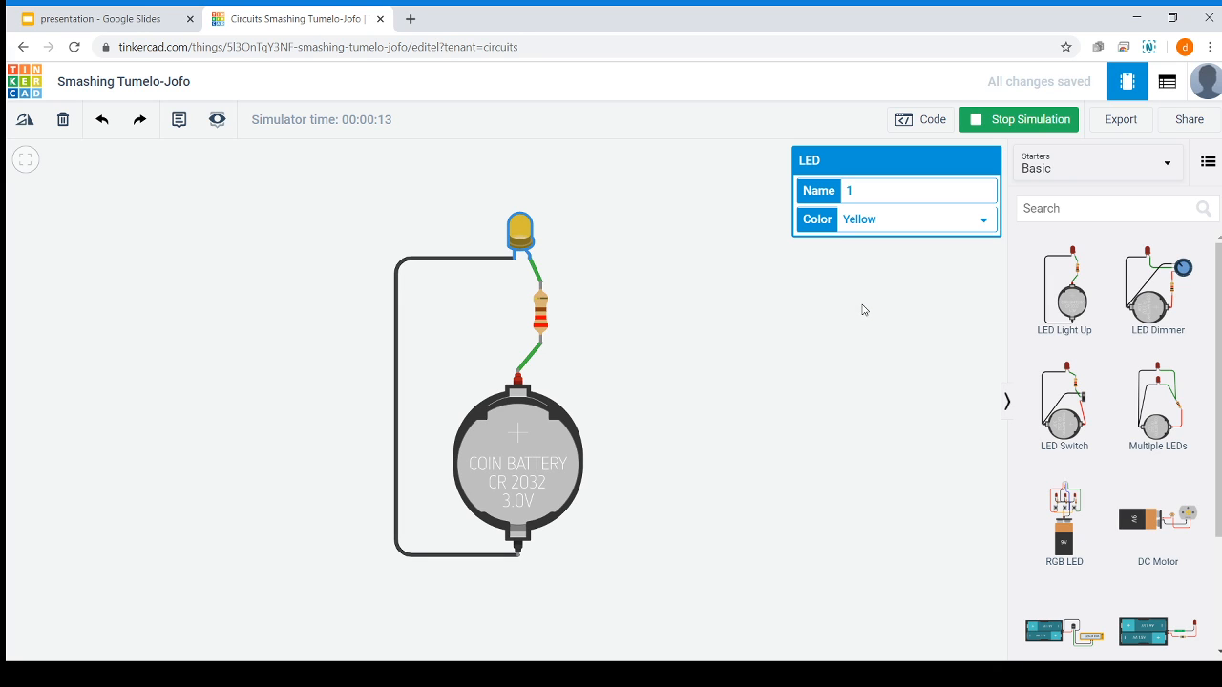
pyautogui.click(863, 309)
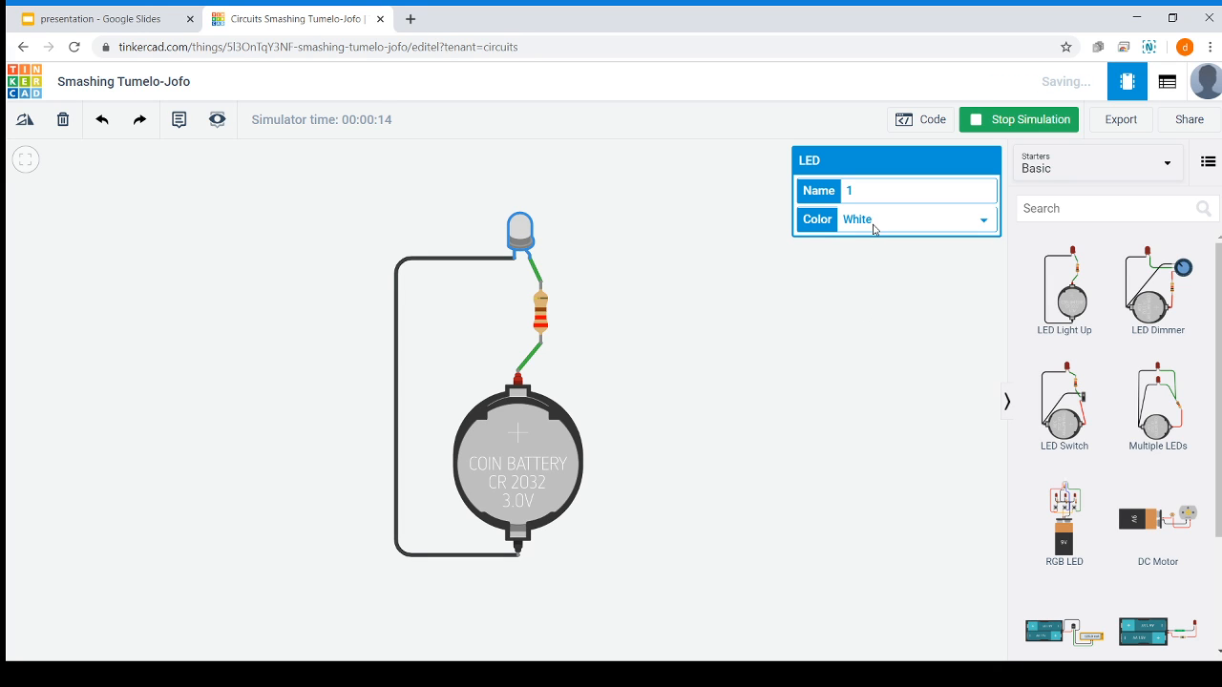
pyautogui.click(873, 227)
pyautogui.click(871, 285)
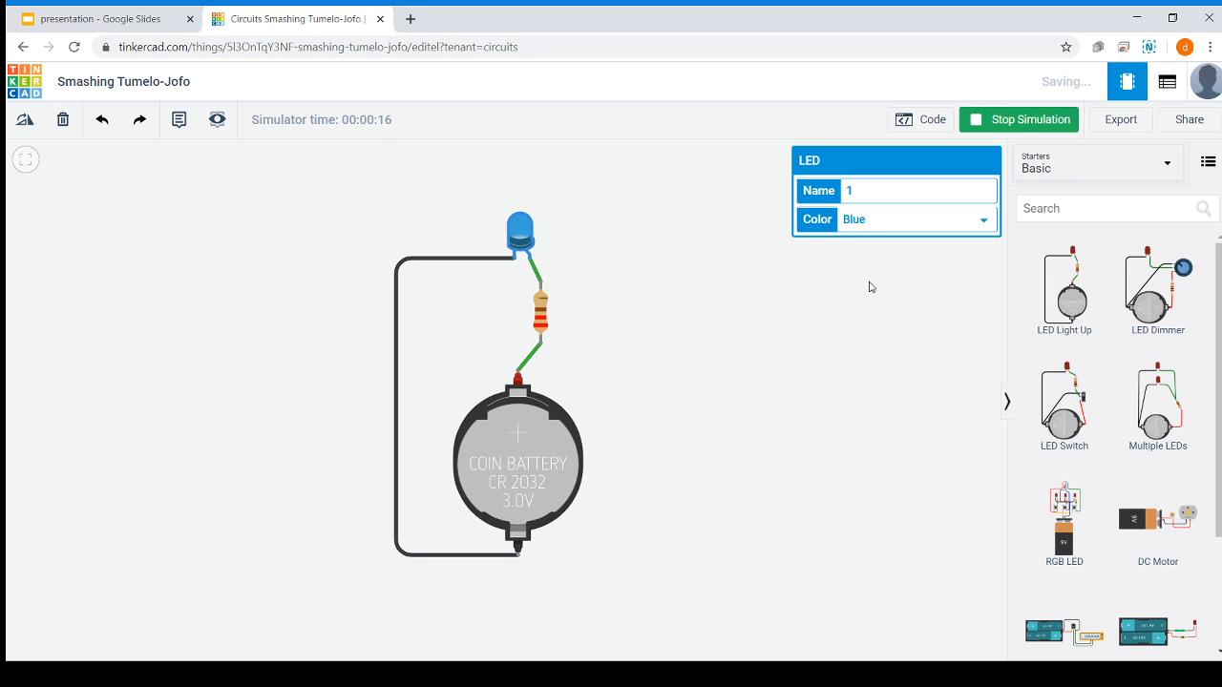
pyautogui.click(738, 279)
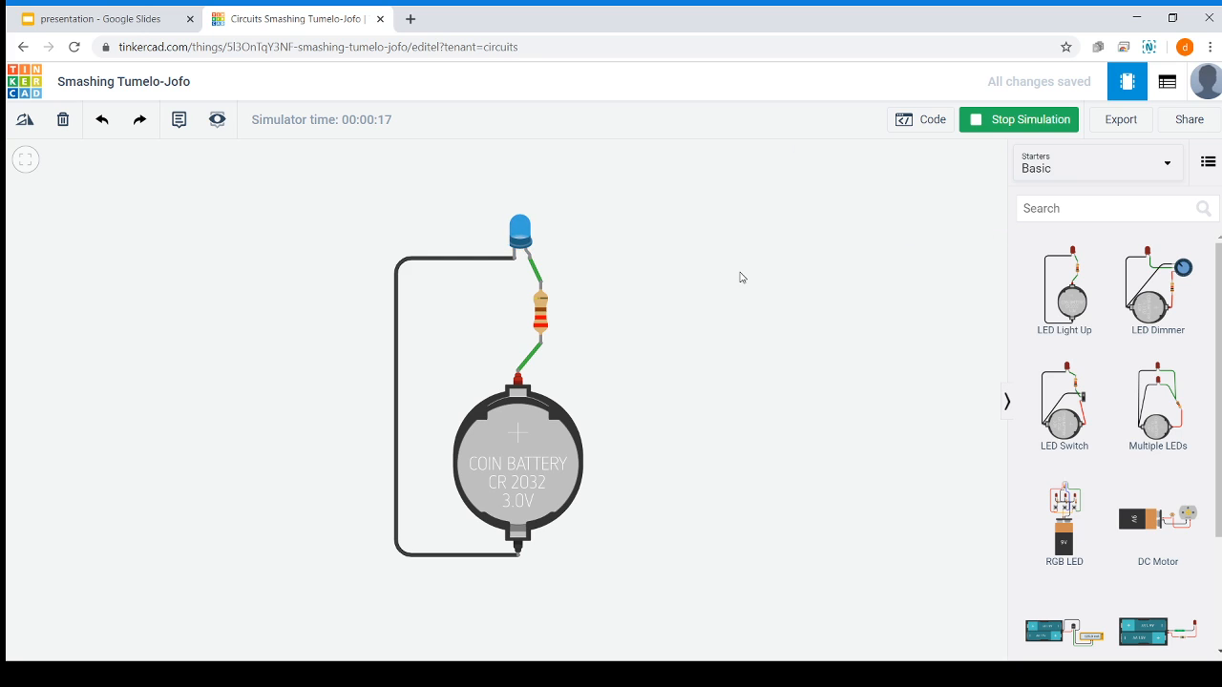
# - Inspect the resistance setting of the resistor between the LED and the coin battery
pyautogui.click(542, 304)
pyautogui.click(644, 333)
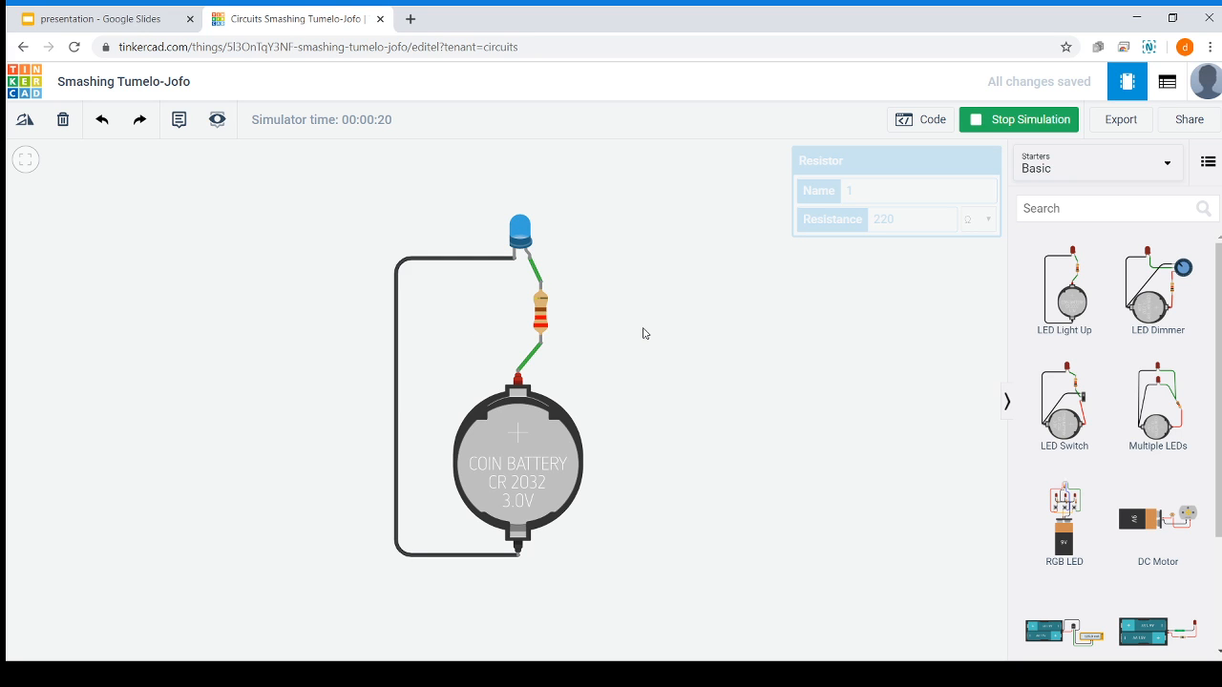
pyautogui.click(544, 315)
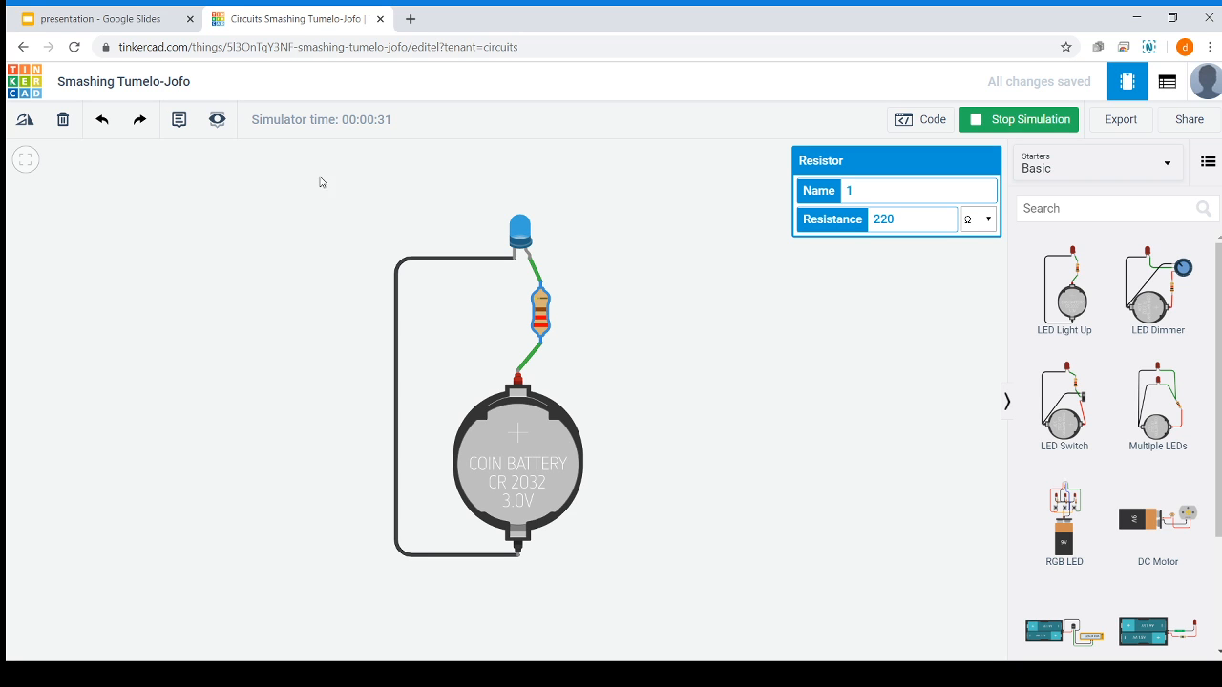
# - Switch to the Google Slides presentation and review slides 12 to 14 on resistors and the 6 V battery circuit
pyautogui.click(151, 30)
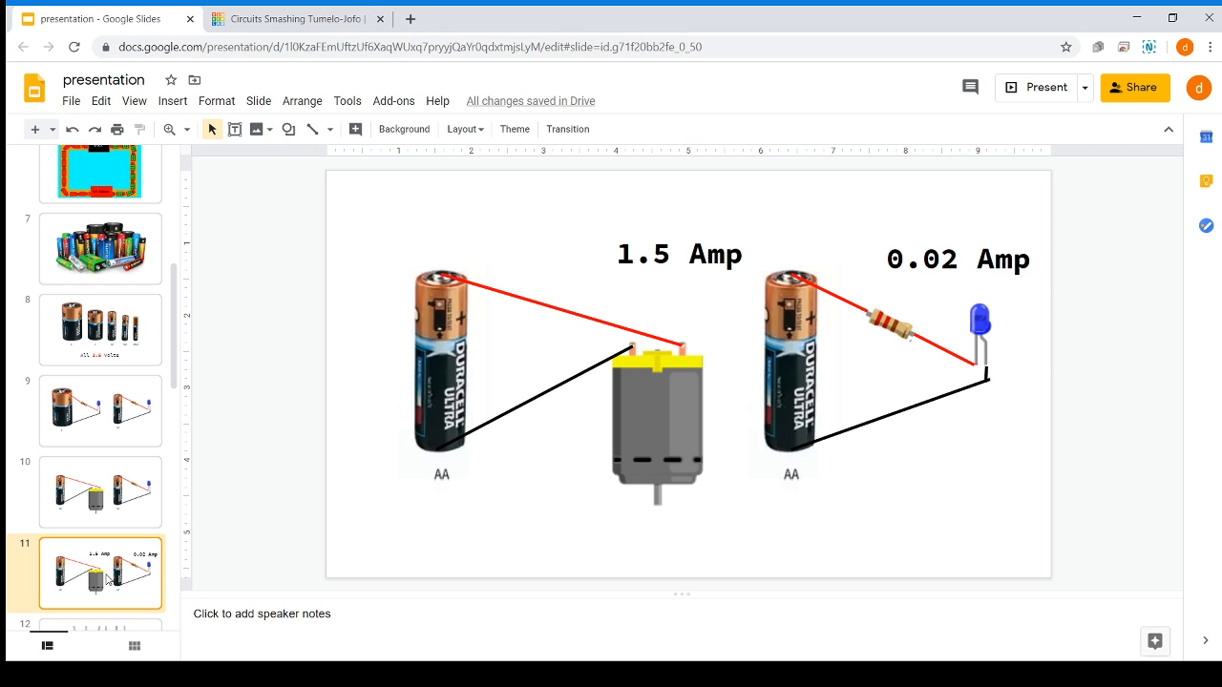
pyautogui.press('Down')
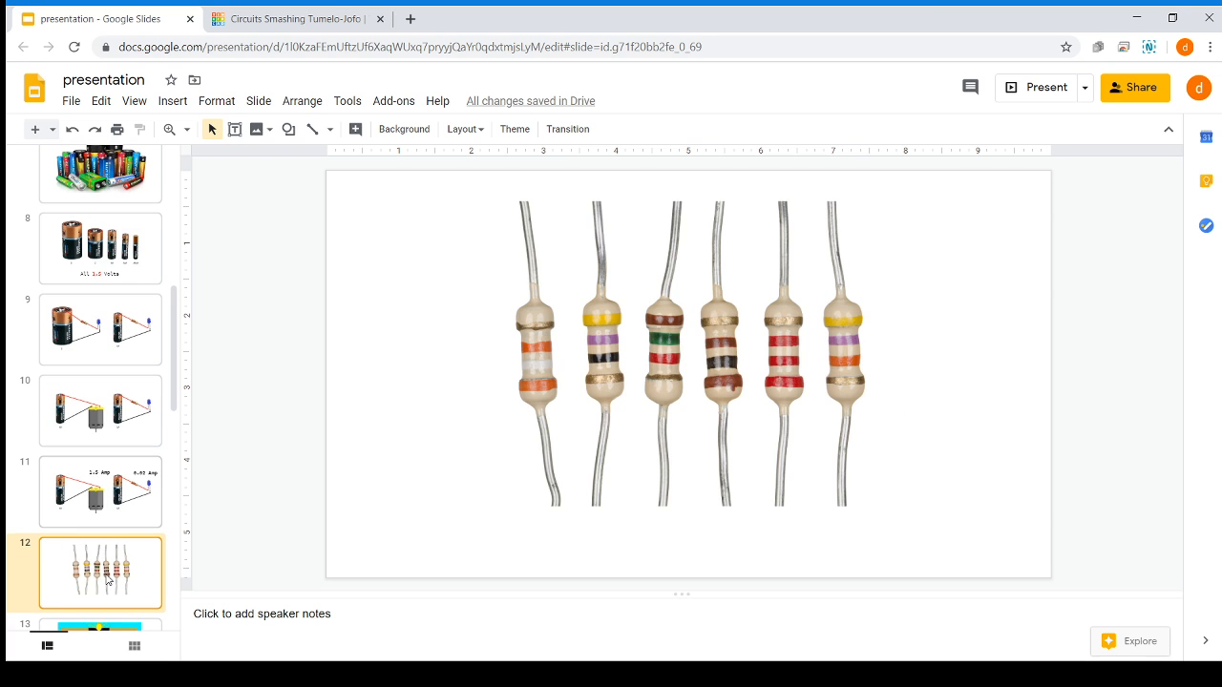
pyautogui.press('Down')
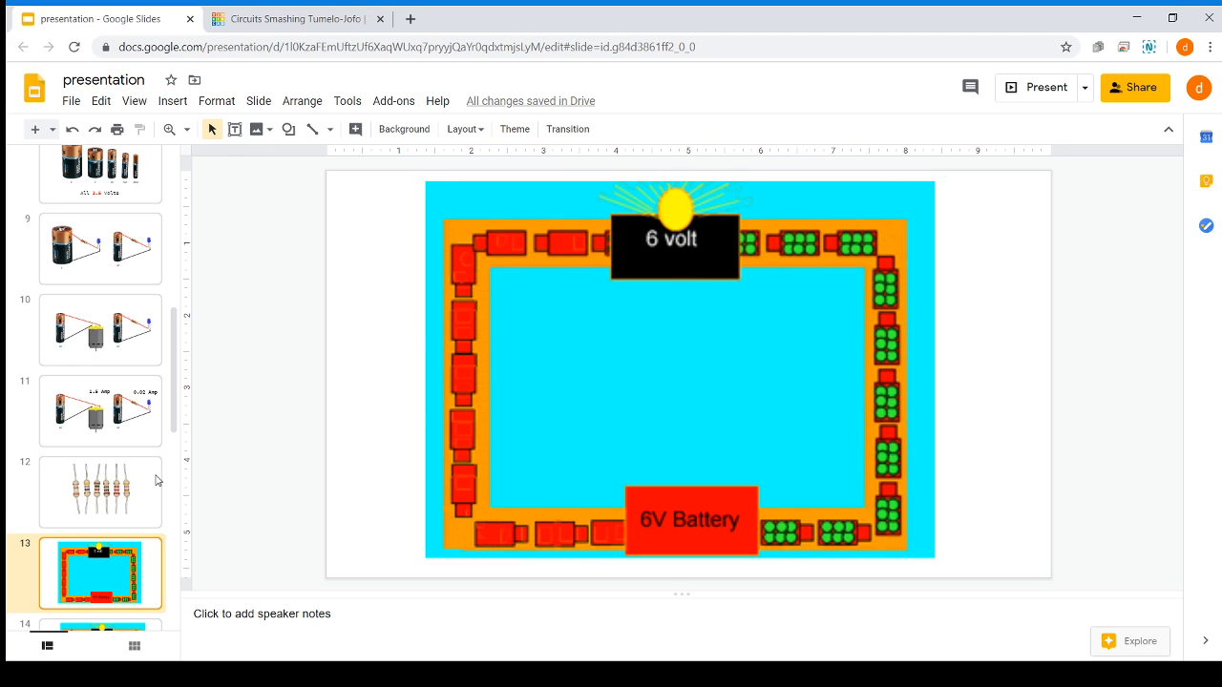
pyautogui.scroll(1, 158, 480)
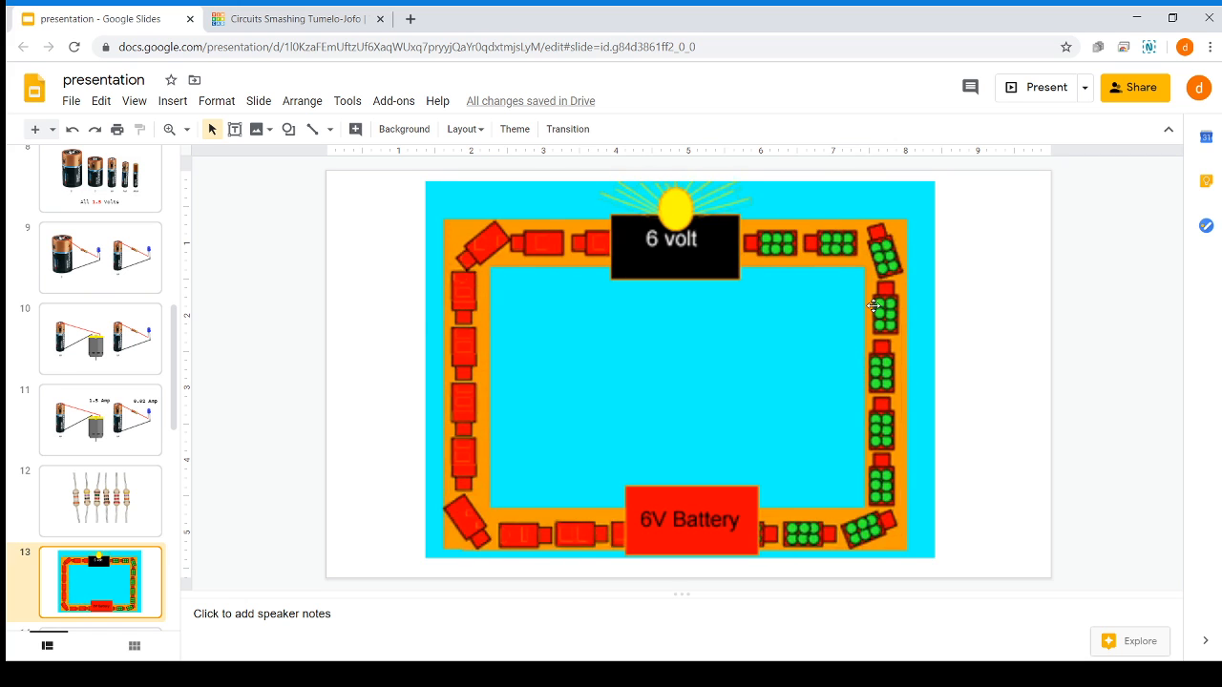
pyautogui.moveTo(173, 417); pyautogui.dragTo(170, 455)
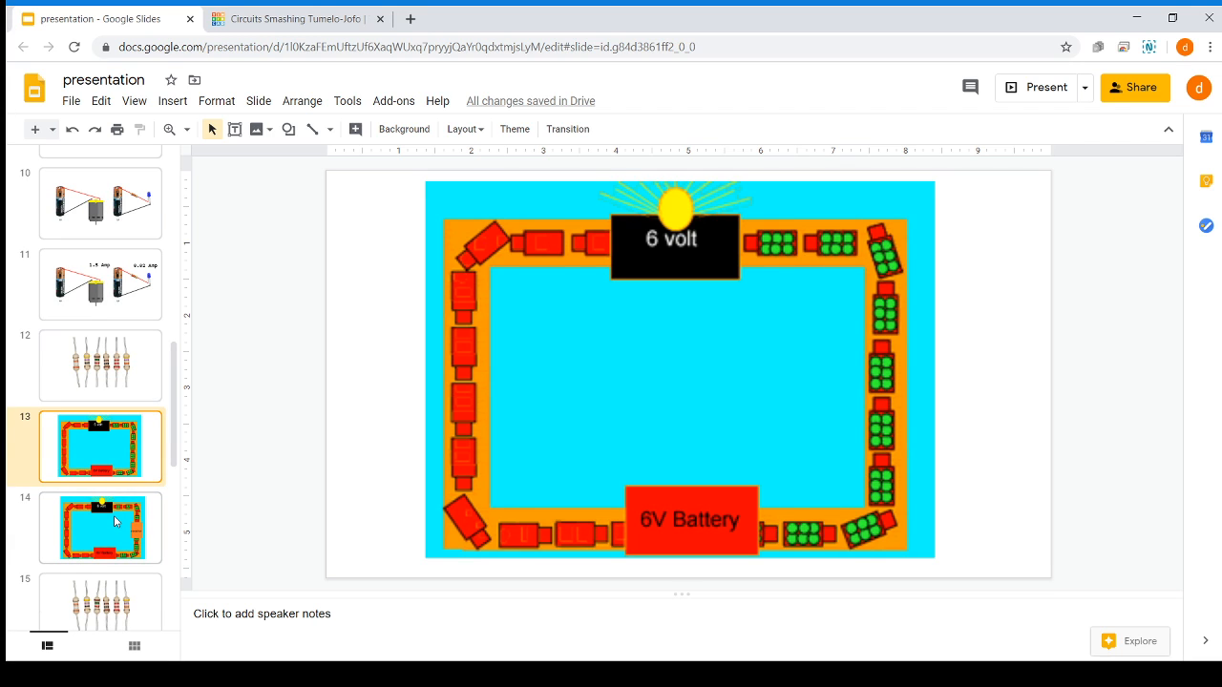
pyautogui.click(116, 521)
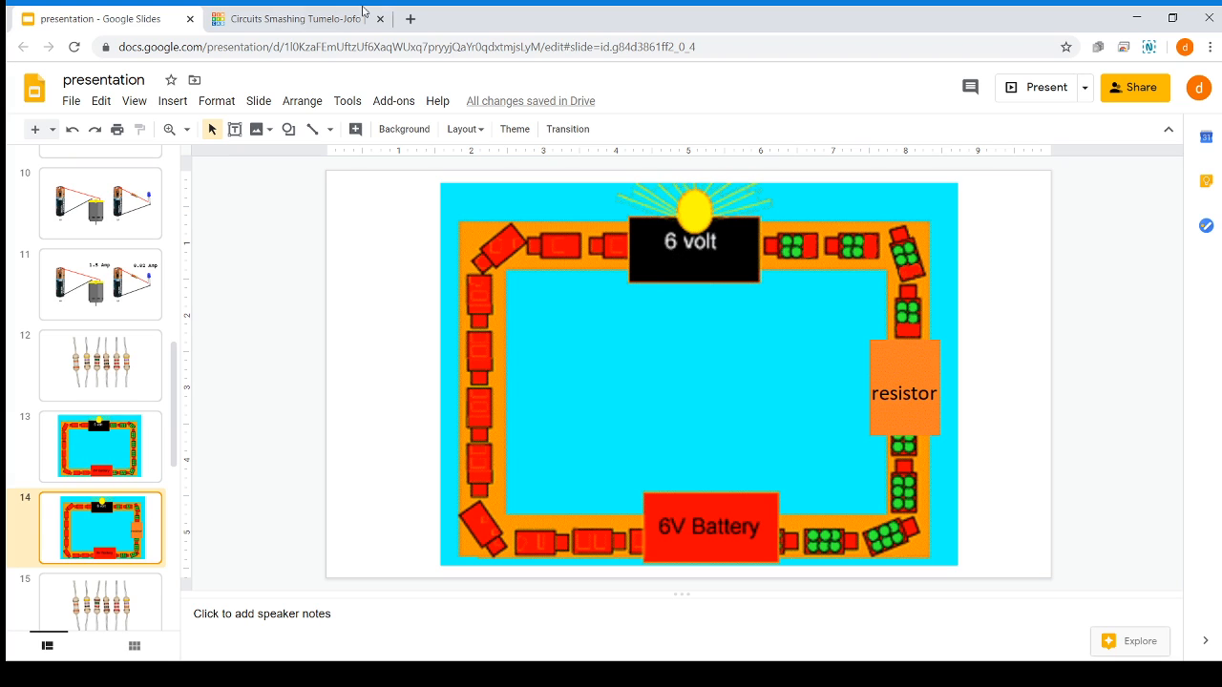
# - Return to the Tinkercad circuit and set the resistor's resistance to 0 Ω
pyautogui.click(304, 28)
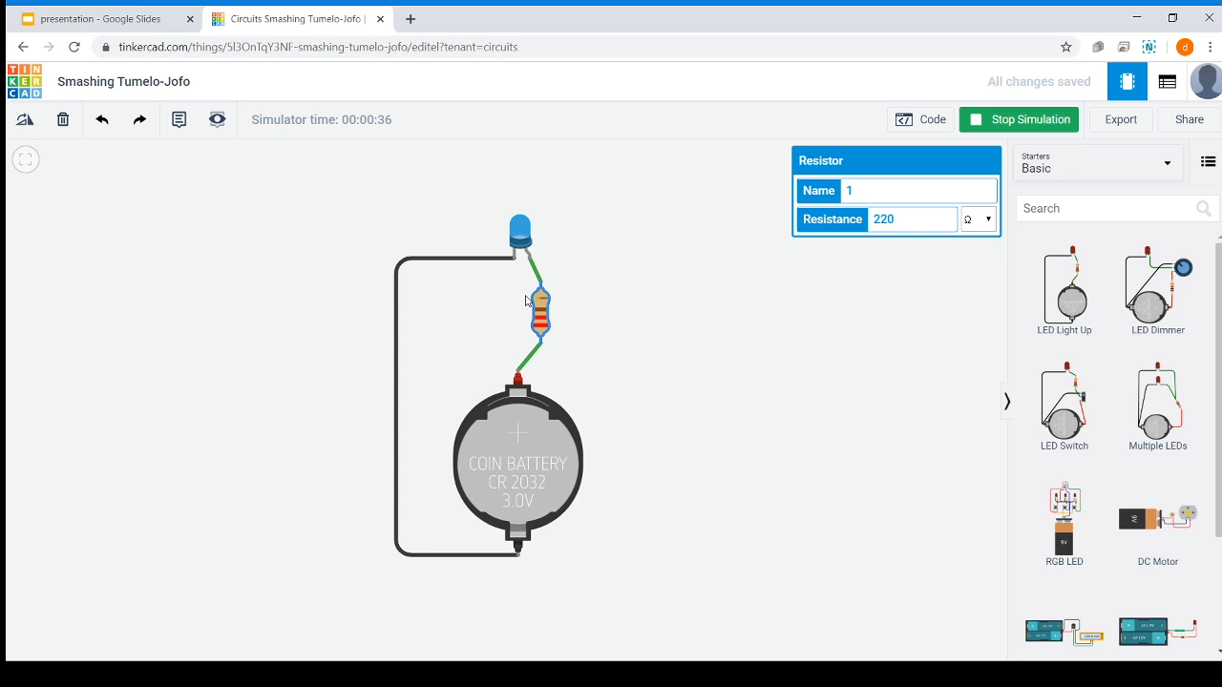
pyautogui.doubleClick(908, 226)
pyautogui.write('0')
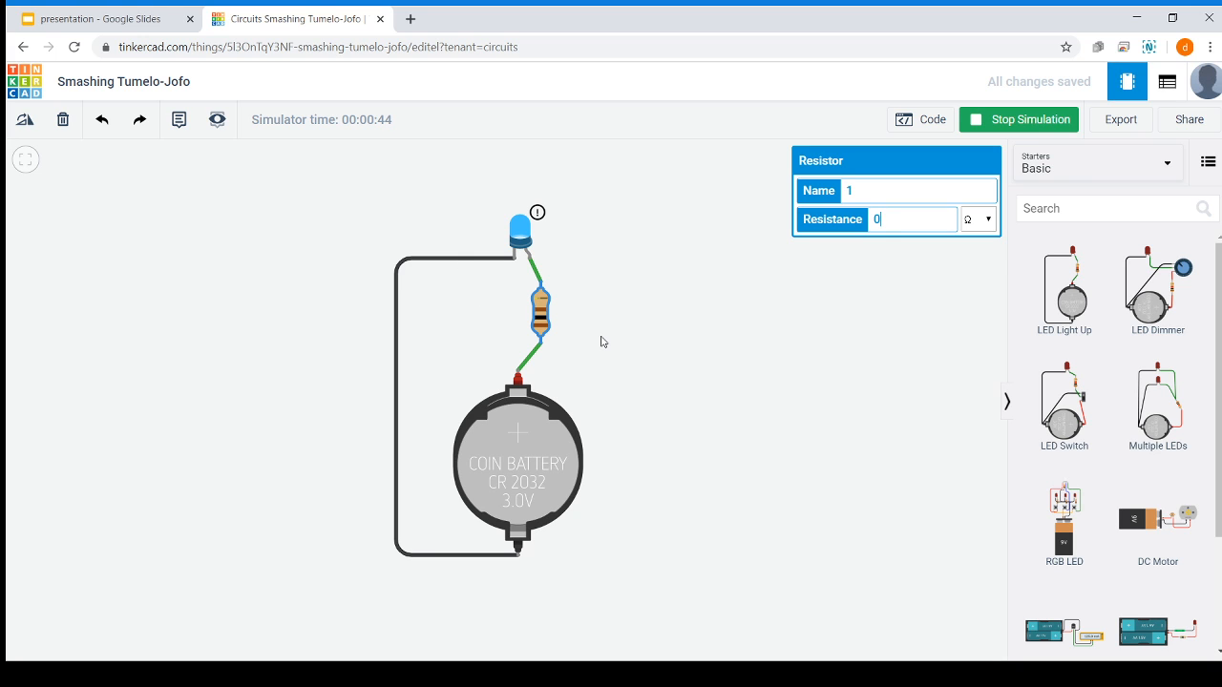
# - Add a second LED Light Up starter circuit beside the first one
pyautogui.click(1104, 337)
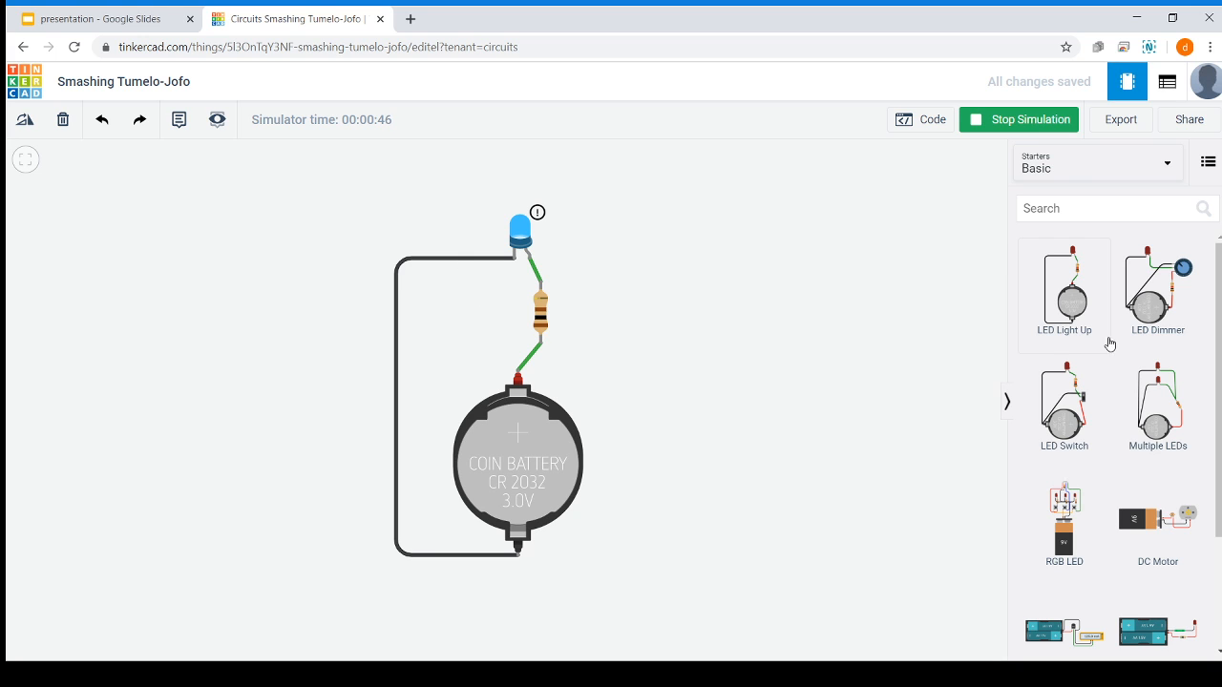
pyautogui.click(891, 484)
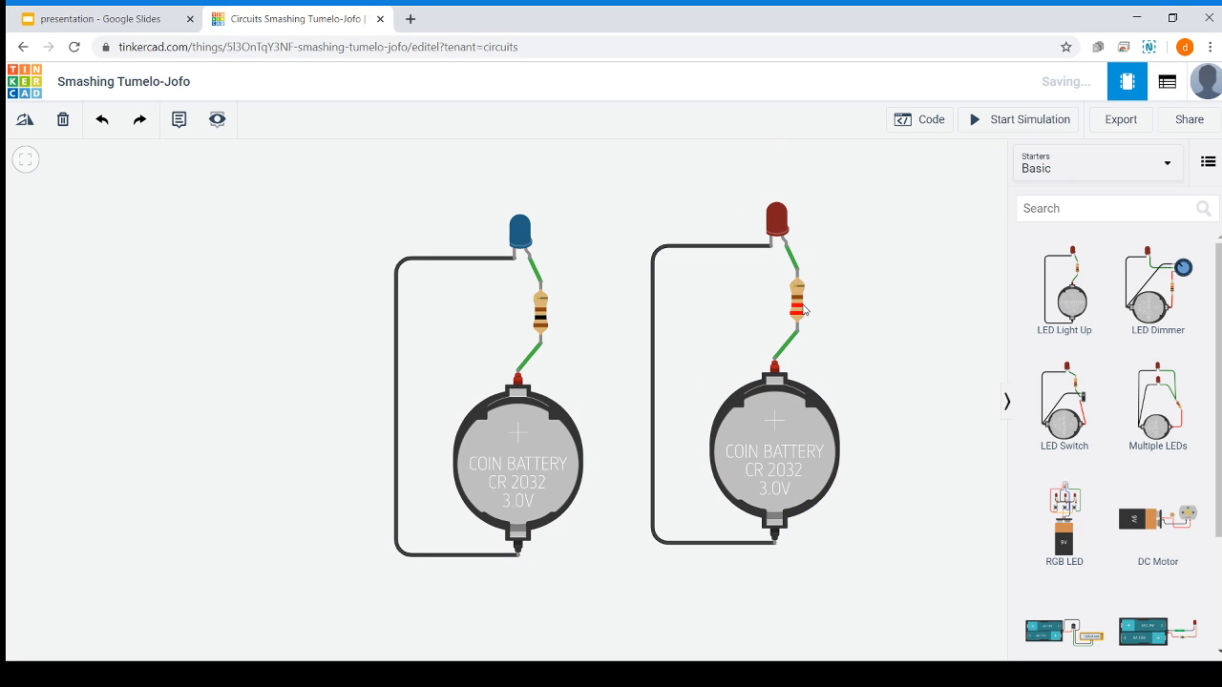
# - Replace the second circuit's resistor with a direct wire from the LED to the battery's positive terminal, and start the simulation
pyautogui.click(801, 307)
pyautogui.press('Delete')
pyautogui.click(786, 246)
pyautogui.click(774, 360)
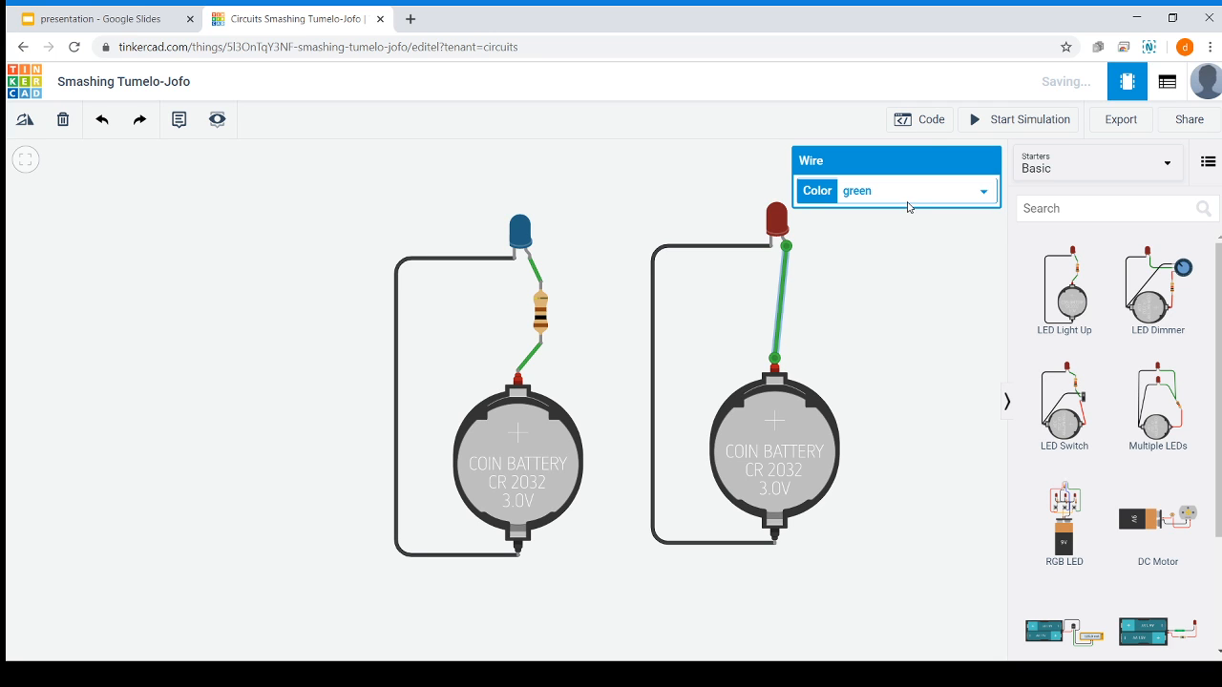
pyautogui.click(1020, 118)
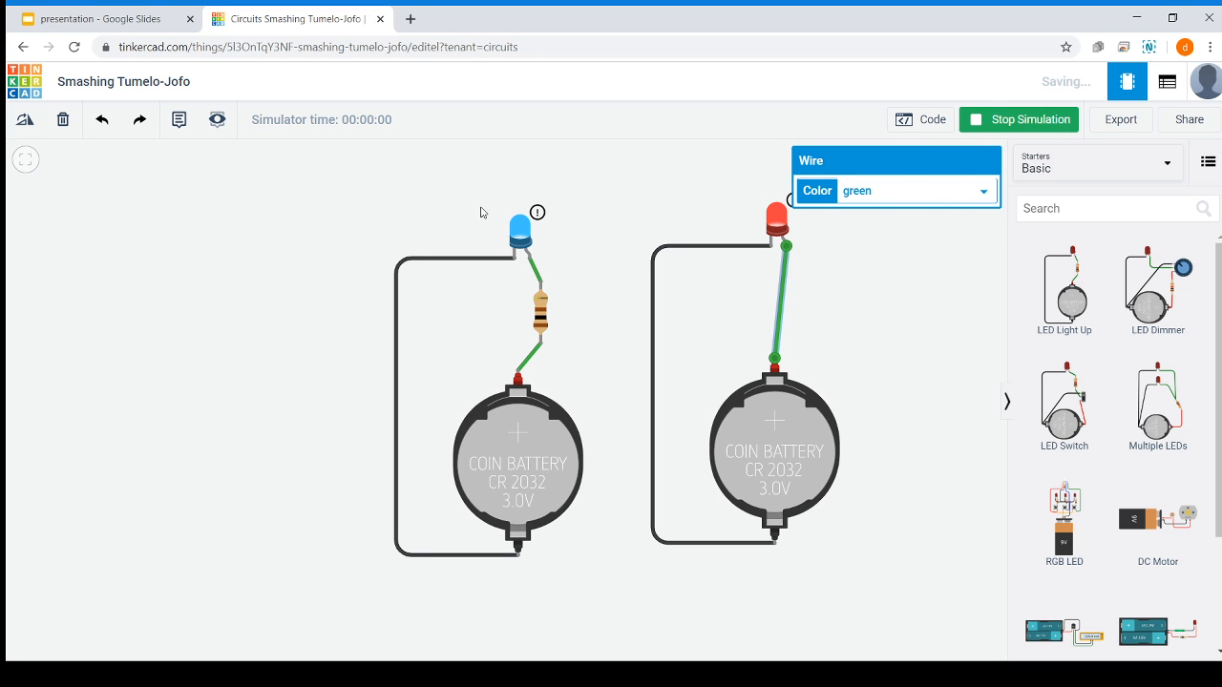
# - Set the resistance of the blue LED circuit's resistor to 220 Ω while the simulation runs
pyautogui.click(536, 303)
pyautogui.doubleClick(907, 221)
pyautogui.write('2')
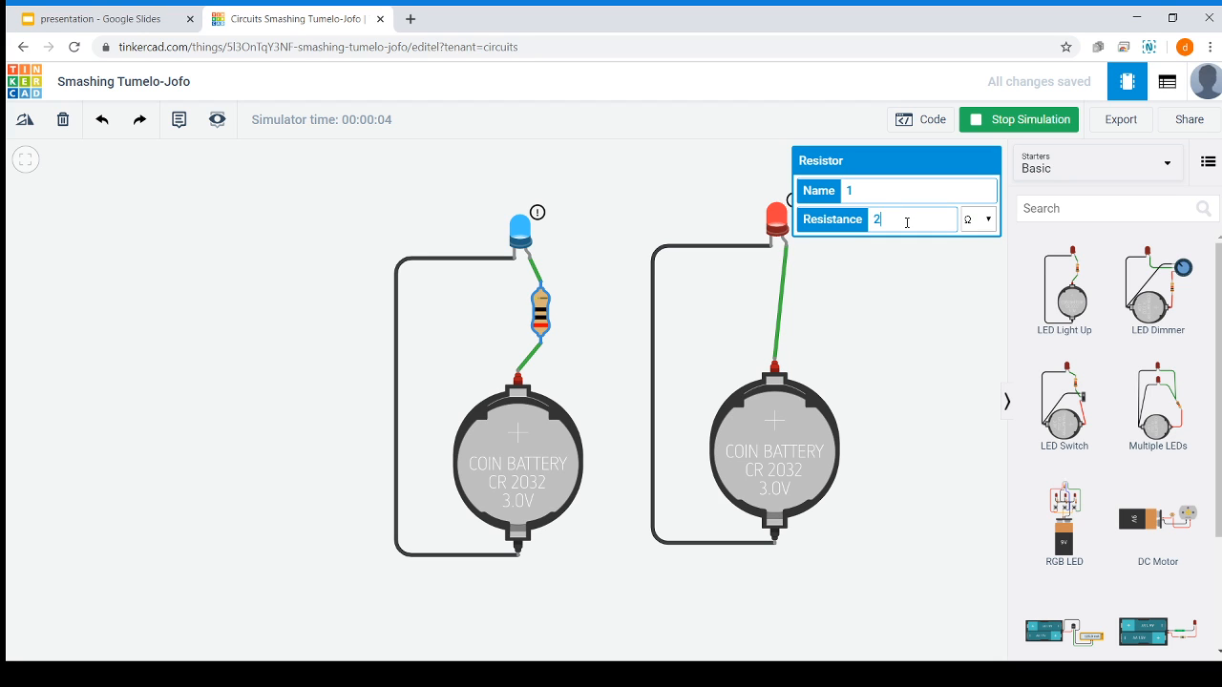
pyautogui.write('20')
pyautogui.click(908, 307)
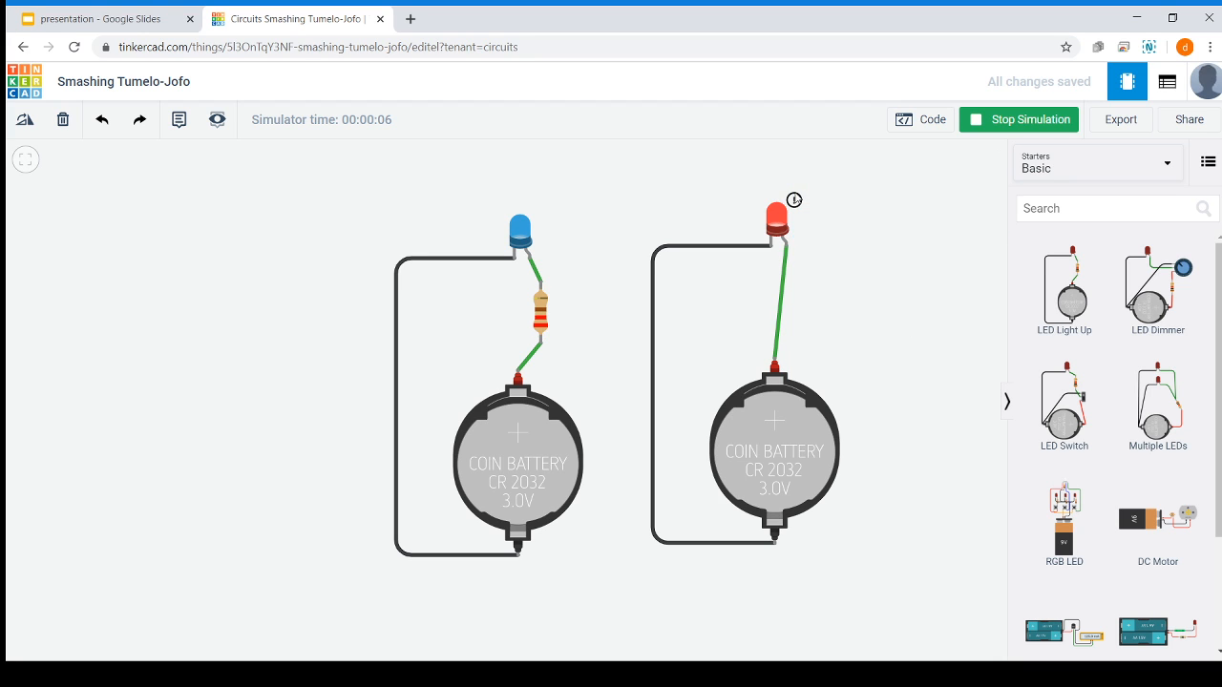
# - Check the red LED's current warning, remove the whole red LED circuit, and restart the simulation
pyautogui.moveTo(793, 199)
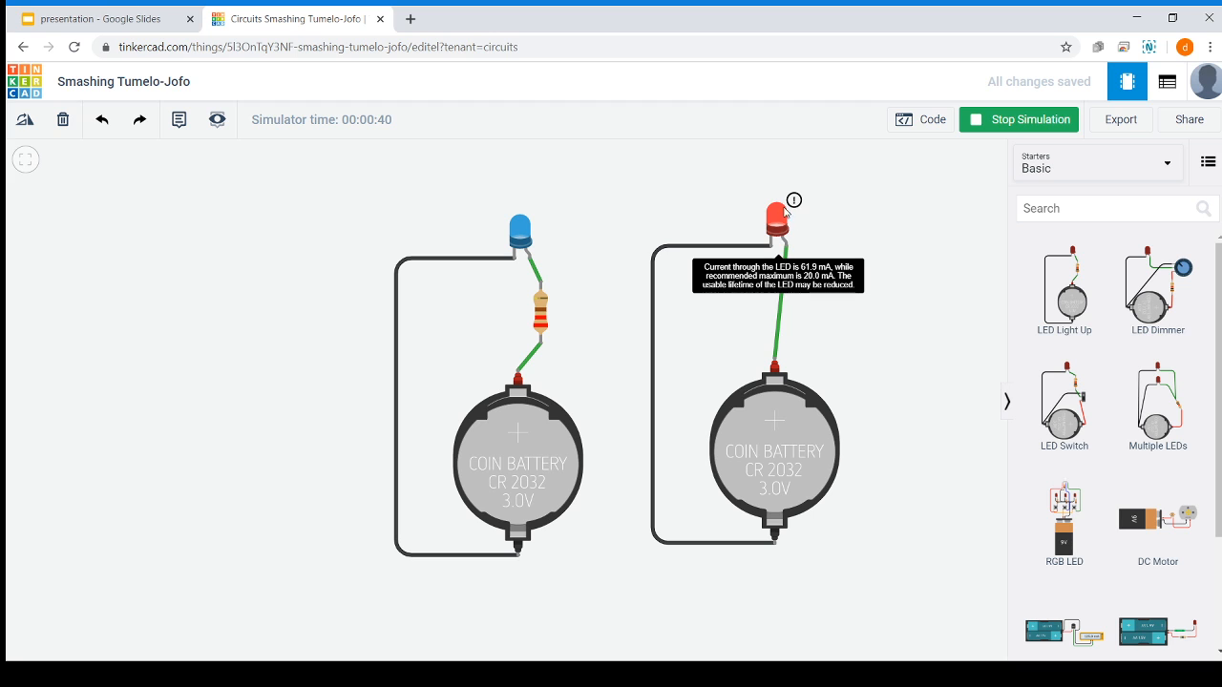
pyautogui.click(782, 216)
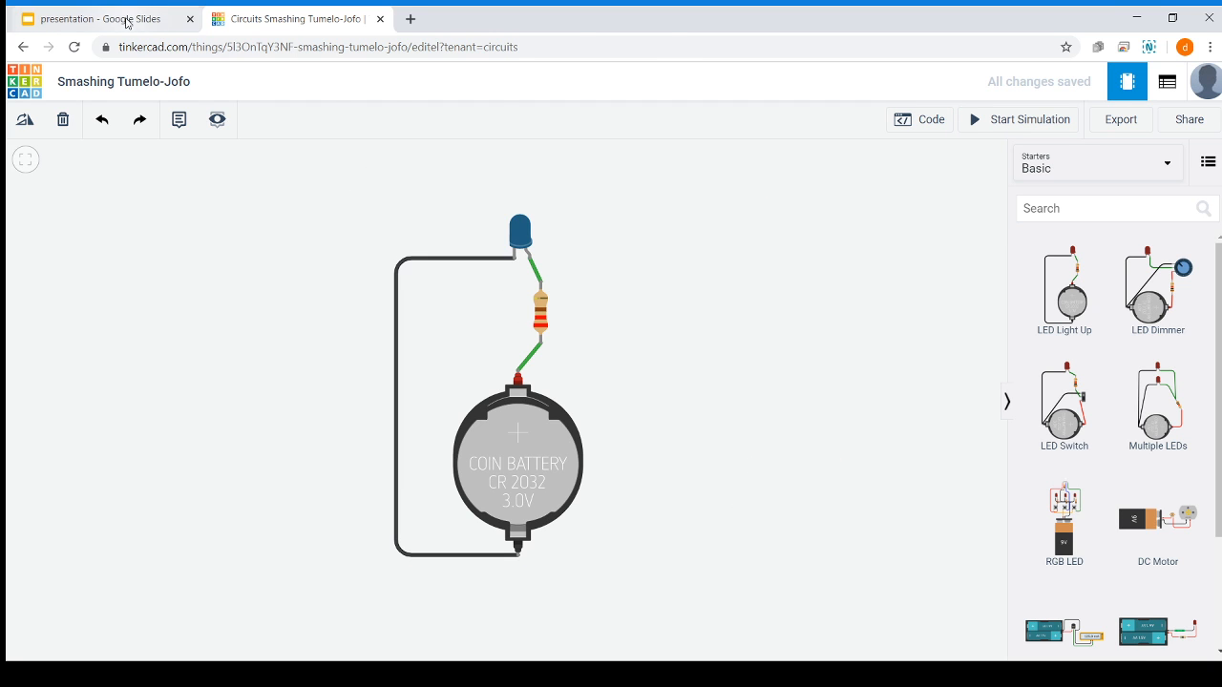
pyautogui.click(127, 21)
pyautogui.click(268, 23)
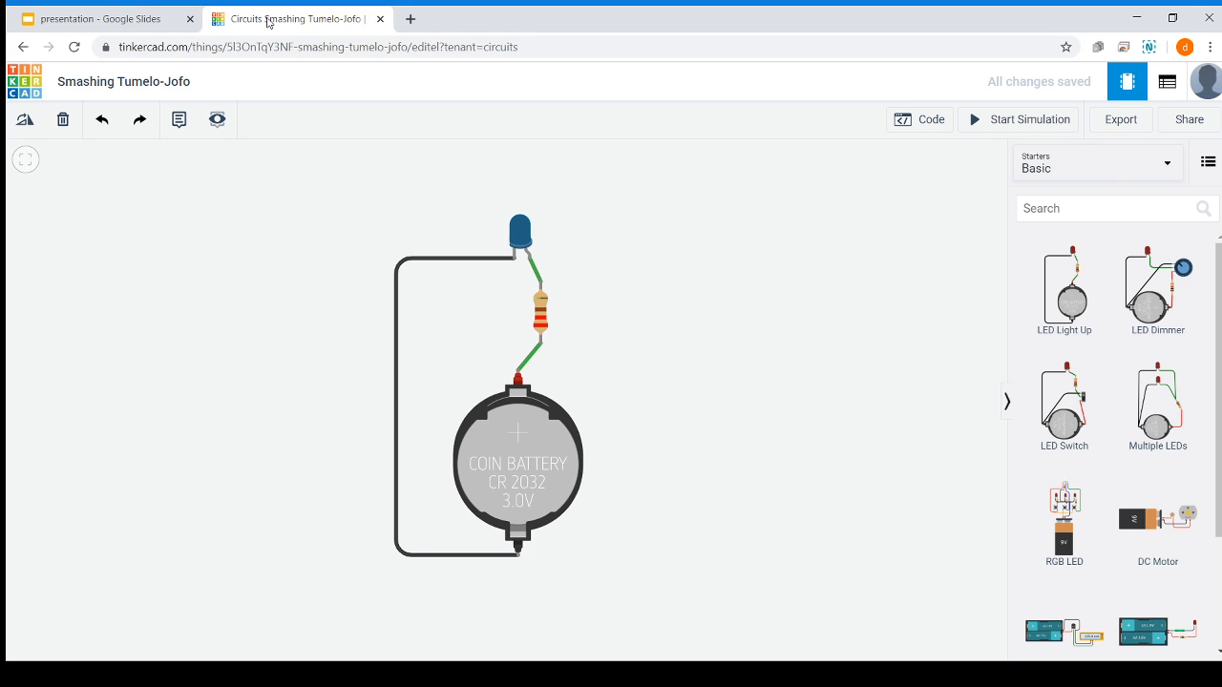
pyautogui.click(996, 124)
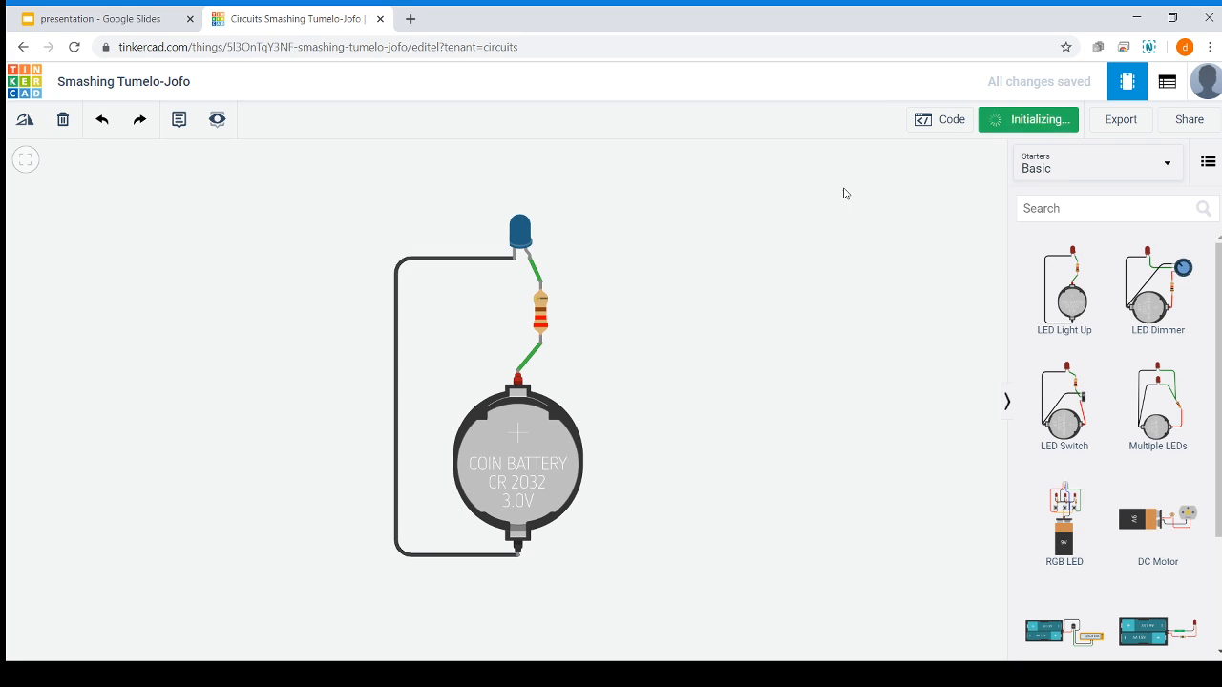
# - Set the resistor's resistance to 10 Ω and inspect the warning on the blue LED
pyautogui.click(535, 320)
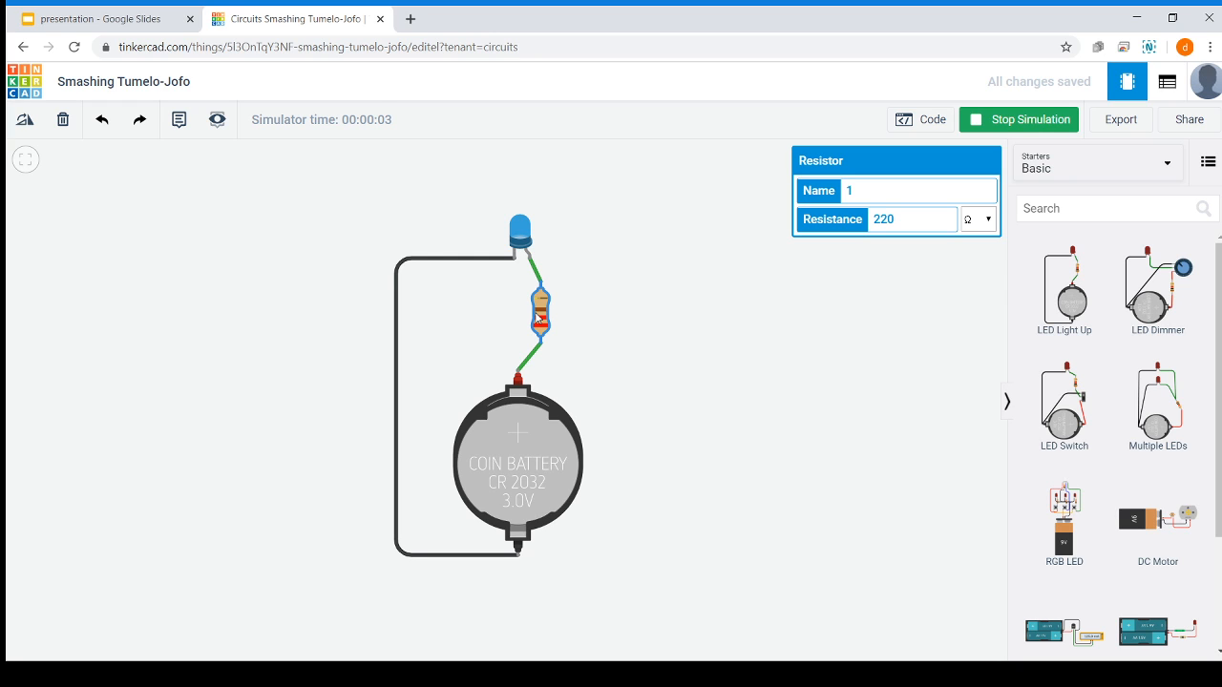
pyautogui.doubleClick(944, 222)
pyautogui.write('10')
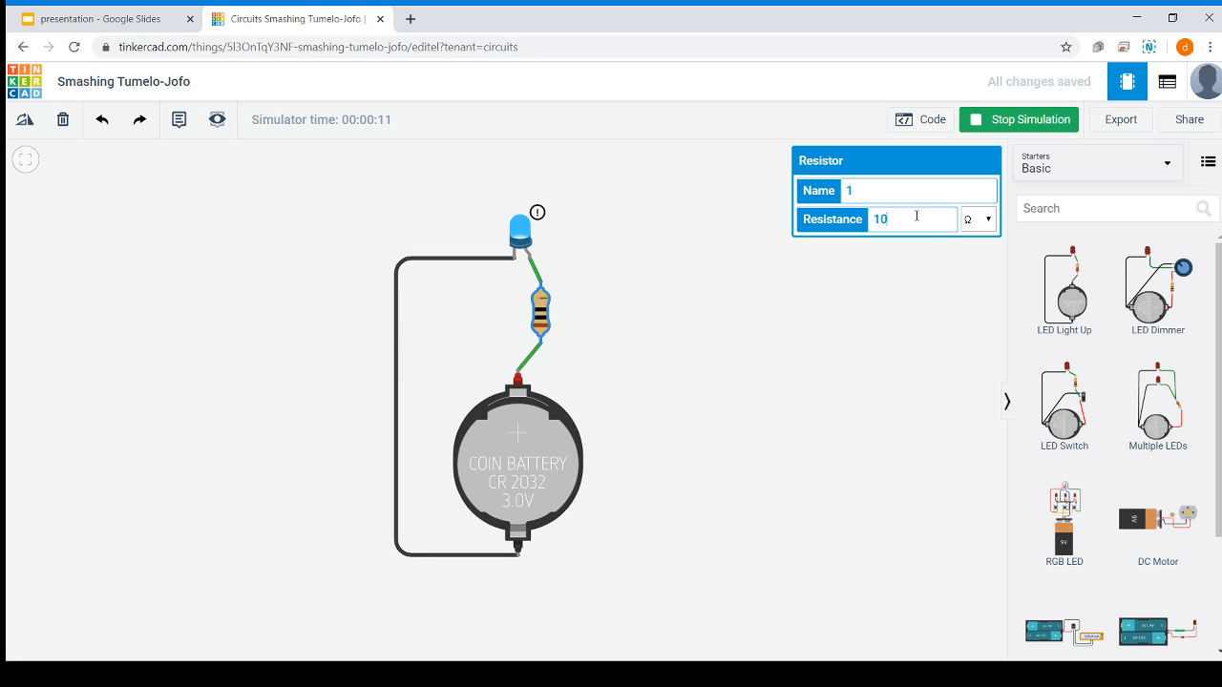
pyautogui.moveTo(538, 212)
# - Try a resistance of 1000 Ω and a far larger value with many added zeros, and reset the resistor to 10 Ω
pyautogui.write('0')
pyautogui.write('00')
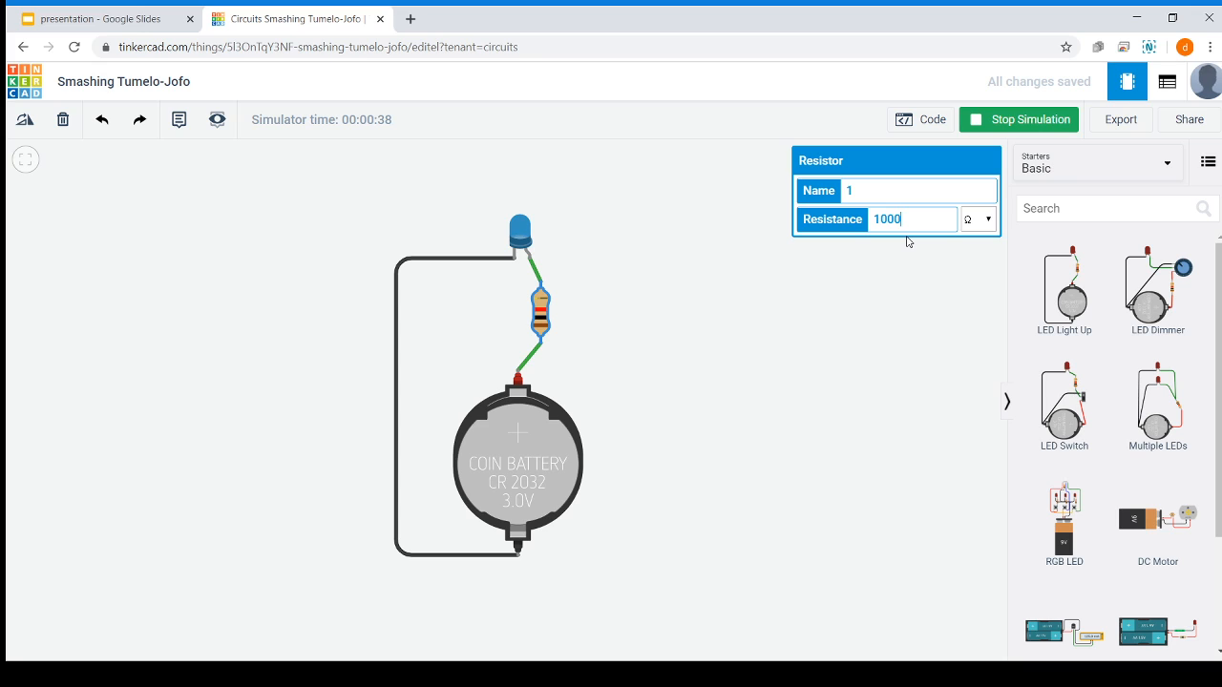
pyautogui.write('00000000')
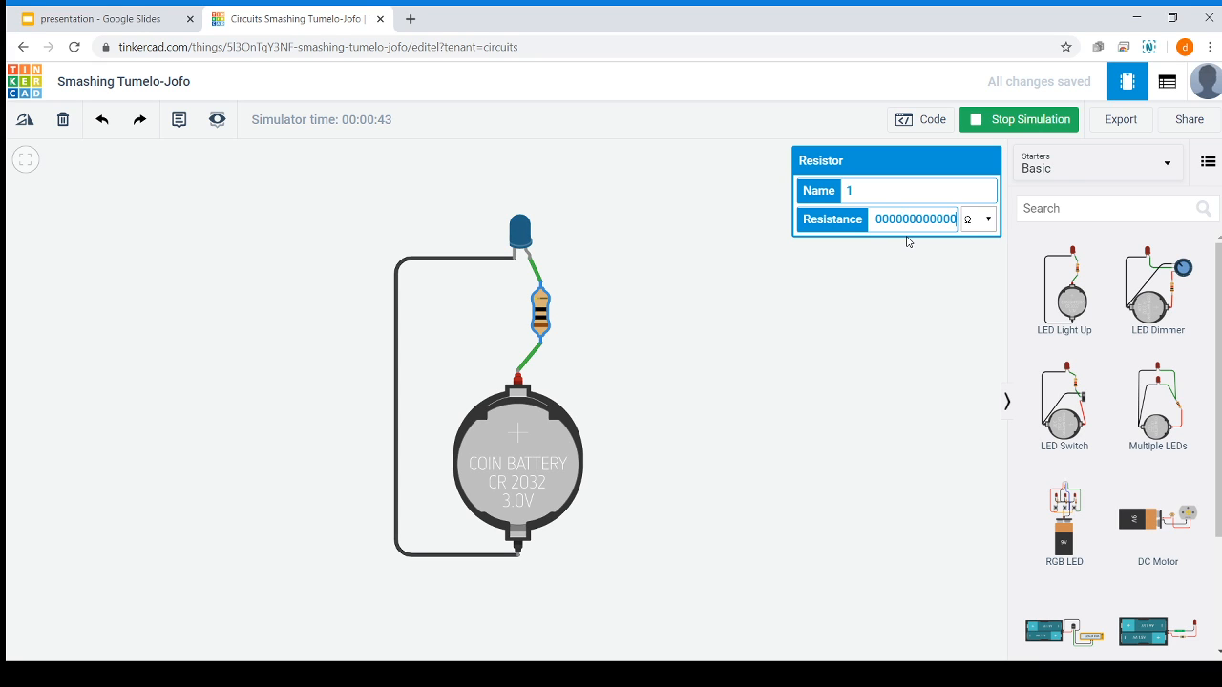
pyautogui.press('BackSpace')
pyautogui.press('BackSpace')
pyautogui.press('BackSpace')
pyautogui.press('BackSpace')
pyautogui.press('BackSpace')
pyautogui.press('BackSpace')
pyautogui.press('BackSpace')
pyautogui.press('BackSpace')
pyautogui.press('BackSpace')
pyautogui.press('BackSpace')
pyautogui.press('BackSpace')
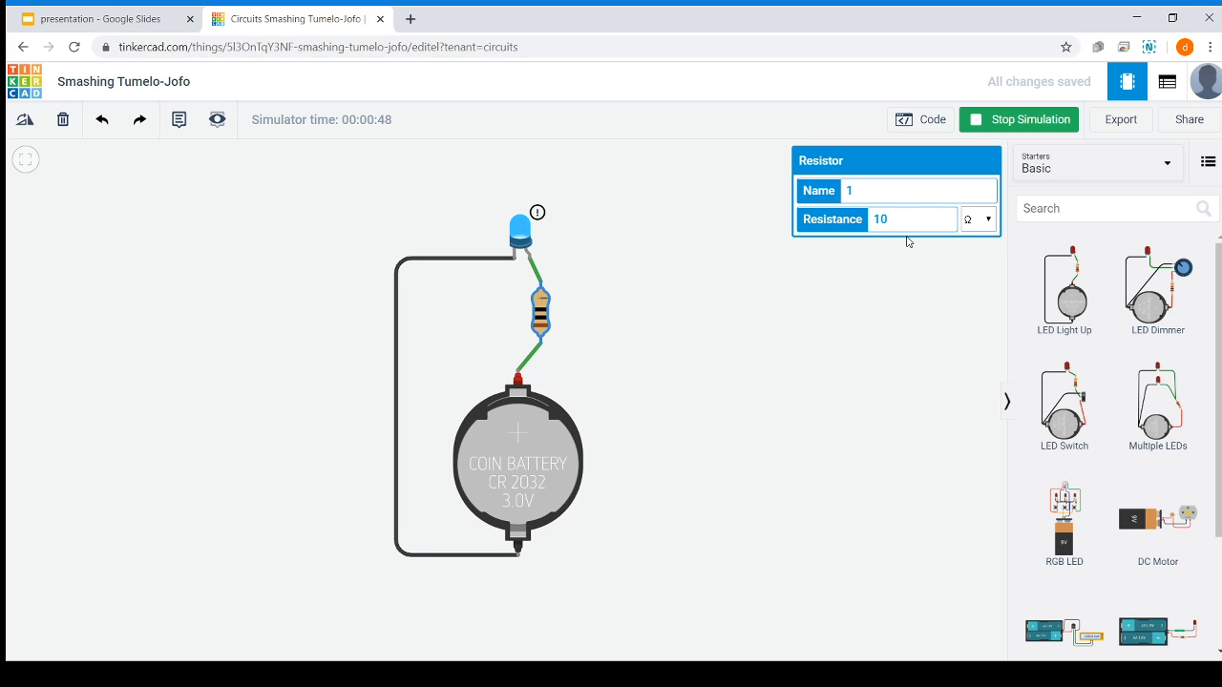
# - Try resistances of 100 Ω and 10000000 Ω on the blue LED's resistor, and return it to 100 Ω
pyautogui.write('0')
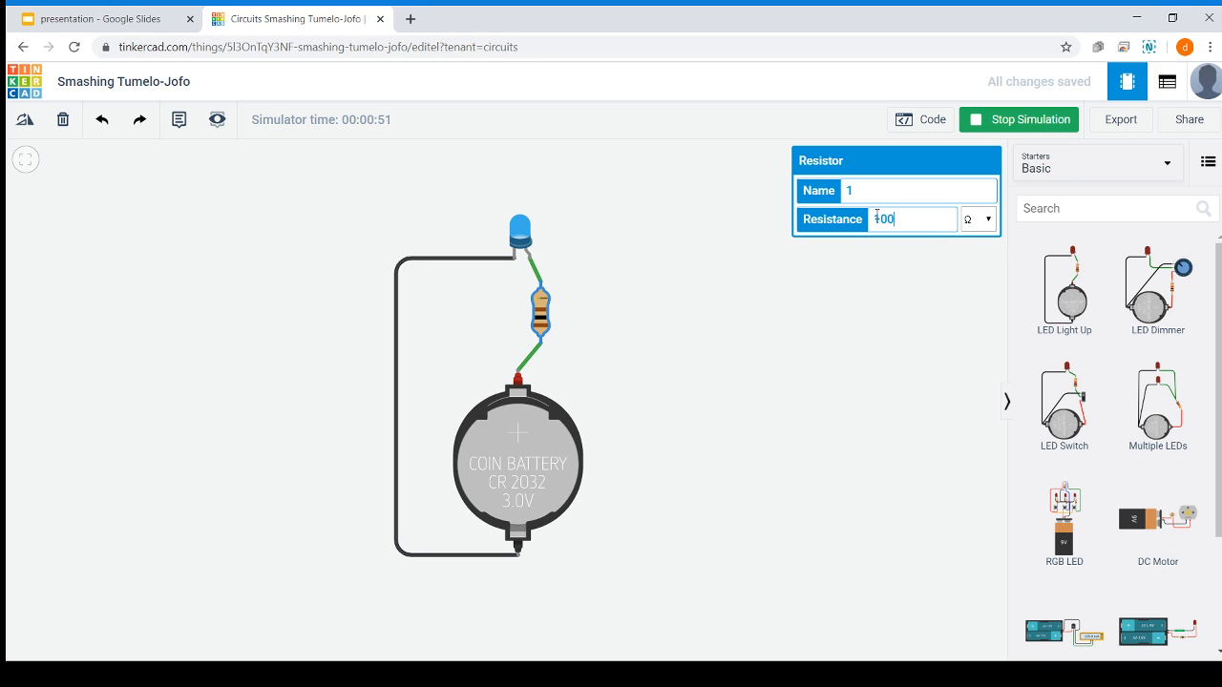
pyautogui.write('0000000')
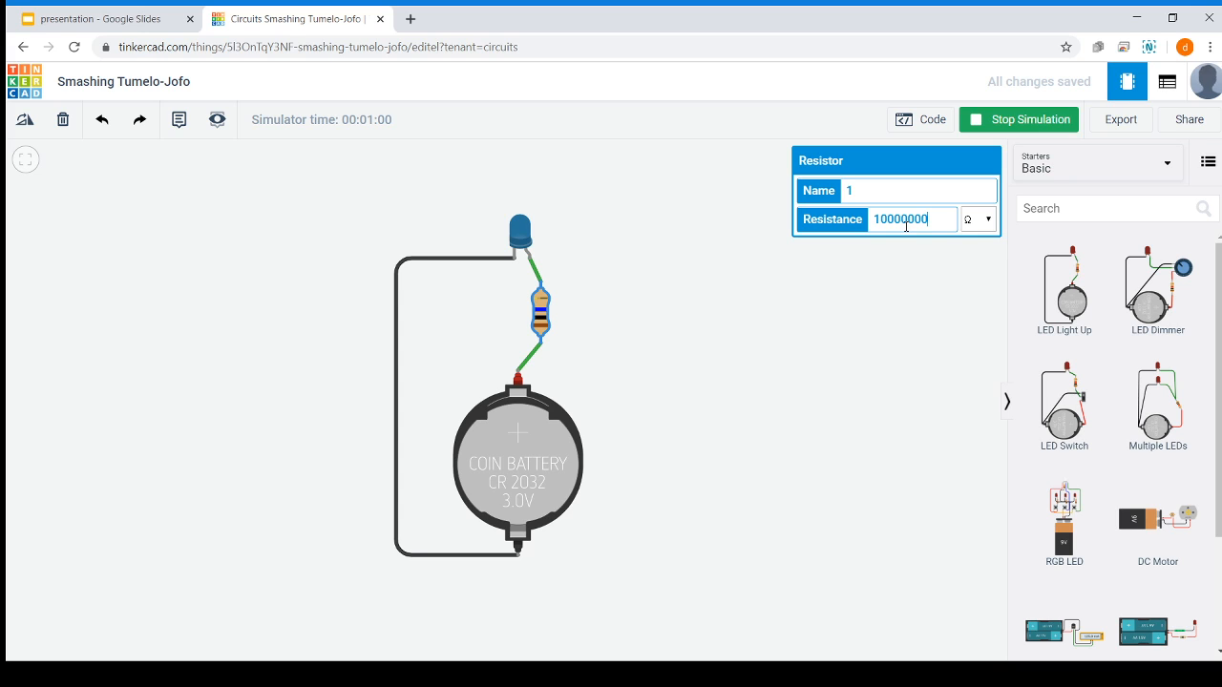
pyautogui.write('0')
pyautogui.press('BackSpace')
pyautogui.press('BackSpace')
pyautogui.press('BackSpace')
pyautogui.press('BackSpace')
pyautogui.press('BackSpace')
pyautogui.press('BackSpace')
pyautogui.press('BackSpace')
pyautogui.press('BackSpace')
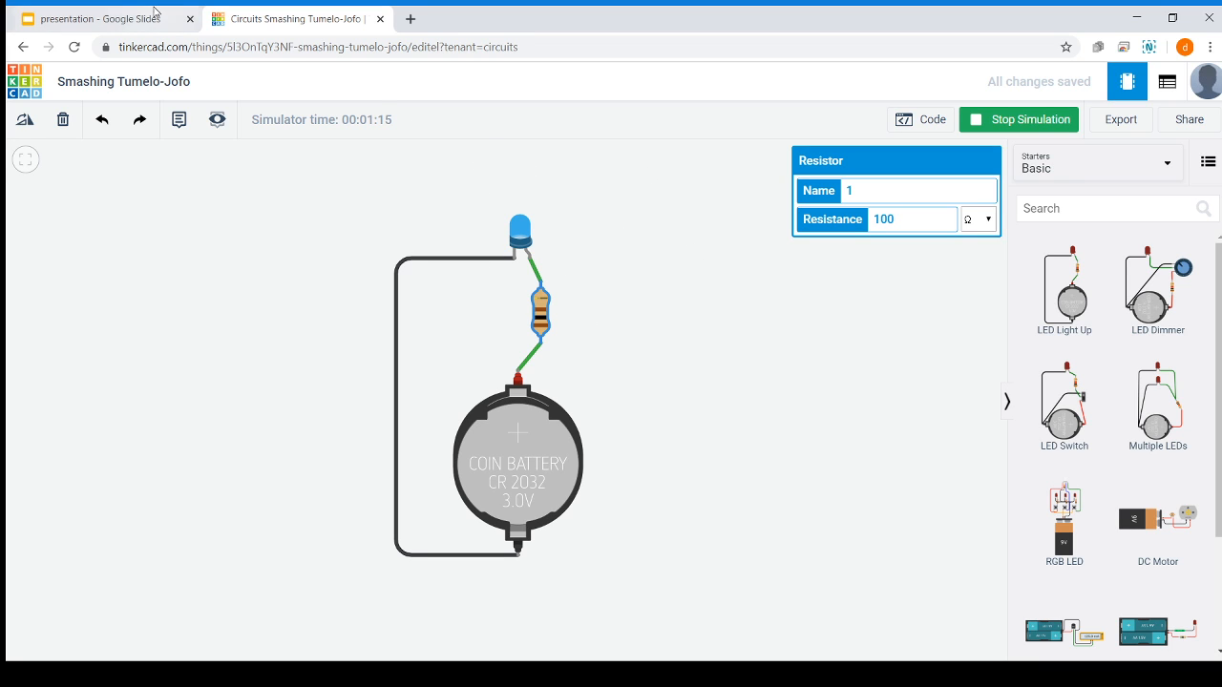
# - Compare the blue LED's brightness at 1000000 Ω and lower resistances, leaving the resistor set to 1000 Ω
pyautogui.click(909, 220)
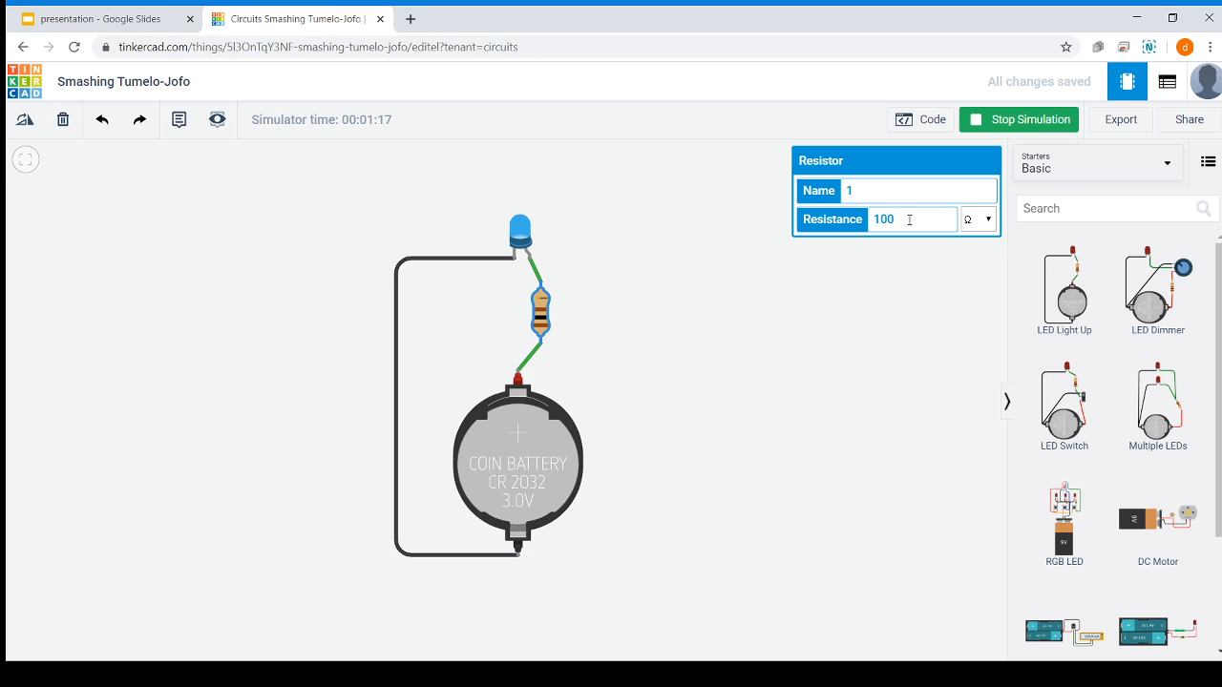
pyautogui.write('0000')
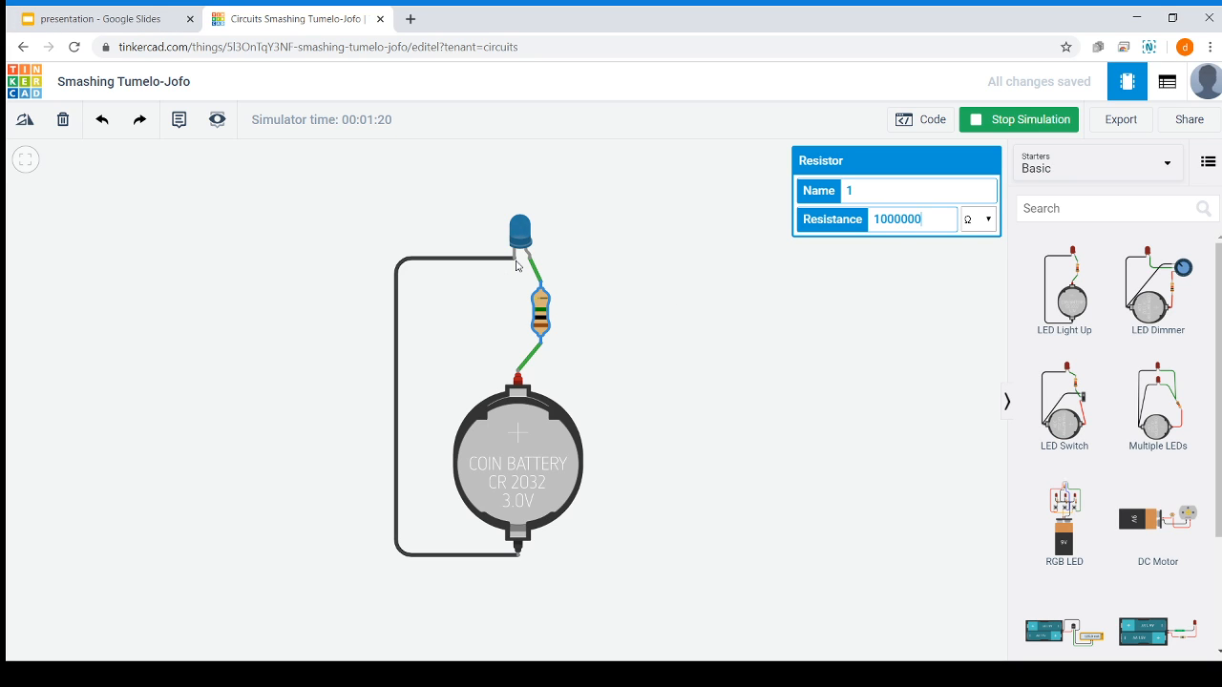
pyautogui.press('BackSpace')
pyautogui.press('BackSpace')
pyautogui.press('BackSpace')
pyautogui.write('000')
pyautogui.press('BackSpace')
pyautogui.press('BackSpace')
pyautogui.press('BackSpace')
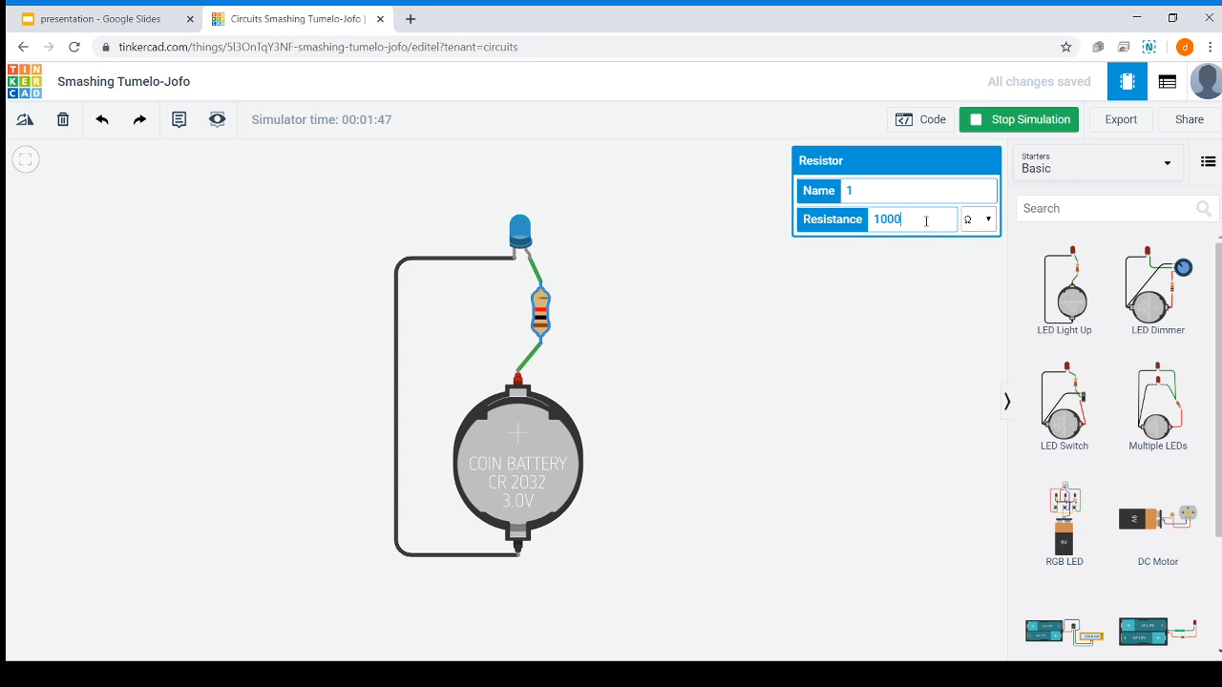
pyautogui.write('0')
pyautogui.press('BackSpace')
pyautogui.click(681, 302)
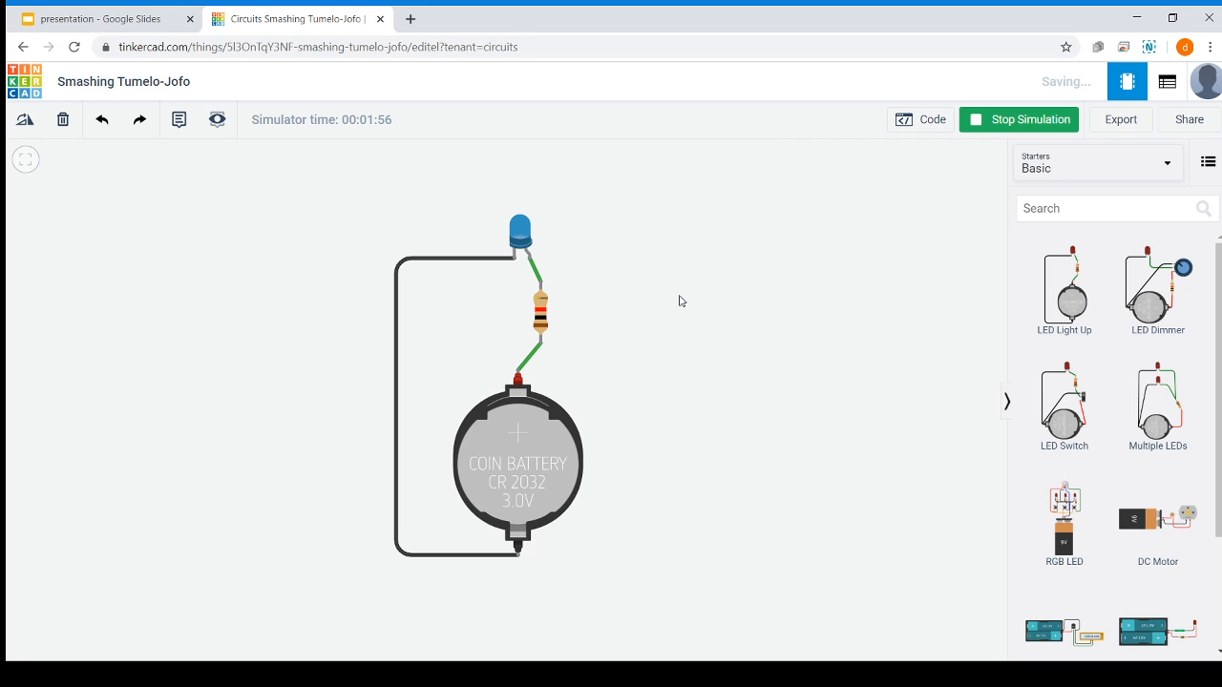
# - Restart the simulation of the blue LED circuit and look through the Basic starter circuits
pyautogui.moveTo(742, 445); pyautogui.dragTo(516, 387)
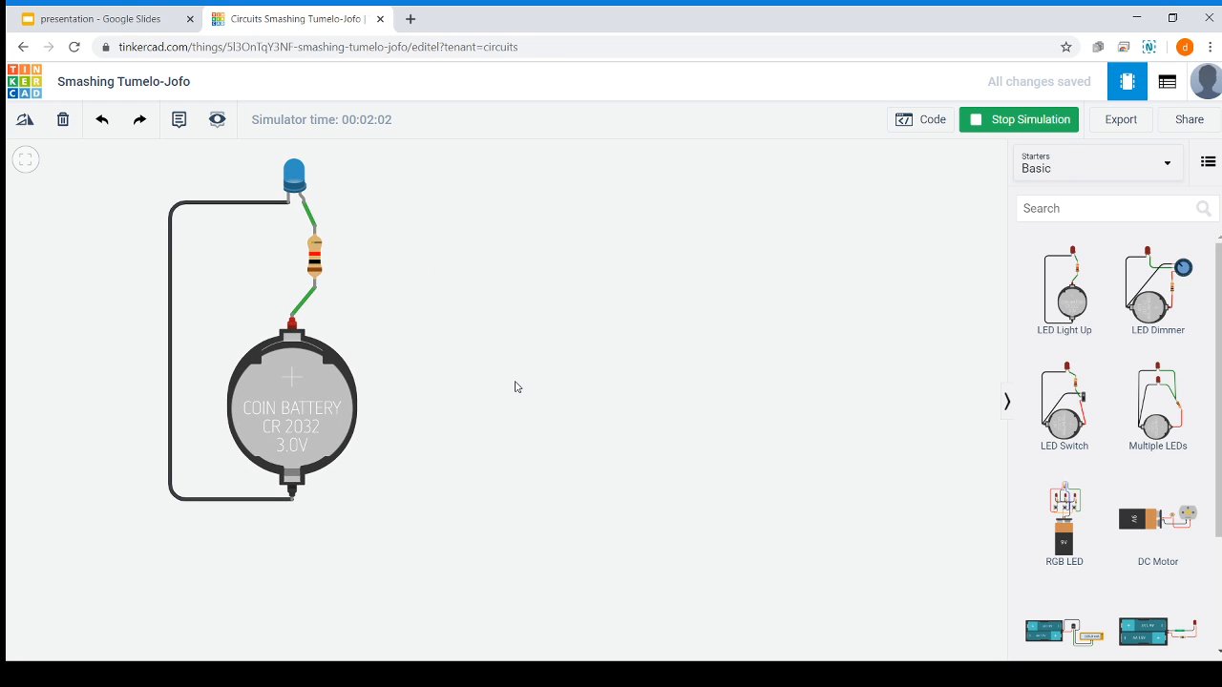
pyautogui.moveTo(516, 386); pyautogui.dragTo(448, 422)
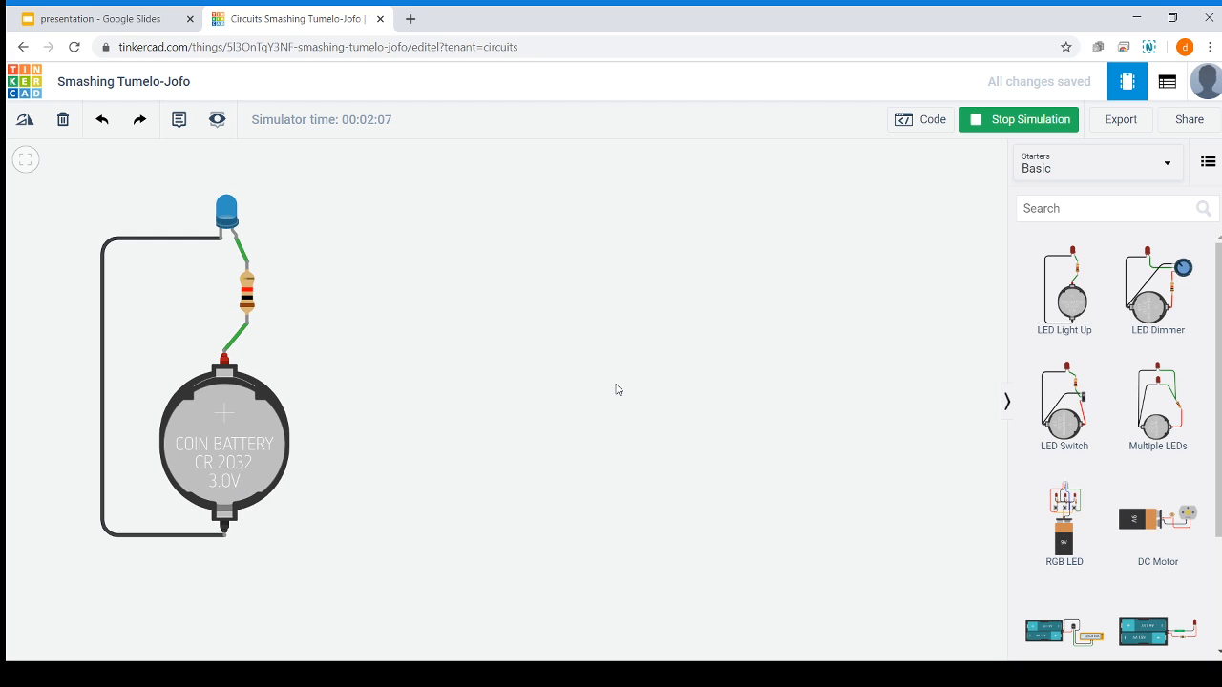
pyautogui.click(988, 128)
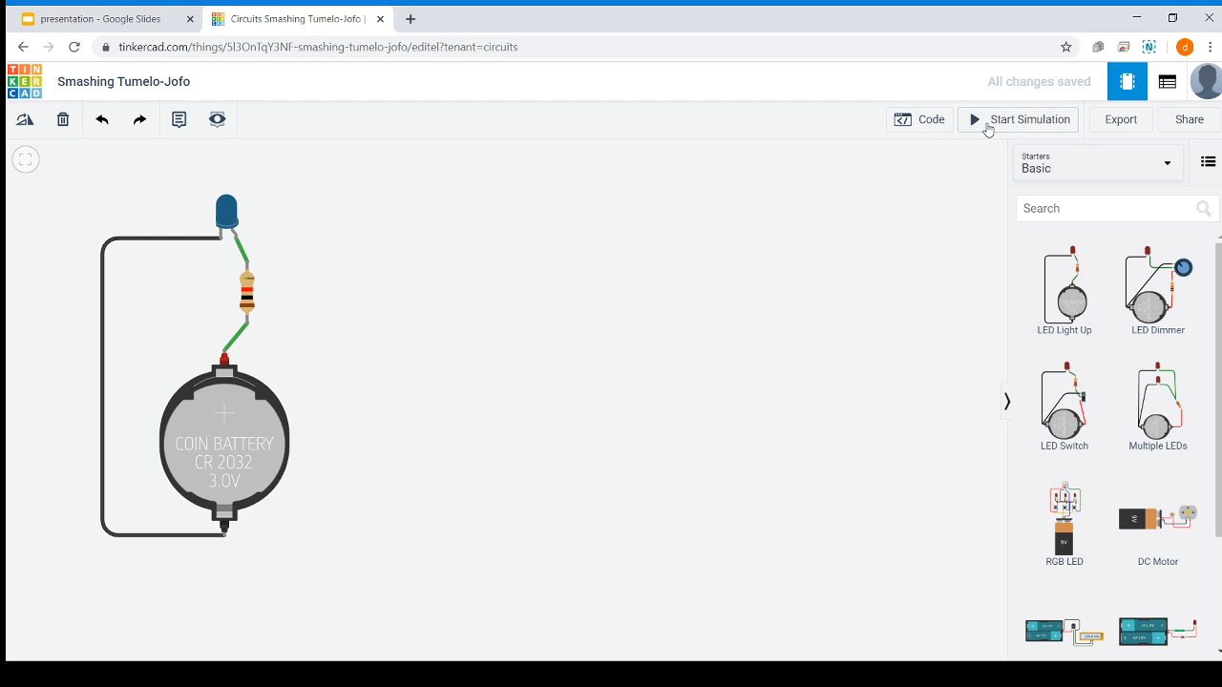
pyautogui.click(988, 128)
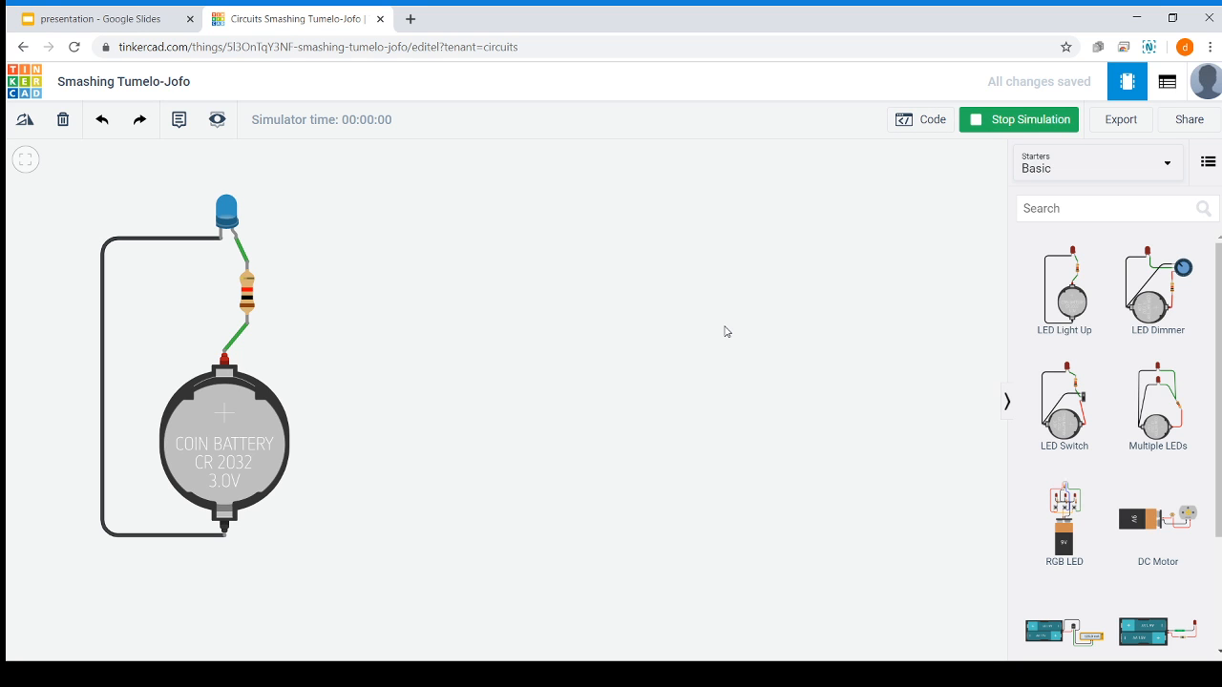
pyautogui.moveTo(727, 333); pyautogui.dragTo(688, 311)
pyautogui.moveTo(1219, 272); pyautogui.dragTo(1219, 380)
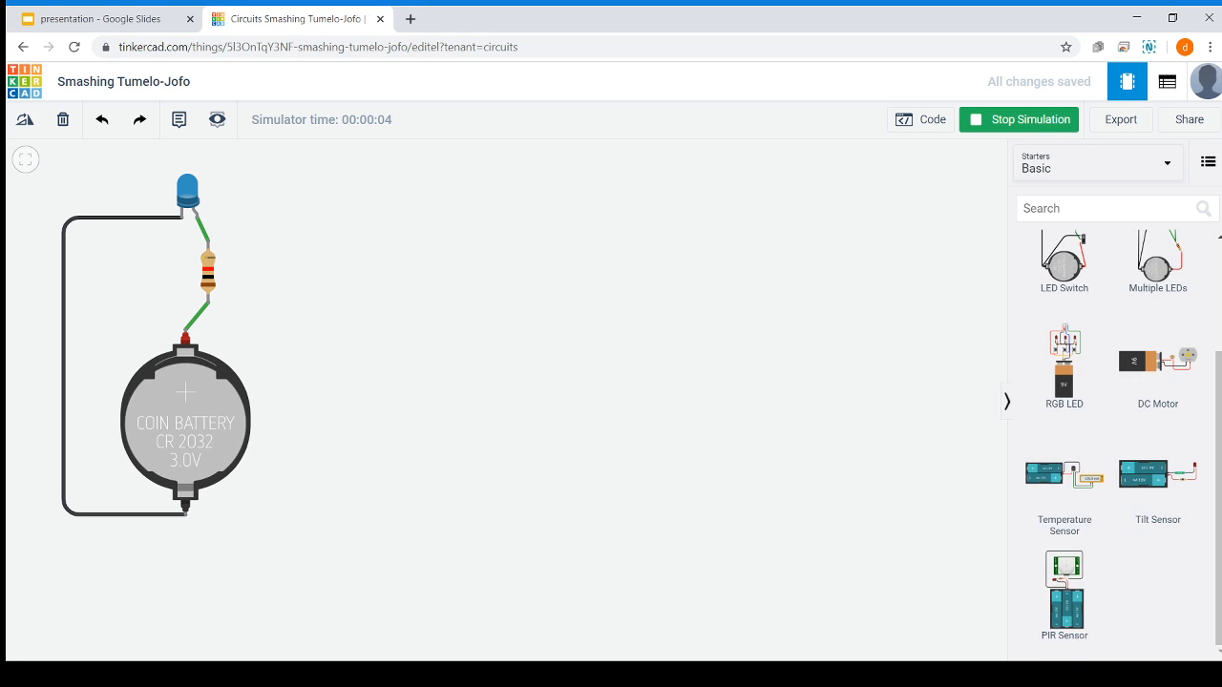
# - Switch to the Google Slides presentation and look back through the earlier slides, including the bulb circuit on slide 4
pyautogui.click(18, 11)
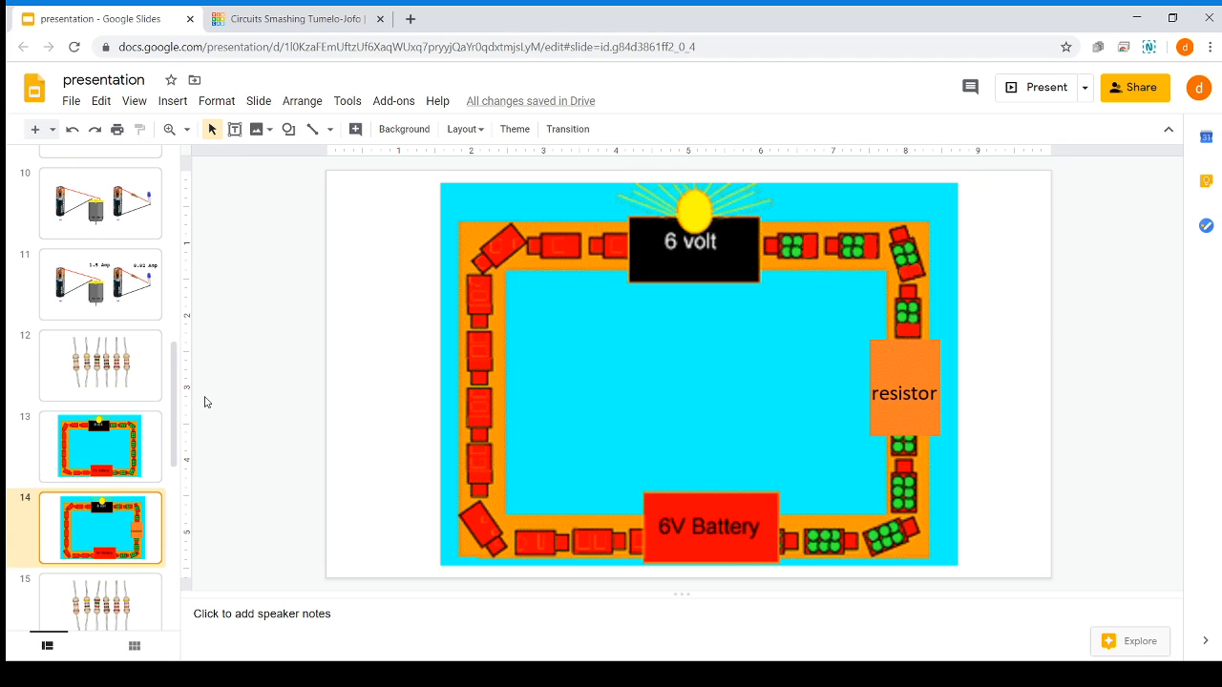
pyautogui.scroll(5, 105, 334)
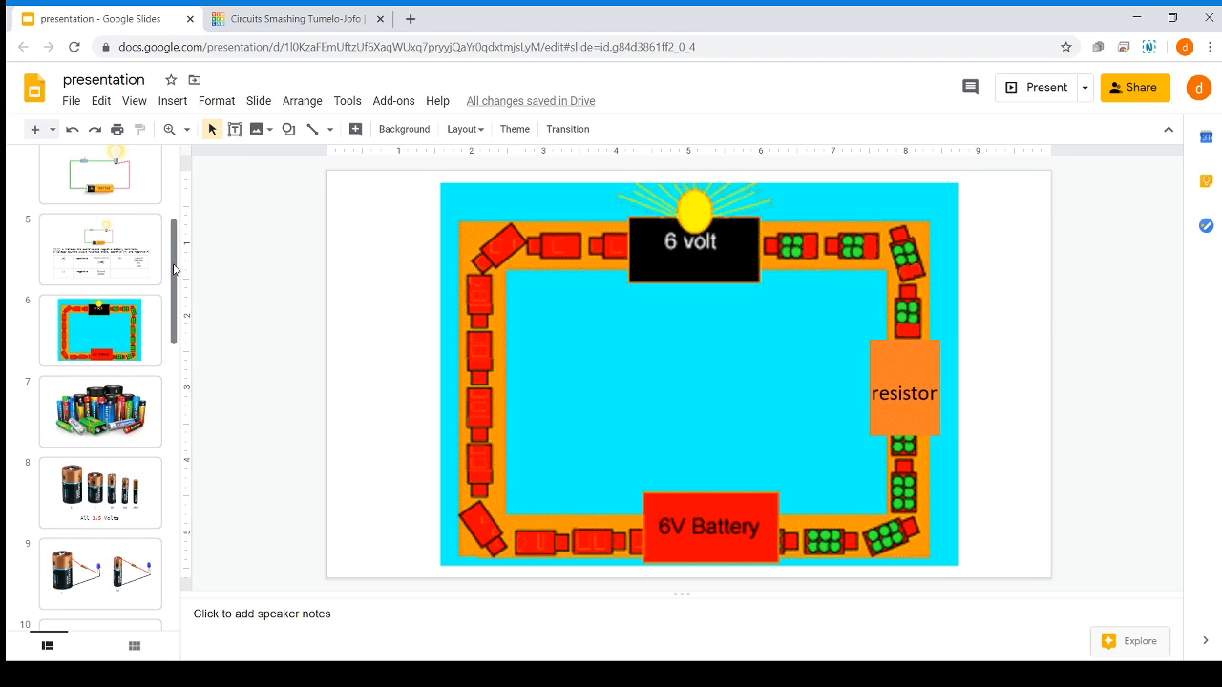
pyautogui.click(105, 178)
pyautogui.moveTo(175, 253); pyautogui.dragTo(187, 360)
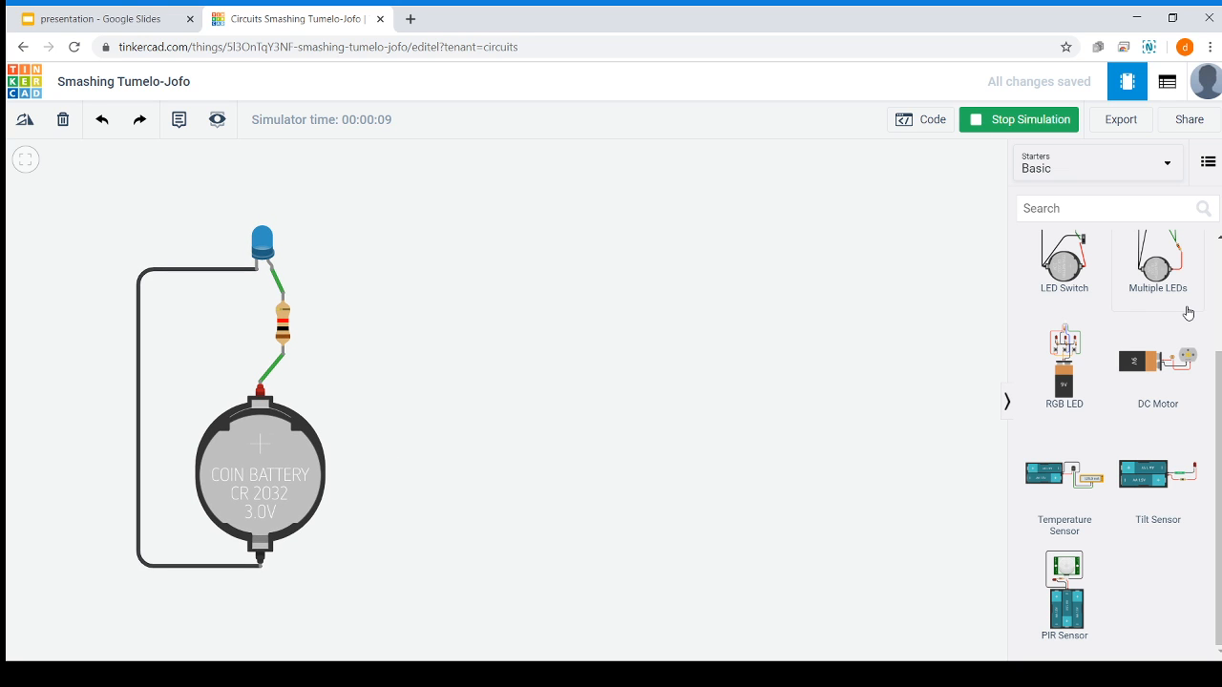
# - In Tinkercad, add the LED Switch starter circuit beside the blue LED circuit and start the simulation
pyautogui.scroll(2, 1175, 296)
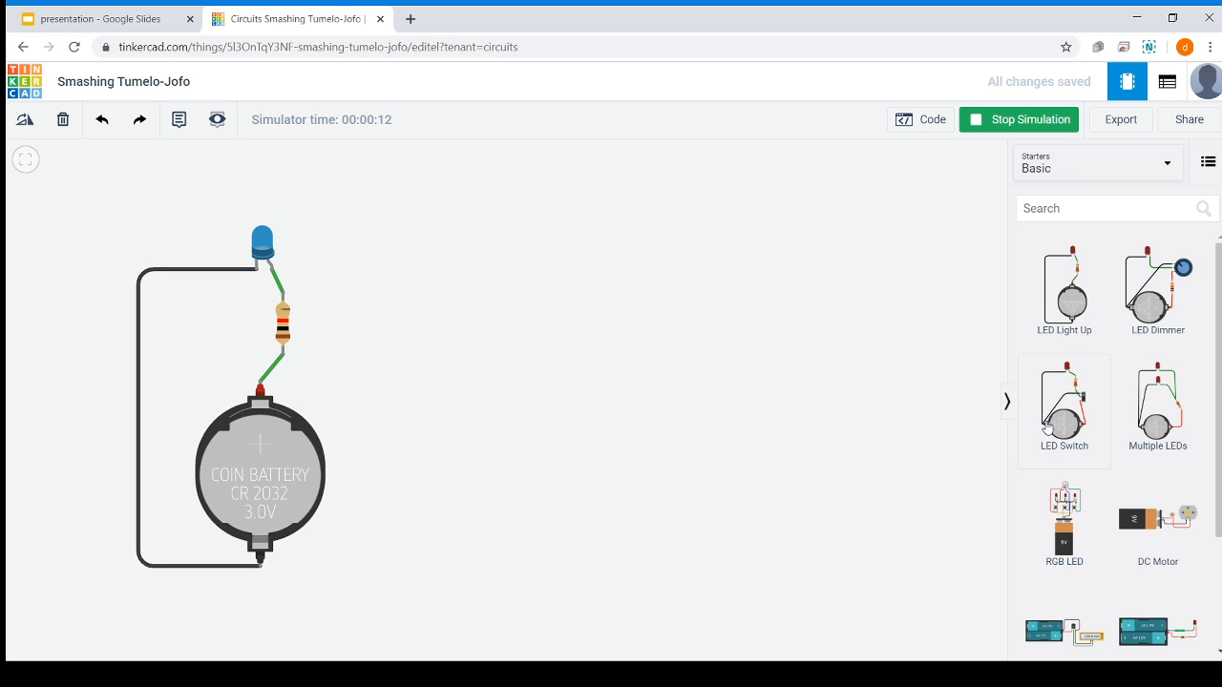
pyautogui.moveTo(1047, 427); pyautogui.dragTo(721, 524)
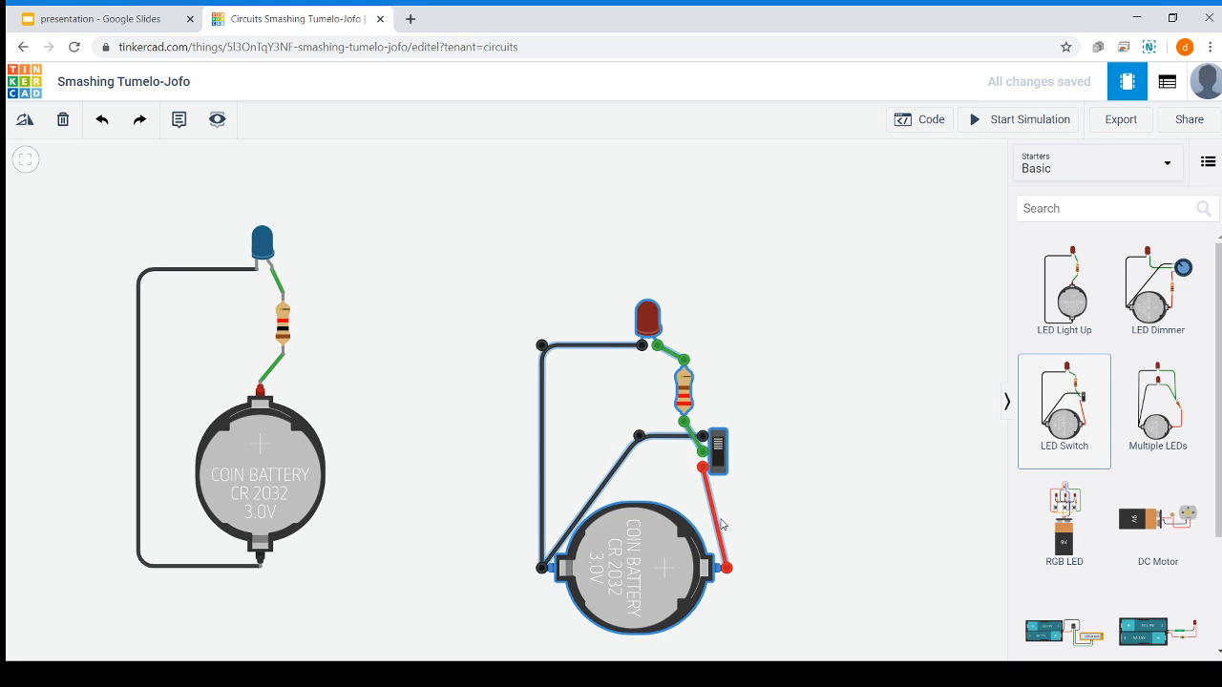
pyautogui.click(694, 476)
pyautogui.click(1048, 124)
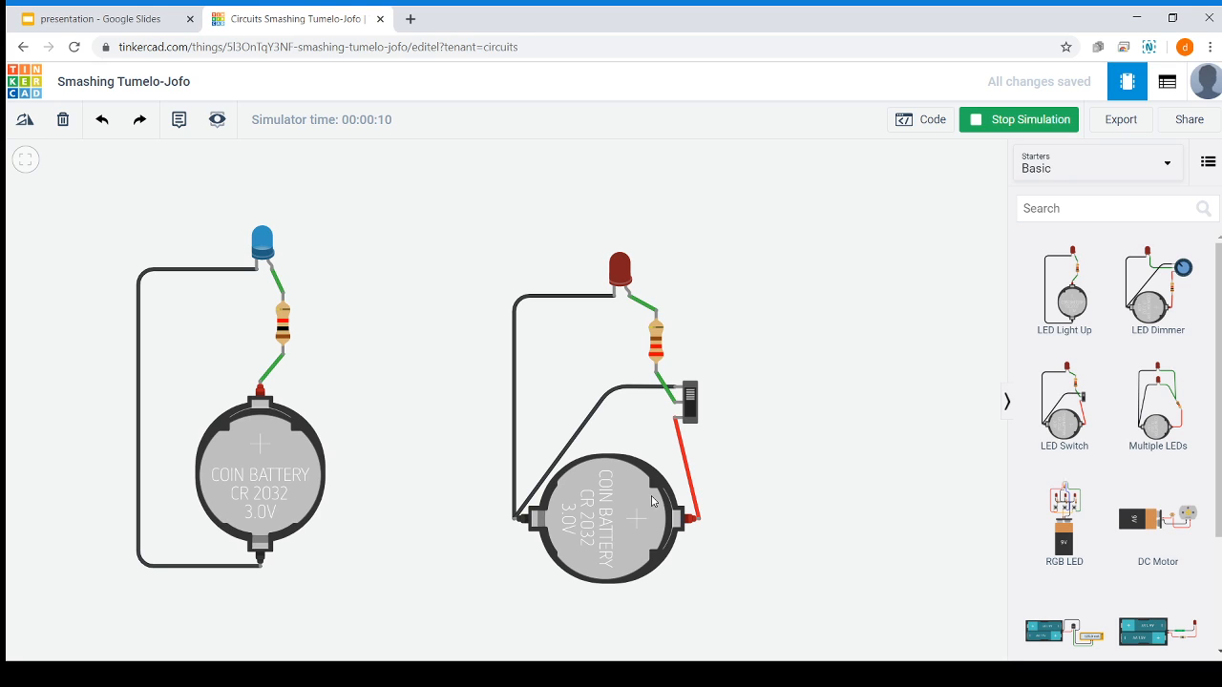
# - Toggle the slideswitch in the red LED circuit repeatedly to turn the LED on and off, leaving it off
pyautogui.click(689, 406)
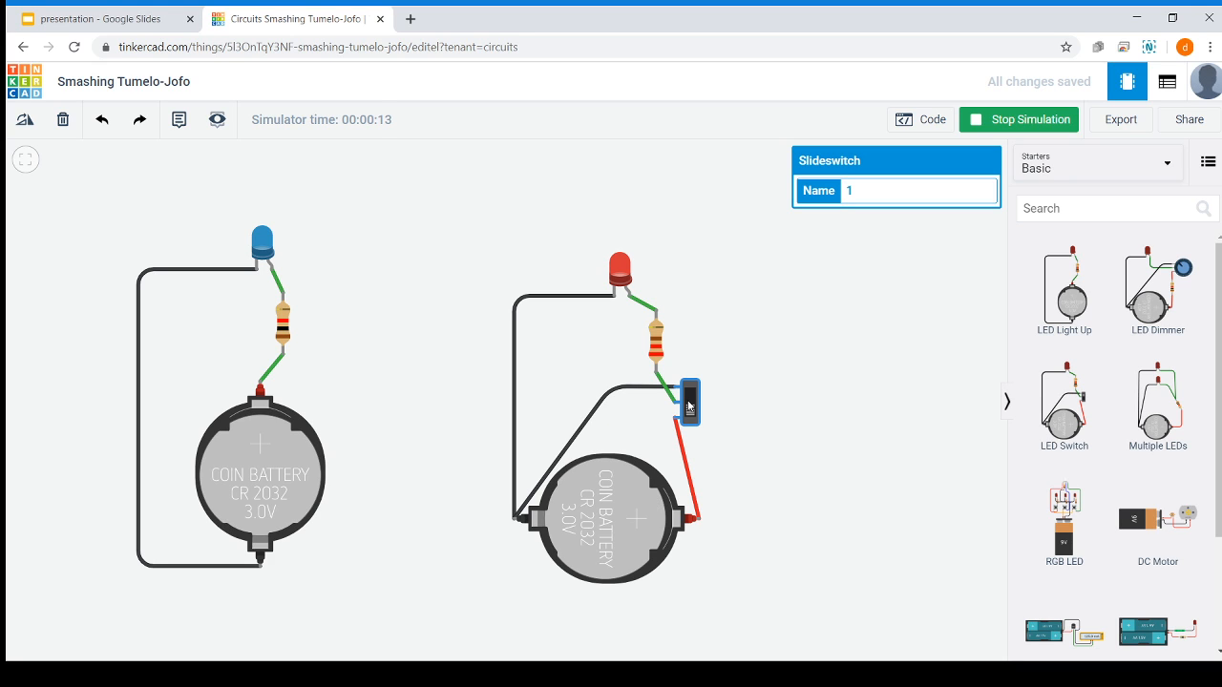
pyautogui.click(689, 407)
pyautogui.click(689, 407)
pyautogui.click(689, 406)
pyautogui.click(689, 407)
pyautogui.click(690, 407)
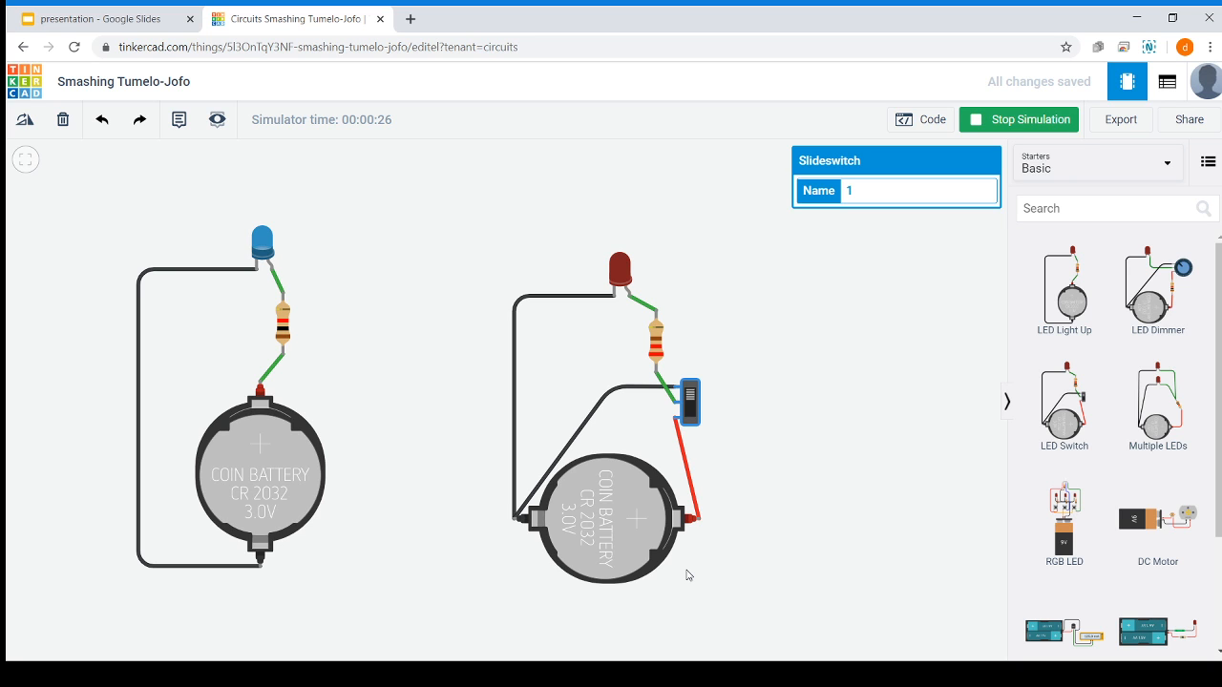
# - Recolor the wire between the red LED and the battery's negative terminal, trying turquoise and settling on purple
pyautogui.moveTo(810, 551); pyautogui.dragTo(793, 508)
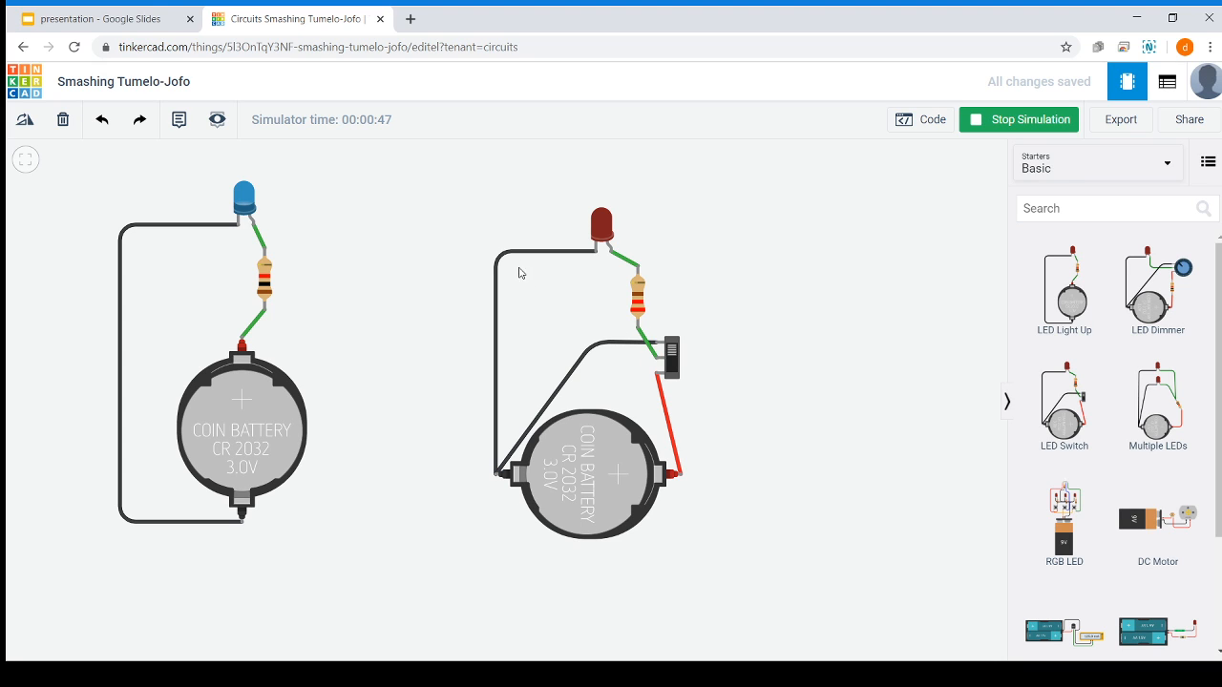
pyautogui.click(547, 254)
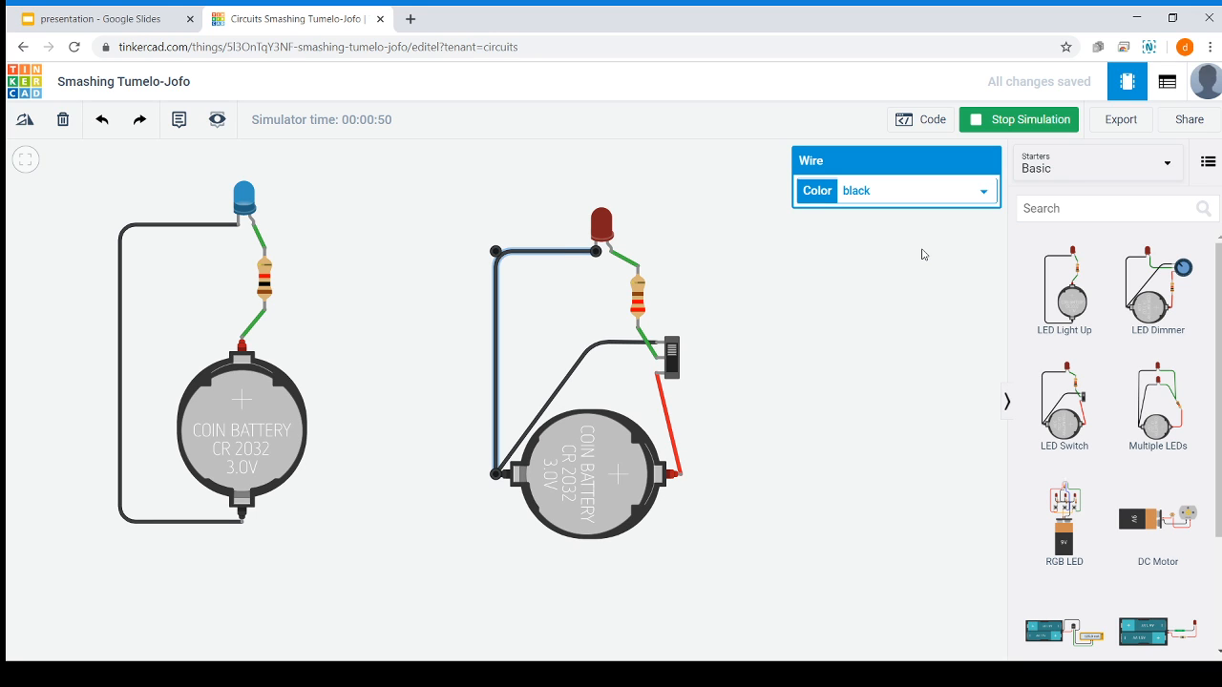
pyautogui.click(922, 282)
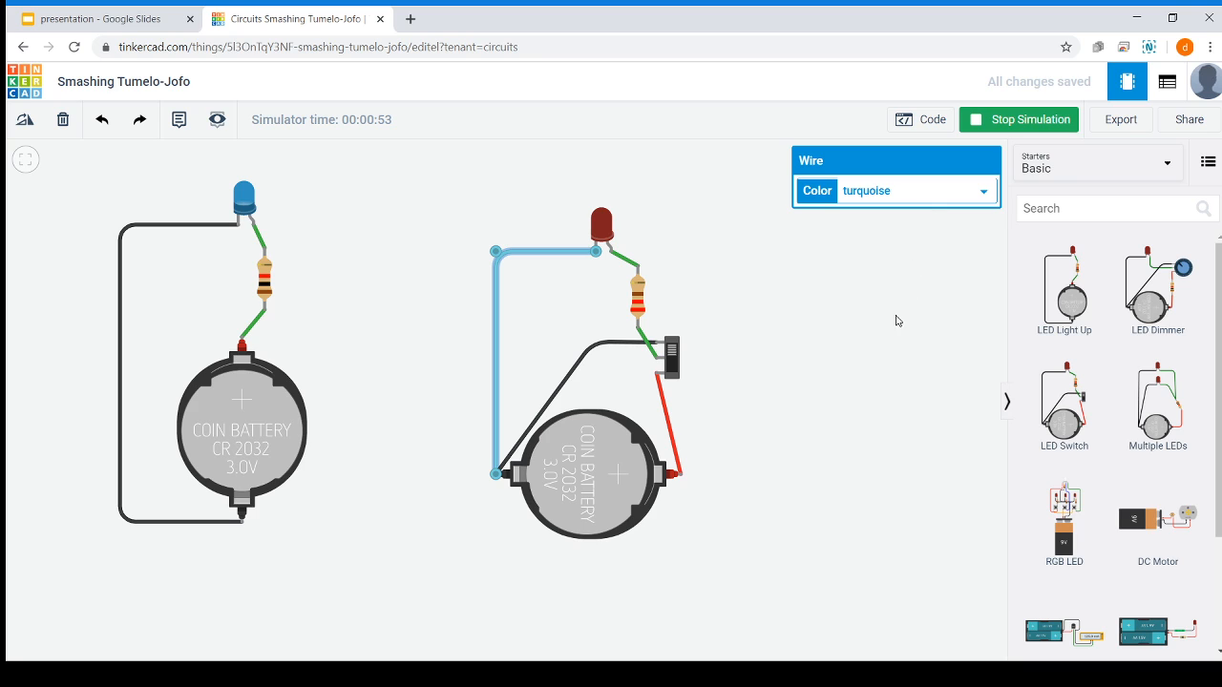
pyautogui.click(896, 306)
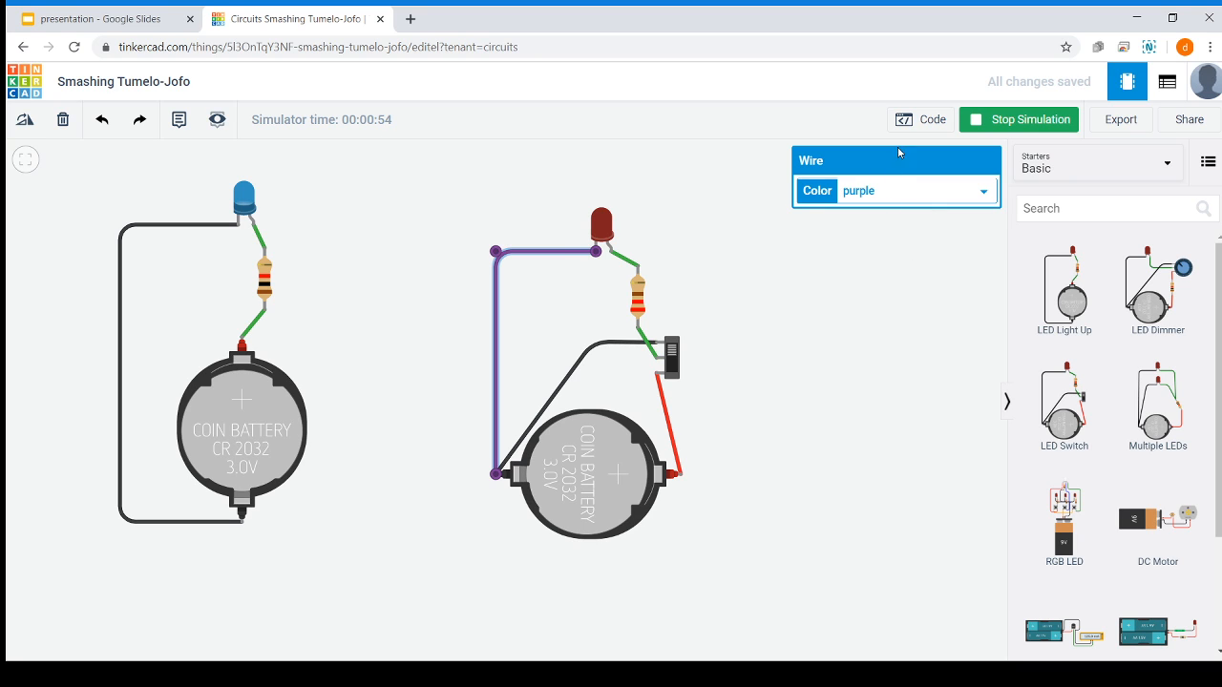
# - Set the wire between the red LED and the battery's negative terminal back to black
pyautogui.click(888, 219)
pyautogui.click(436, 383)
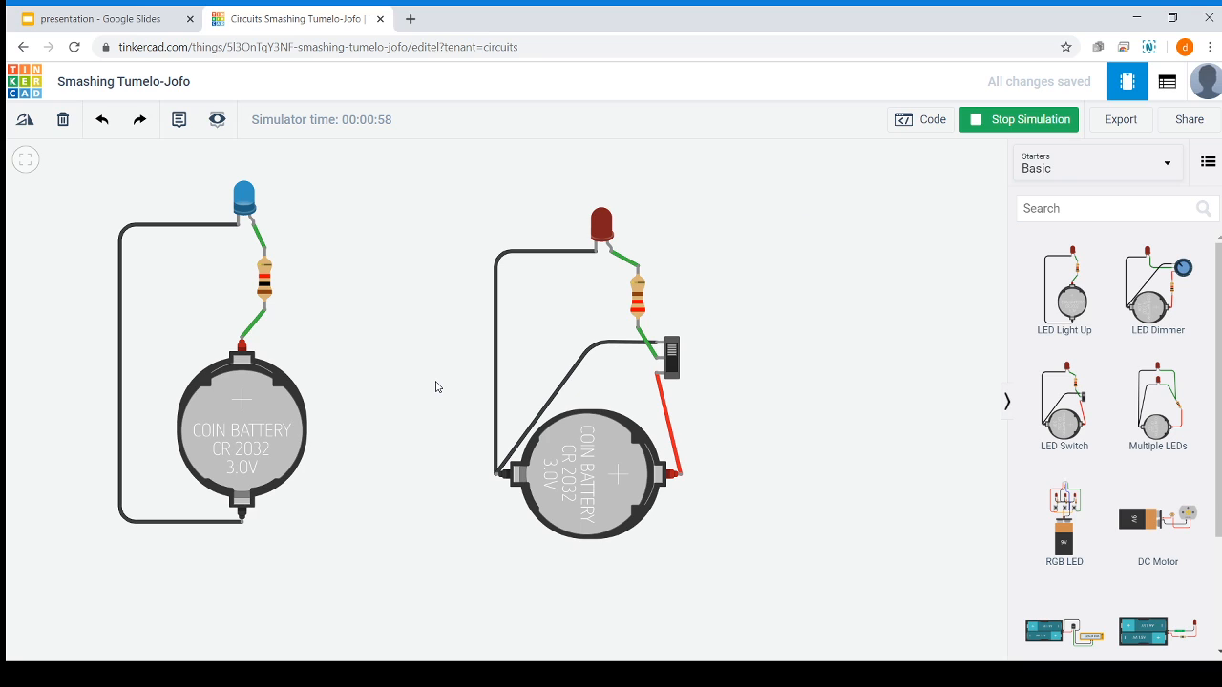
pyautogui.click(495, 380)
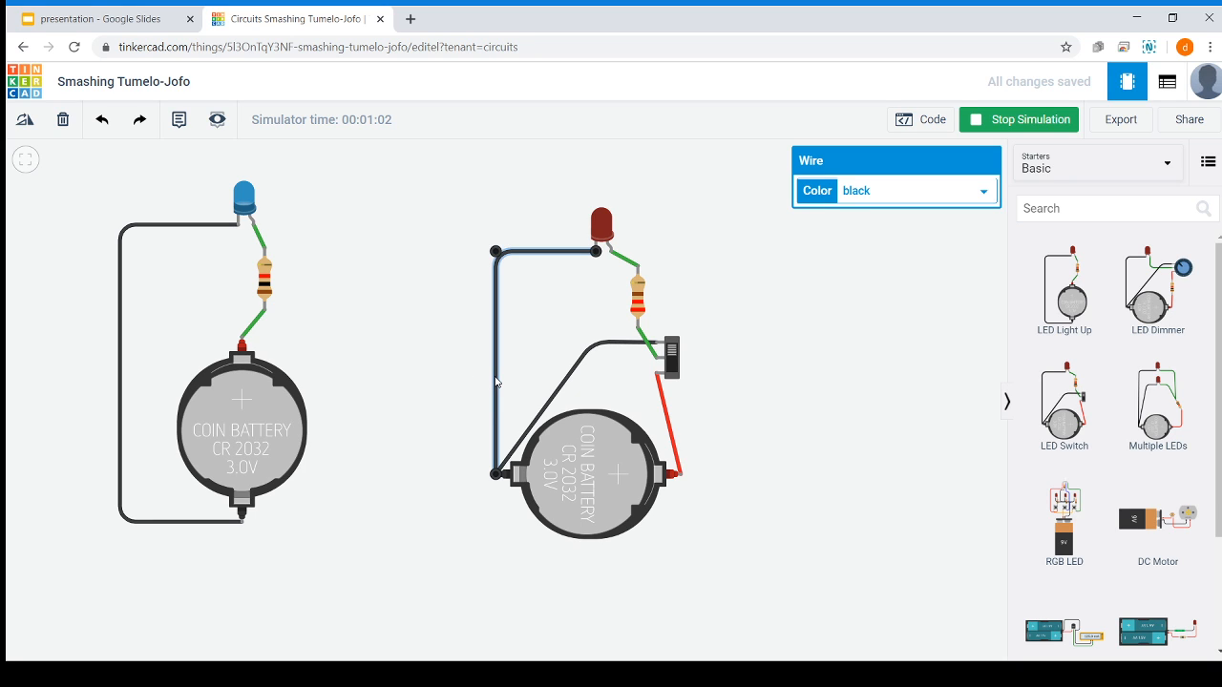
# - Recolor the wire between the blue LED circuit's resistor and the battery's positive terminal red
pyautogui.click(258, 323)
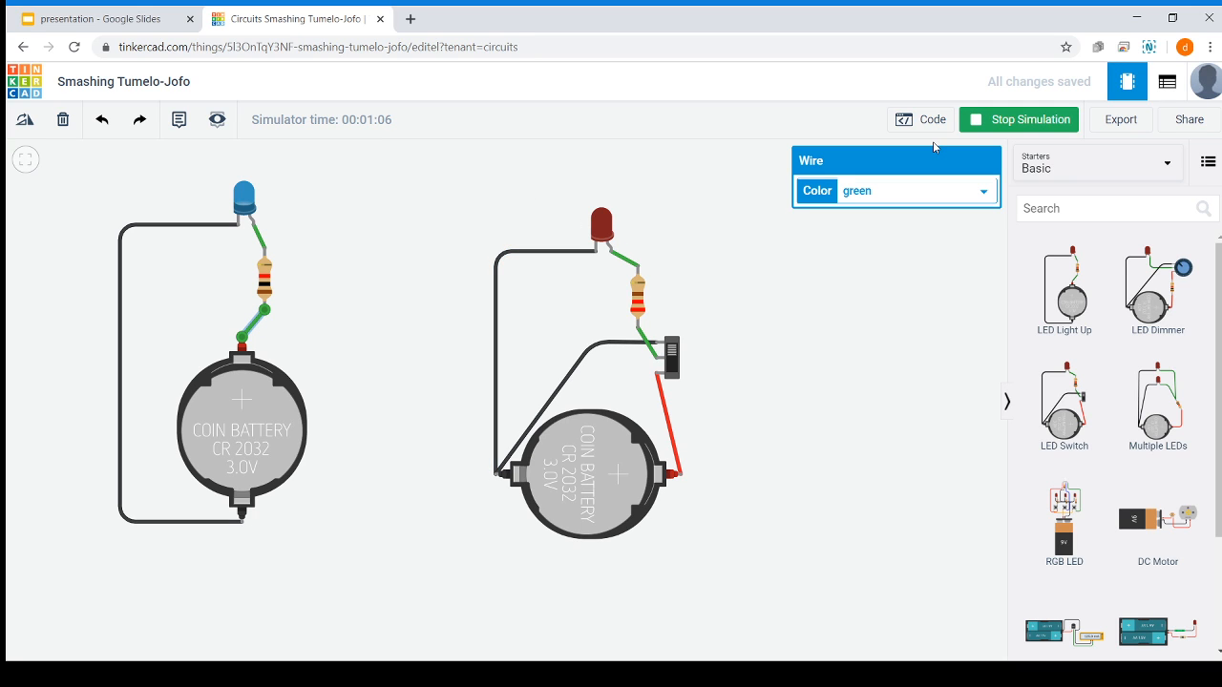
pyautogui.click(916, 191)
pyautogui.click(883, 230)
pyautogui.click(769, 389)
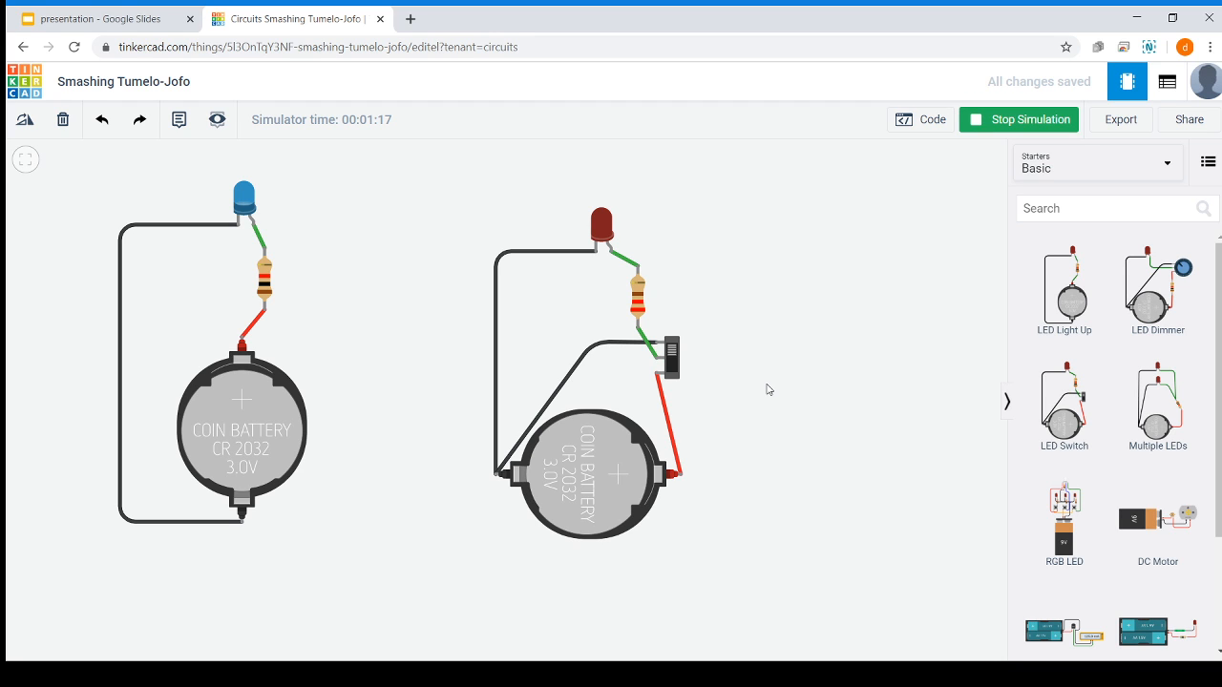
# - Check the colors of the individual wires in the red LED switch circuit
pyautogui.moveTo(742, 440); pyautogui.dragTo(707, 427)
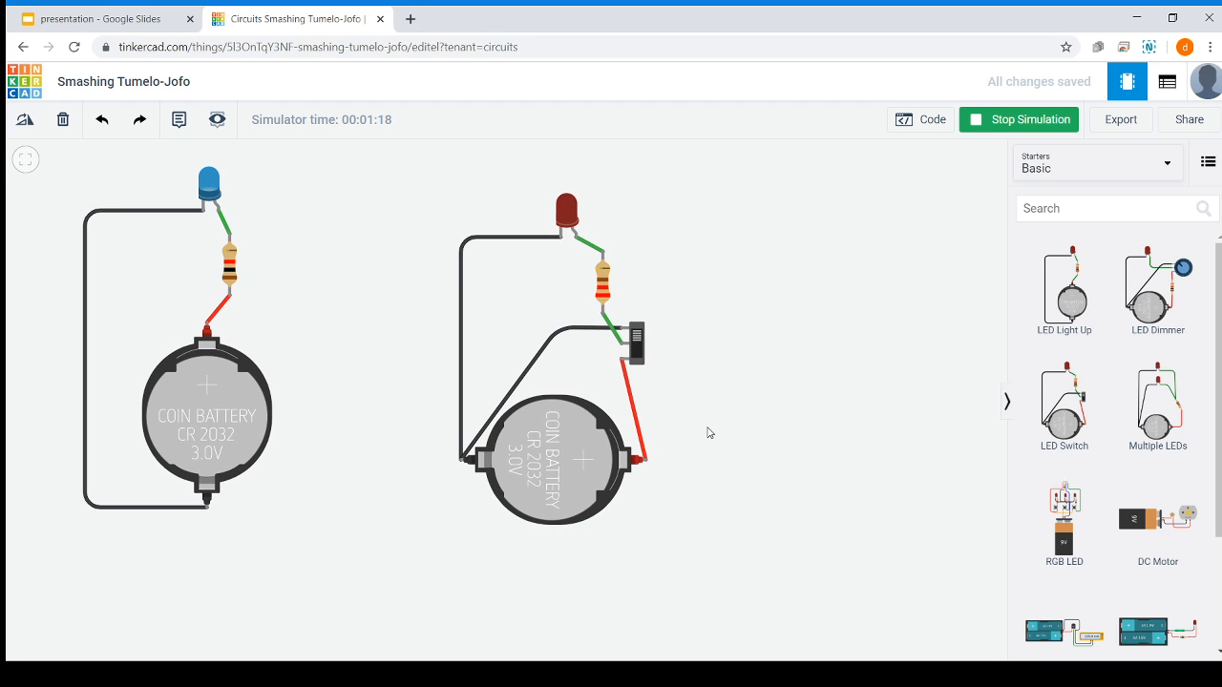
pyautogui.click(516, 237)
pyautogui.click(634, 413)
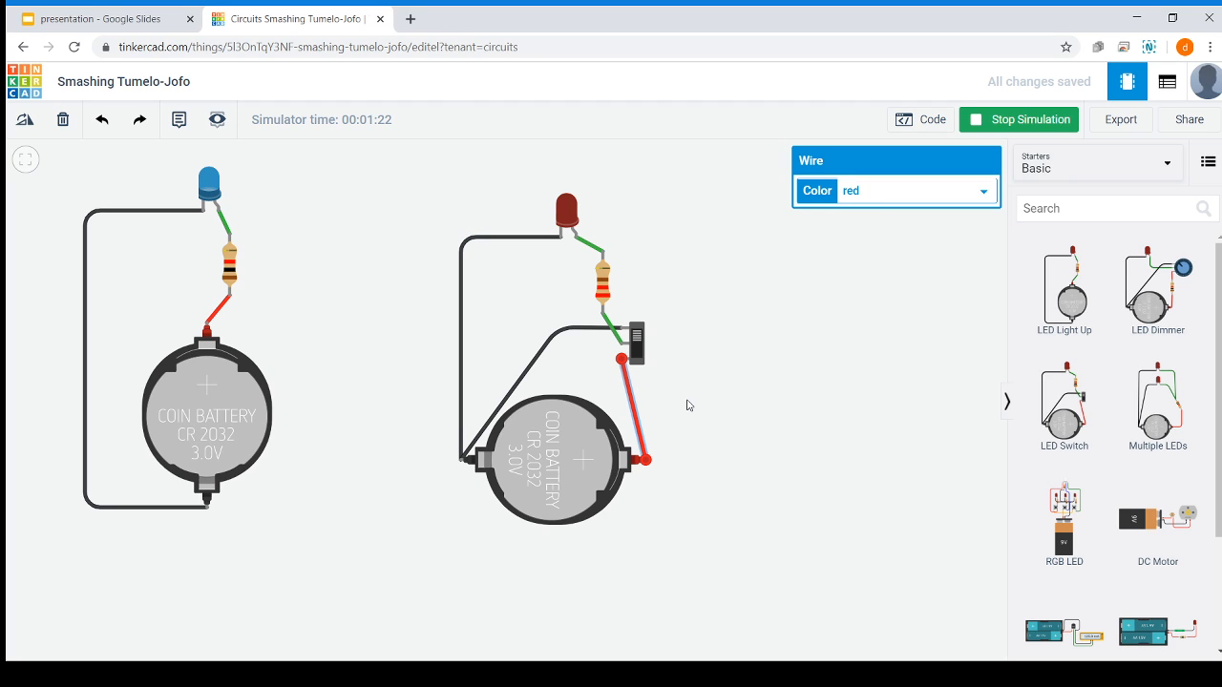
pyautogui.click(612, 329)
pyautogui.click(587, 252)
pyautogui.click(587, 252)
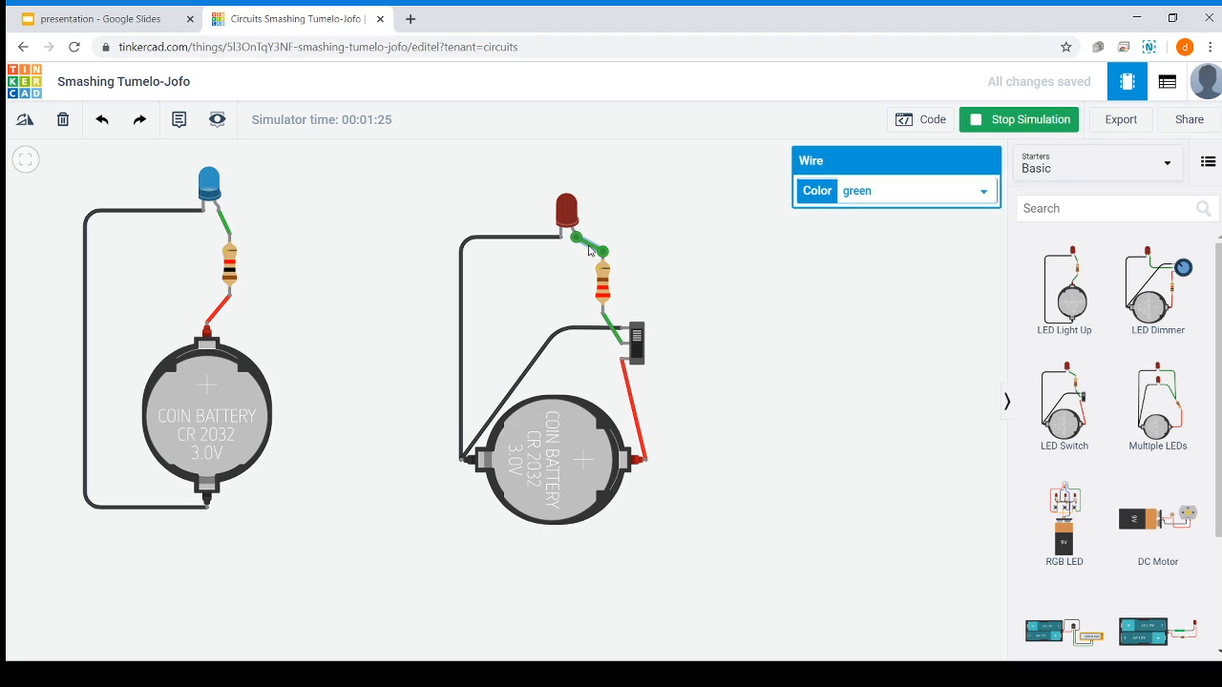
pyautogui.click(698, 304)
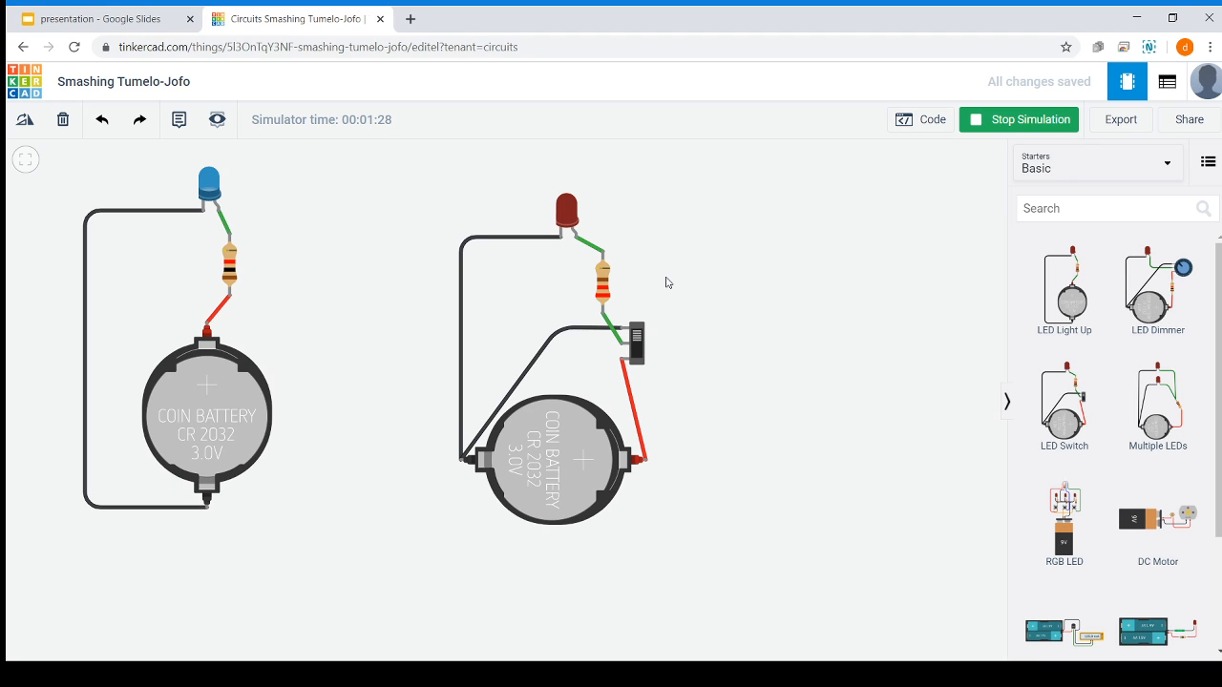
# - Add the Multiple LEDs starter circuit in the empty space beside the red LED circuit and start the simulation
pyautogui.moveTo(824, 431); pyautogui.dragTo(437, 411)
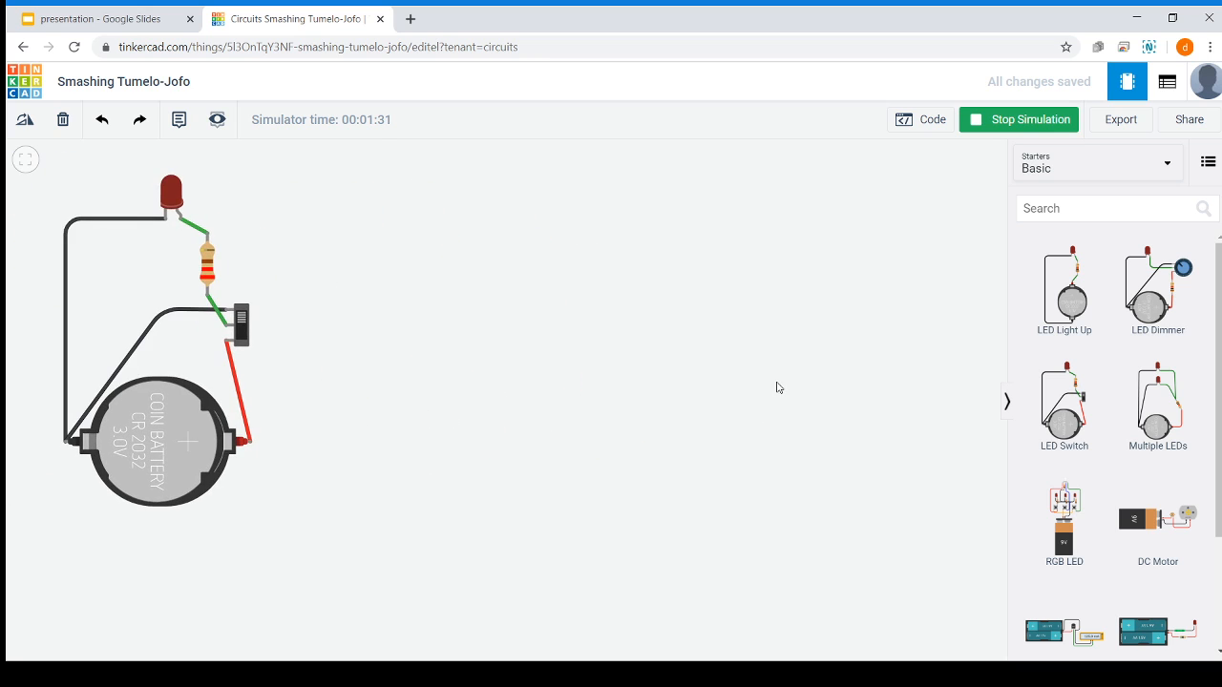
pyautogui.moveTo(778, 387); pyautogui.dragTo(682, 412)
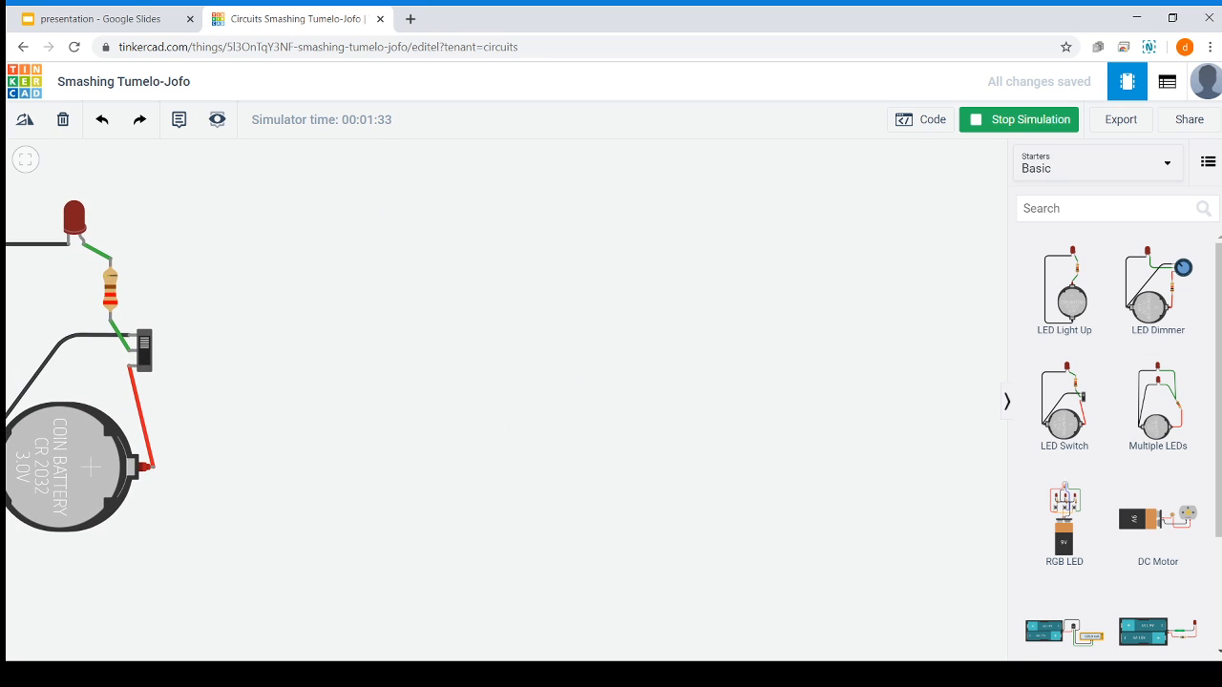
pyautogui.scroll(-1, 1218, 547)
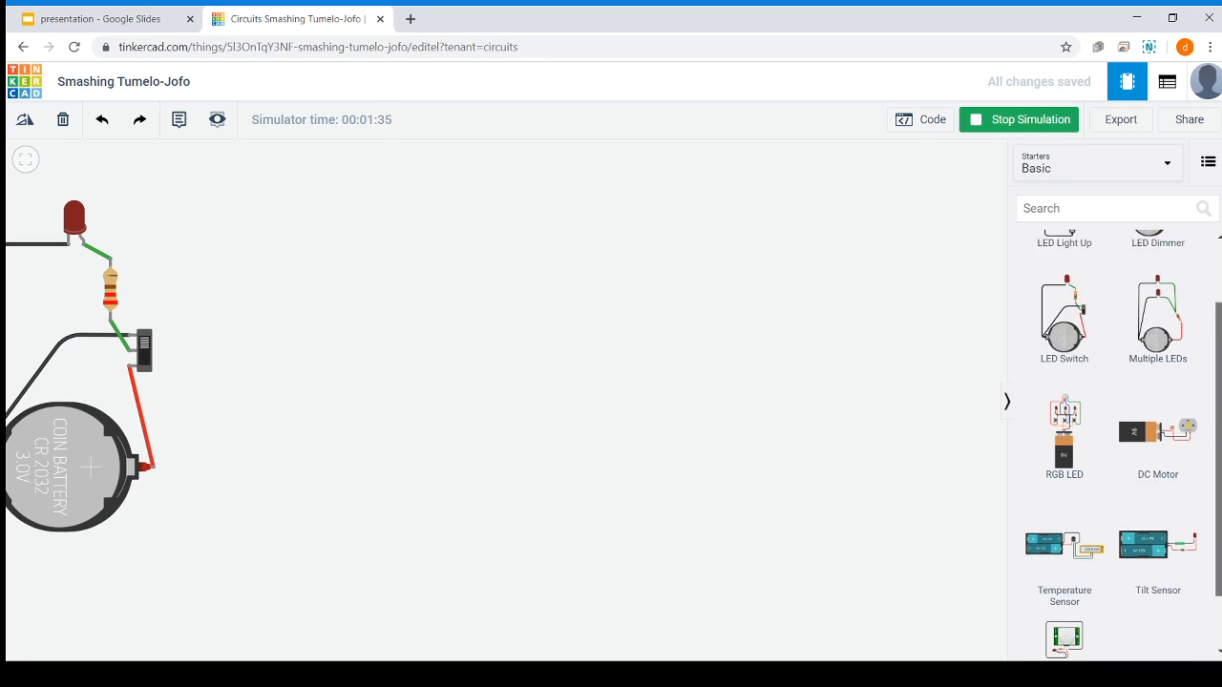
pyautogui.scroll(1, 1218, 547)
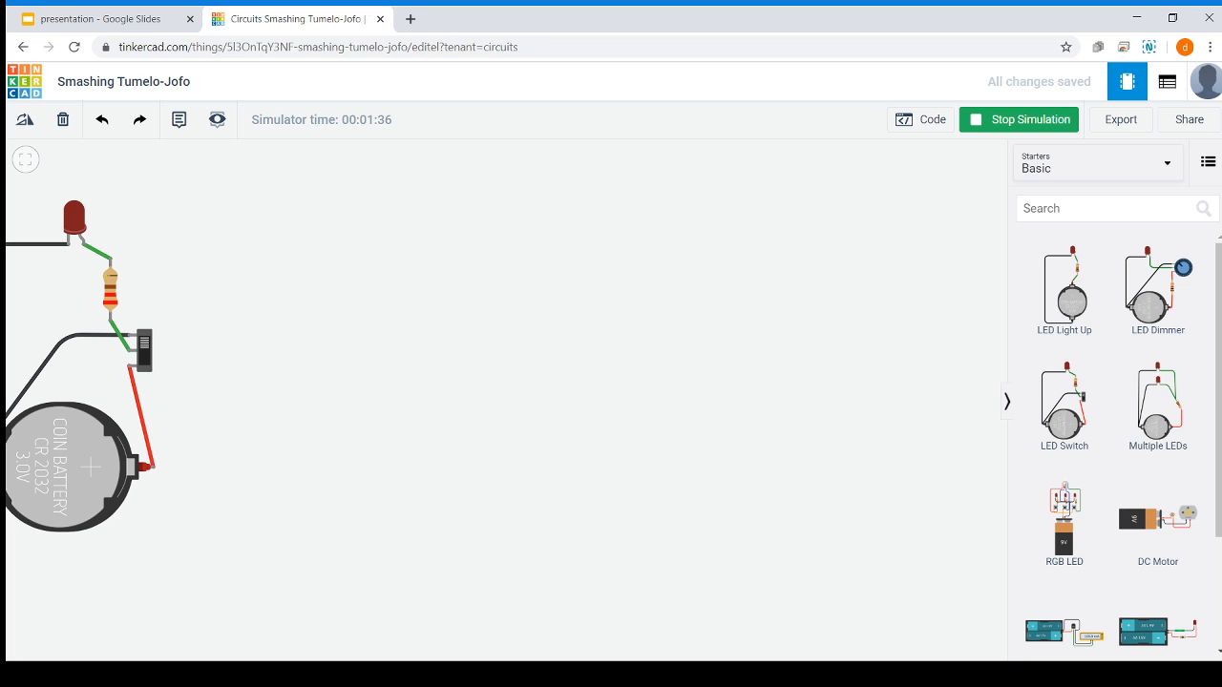
pyautogui.moveTo(1157, 406); pyautogui.dragTo(458, 391)
pyautogui.click(759, 347)
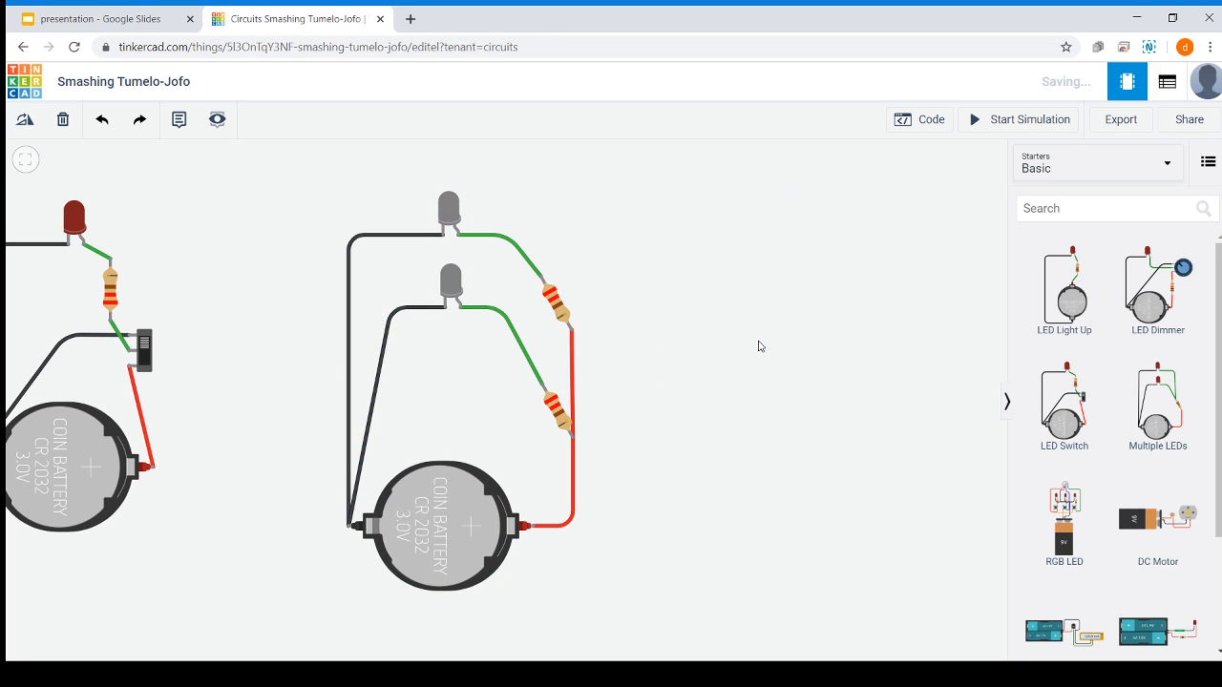
pyautogui.click(1014, 119)
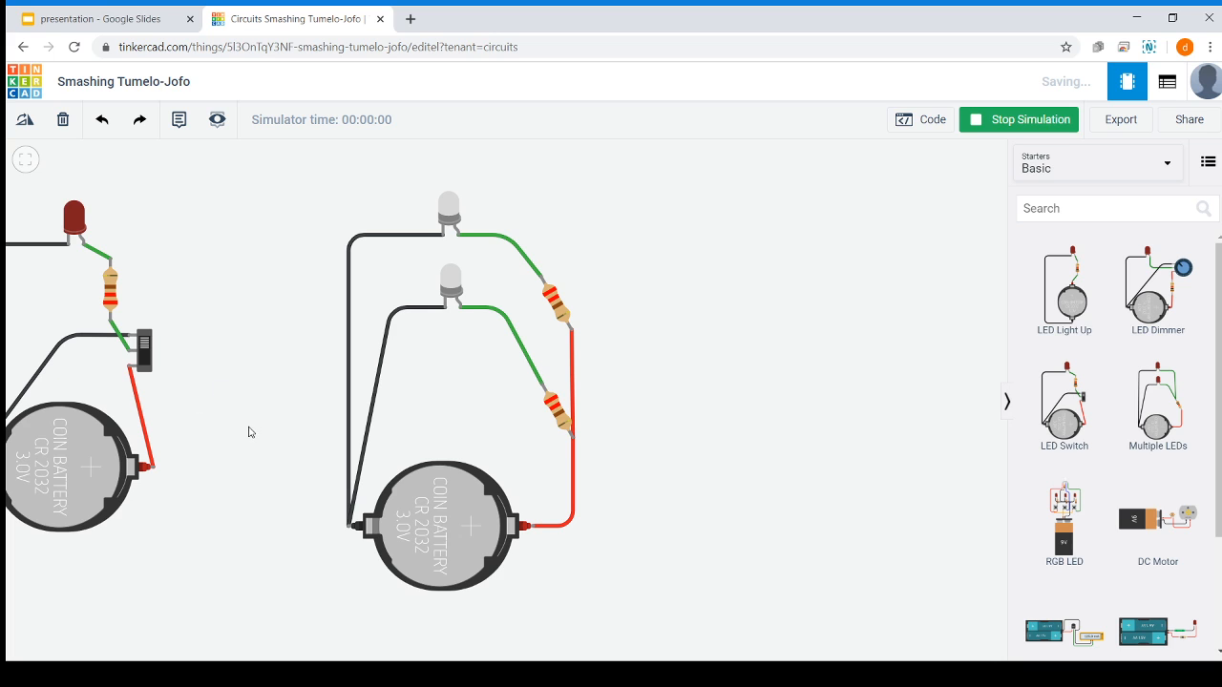
# - Look over the running Multiple LEDs circuit and stop the simulation
pyautogui.moveTo(246, 428); pyautogui.dragTo(308, 446)
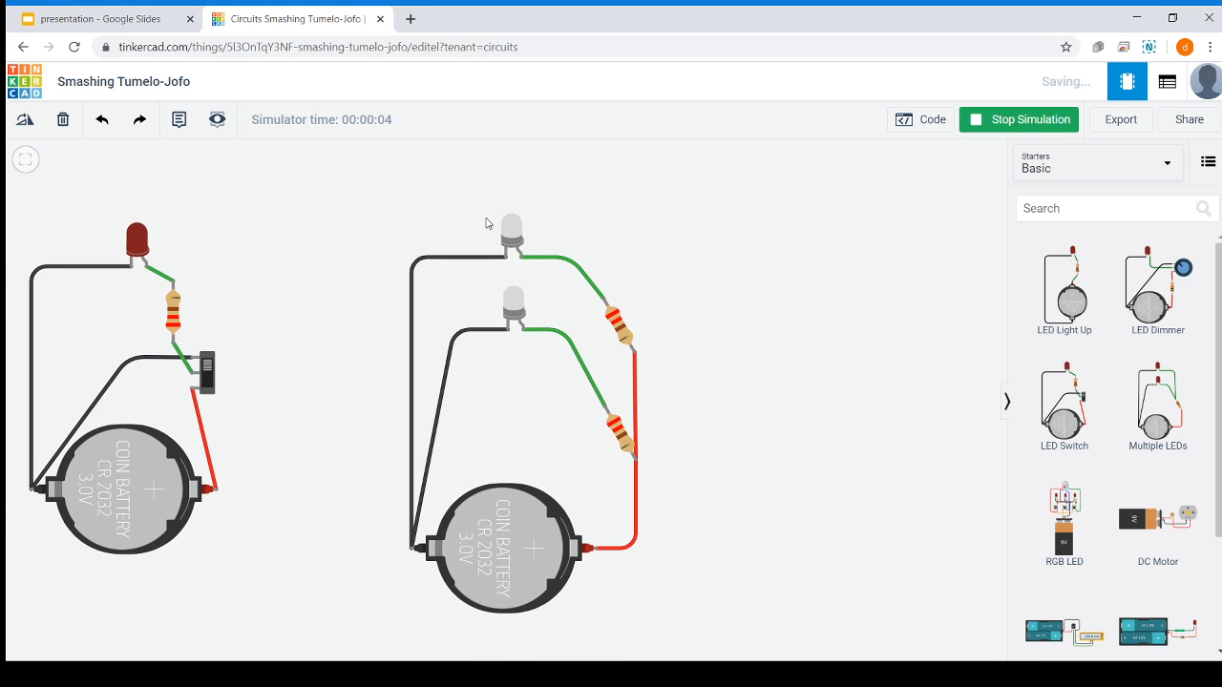
pyautogui.moveTo(246, 349); pyautogui.dragTo(595, 302)
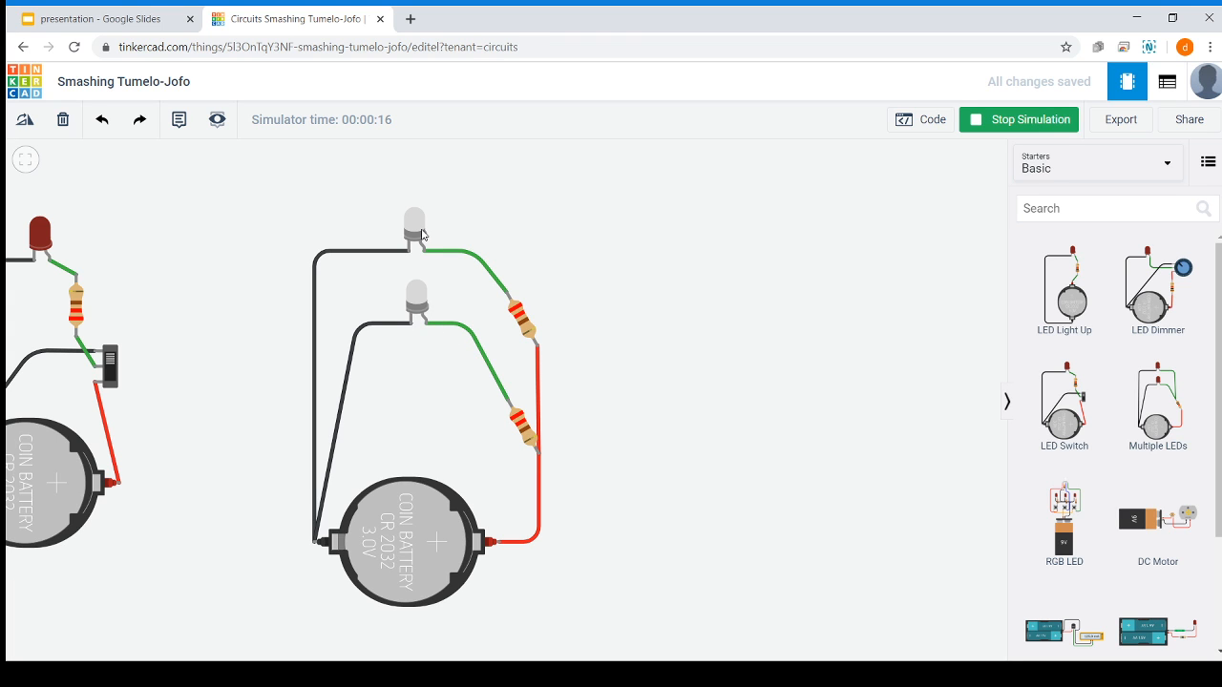
pyautogui.moveTo(694, 461); pyautogui.dragTo(395, 357)
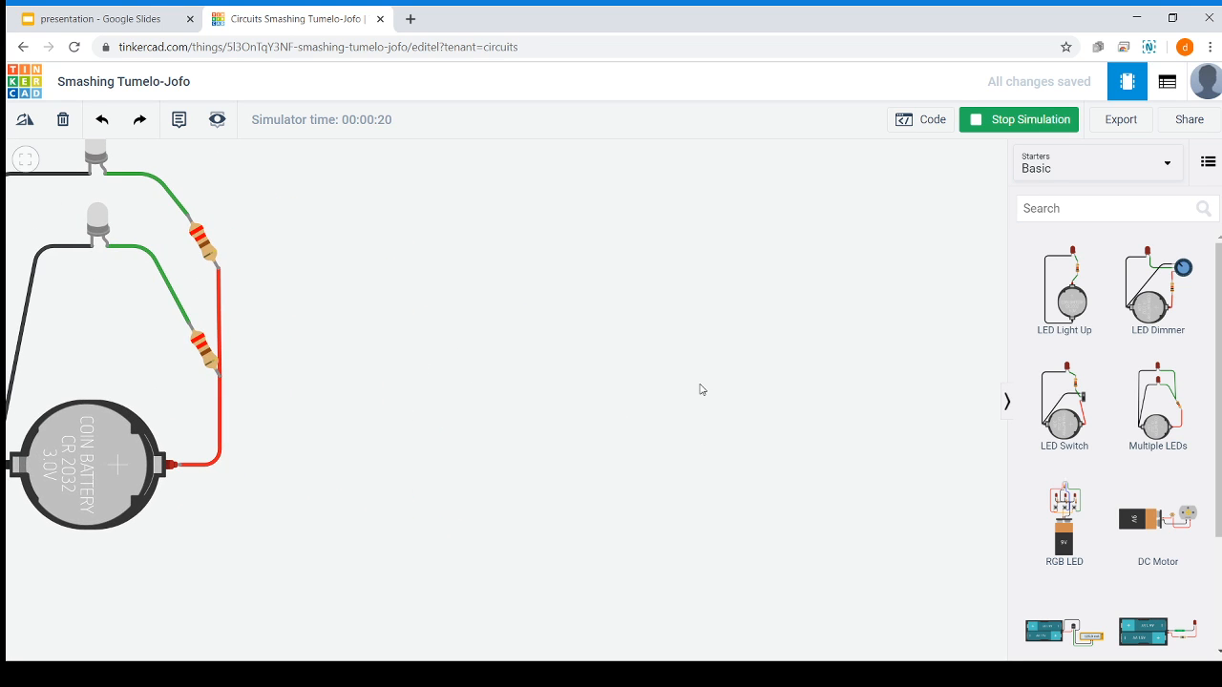
pyautogui.click(973, 120)
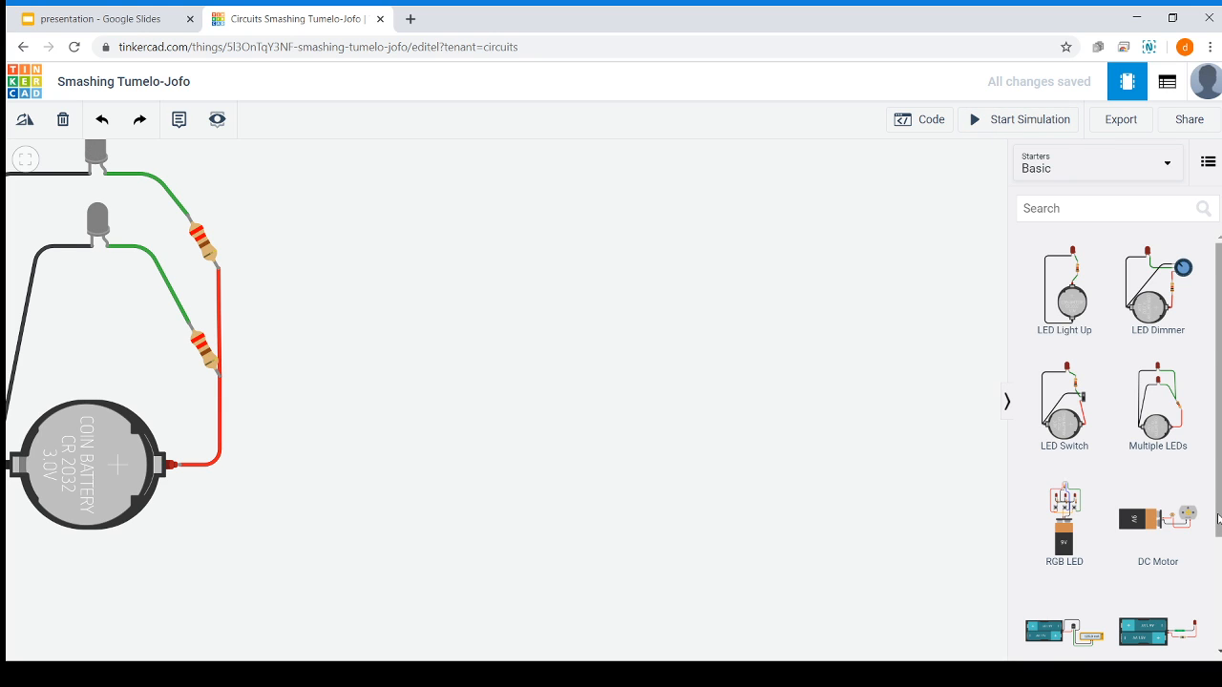
# - Add the DC Motor starter circuit beside the Multiple LEDs circuit and move its 9V battery below the motor
pyautogui.moveTo(1218, 518); pyautogui.dragTo(1218, 626)
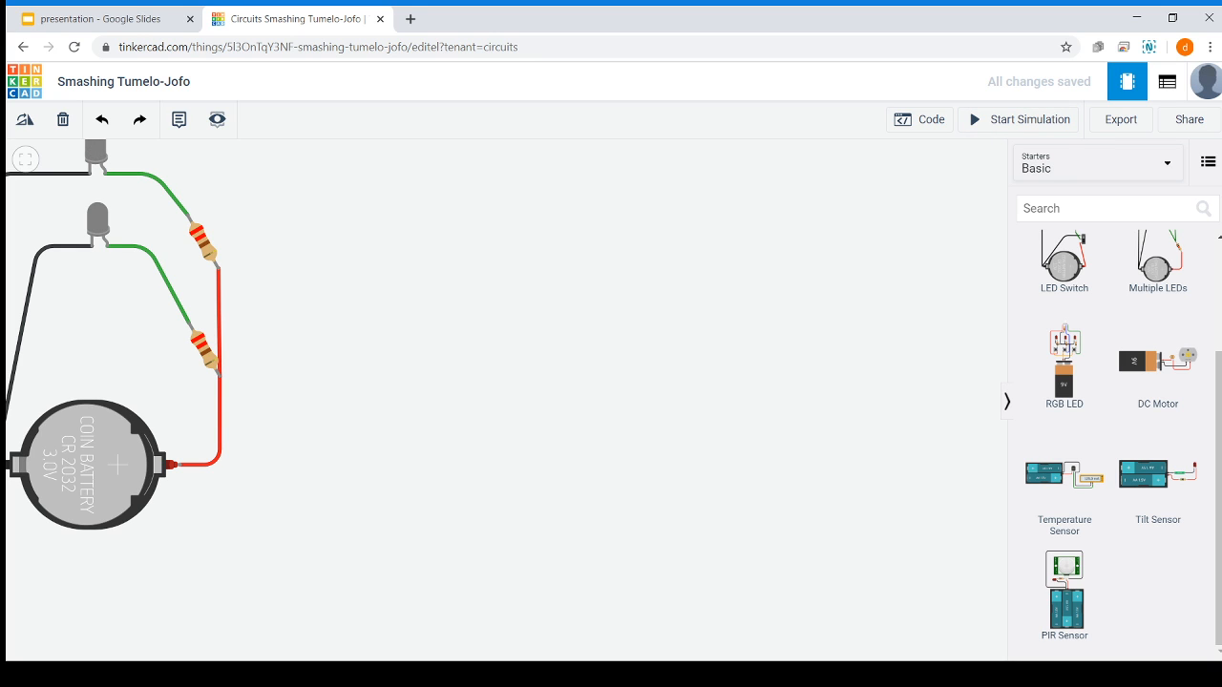
pyautogui.moveTo(805, 483); pyautogui.dragTo(565, 495)
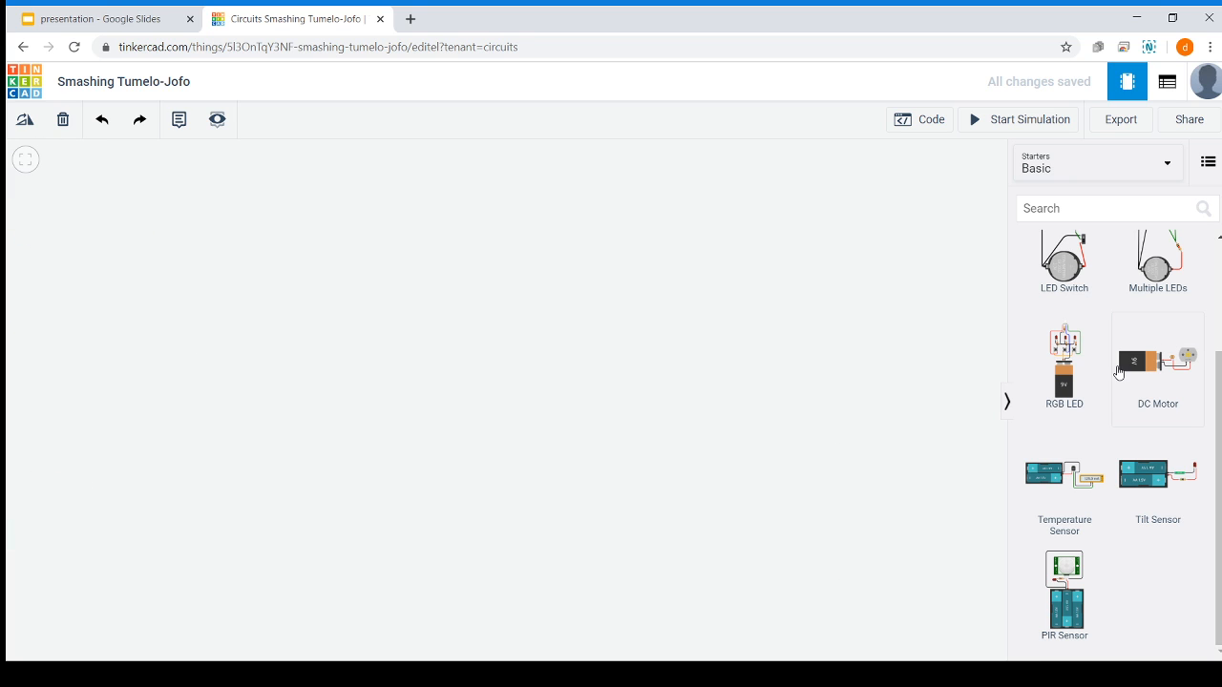
pyautogui.moveTo(1134, 375); pyautogui.dragTo(343, 339)
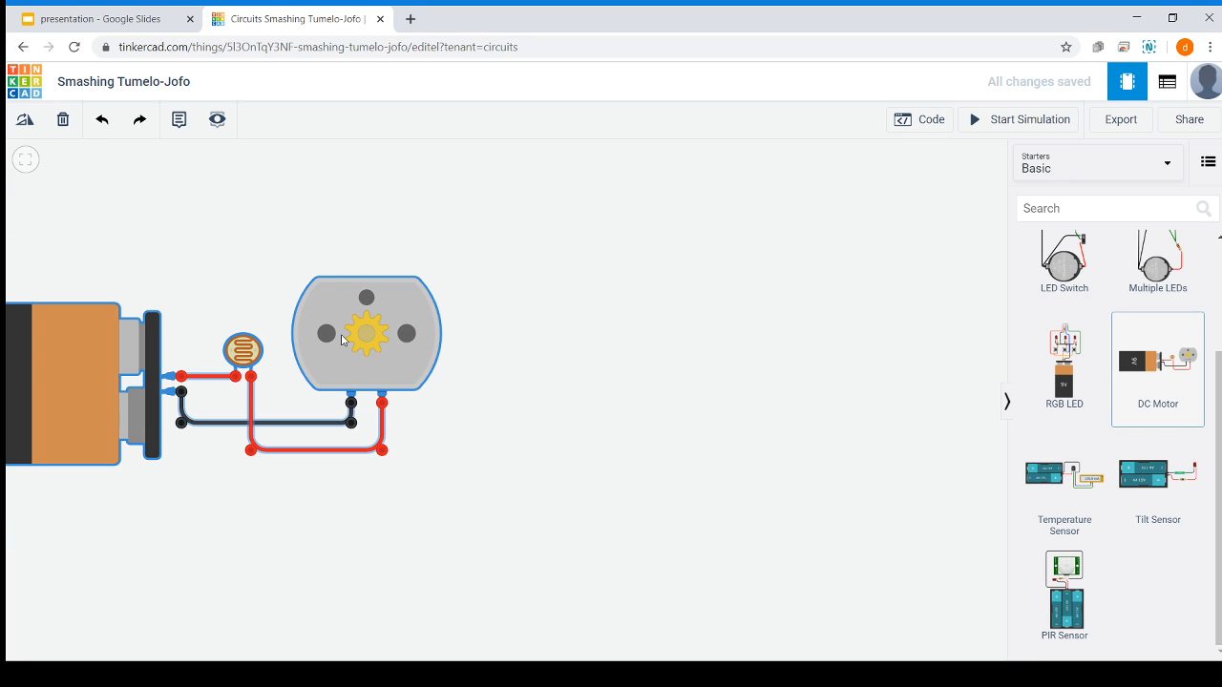
pyautogui.moveTo(202, 524); pyautogui.dragTo(318, 489)
pyautogui.moveTo(178, 388); pyautogui.dragTo(418, 564)
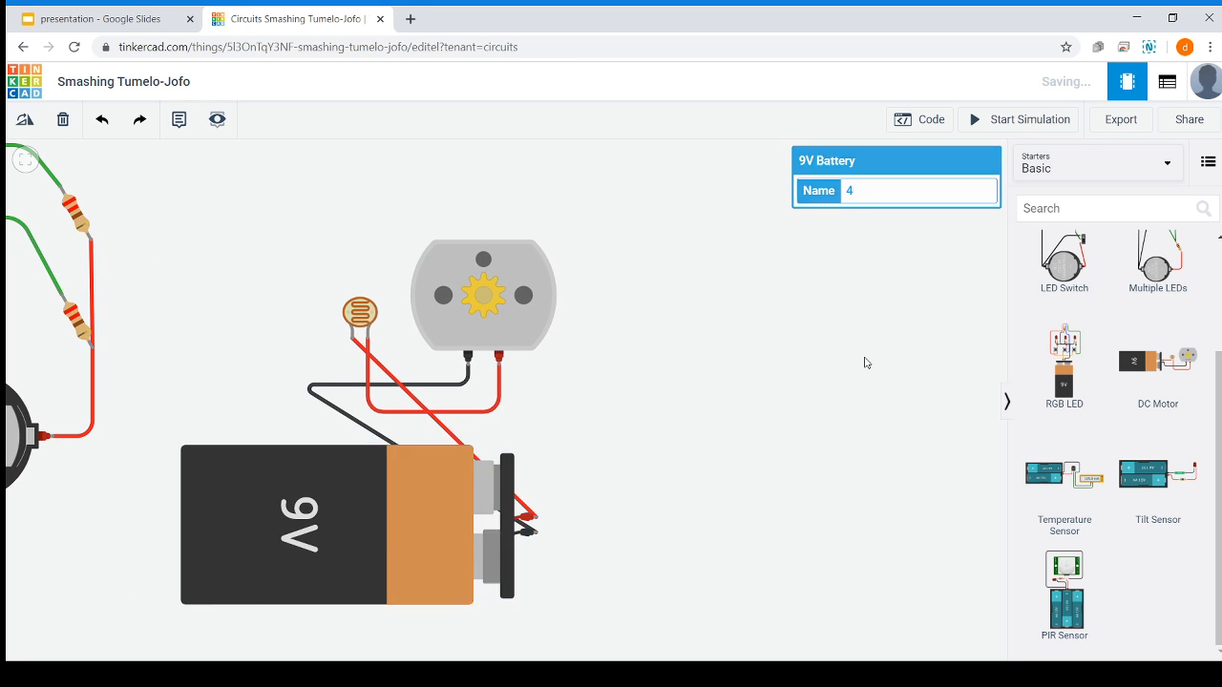
# - Add another DC Motor starter circuit in an empty area and delete its photoresistor
pyautogui.moveTo(865, 362); pyautogui.dragTo(254, 285)
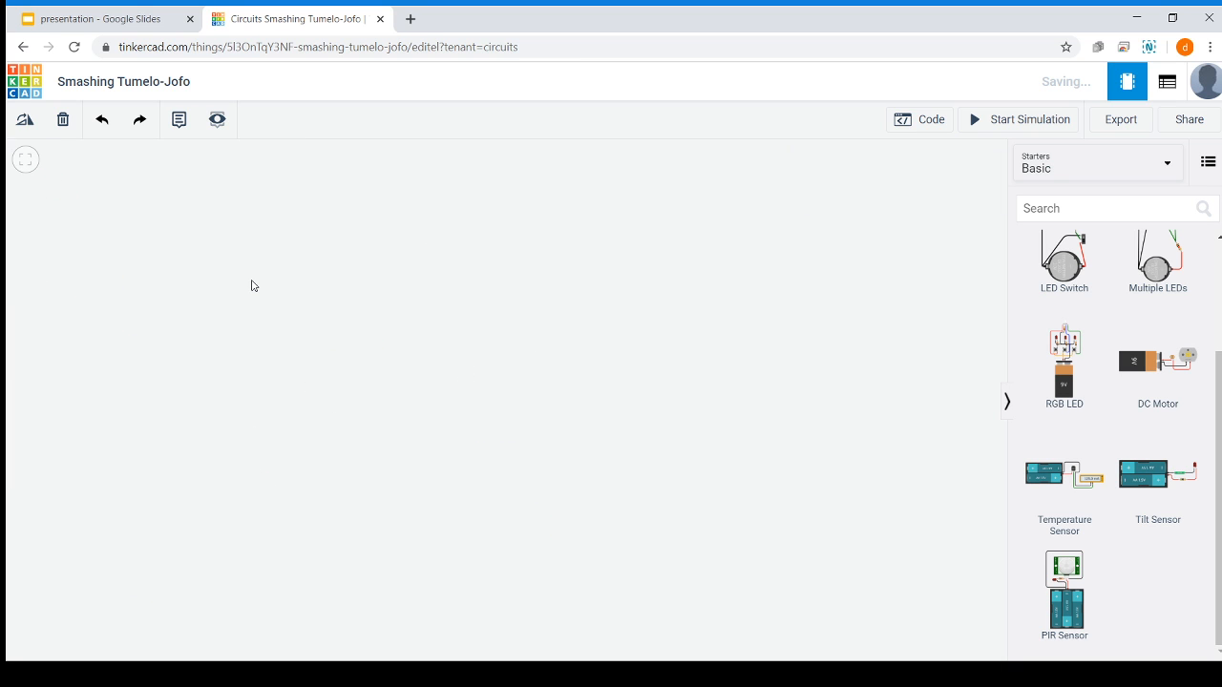
pyautogui.moveTo(1157, 363); pyautogui.dragTo(616, 417)
pyautogui.click(570, 521)
pyautogui.click(596, 363)
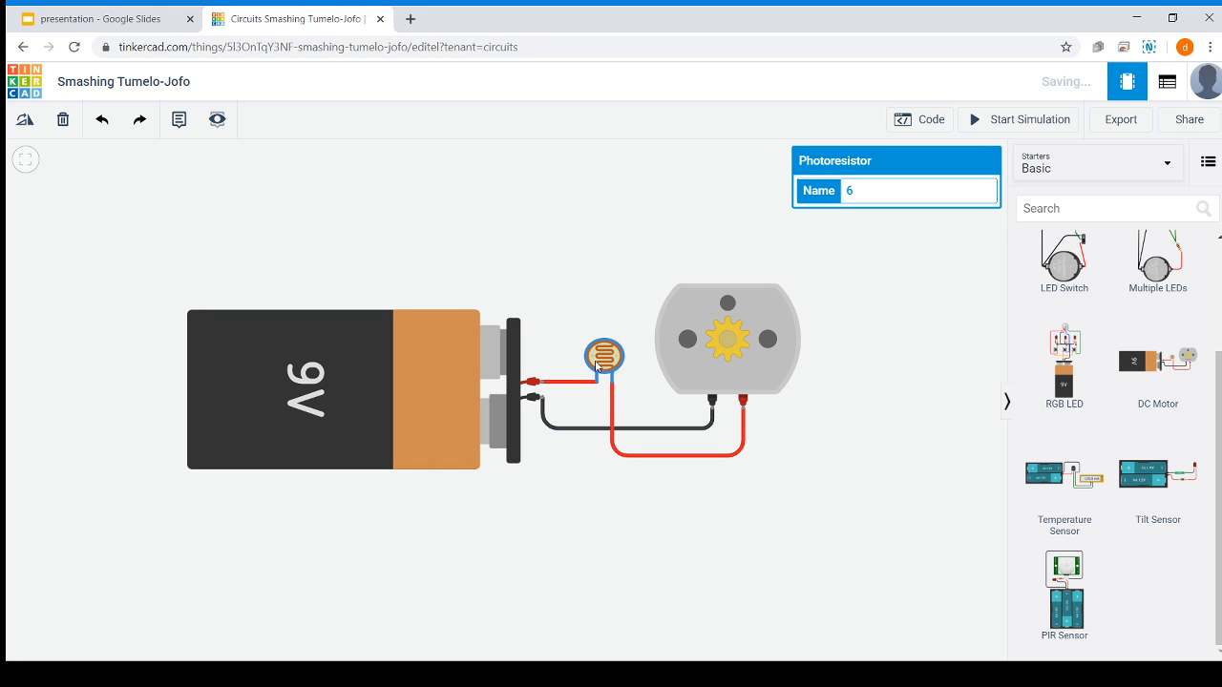
pyautogui.press('Delete')
# - Draw a green wire with three bends from the 9V battery's positive terminal to the motor's red terminal
pyautogui.click(533, 382)
pyautogui.click(614, 381)
pyautogui.click(616, 478)
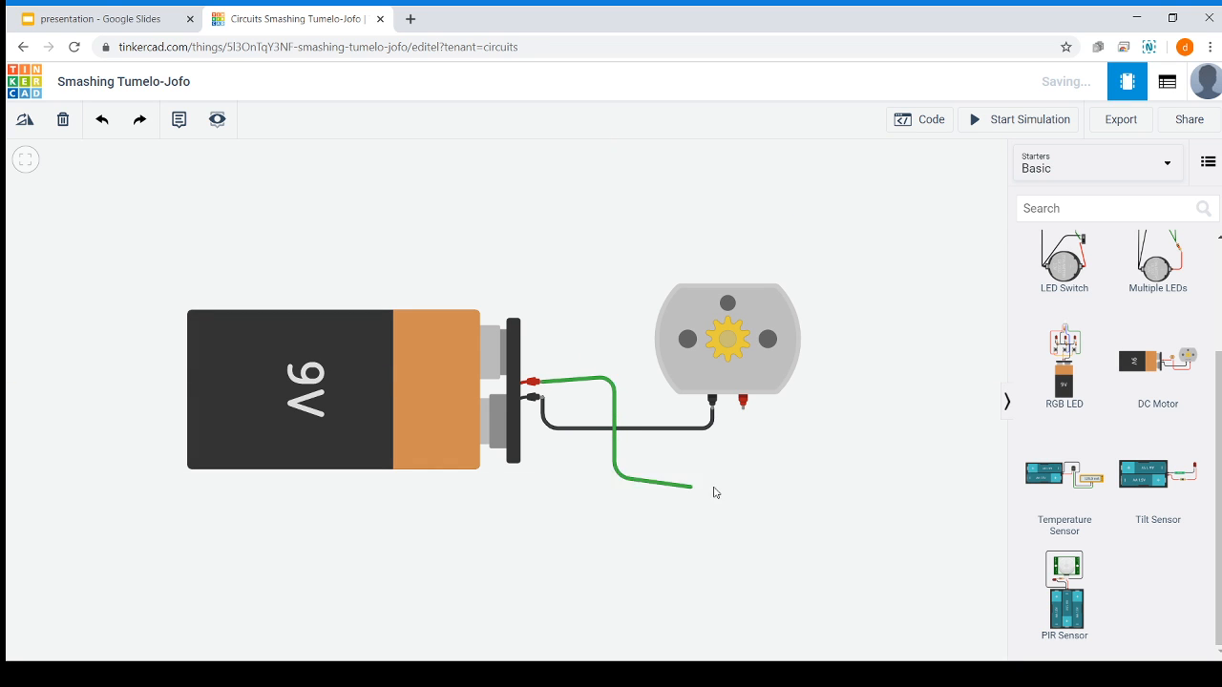
pyautogui.click(747, 467)
pyautogui.click(743, 402)
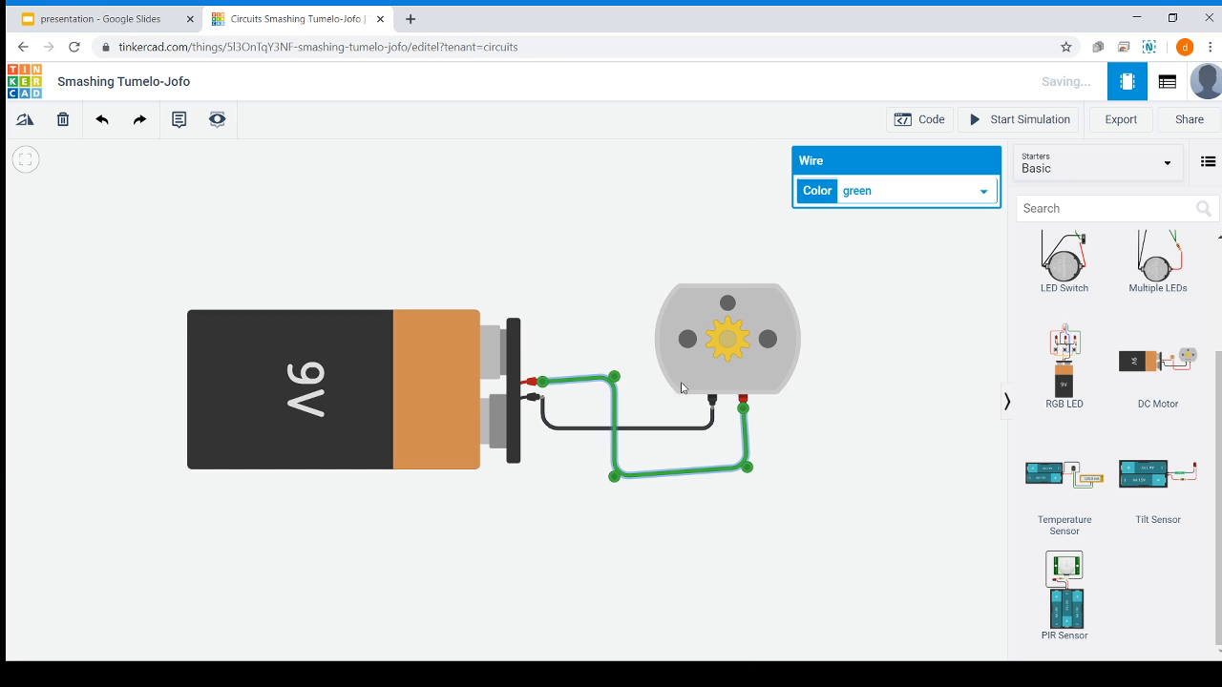
pyautogui.click(587, 256)
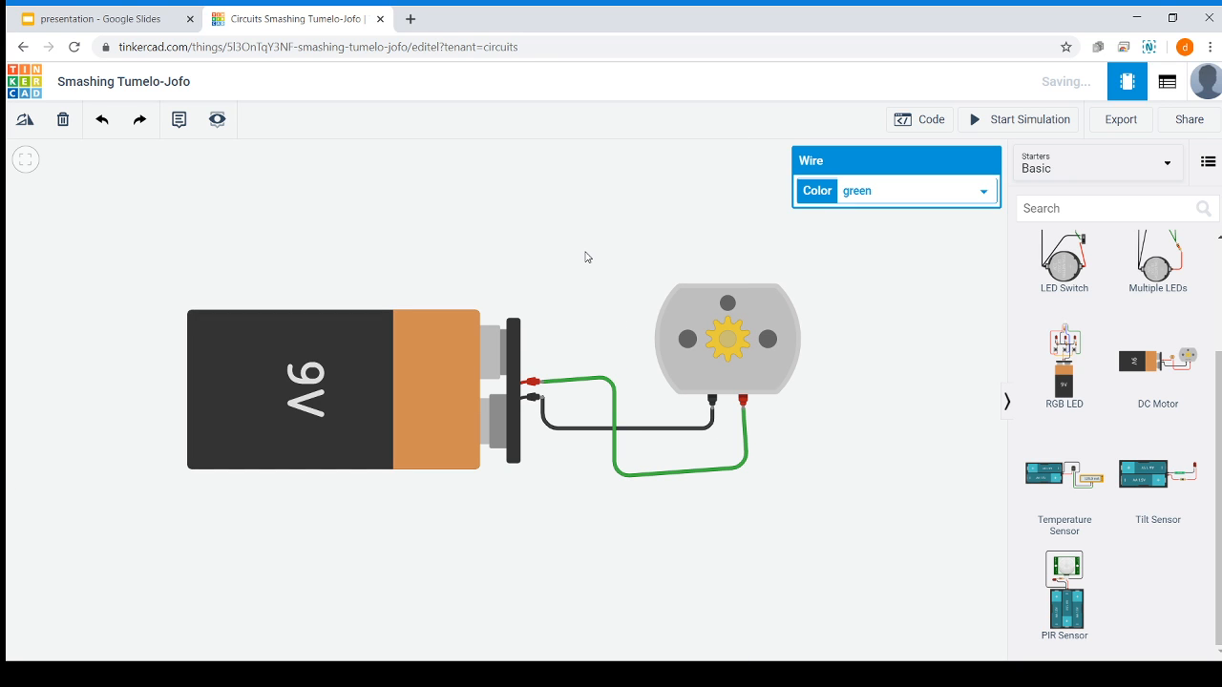
# - Start the simulation and recolor the wire from the battery's positive terminal to the motor red
pyautogui.click(1038, 119)
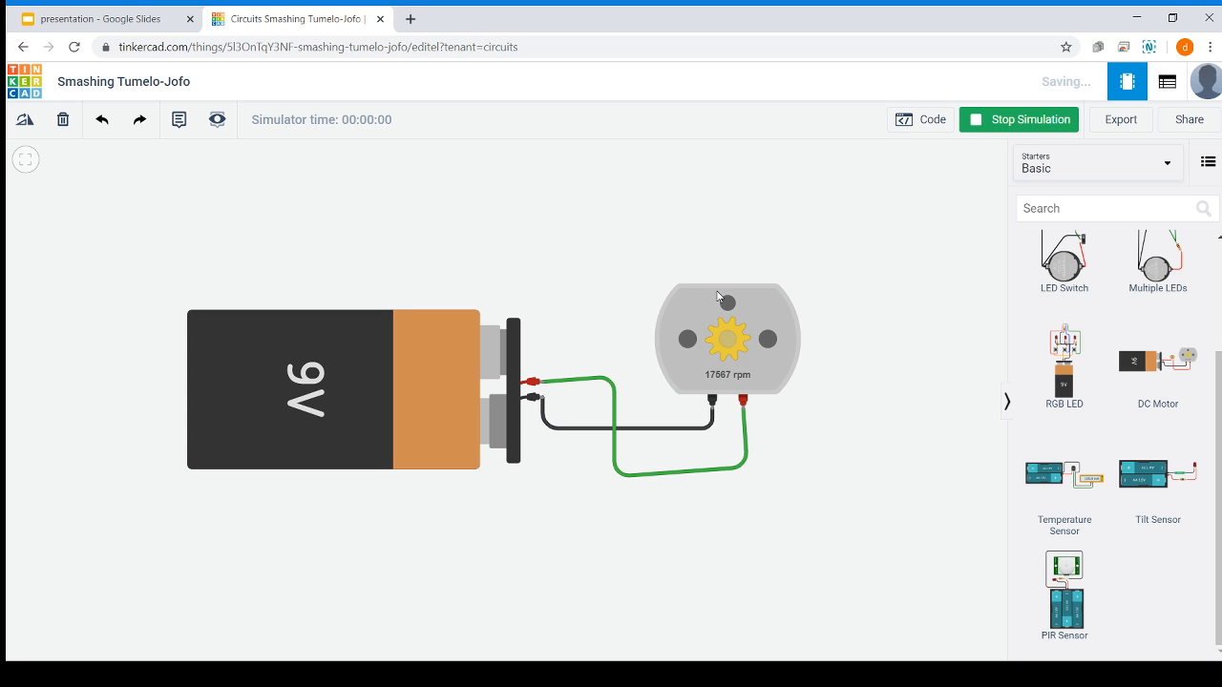
pyautogui.click(745, 439)
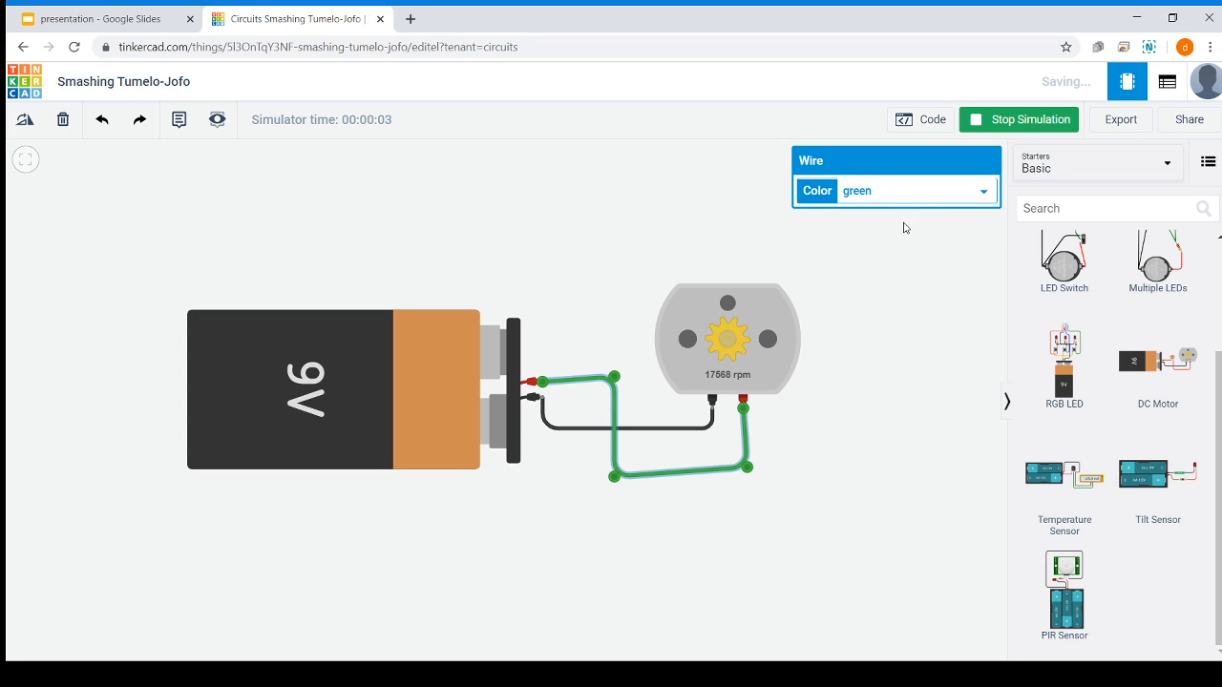
pyautogui.press('2')
pyautogui.click(576, 251)
# - Survey the running circuits on the canvas and return to the rewired DC motor circuit
pyautogui.moveTo(439, 245); pyautogui.dragTo(903, 218)
pyautogui.moveTo(641, 263); pyautogui.dragTo(1144, 332)
pyautogui.moveTo(495, 304); pyautogui.dragTo(643, 332)
pyautogui.moveTo(415, 225); pyautogui.dragTo(143, 226)
pyautogui.moveTo(958, 293); pyautogui.dragTo(192, 286)
pyautogui.moveTo(372, 239); pyautogui.dragTo(478, 245)
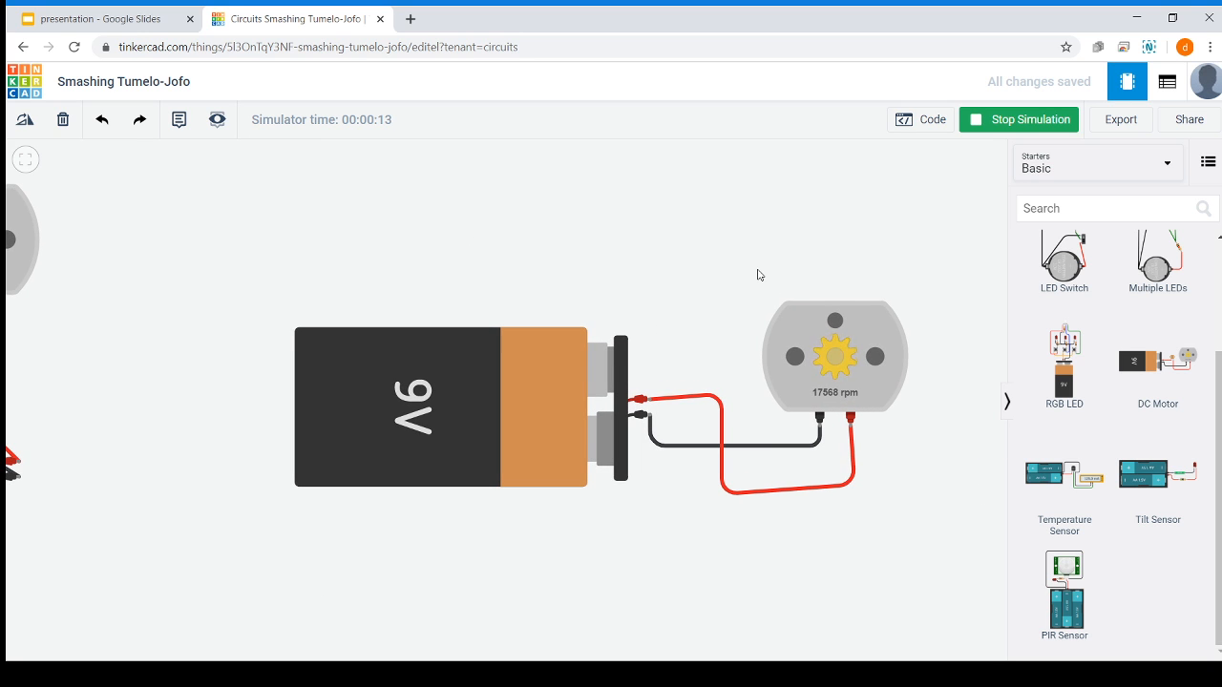
pyautogui.moveTo(759, 275); pyautogui.dragTo(663, 303)
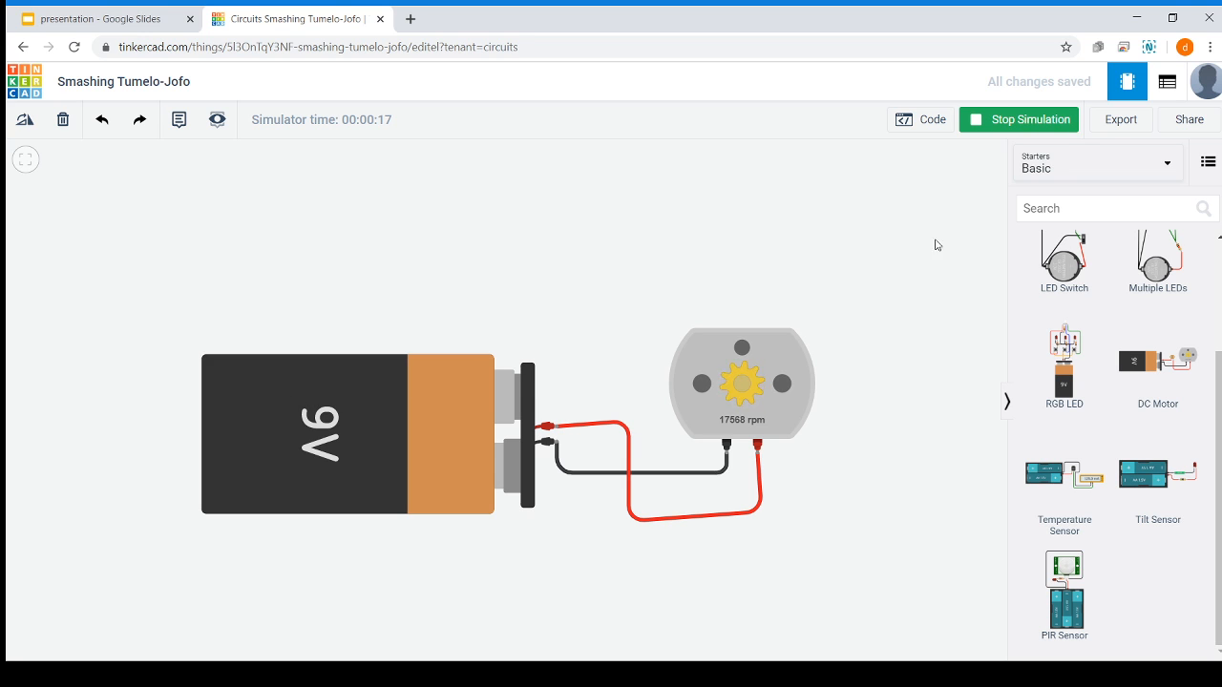
# - Stop the simulation of the rewired DC motor circuit and start it again
pyautogui.click(1003, 120)
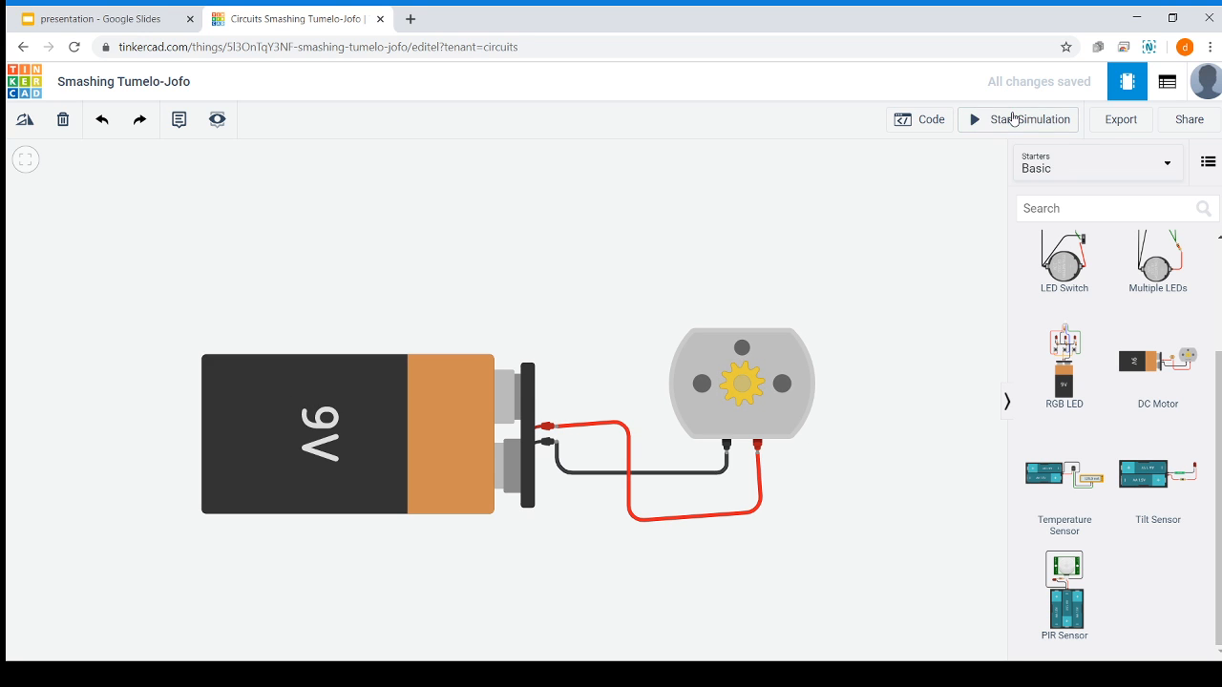
pyautogui.moveTo(655, 292); pyautogui.dragTo(638, 251)
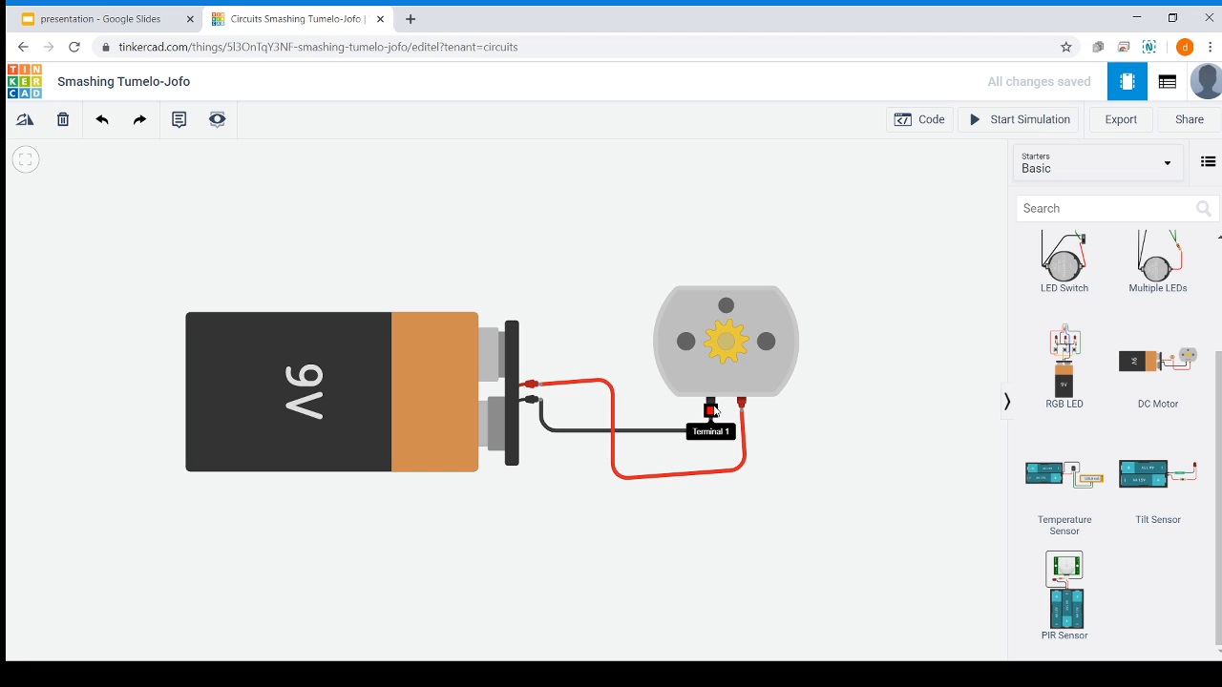
pyautogui.click(1018, 119)
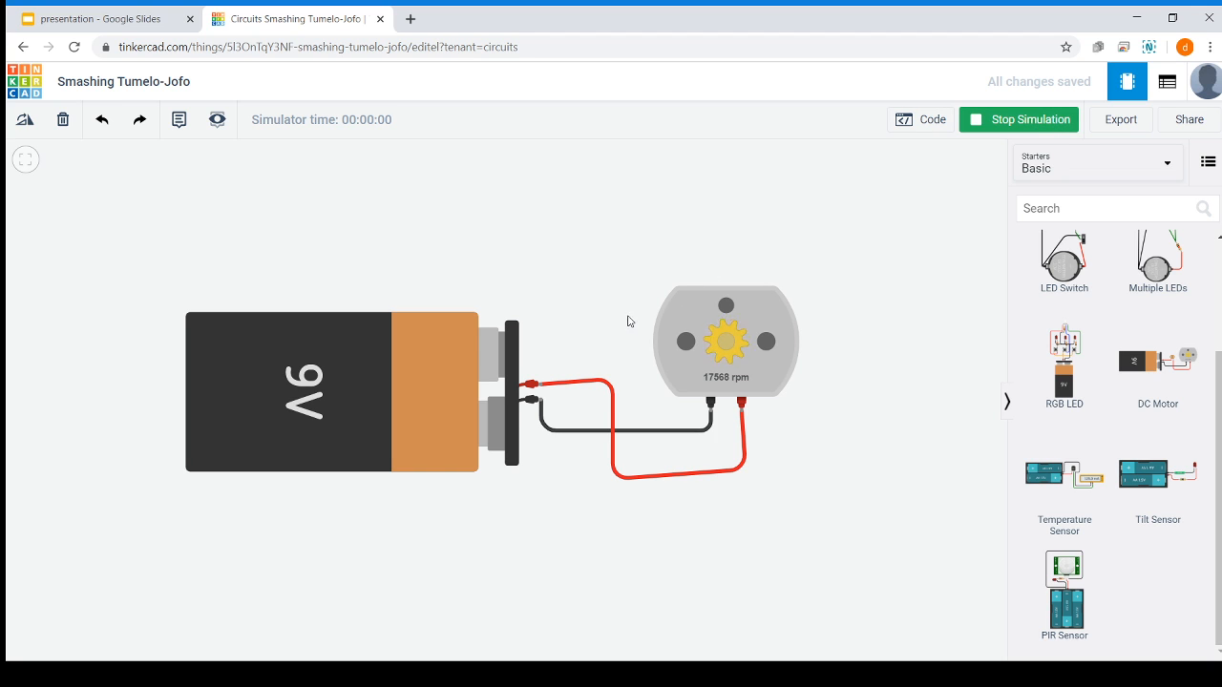
pyautogui.moveTo(626, 319); pyautogui.dragTo(607, 227)
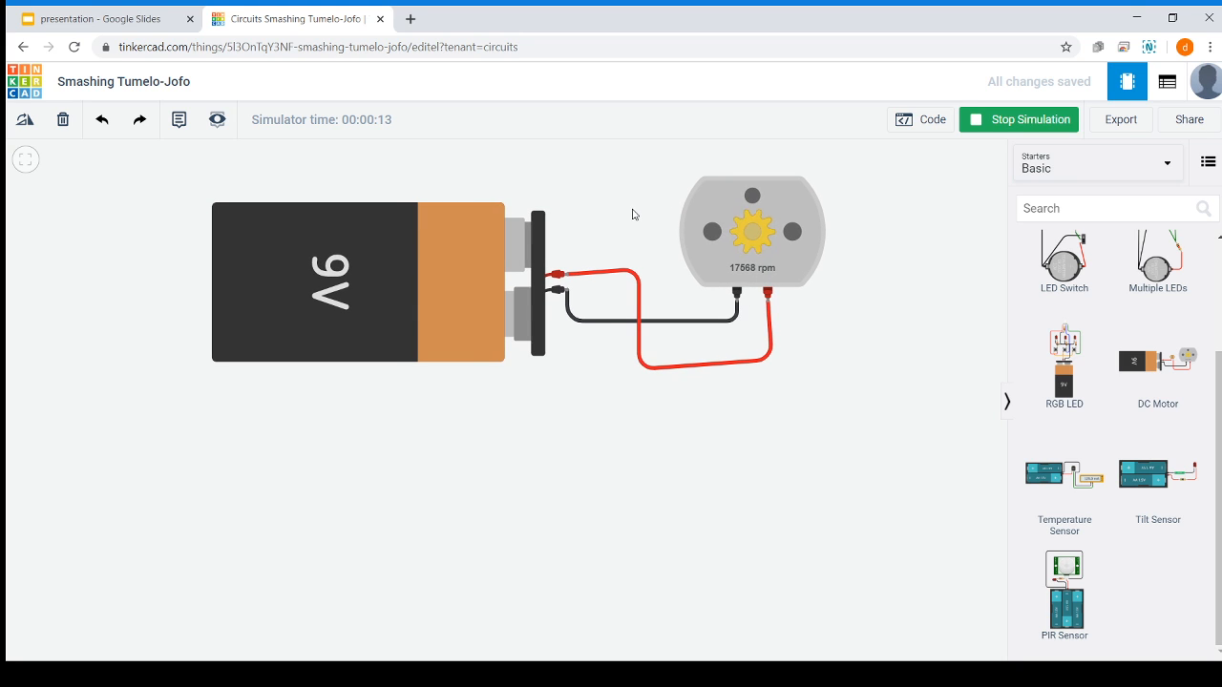
# - Stop the simulation and add a second DC Motor starter below the first circuit, stripped of its photoresistor and all wires
pyautogui.click(995, 120)
pyautogui.moveTo(1136, 382); pyautogui.dragTo(740, 479)
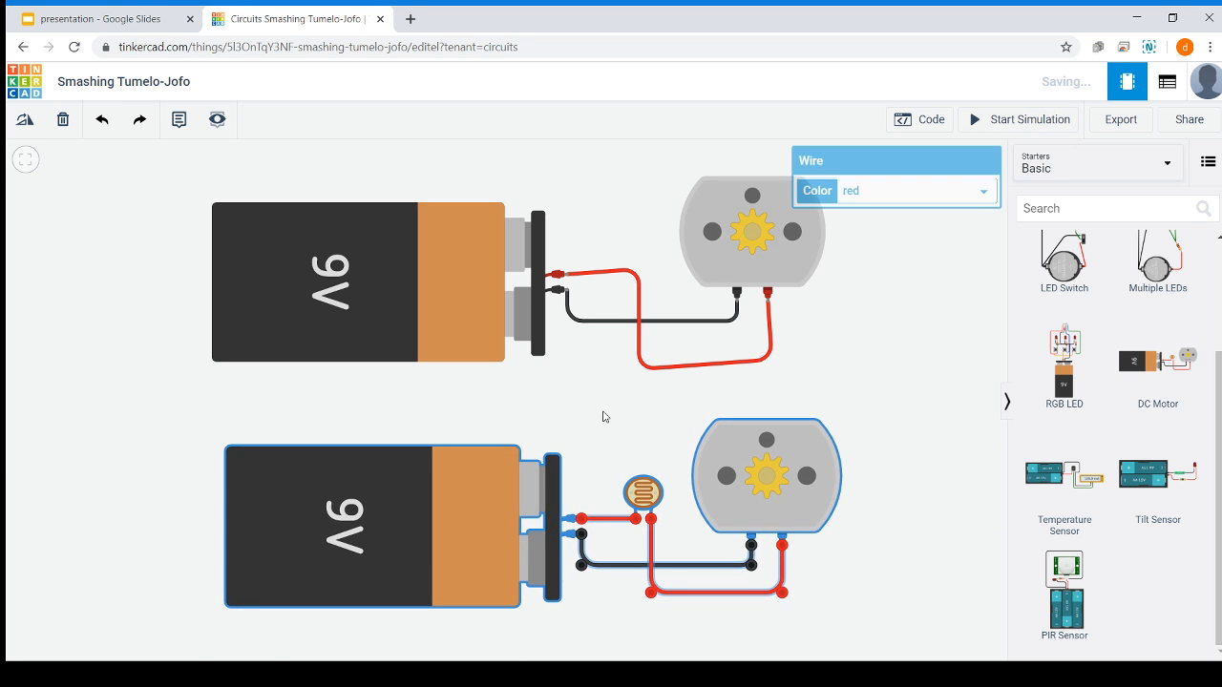
pyautogui.click(605, 417)
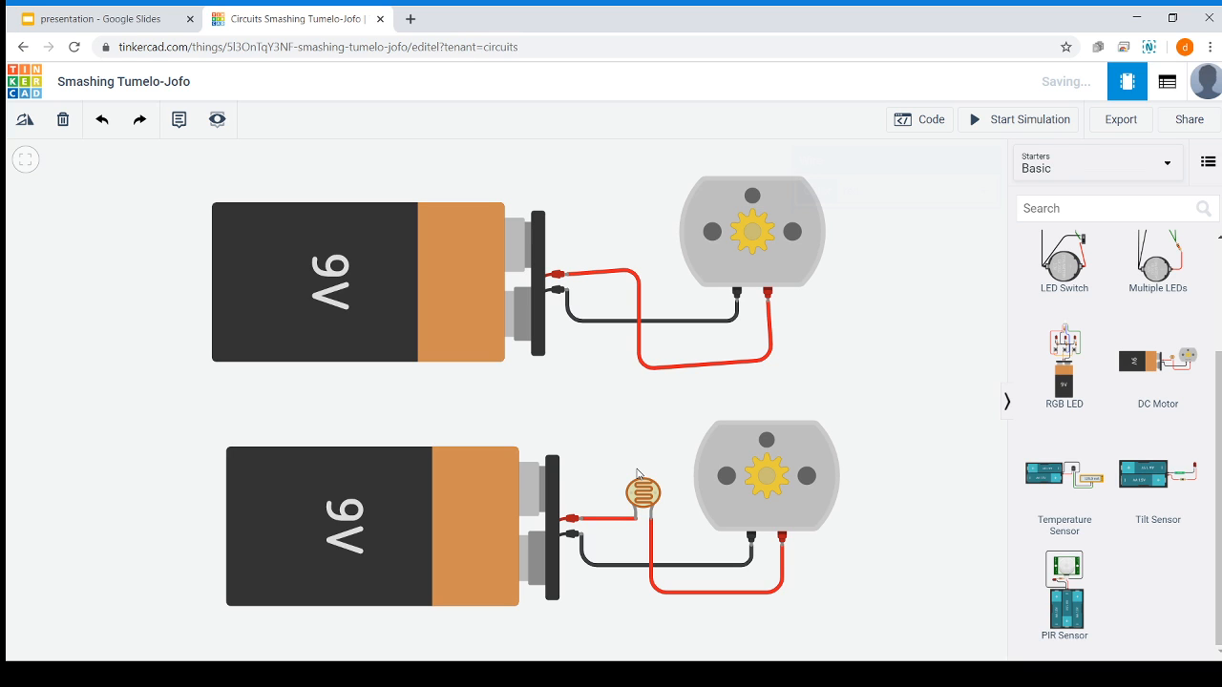
pyautogui.click(653, 565)
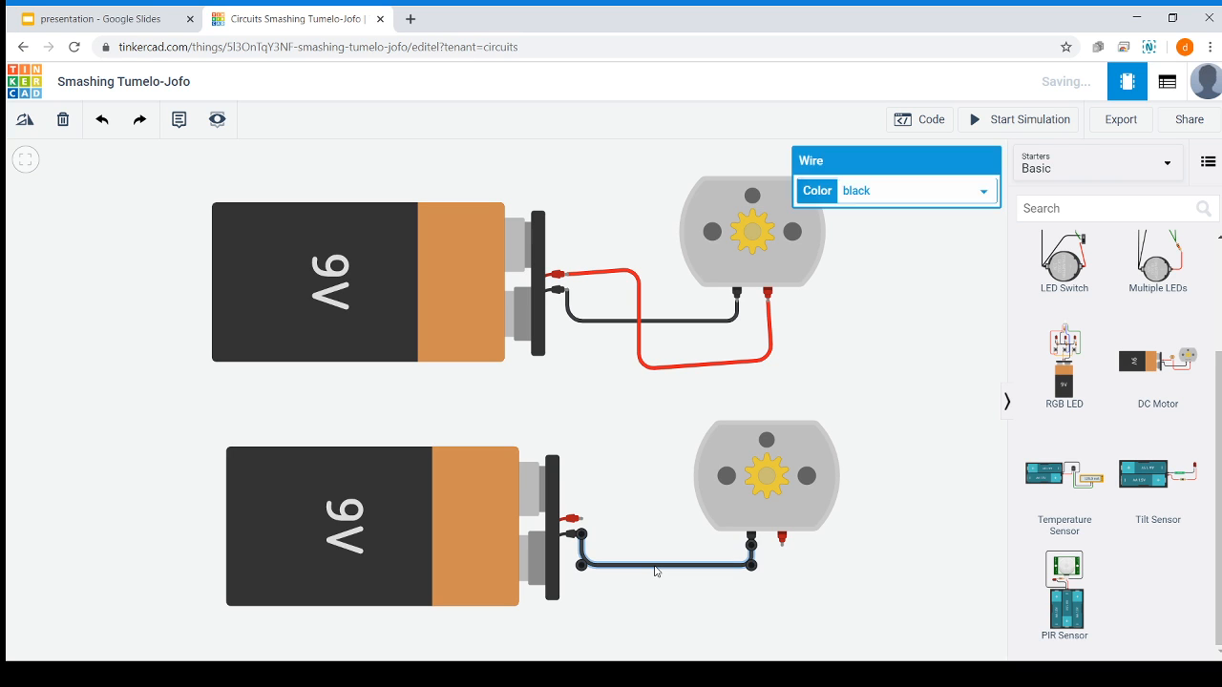
pyautogui.press('Delete')
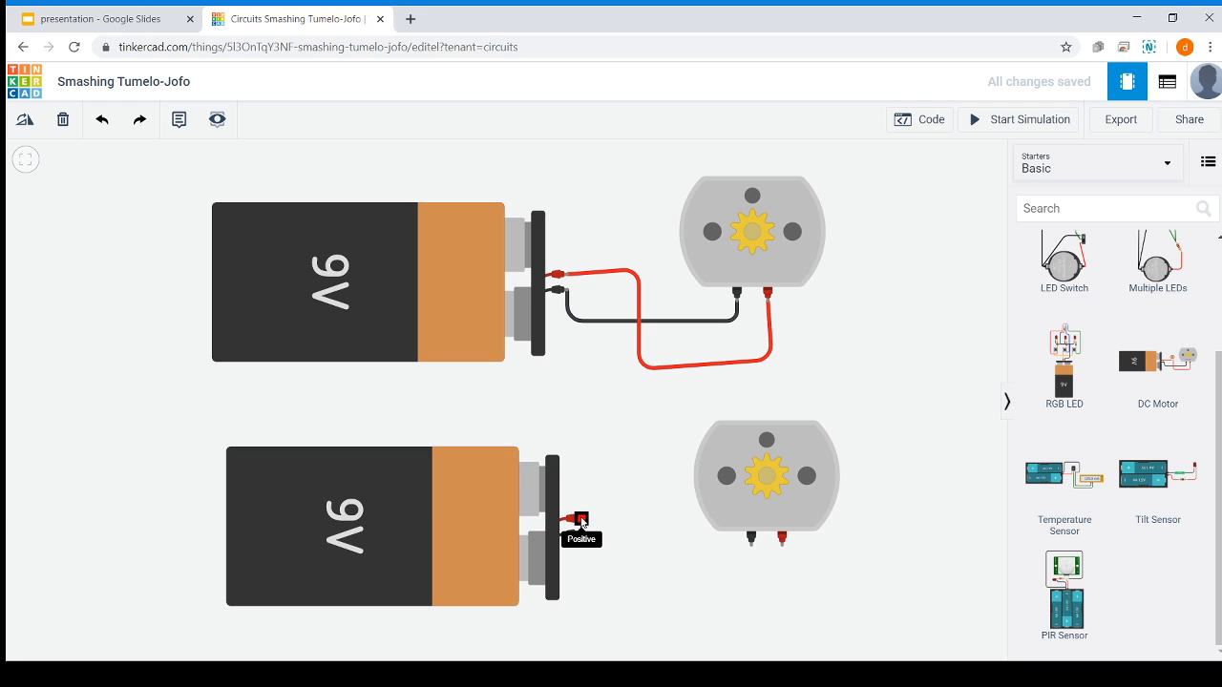
# - Draw a red wire with two bends from the lower battery's positive terminal to the lower motor's black terminal
pyautogui.click(582, 521)
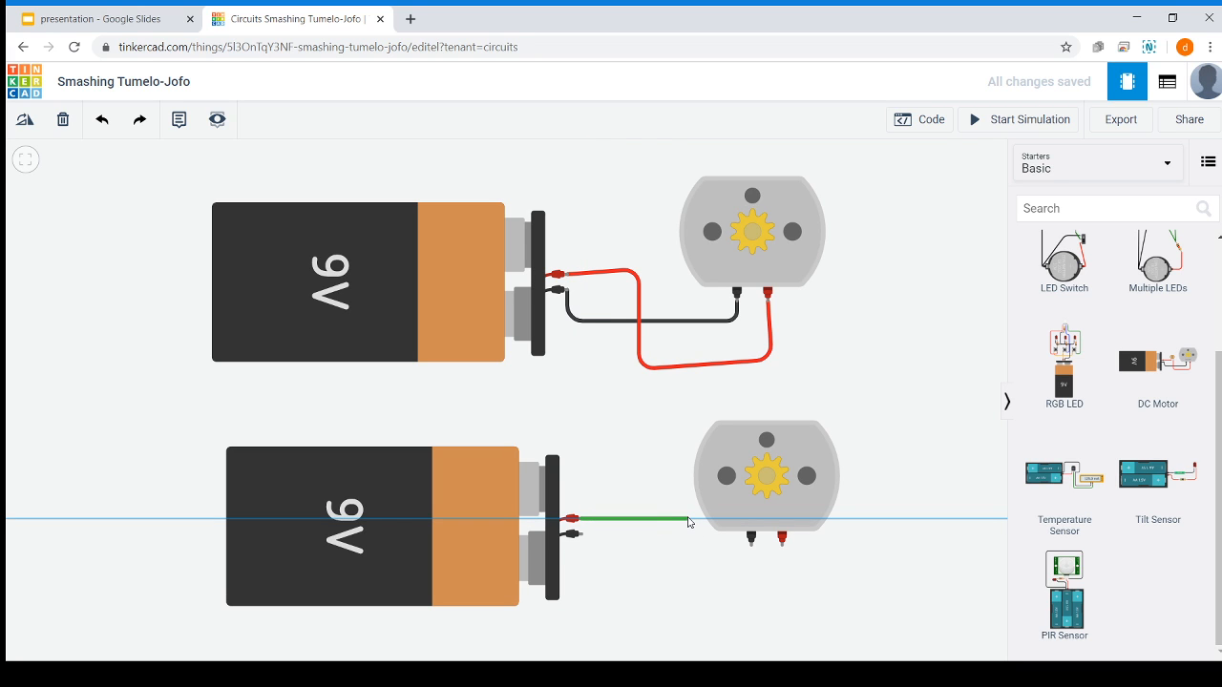
pyautogui.click(687, 519)
pyautogui.click(688, 551)
pyautogui.click(751, 543)
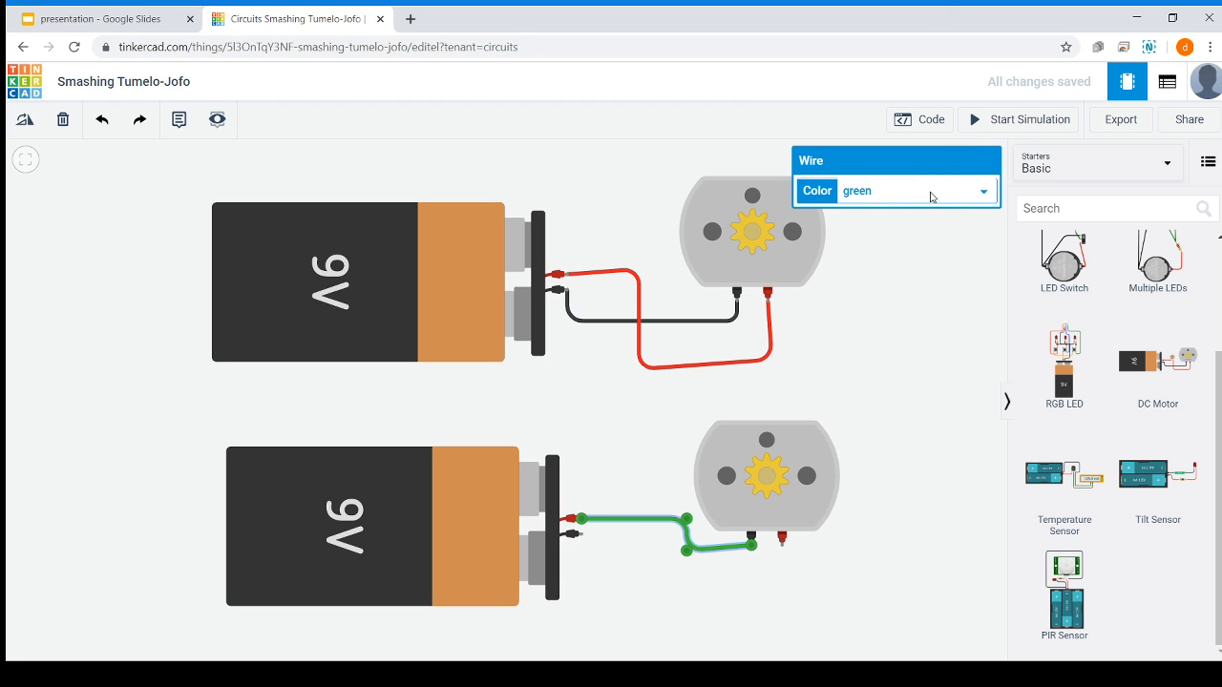
pyautogui.click(919, 228)
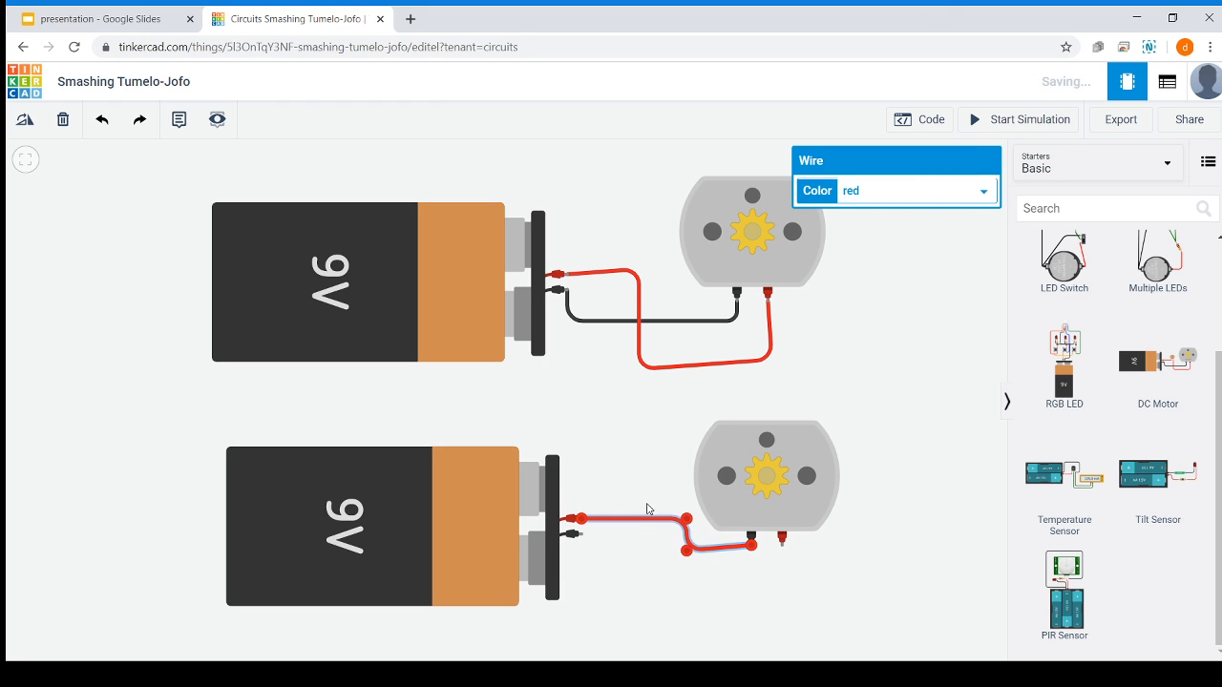
pyautogui.click(637, 550)
# - Draw a black wire with bends from the lower battery's negative terminal to the lower motor's red terminal
pyautogui.click(581, 534)
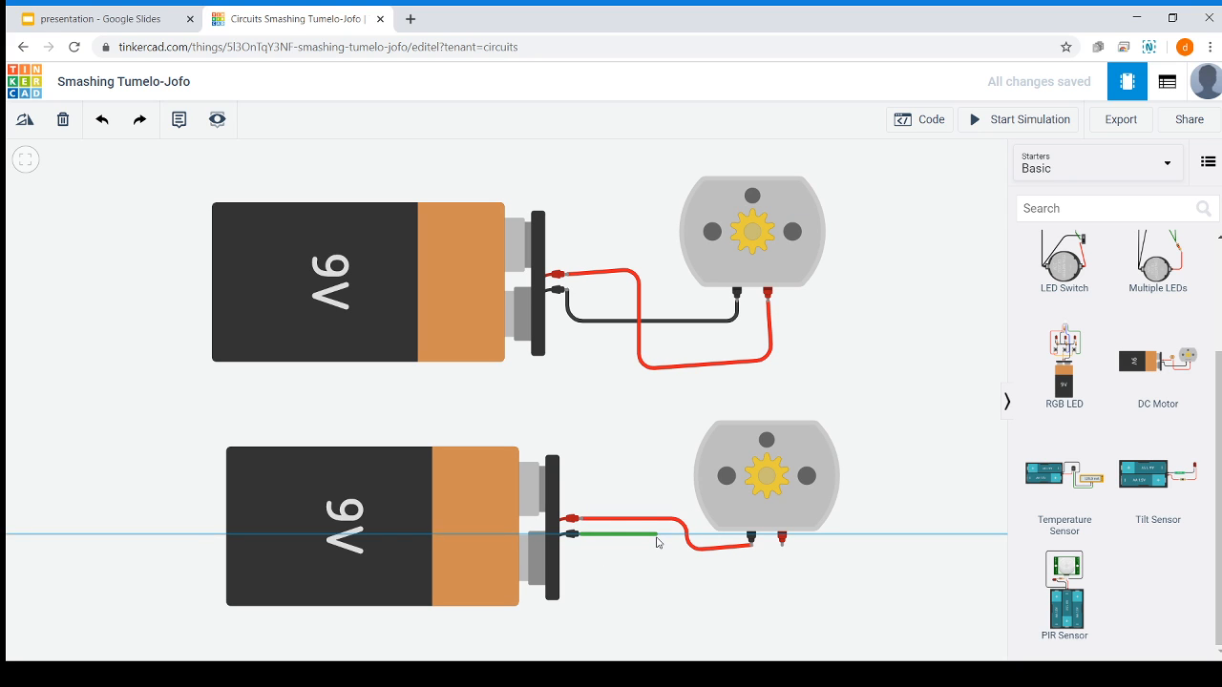
pyautogui.click(782, 542)
pyautogui.click(914, 191)
pyautogui.click(905, 216)
pyautogui.click(619, 441)
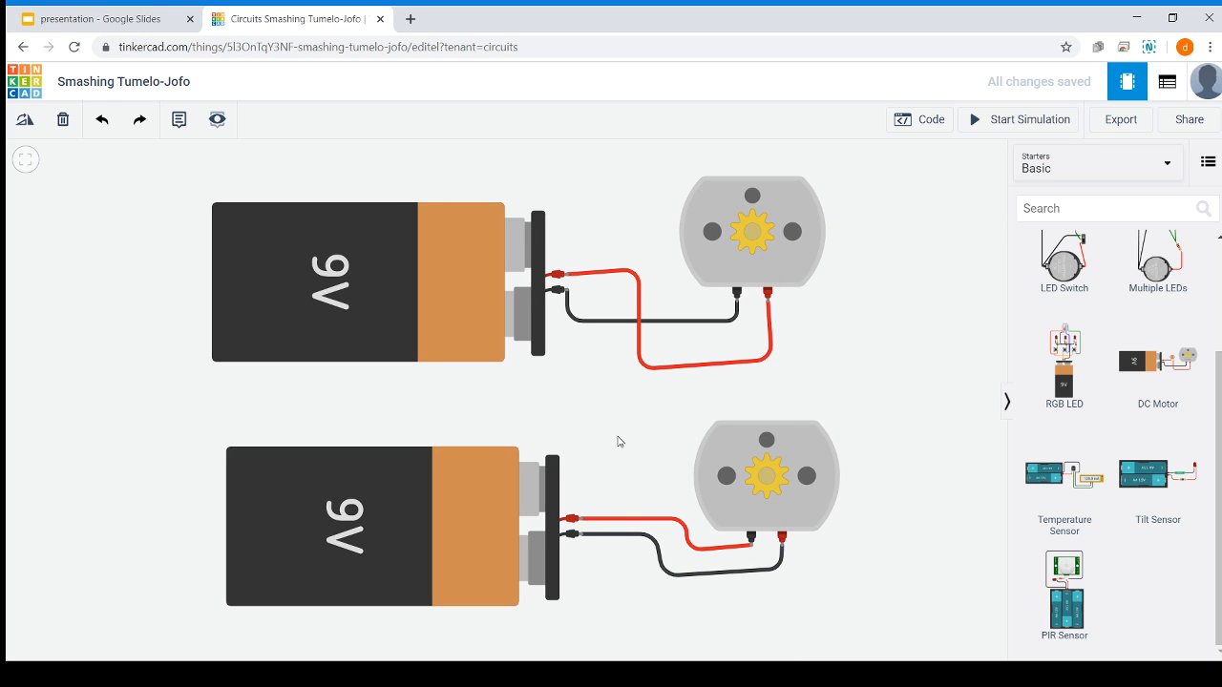
# - Simulate both motor circuits to compare rotation speed and direction, stop the simulation, and survey the canvas
pyautogui.click(1044, 122)
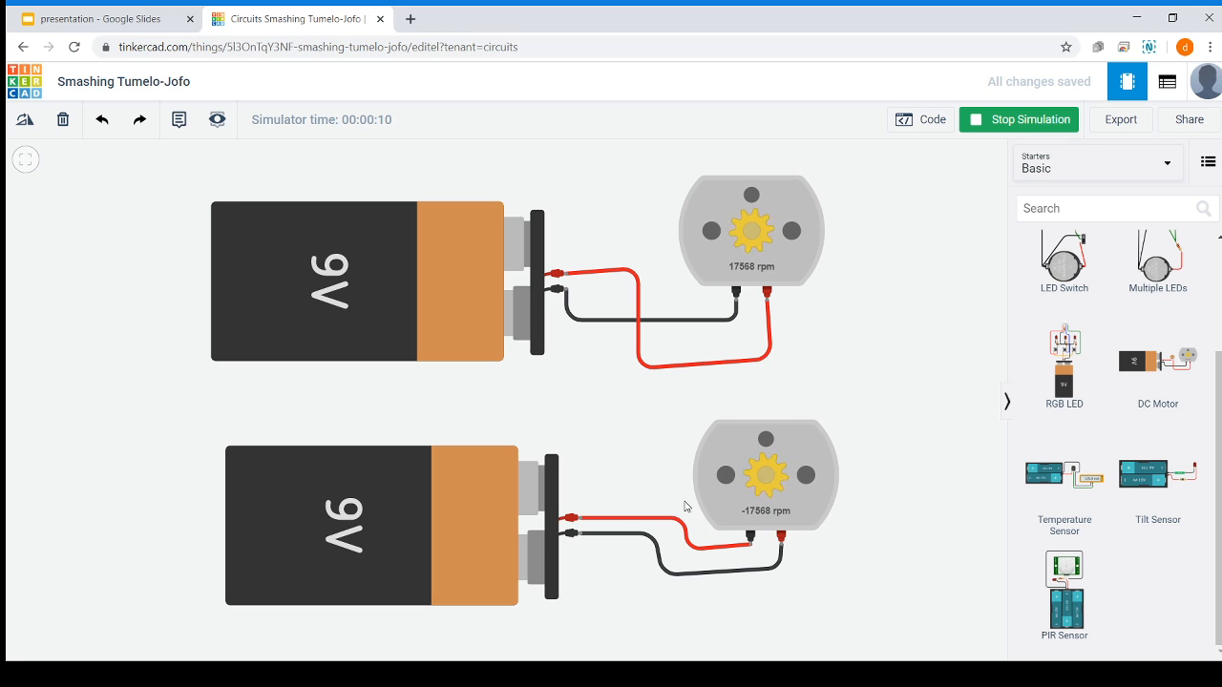
pyautogui.moveTo(658, 473); pyautogui.dragTo(654, 471)
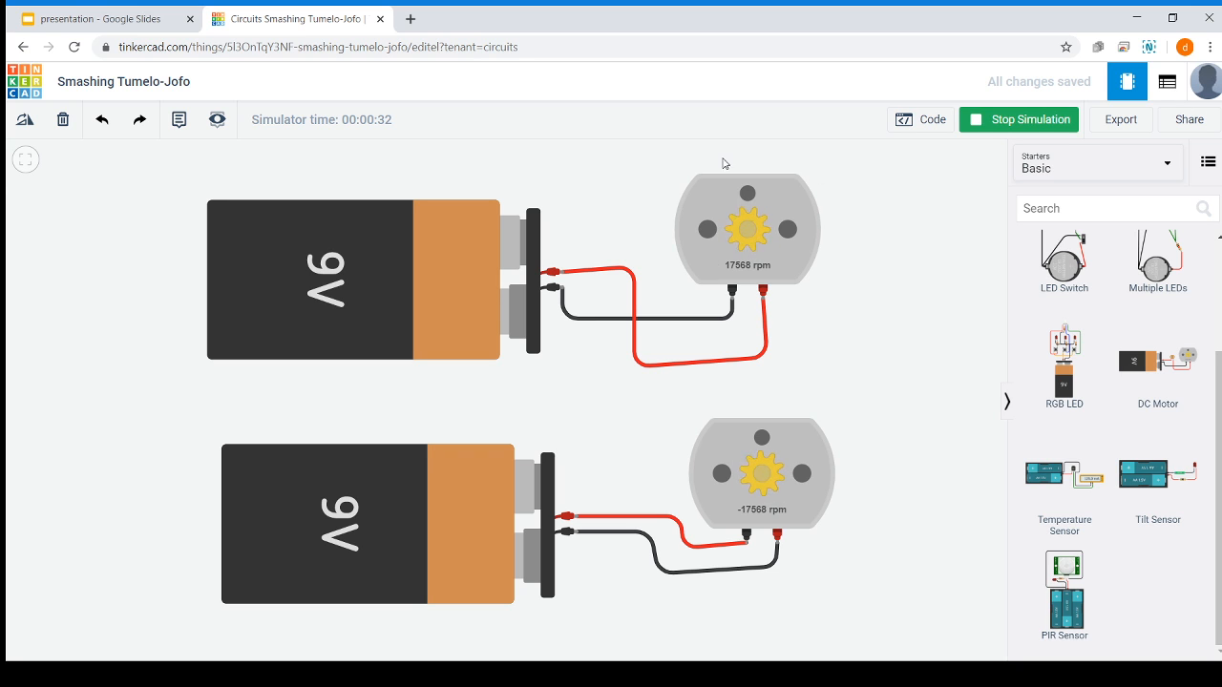
pyautogui.moveTo(621, 480); pyautogui.dragTo(617, 436)
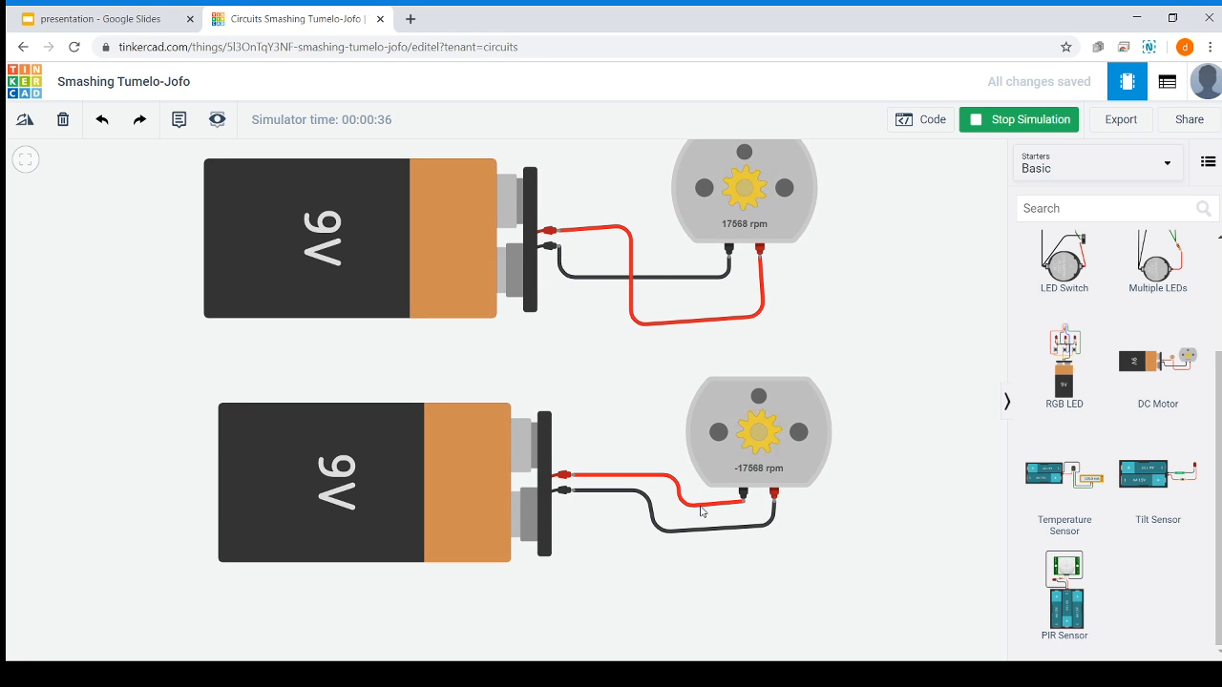
pyautogui.moveTo(659, 384); pyautogui.dragTo(625, 420)
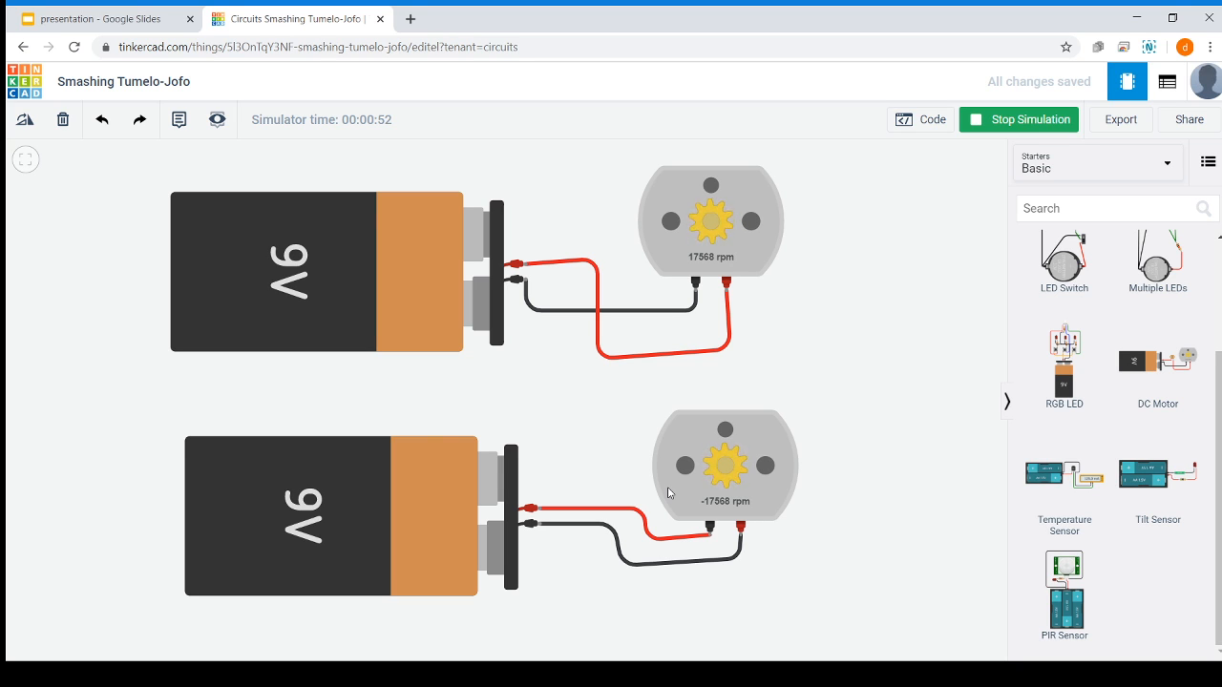
pyautogui.moveTo(578, 423)
pyautogui.mouseDown()
pyautogui.moveTo(543, 412)
pyautogui.moveTo(565, 417)
pyautogui.mouseUp()
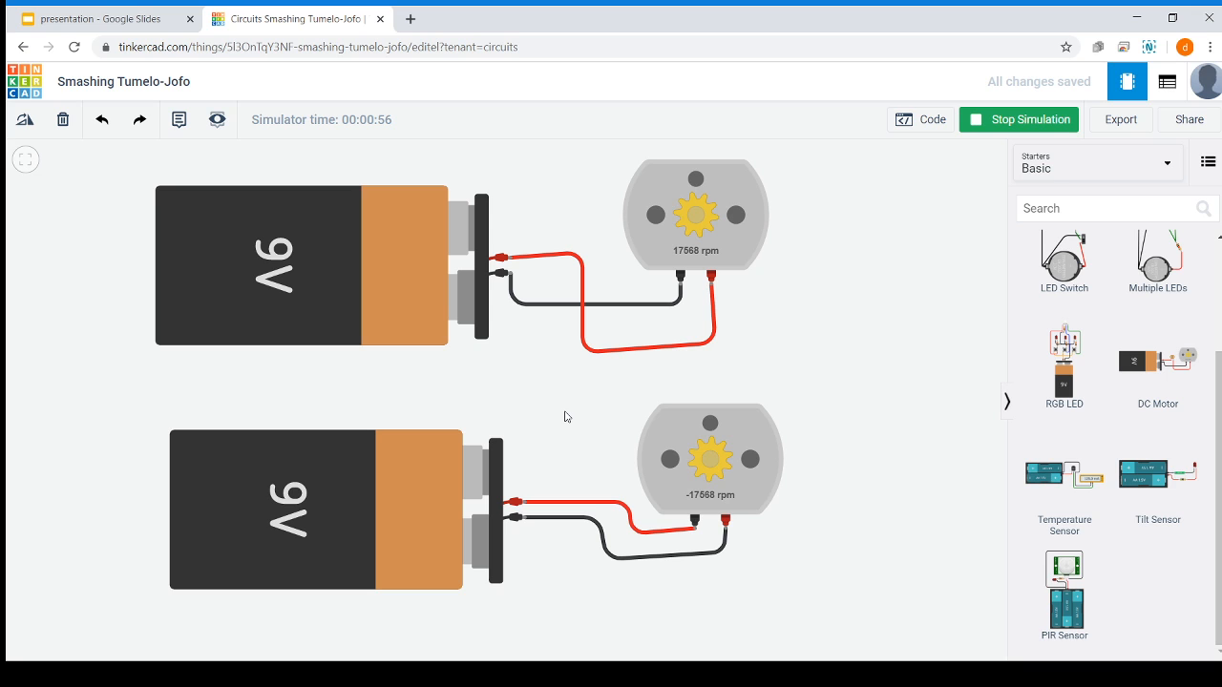
pyautogui.moveTo(566, 416); pyautogui.dragTo(556, 425)
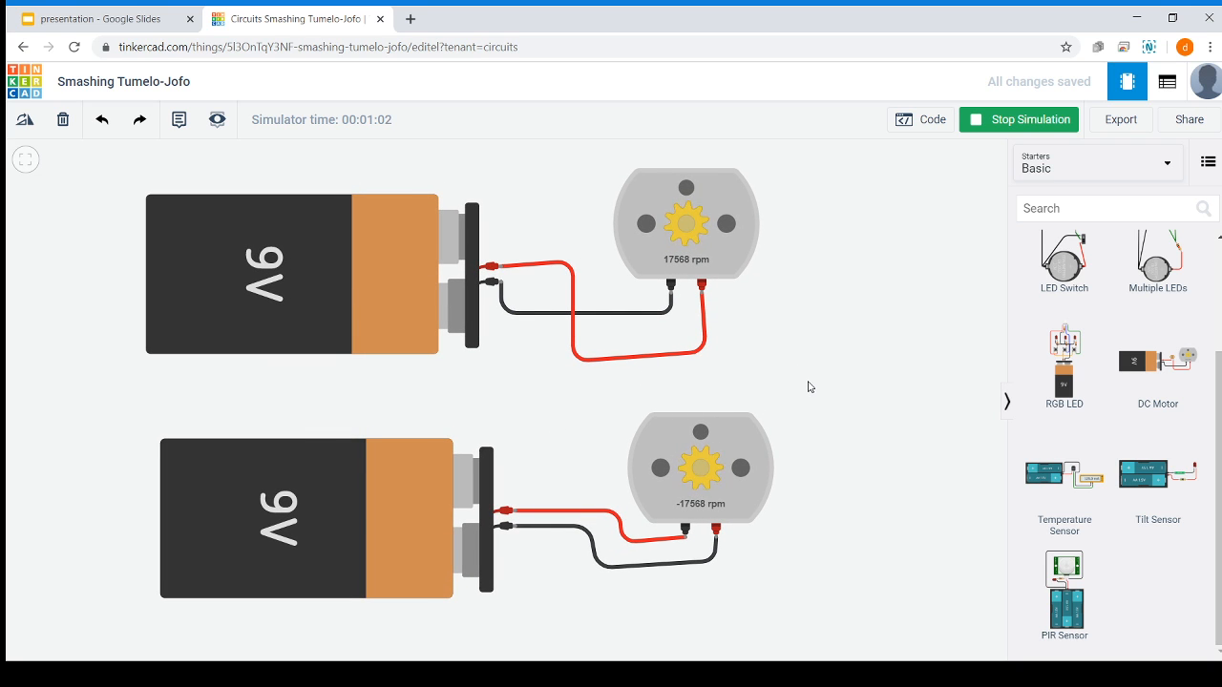
pyautogui.moveTo(809, 387)
pyautogui.mouseDown()
pyautogui.moveTo(693, 376)
pyautogui.moveTo(799, 373)
pyautogui.mouseUp()
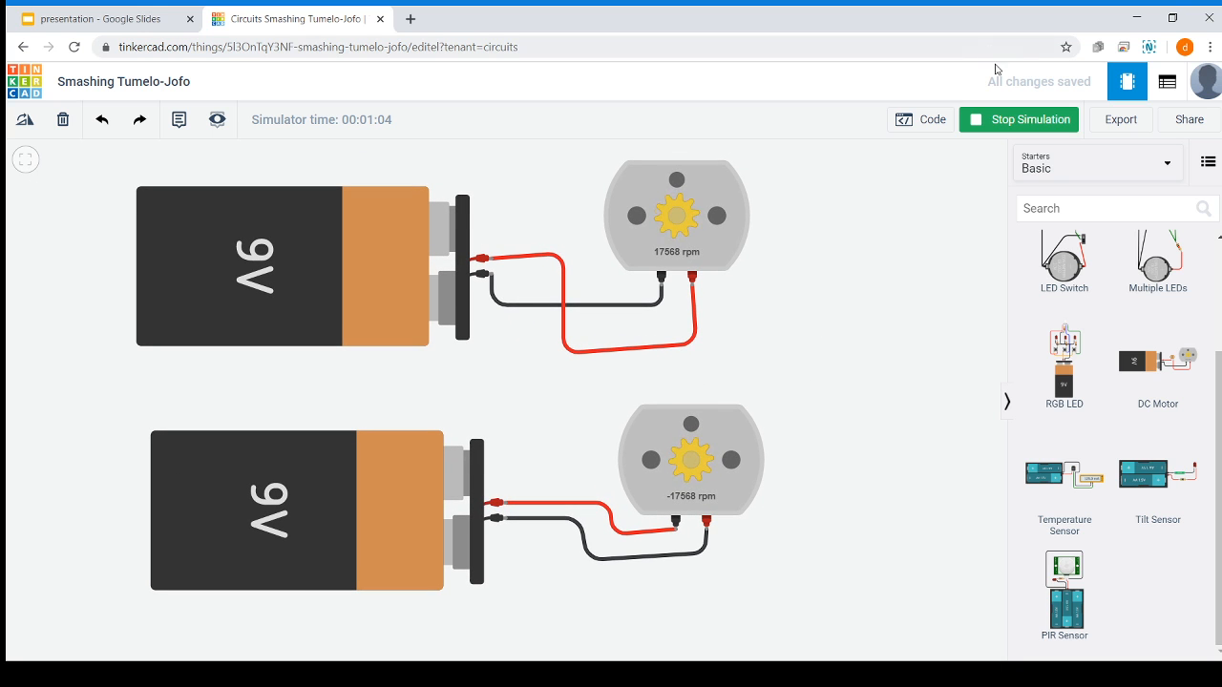
pyautogui.click(1010, 120)
pyautogui.moveTo(103, 355); pyautogui.dragTo(887, 347)
pyautogui.moveTo(320, 173); pyautogui.dragTo(75, 360)
pyautogui.moveTo(432, 386); pyautogui.dragTo(6, 300)
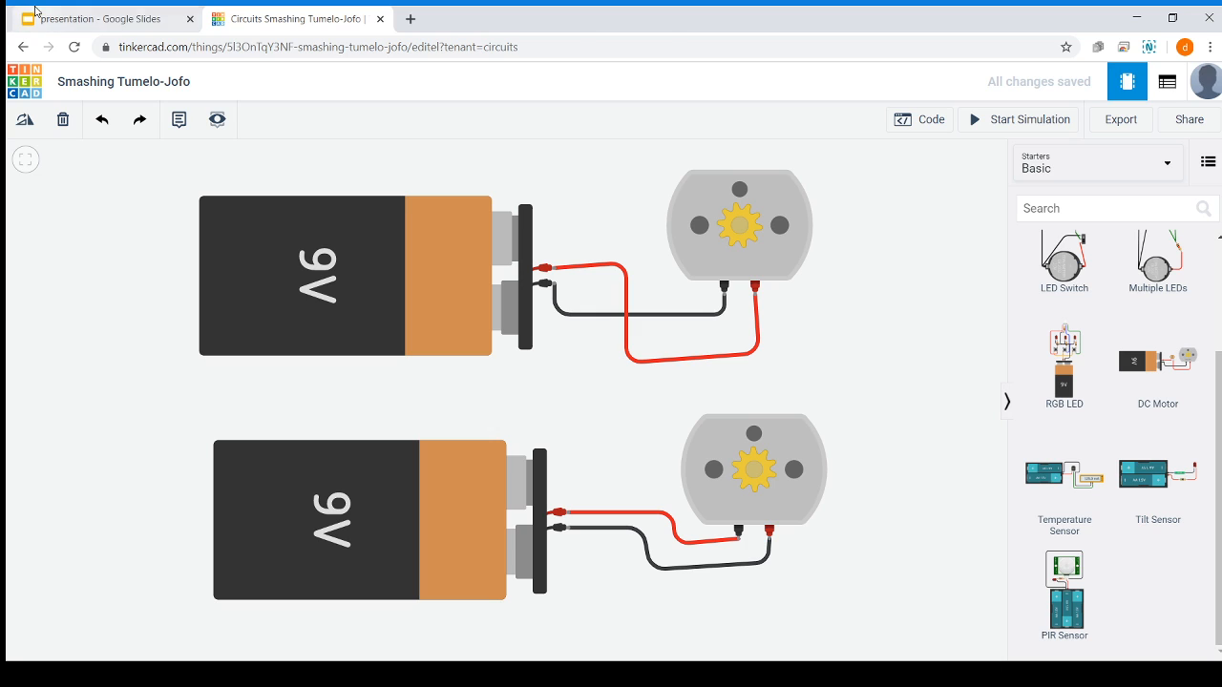
# - Switch to the Google Slides presentation and present it from slide 16, "Micro-controllers"
pyautogui.click(100, 18)
pyautogui.click(108, 462)
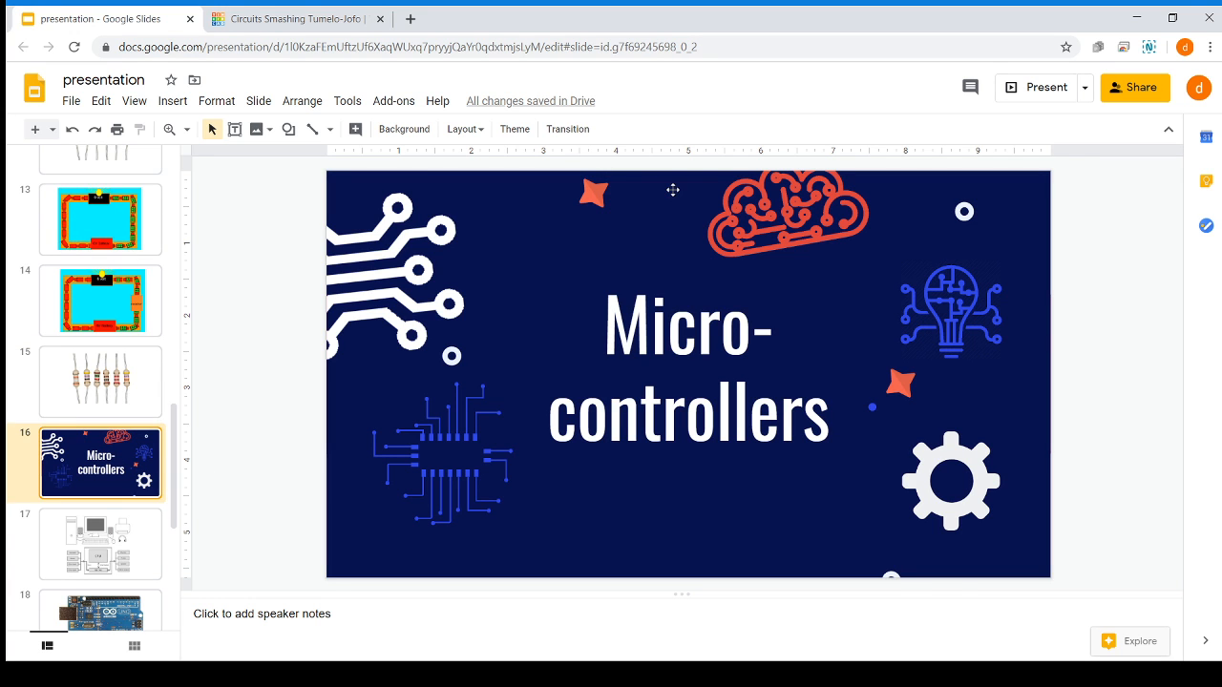
pyautogui.hotkey('ctrl', 'F5')
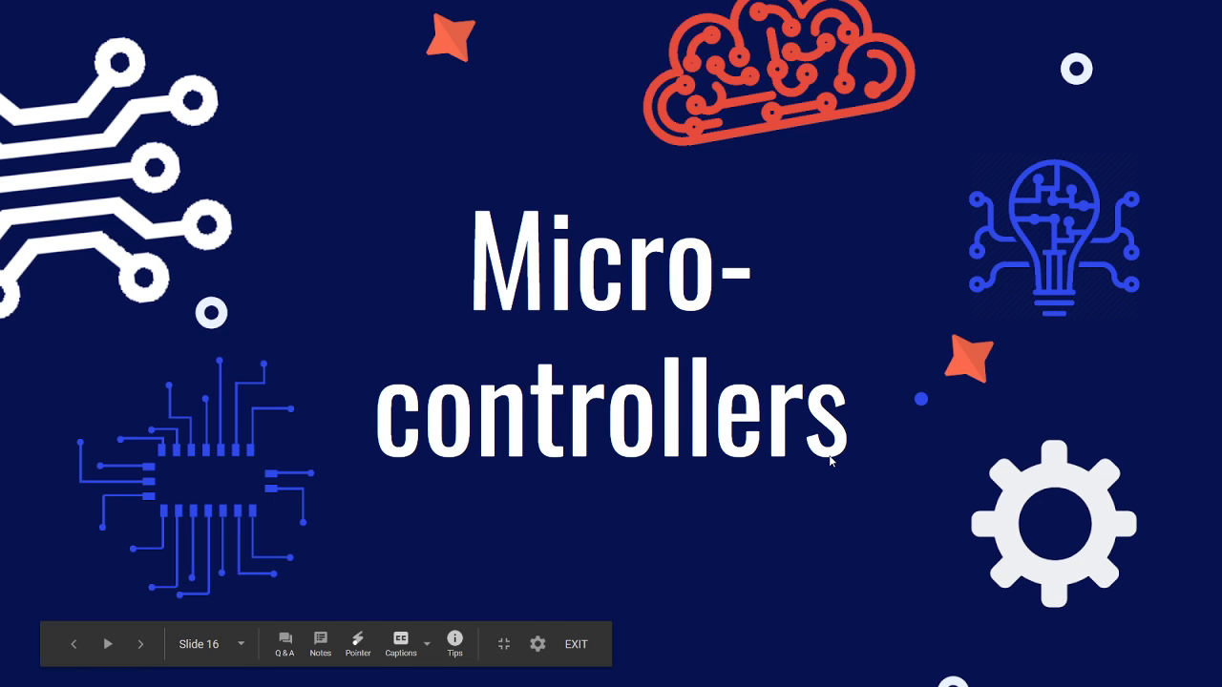
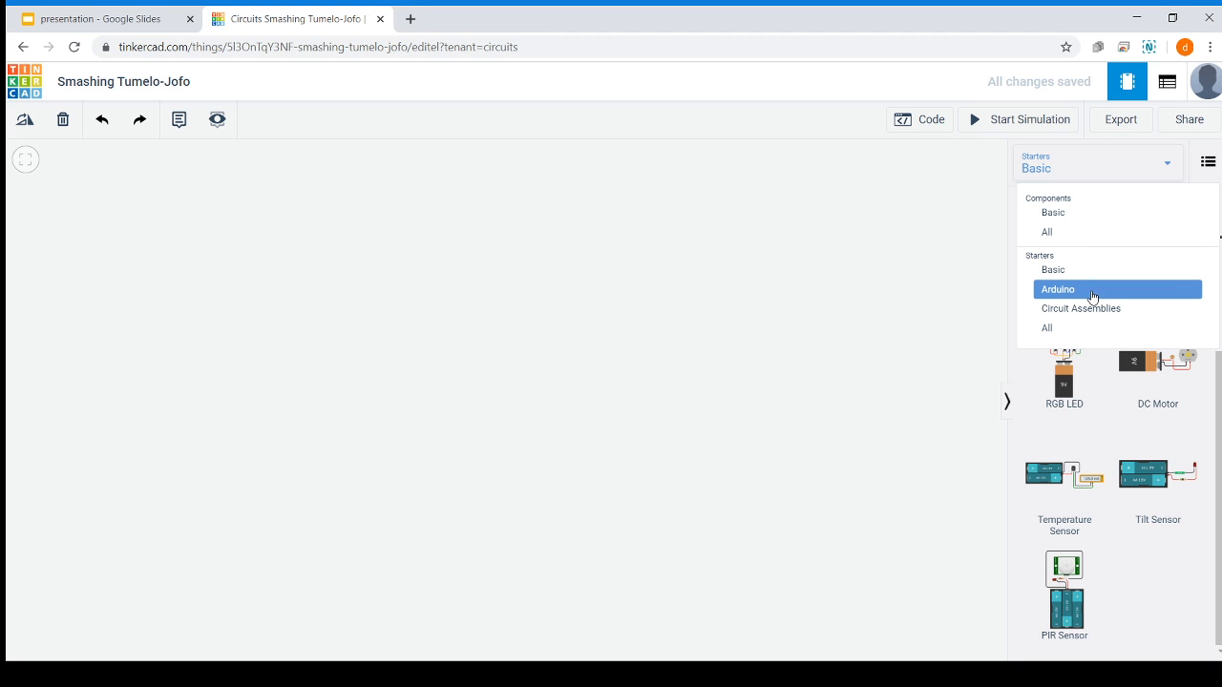
# - Browse the Arduino starter circuits in the component library
pyautogui.click(1095, 294)
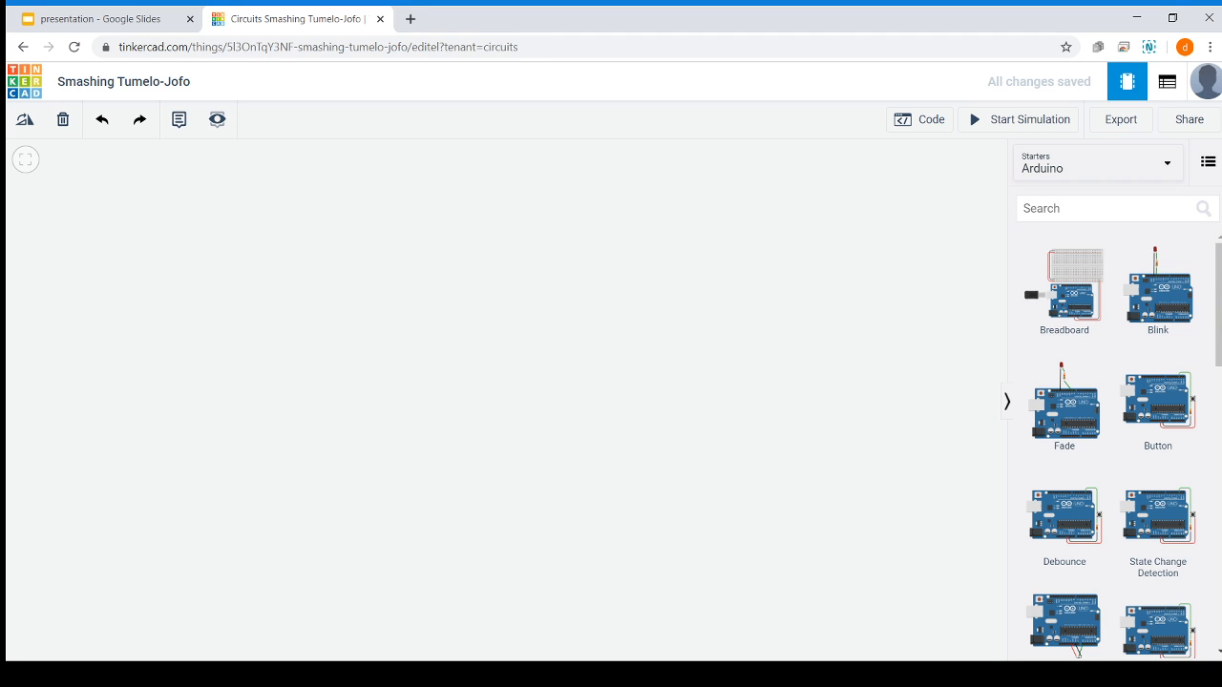
pyautogui.scroll(-5, 1097, 299)
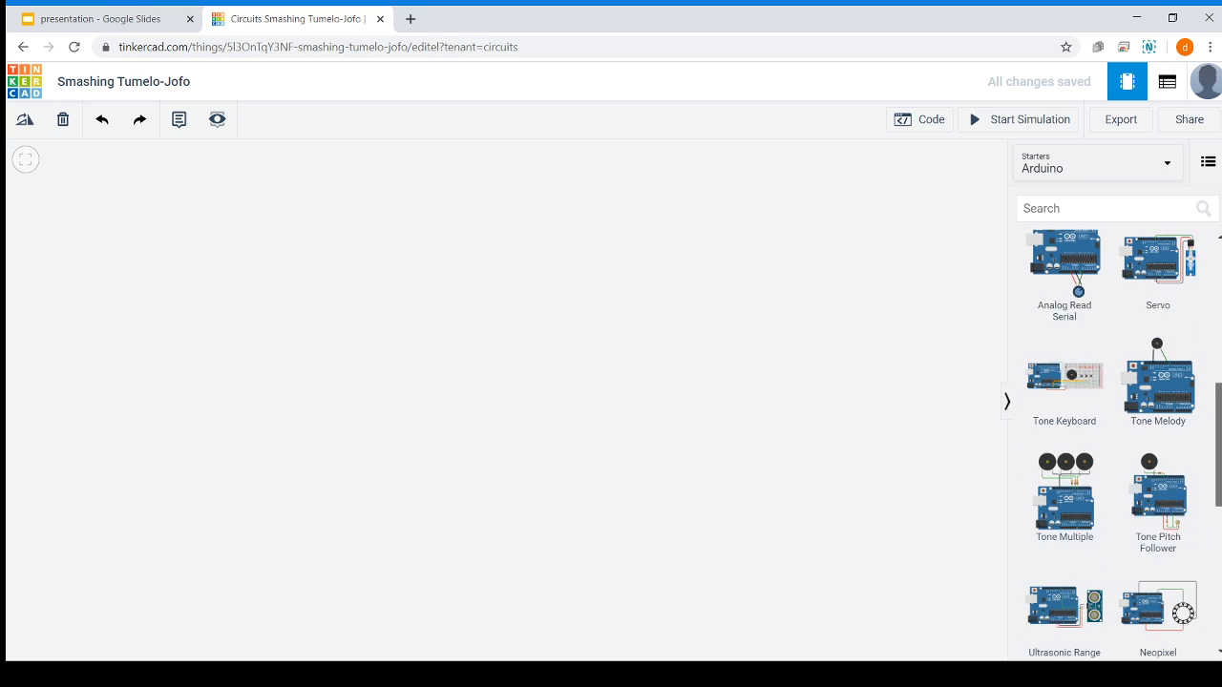
pyautogui.scroll(6, 1177, 248)
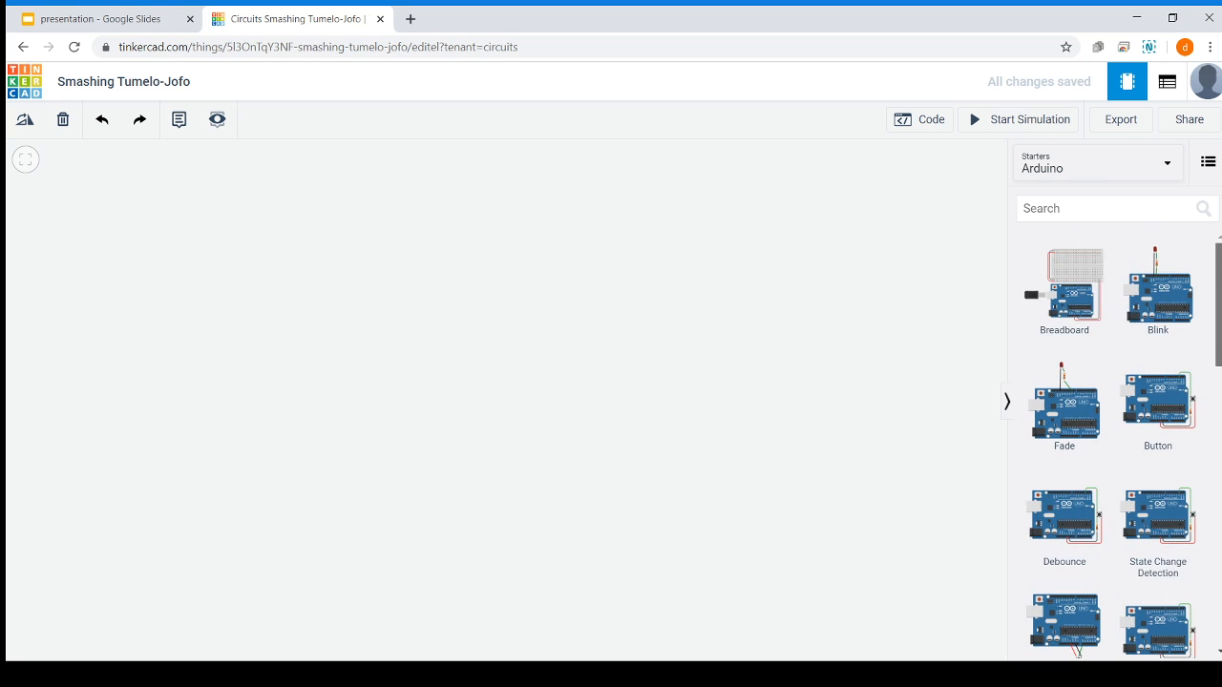
pyautogui.click(1099, 172)
pyautogui.click(1099, 172)
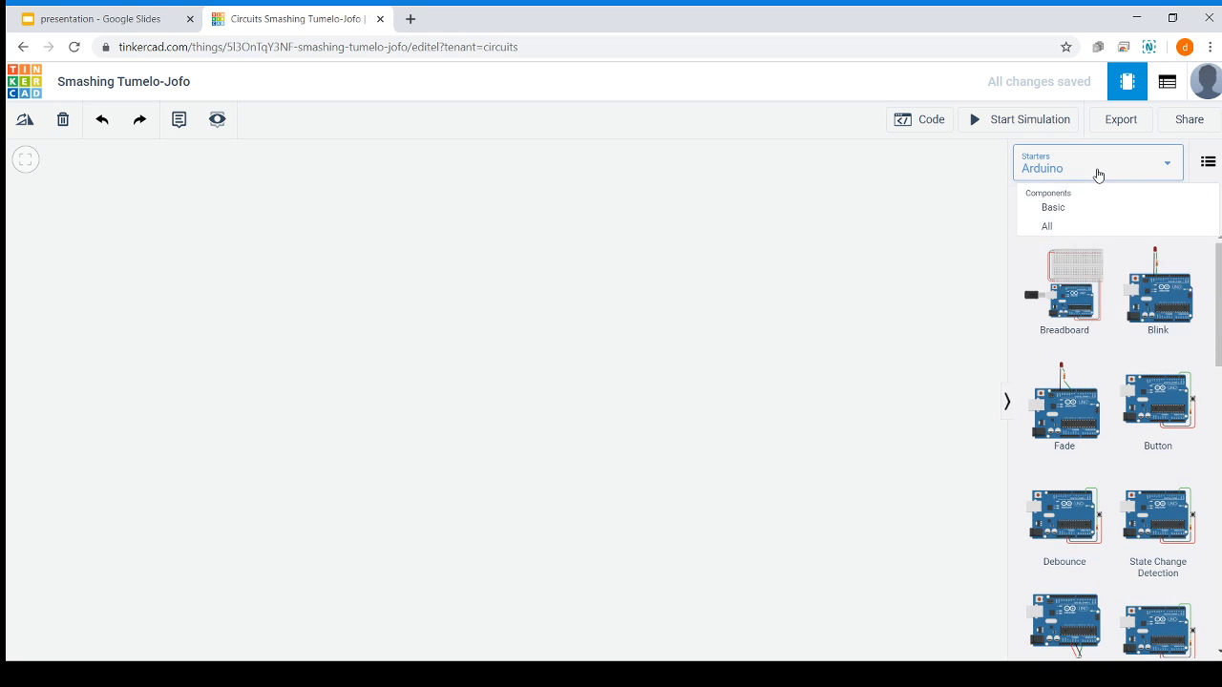
pyautogui.scroll(-4, 1111, 443)
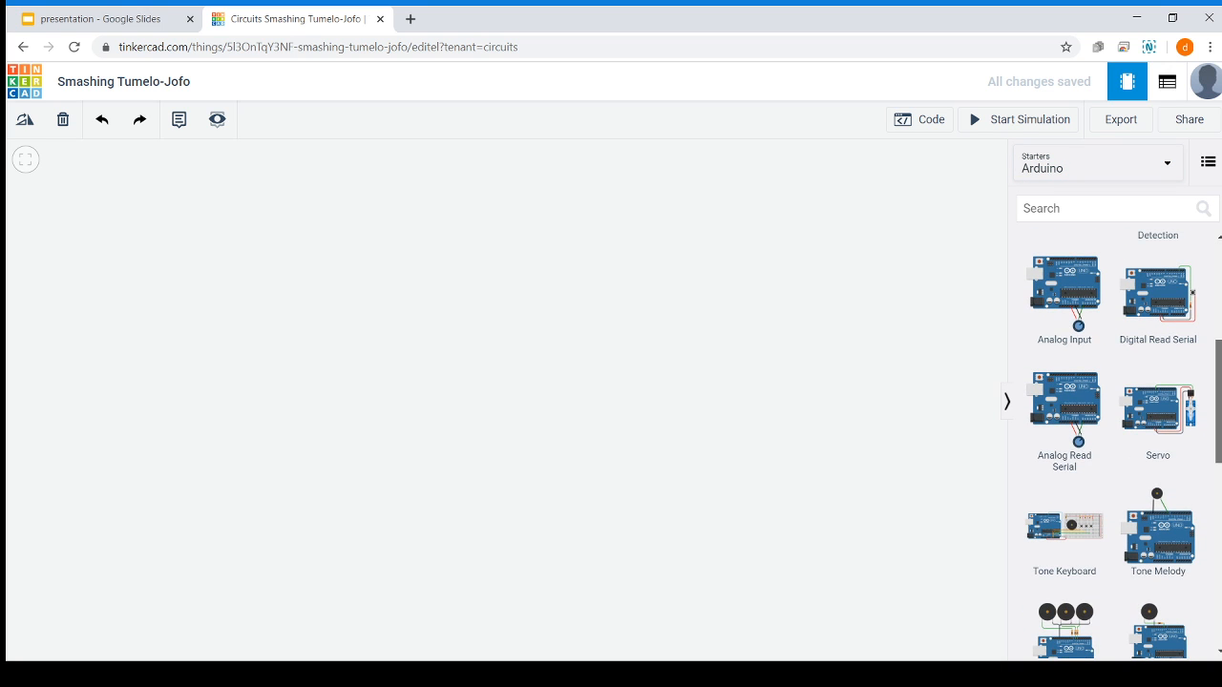
# - Look through the library categories for all starters, basic components and all components
pyautogui.click(1094, 169)
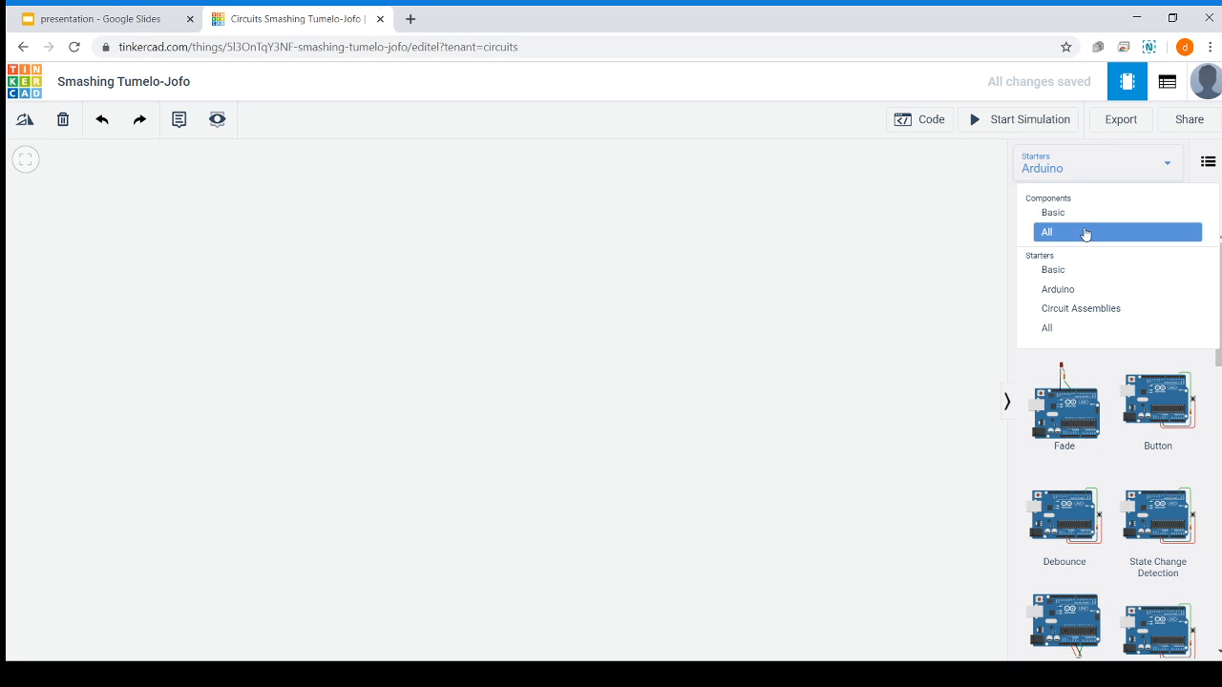
pyautogui.click(1074, 327)
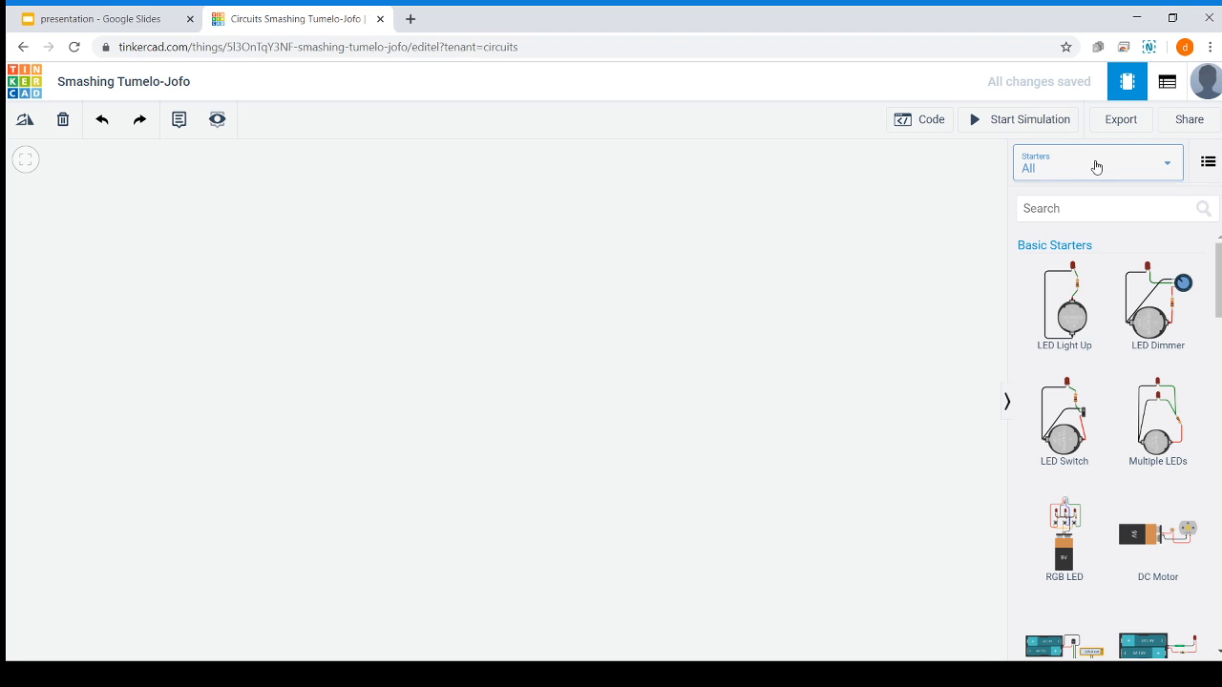
pyautogui.click(1096, 165)
pyautogui.click(1089, 217)
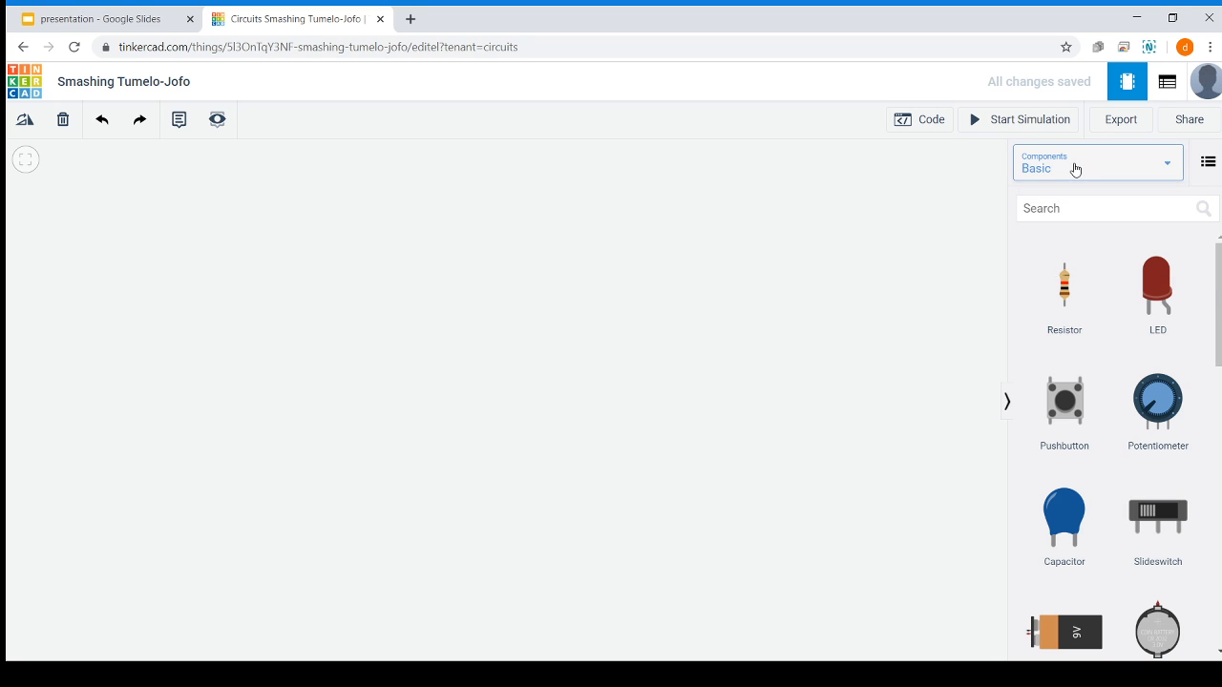
pyautogui.click(1072, 169)
pyautogui.click(1077, 231)
pyautogui.click(1066, 158)
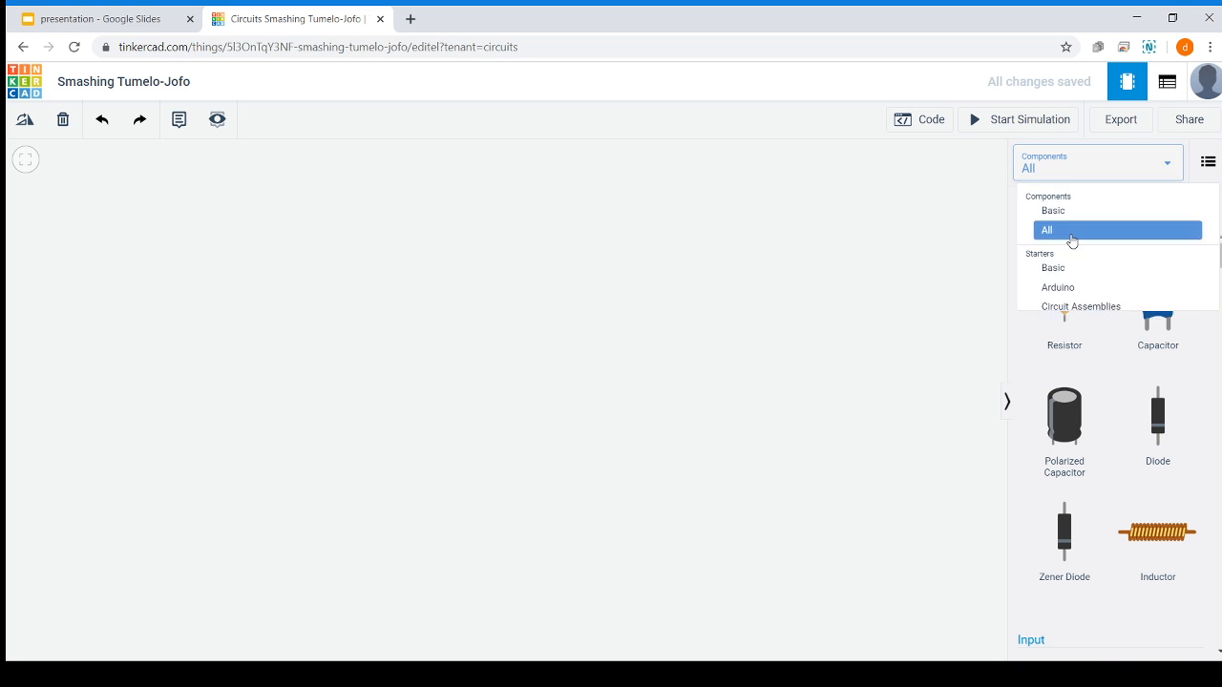
# - Place the Blink circuit from the Arduino starters on the empty canvas
pyautogui.click(1069, 292)
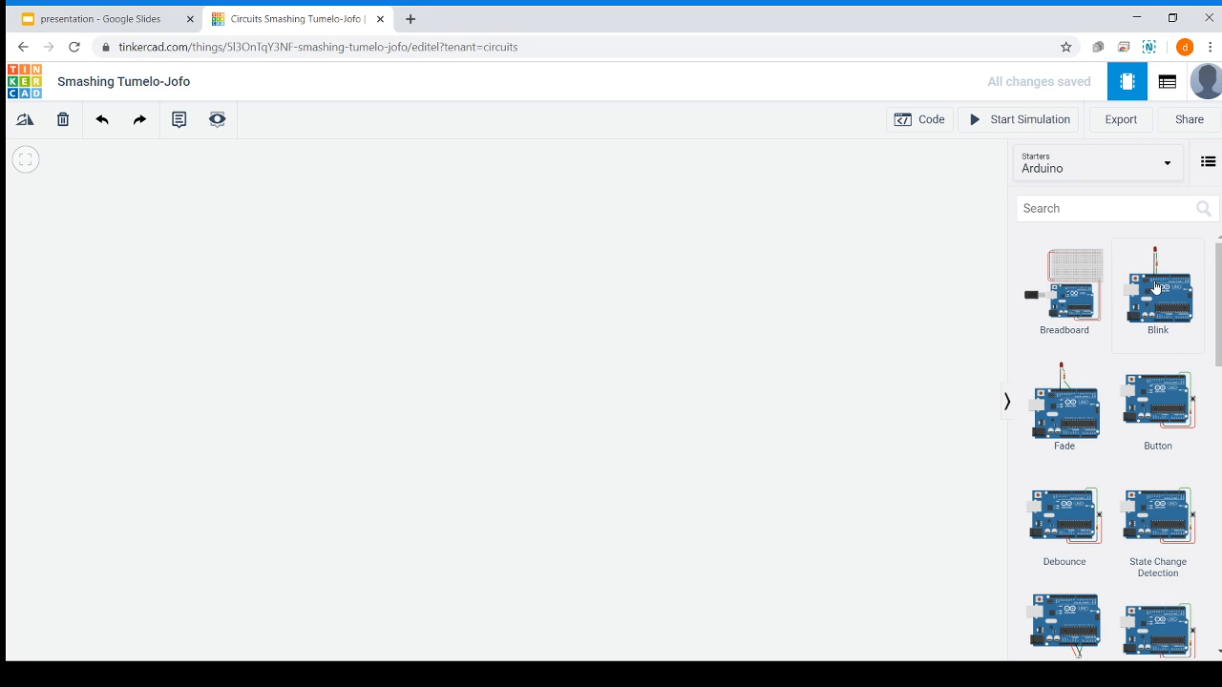
pyautogui.moveTo(1155, 286); pyautogui.dragTo(625, 451)
pyautogui.scroll(3, 668, 309)
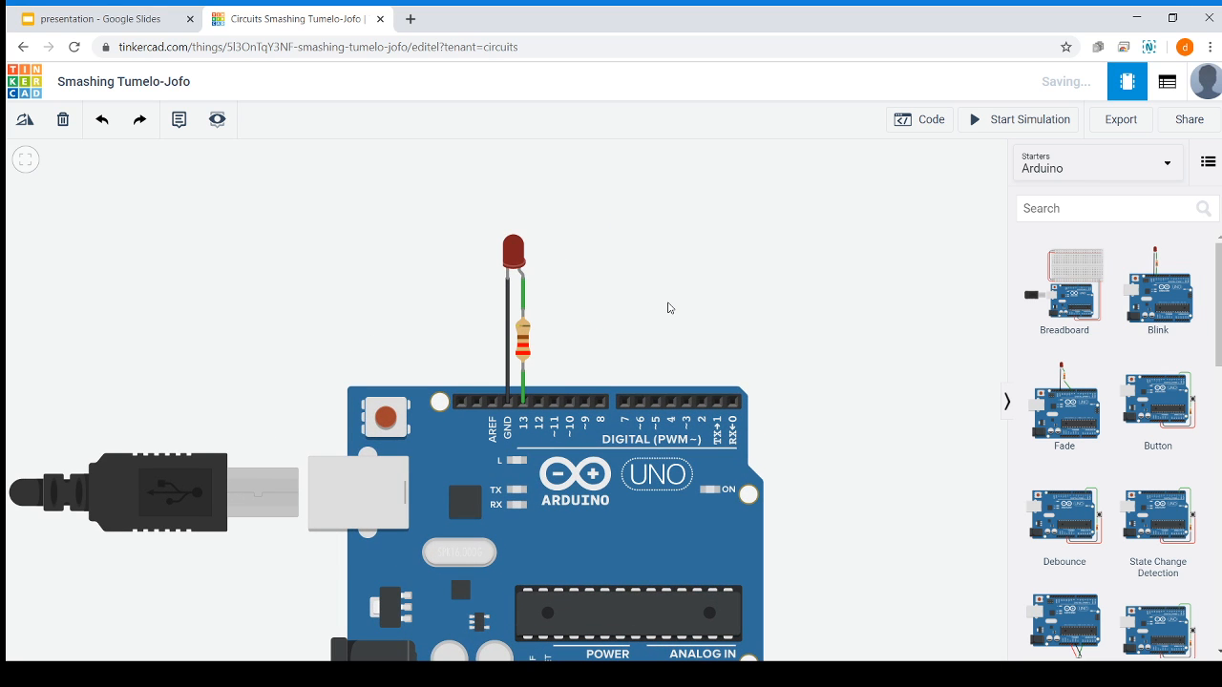
pyautogui.scroll(-2, 635, 316)
# - Place the LED Light Up circuit from the Basic starters to the right of the Arduino board
pyautogui.click(1098, 164)
pyautogui.click(1107, 273)
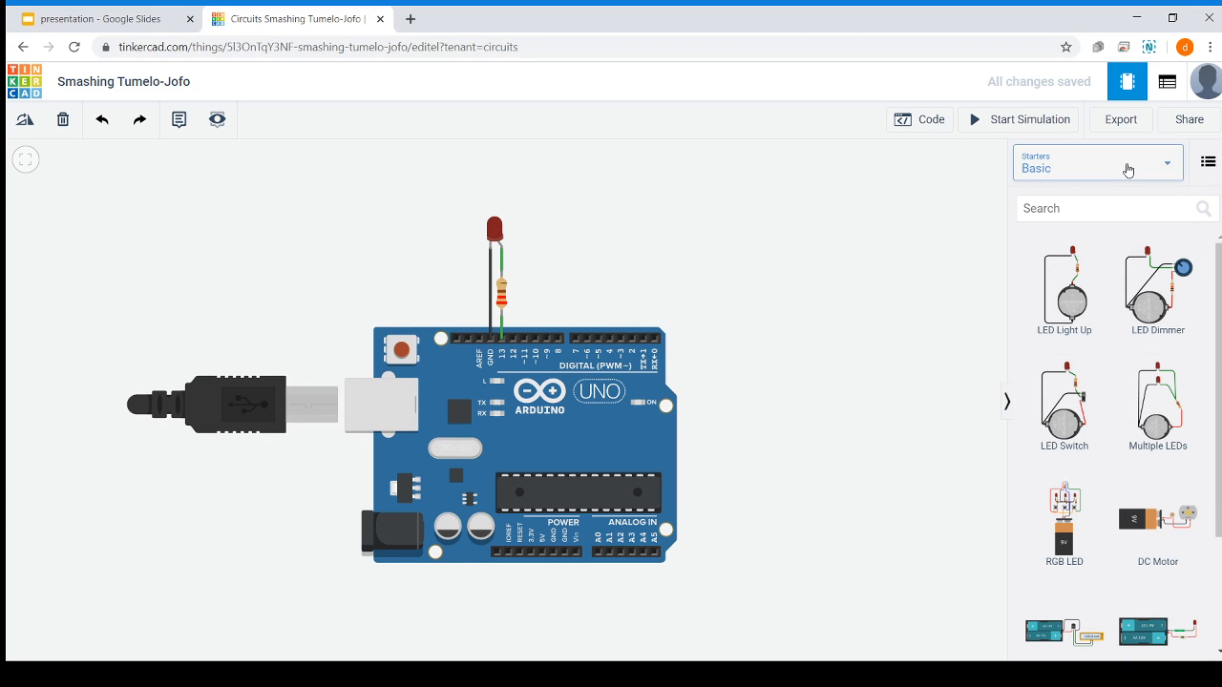
pyautogui.click(1126, 168)
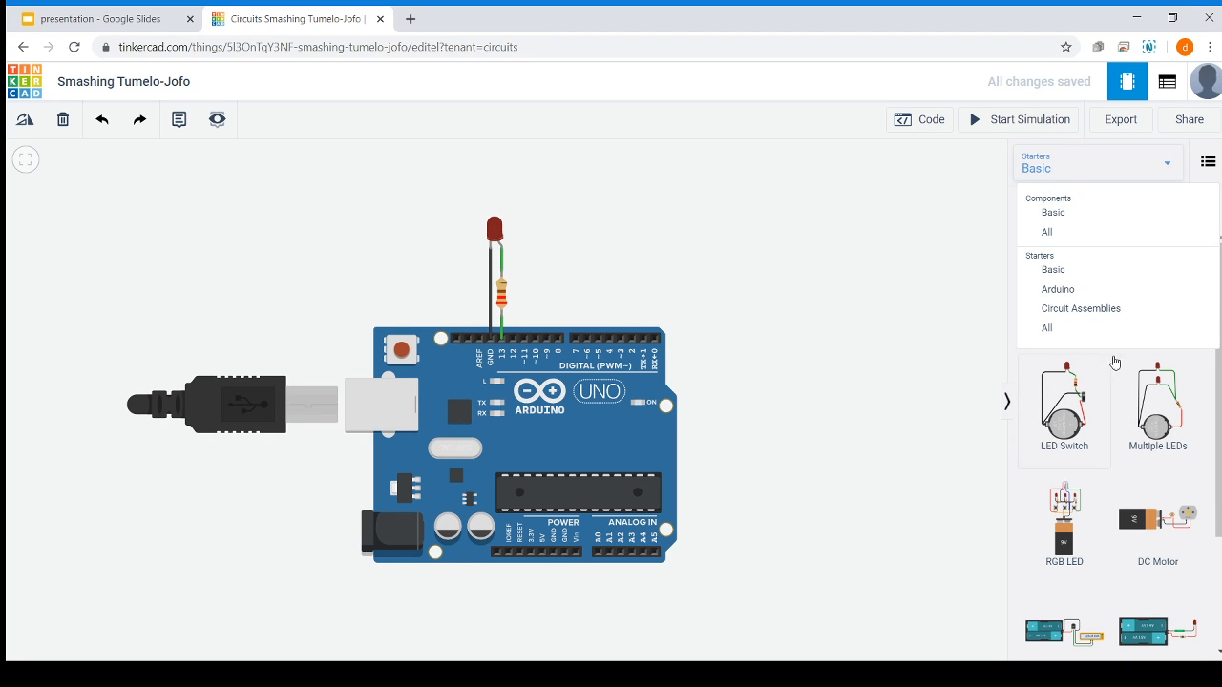
pyautogui.click(1115, 363)
pyautogui.moveTo(1068, 302); pyautogui.dragTo(745, 484)
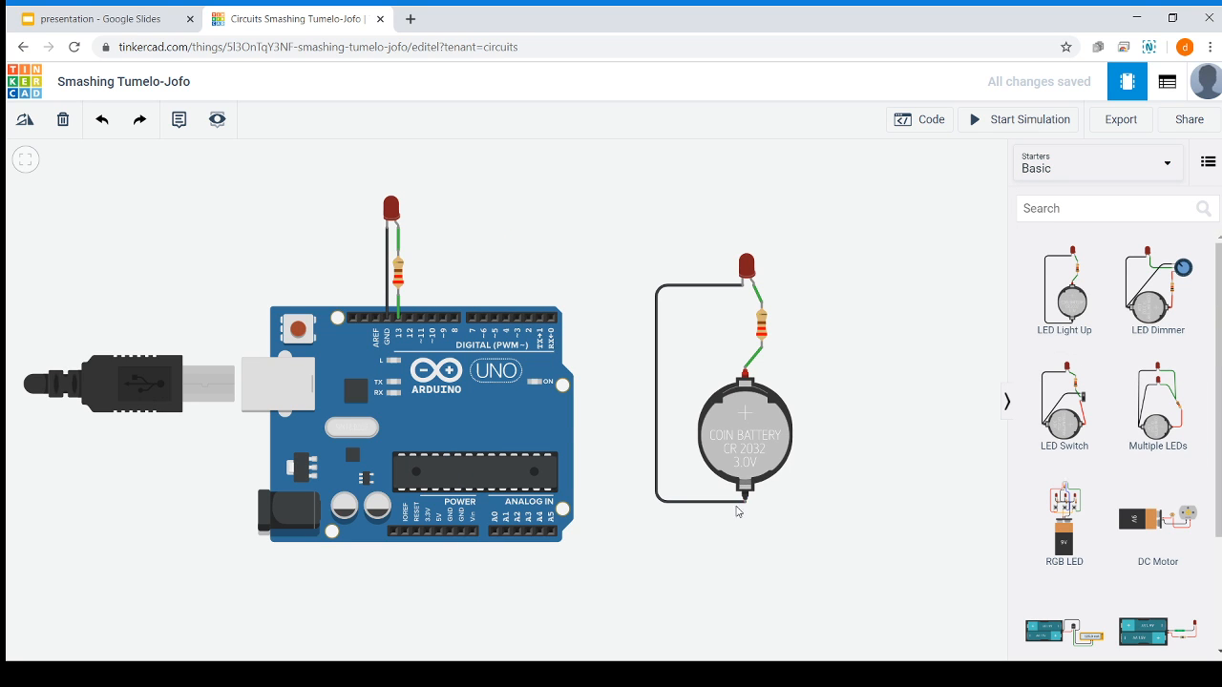
pyautogui.scroll(2, 401, 312)
pyautogui.scroll(1, 402, 312)
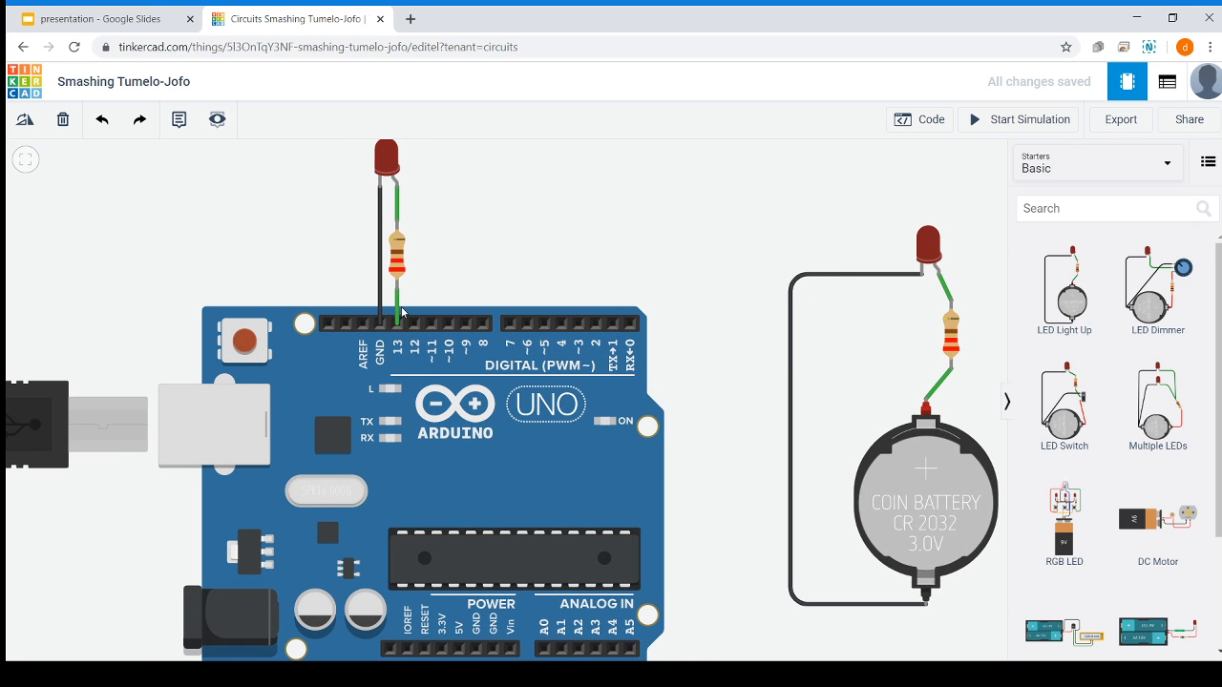
# - Open the Blink circuit's code editor and show the program as Blocks + Text
pyautogui.scroll(4, 402, 312)
pyautogui.scroll(-4, 567, 276)
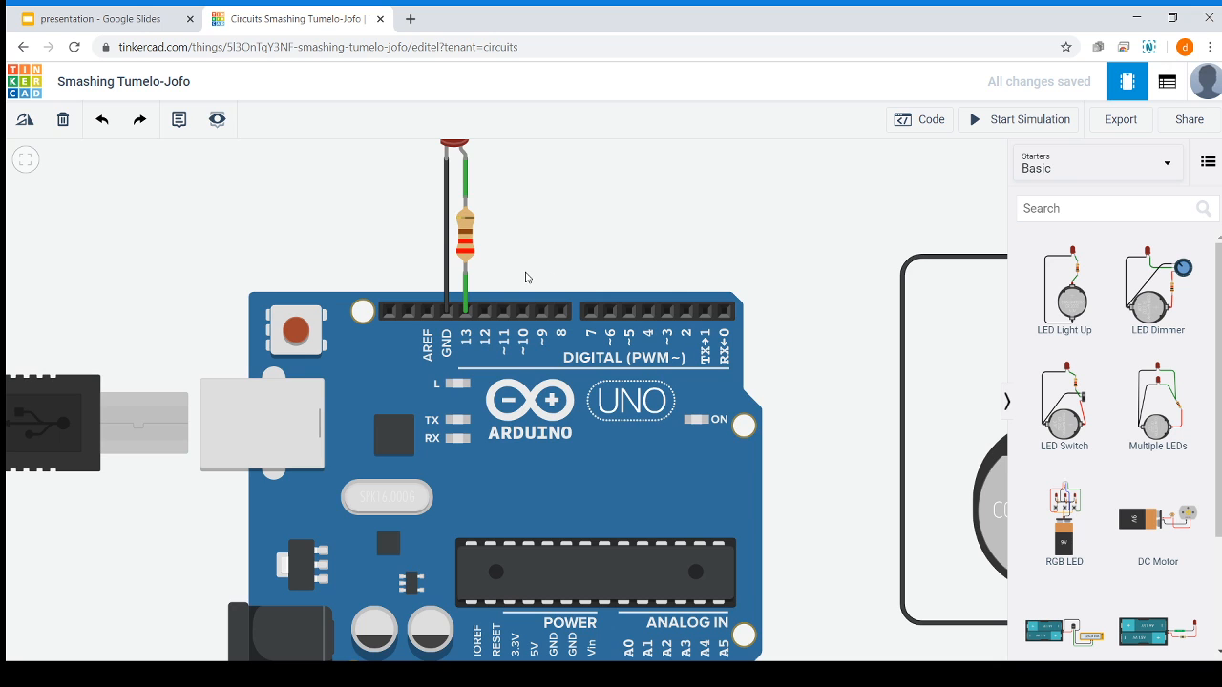
pyautogui.scroll(-3, 526, 277)
pyautogui.scroll(-2, 548, 296)
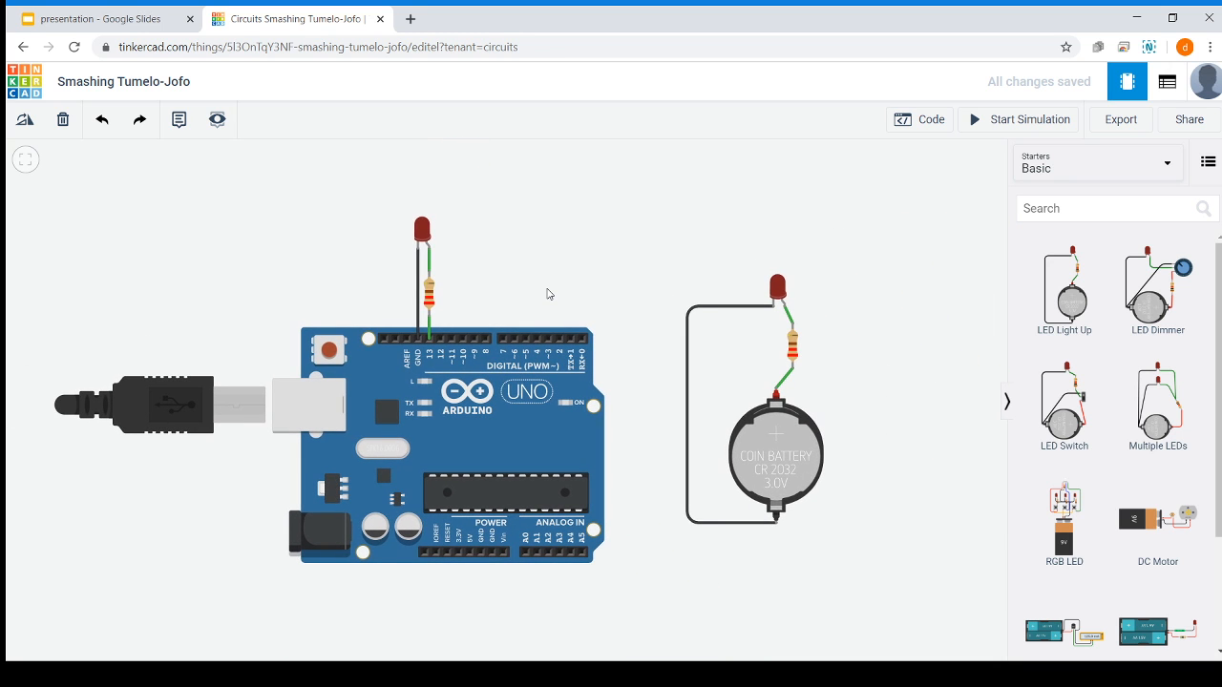
pyautogui.moveTo(547, 289)
pyautogui.mouseDown()
pyautogui.moveTo(593, 278)
pyautogui.moveTo(533, 307)
pyautogui.mouseUp()
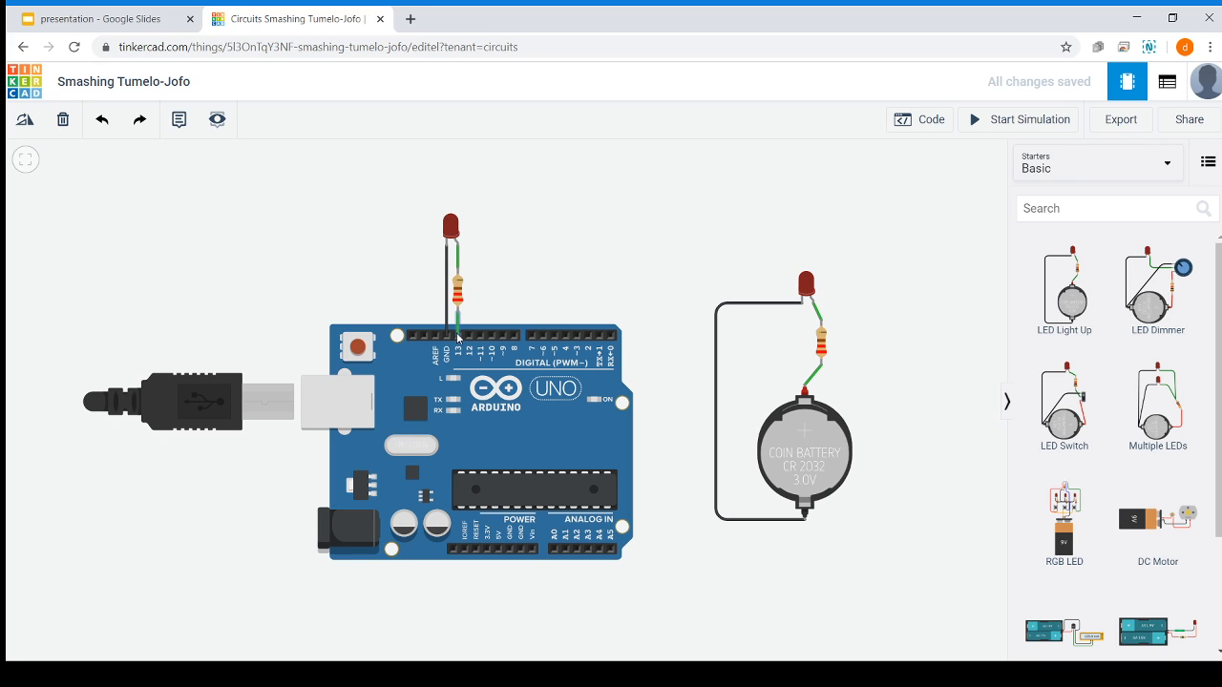
pyautogui.click(919, 122)
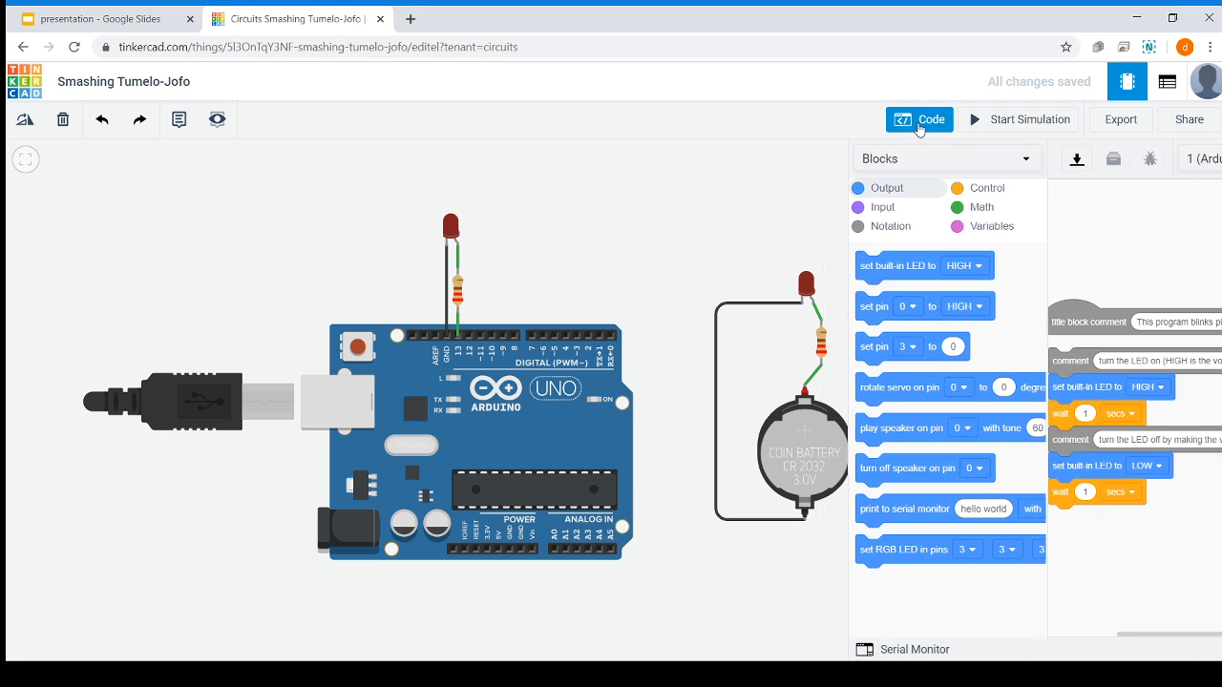
pyautogui.click(883, 160)
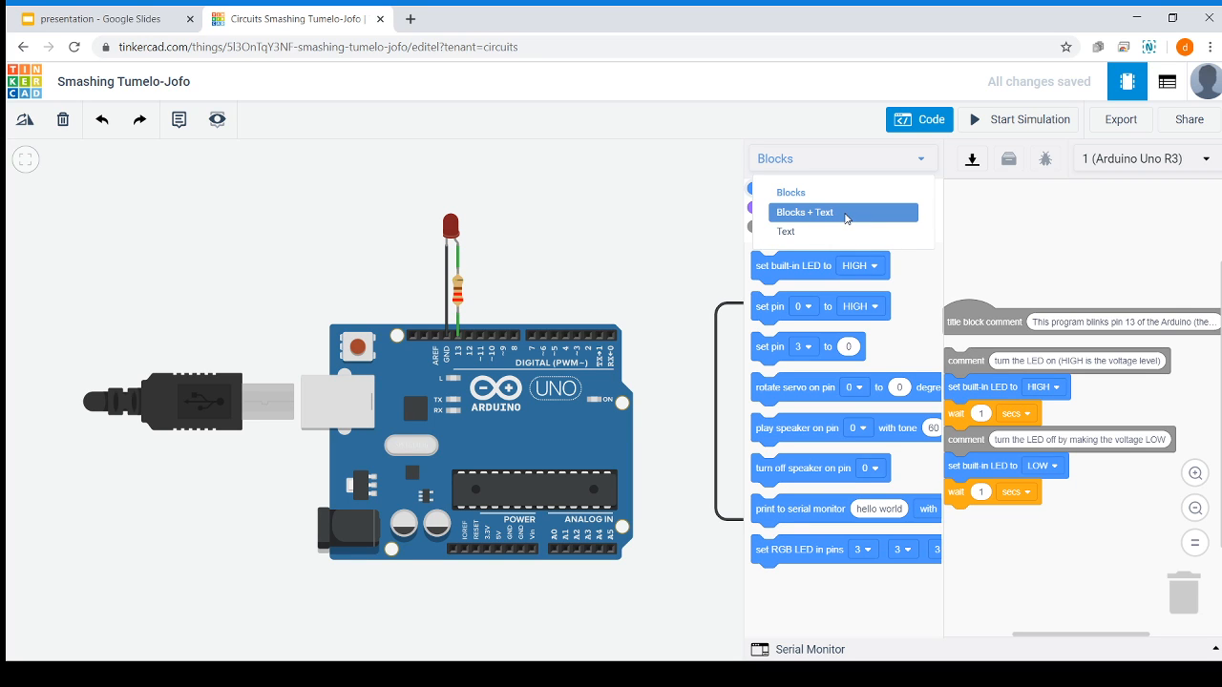
pyautogui.click(846, 219)
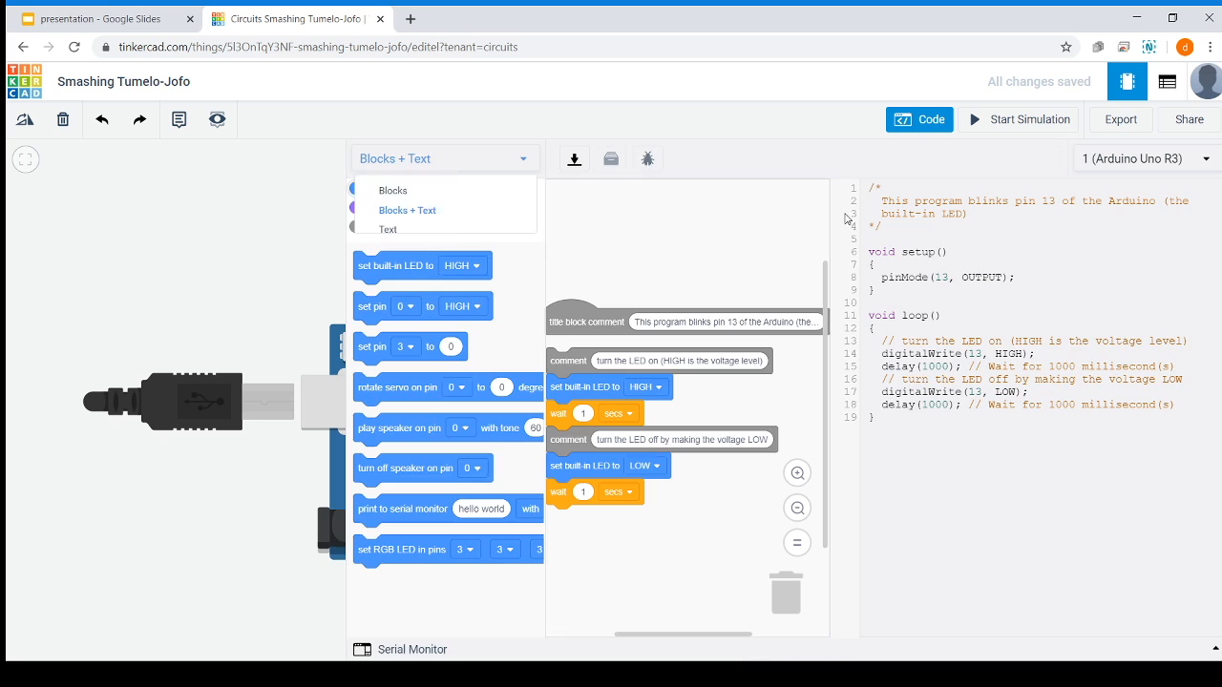
# - Examine the Blink program's blocks alongside the matching setup and loop text code
pyautogui.moveTo(682, 634)
pyautogui.mouseDown()
pyautogui.moveTo(654, 637)
pyautogui.moveTo(670, 635)
pyautogui.mouseUp()
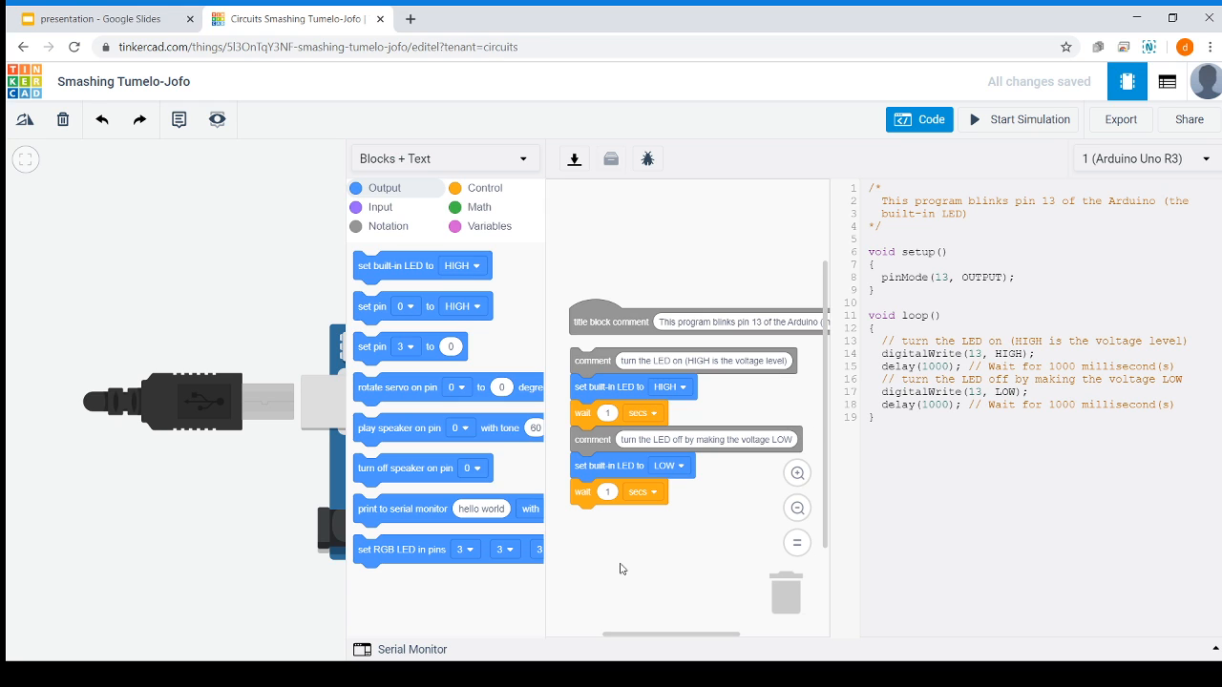
pyautogui.moveTo(868, 201); pyautogui.dragTo(1052, 490)
pyautogui.moveTo(999, 438); pyautogui.dragTo(868, 156)
pyautogui.click(918, 286)
pyautogui.moveTo(691, 635); pyautogui.dragTo(687, 635)
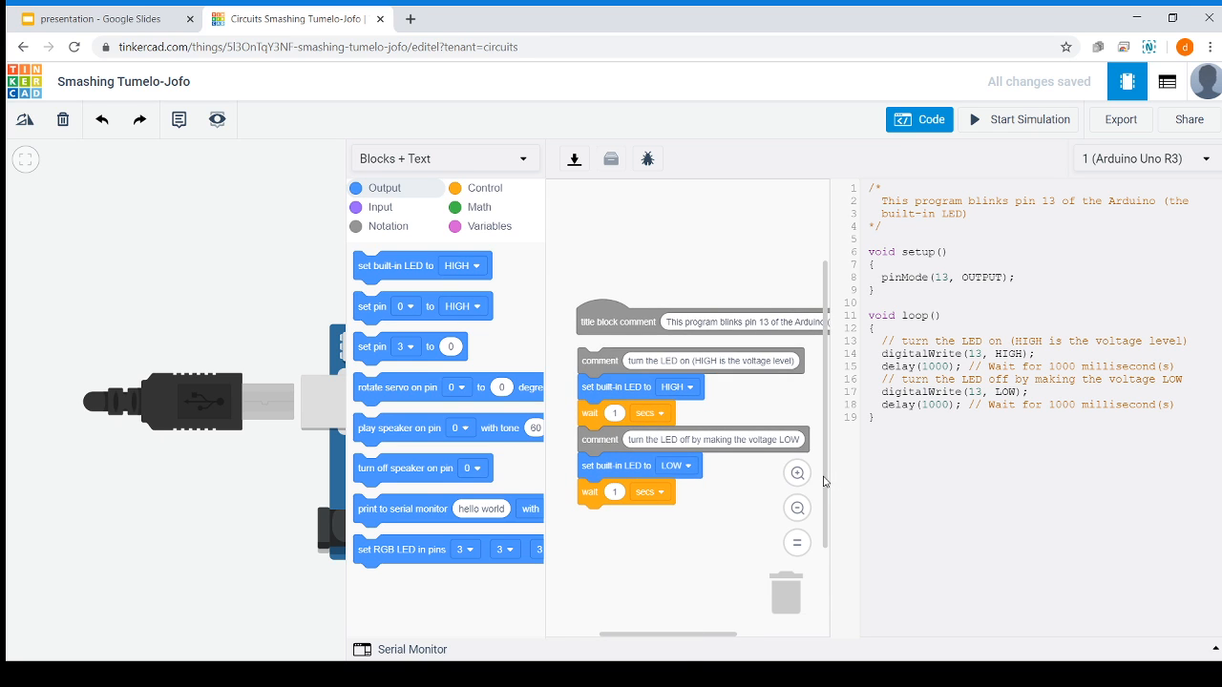
pyautogui.moveTo(826, 482); pyautogui.dragTo(828, 532)
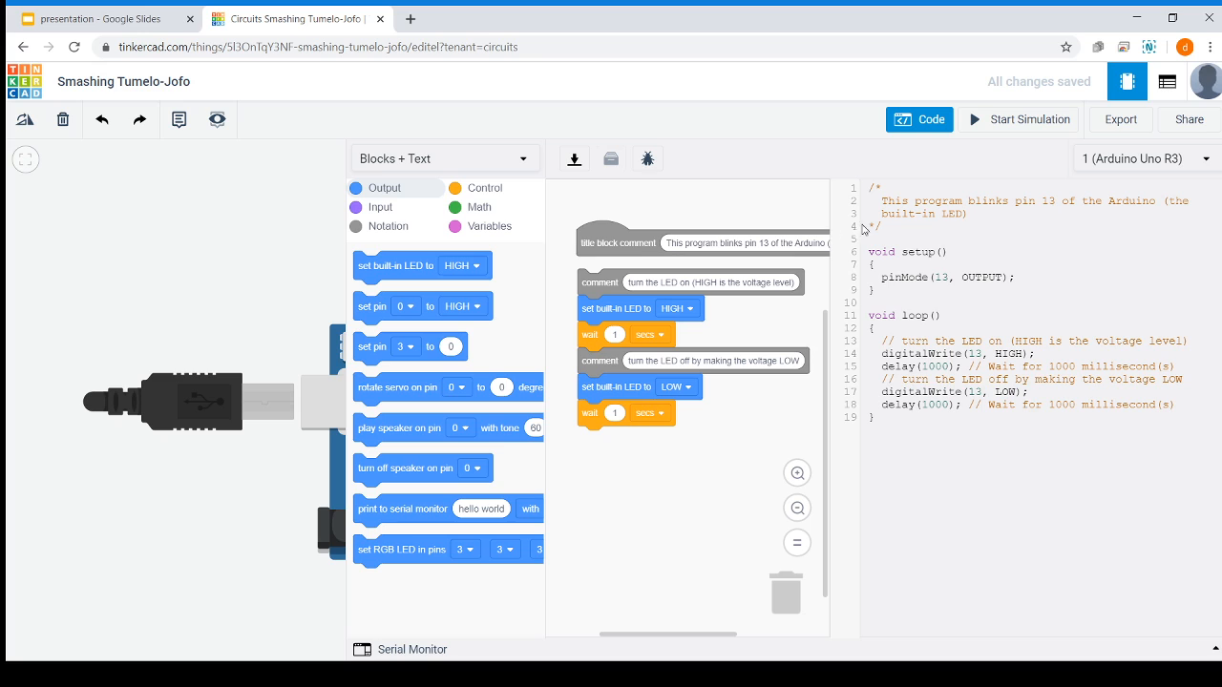
pyautogui.moveTo(864, 230); pyautogui.dragTo(920, 474)
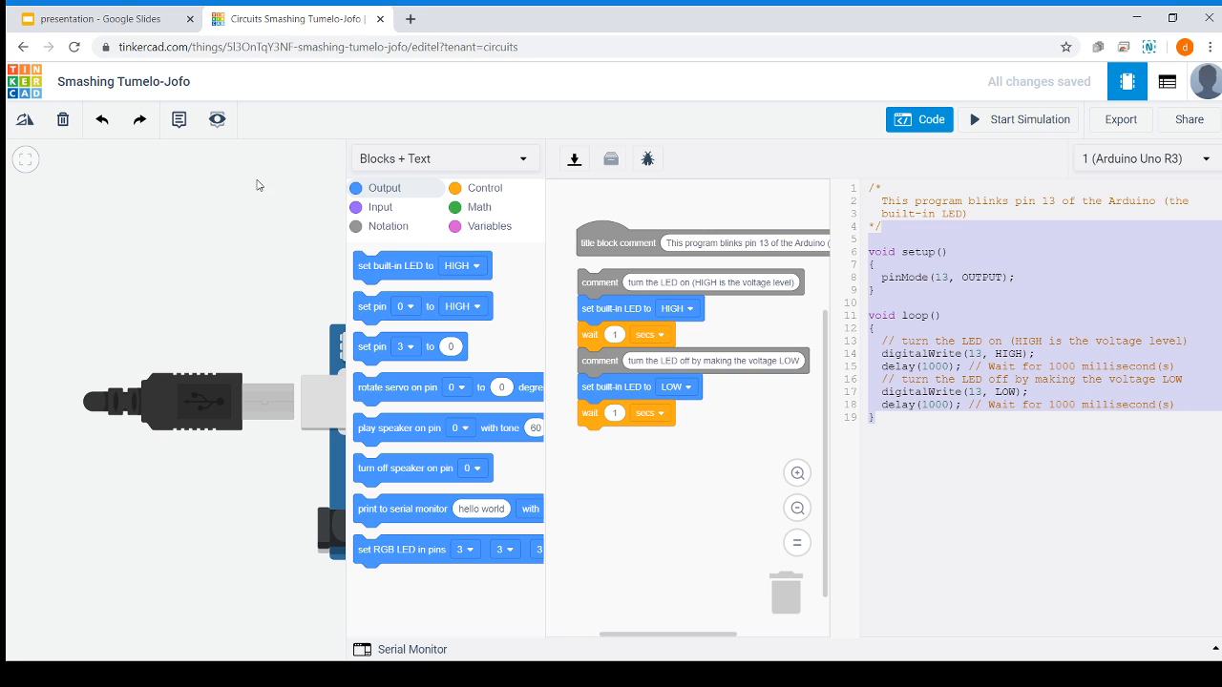
# - Hide the code and examine how the LED and resistor connect to pin 13 and GND, compared with the coin battery circuit
pyautogui.click(902, 121)
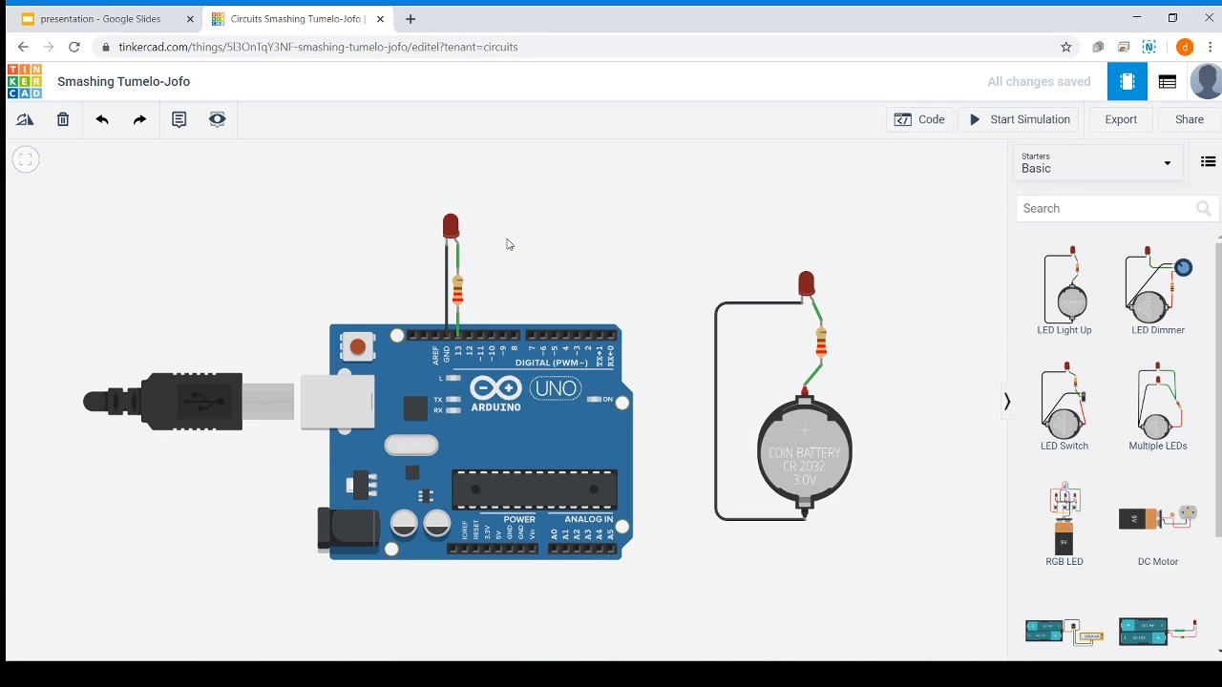
pyautogui.scroll(5, 505, 242)
pyautogui.scroll(3, 511, 247)
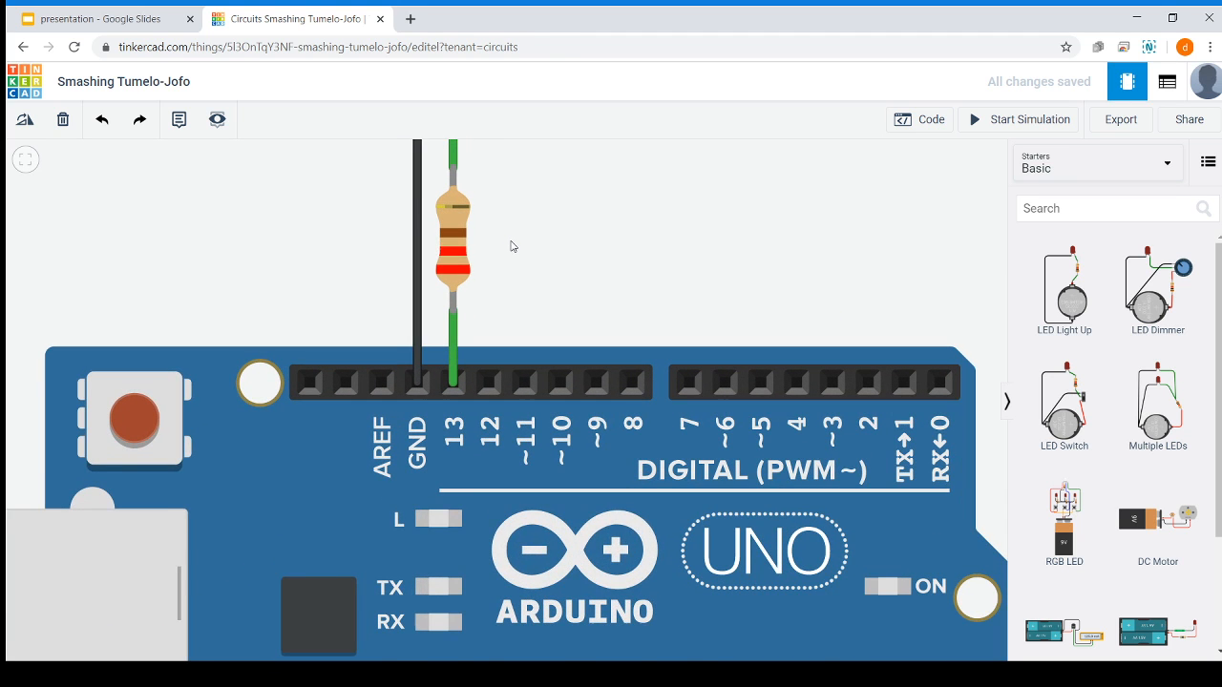
pyautogui.moveTo(511, 240); pyautogui.dragTo(509, 379)
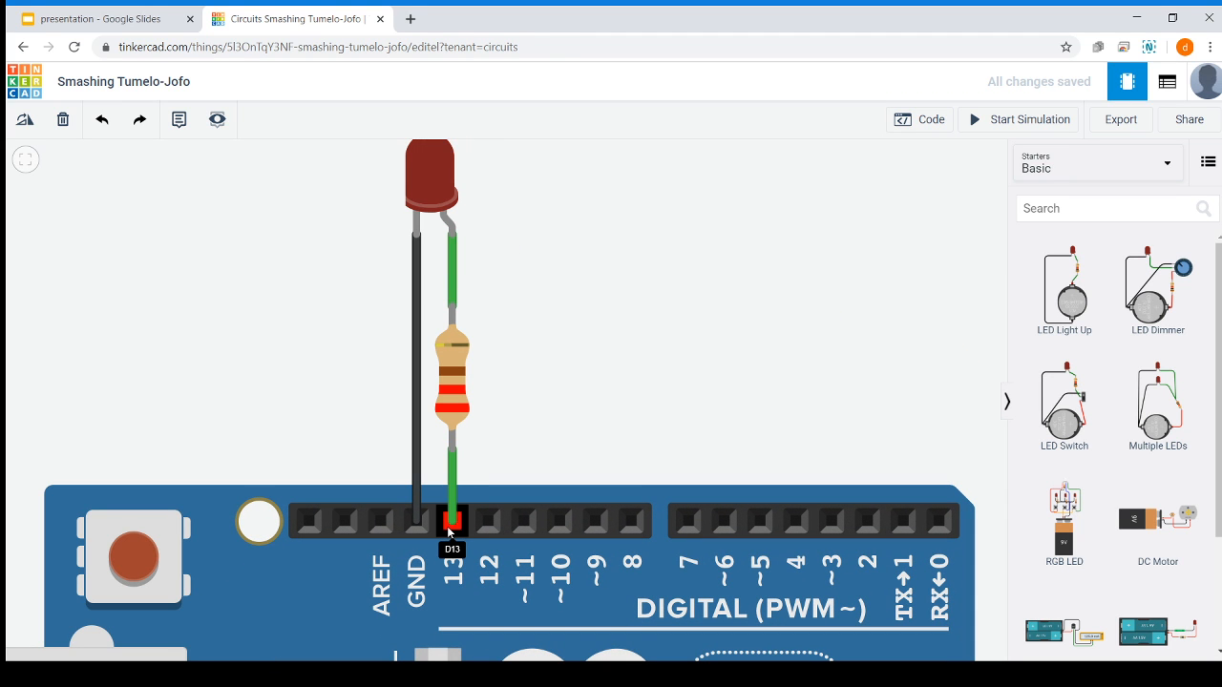
pyautogui.moveTo(662, 311); pyautogui.dragTo(639, 348)
pyautogui.moveTo(493, 446); pyautogui.dragTo(494, 481)
pyautogui.moveTo(625, 391); pyautogui.dragTo(553, 298)
pyautogui.scroll(-3, 625, 357)
pyautogui.click(923, 122)
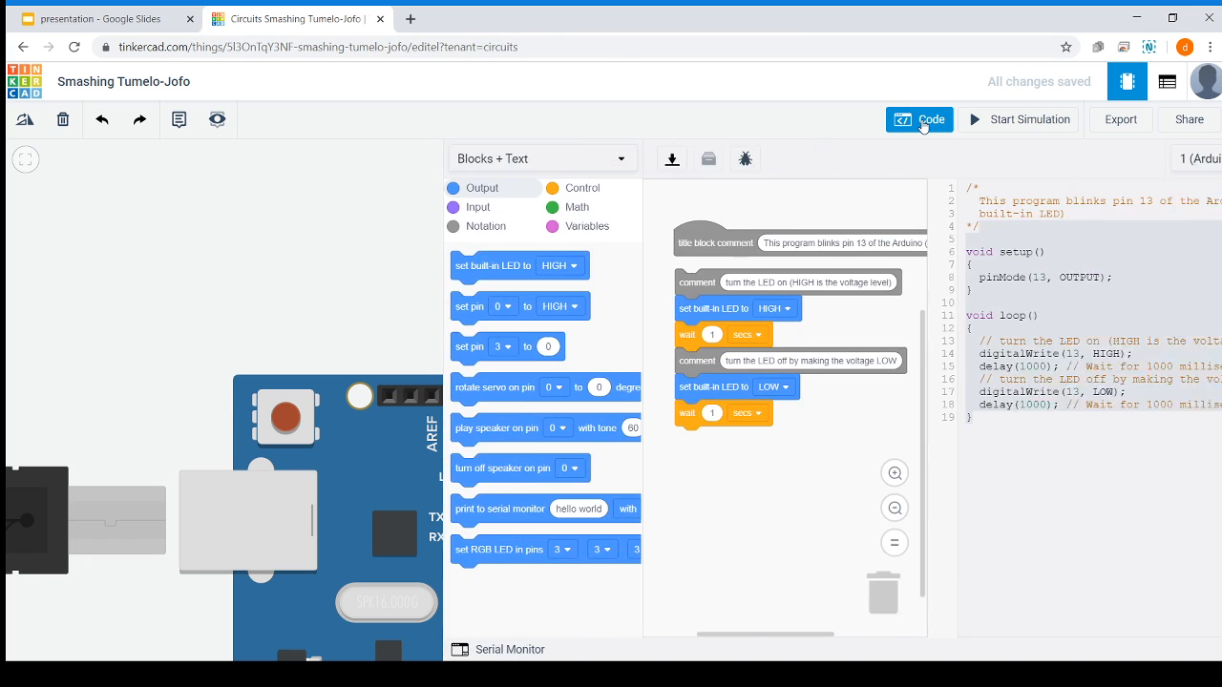
pyautogui.click(923, 122)
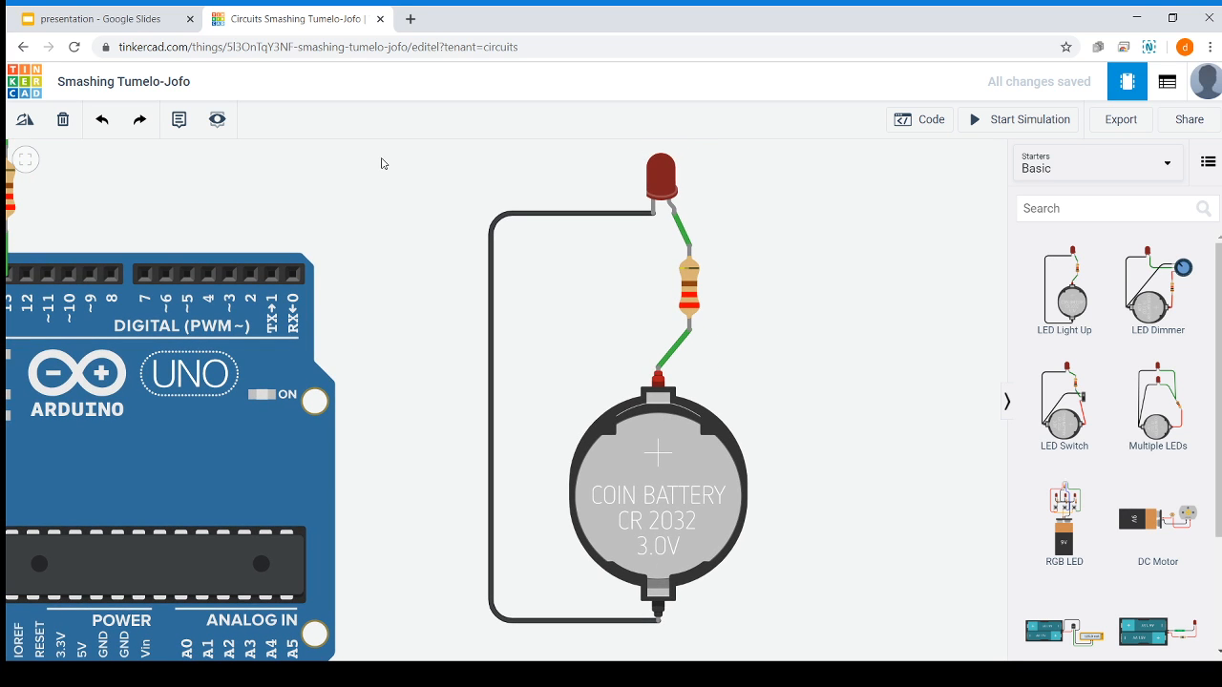
pyautogui.moveTo(381, 158); pyautogui.dragTo(805, 326)
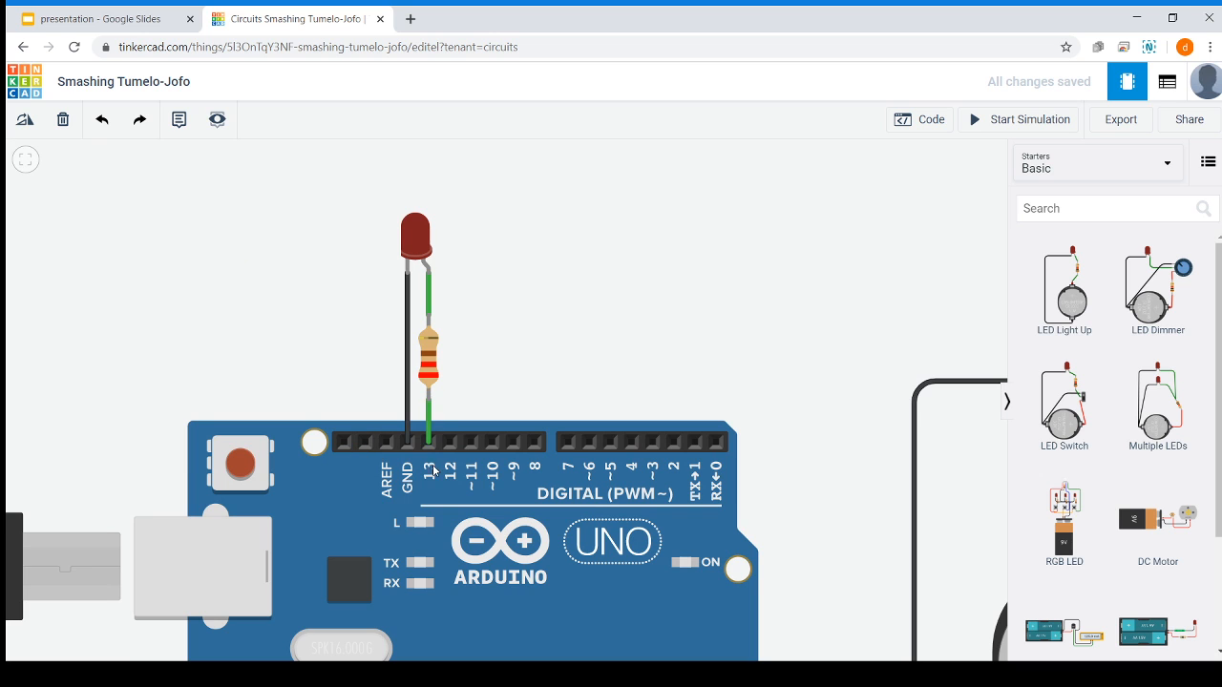
# - Reopen the code, pull the Blink program's wait and LOW blocks off the stack, and snap them back in order
pyautogui.click(916, 125)
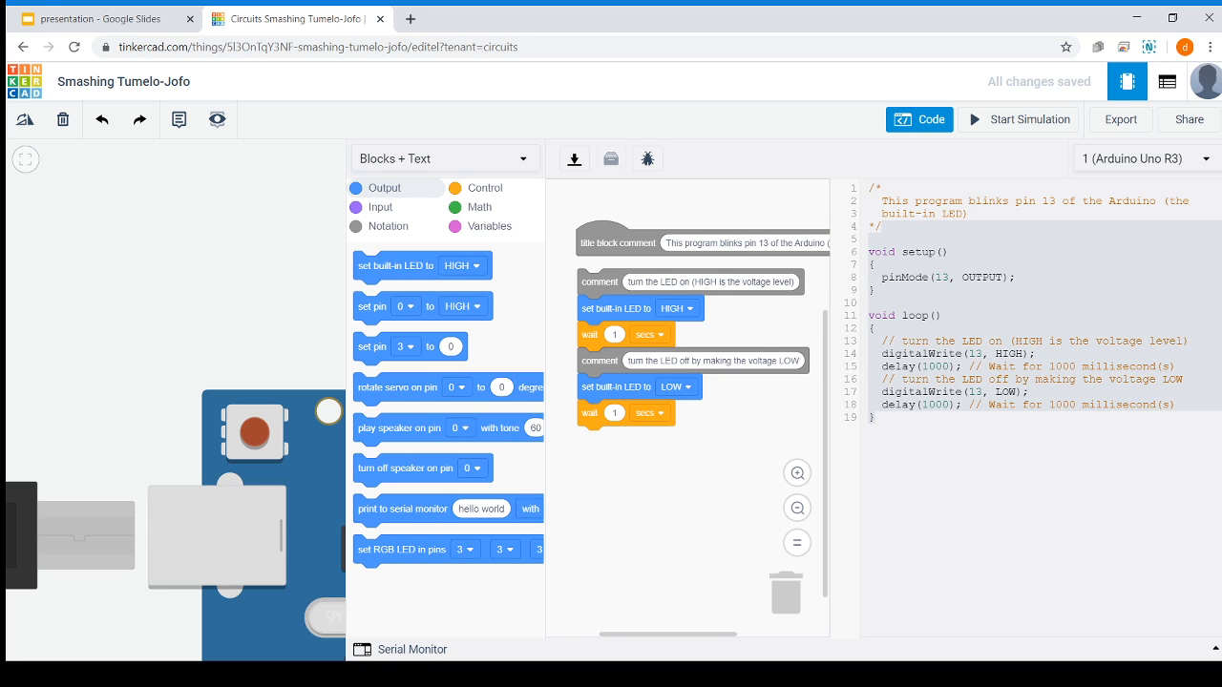
pyautogui.scroll(-1, 705, 452)
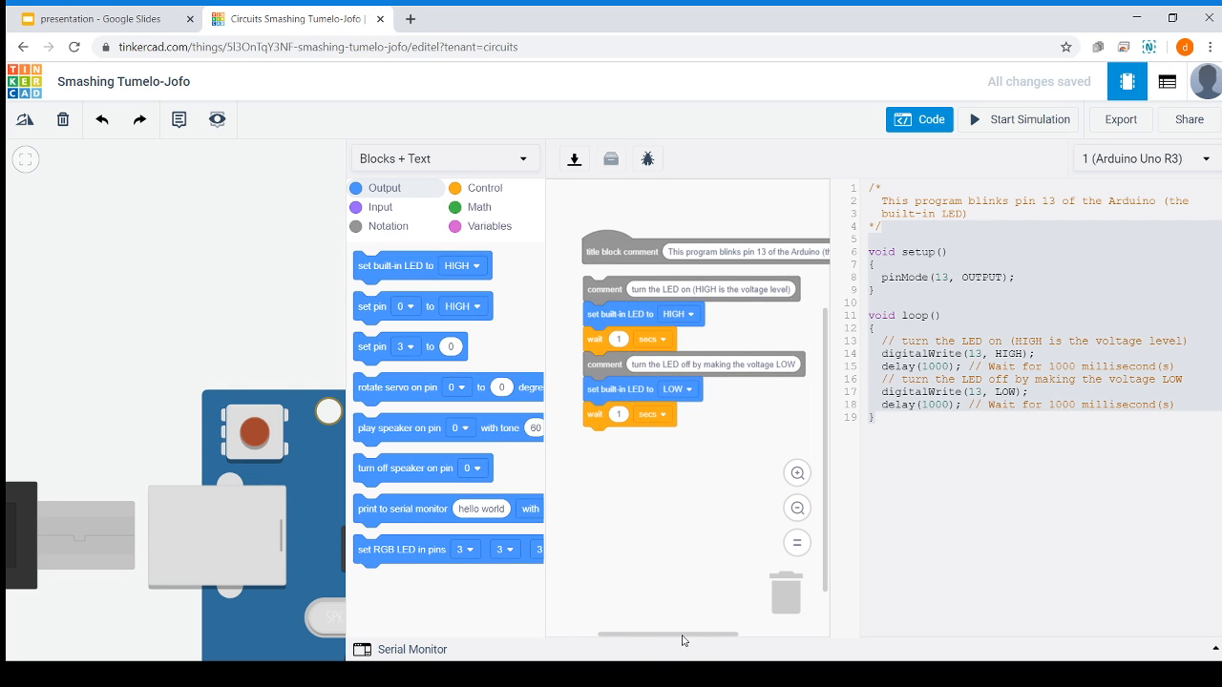
pyautogui.moveTo(682, 640)
pyautogui.mouseDown()
pyautogui.moveTo(649, 637)
pyautogui.moveTo(696, 633)
pyautogui.mouseUp()
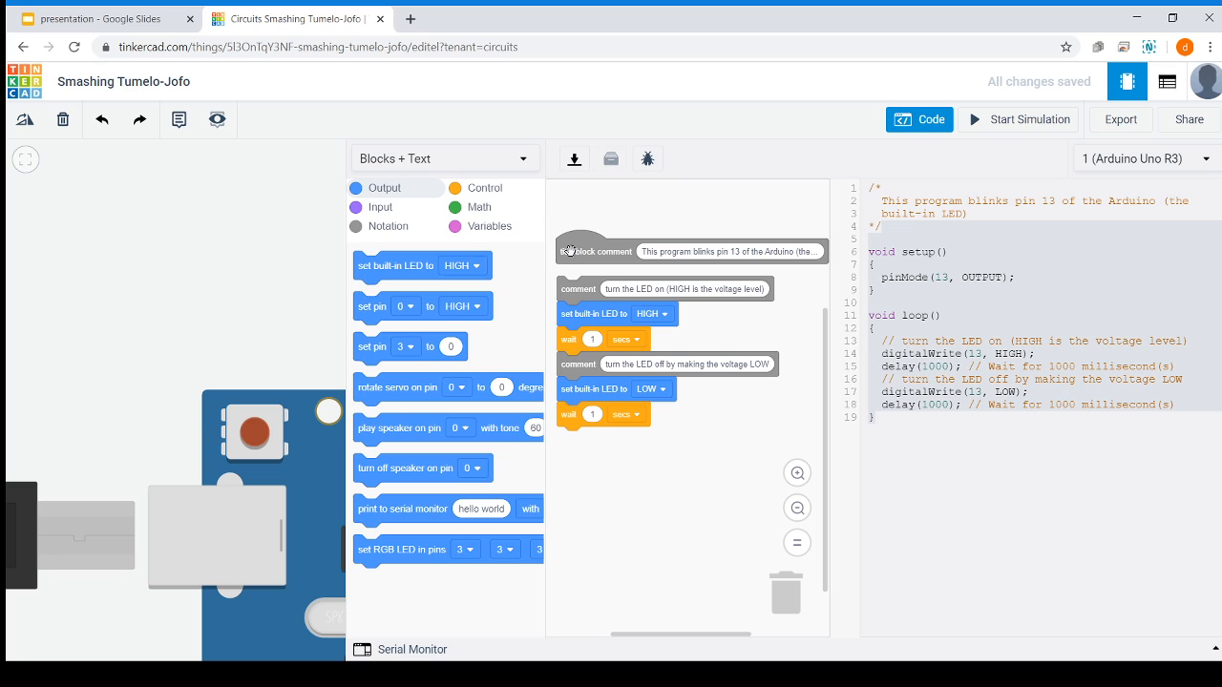
pyautogui.moveTo(572, 418); pyautogui.dragTo(601, 500)
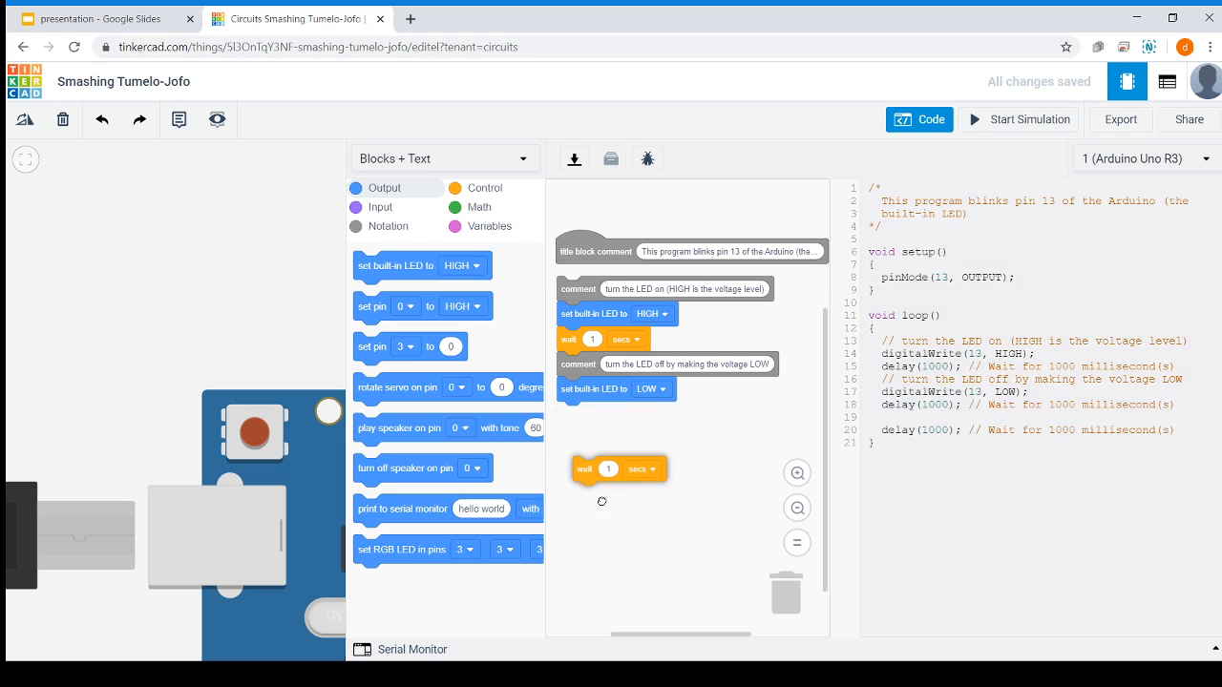
pyautogui.moveTo(573, 392); pyautogui.dragTo(619, 451)
pyautogui.moveTo(573, 373); pyautogui.dragTo(625, 427)
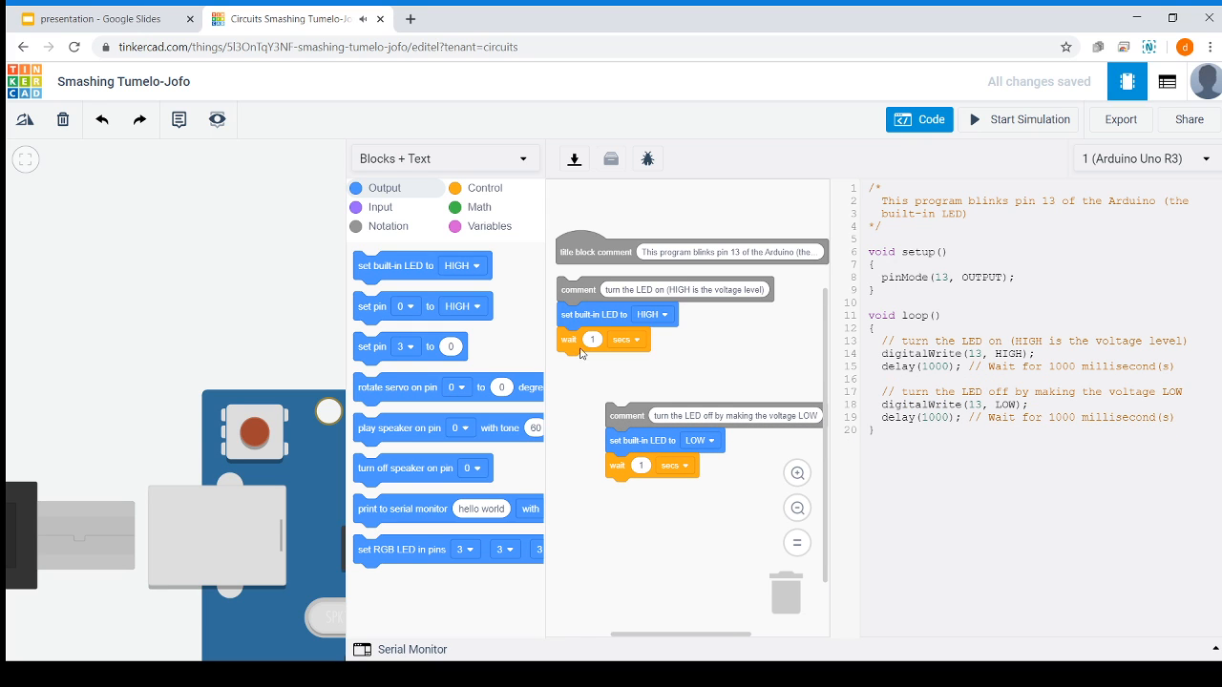
pyautogui.moveTo(576, 348); pyautogui.dragTo(618, 392)
pyautogui.moveTo(617, 393); pyautogui.dragTo(562, 372)
pyautogui.moveTo(565, 344)
pyautogui.mouseDown()
pyautogui.moveTo(611, 408)
pyautogui.moveTo(569, 345)
pyautogui.mouseUp()
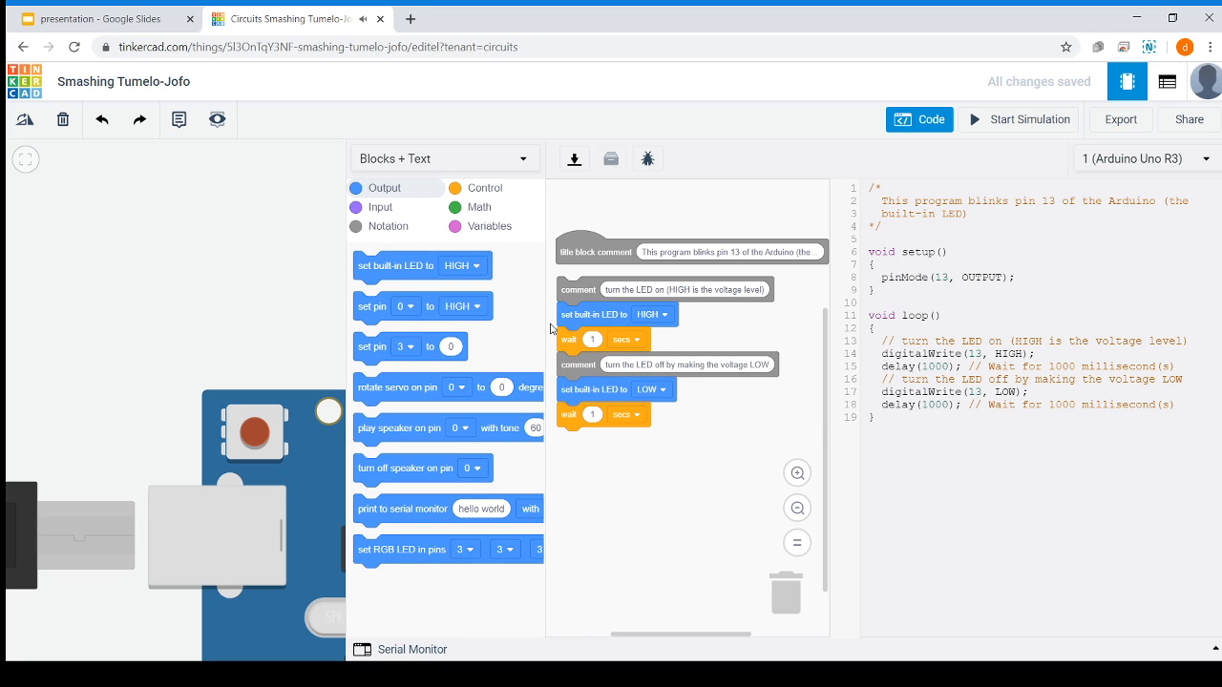
# - Detach and reattach the turn-off blocks below the first wait block, and view the voltage options of the HIGH block
pyautogui.moveTo(564, 391); pyautogui.dragTo(611, 461)
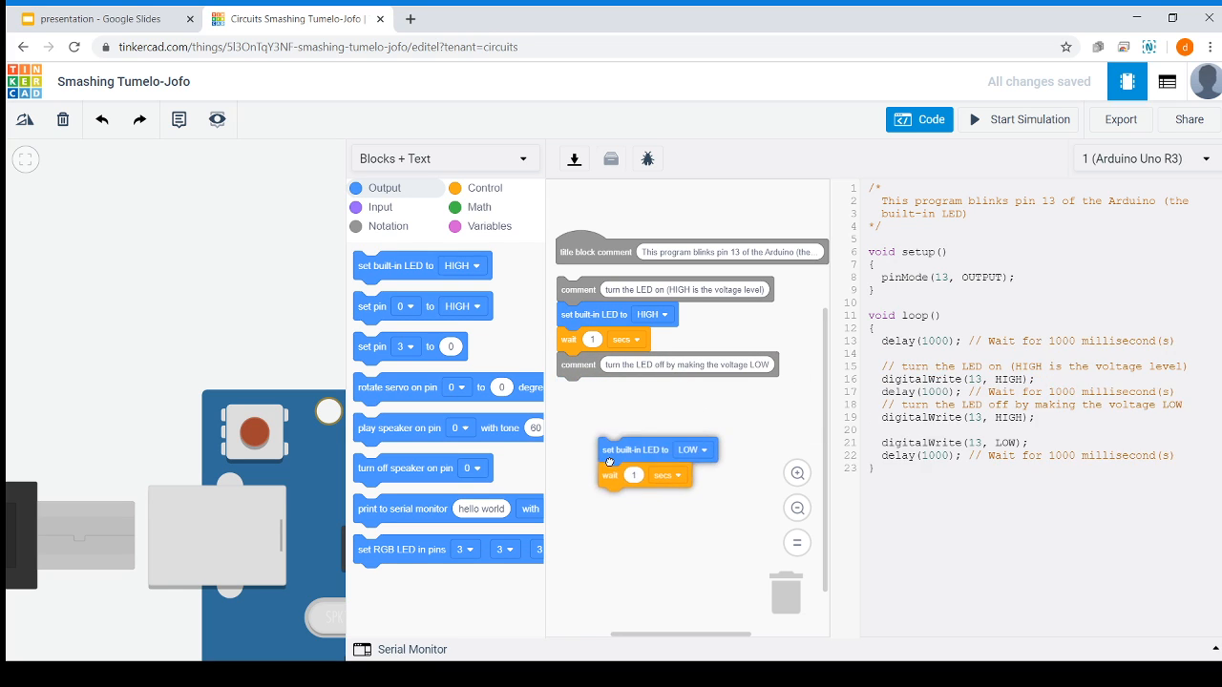
pyautogui.moveTo(565, 366); pyautogui.dragTo(616, 444)
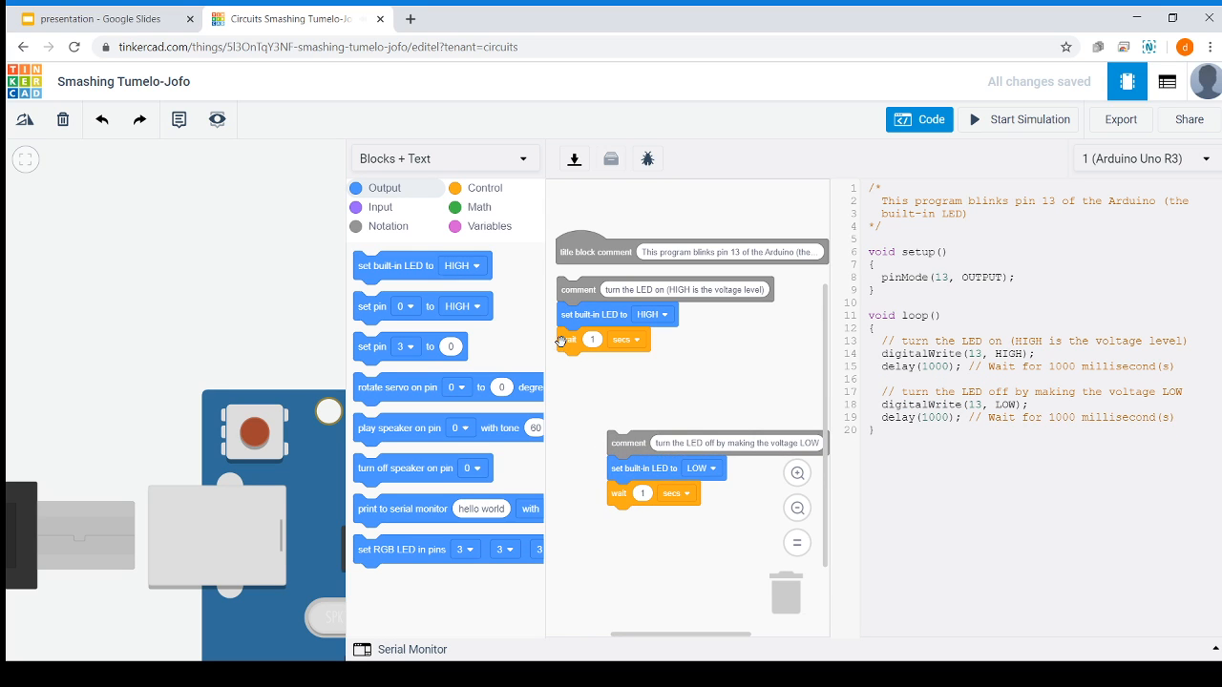
pyautogui.moveTo(563, 341); pyautogui.dragTo(594, 293)
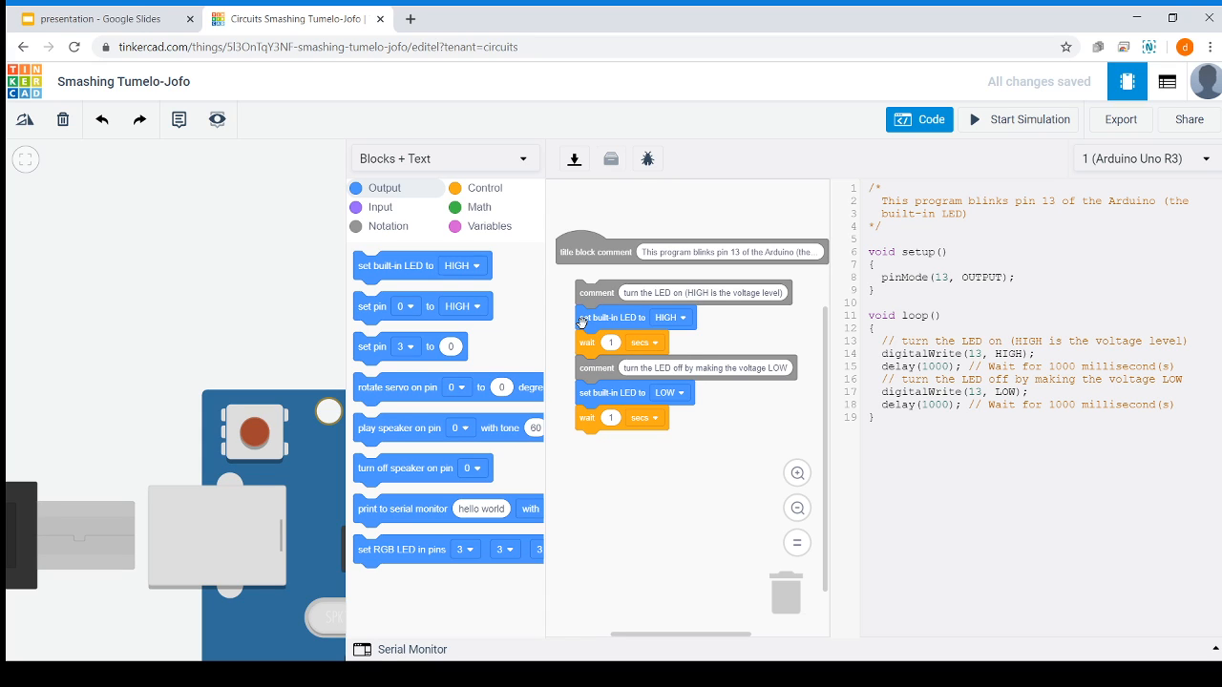
pyautogui.click(686, 329)
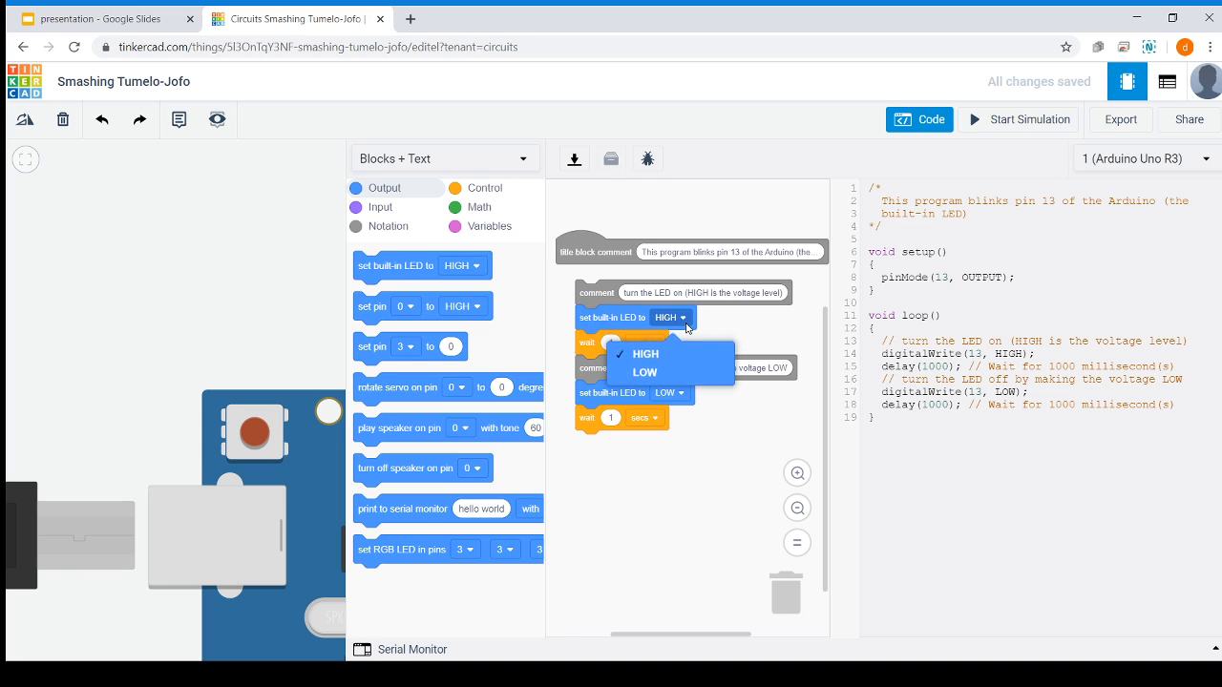
pyautogui.click(763, 338)
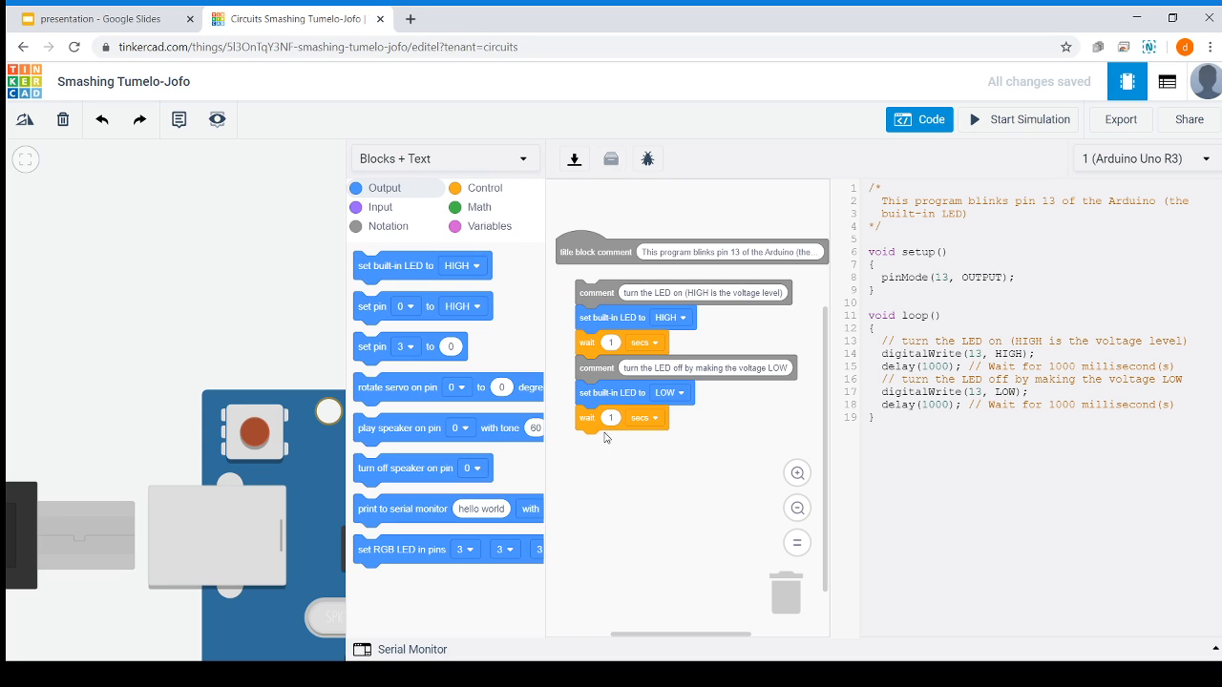
# - Hide the code, simulate both circuits to compare the Arduino's LED with the coin battery's LED, and stop the simulation
pyautogui.click(930, 126)
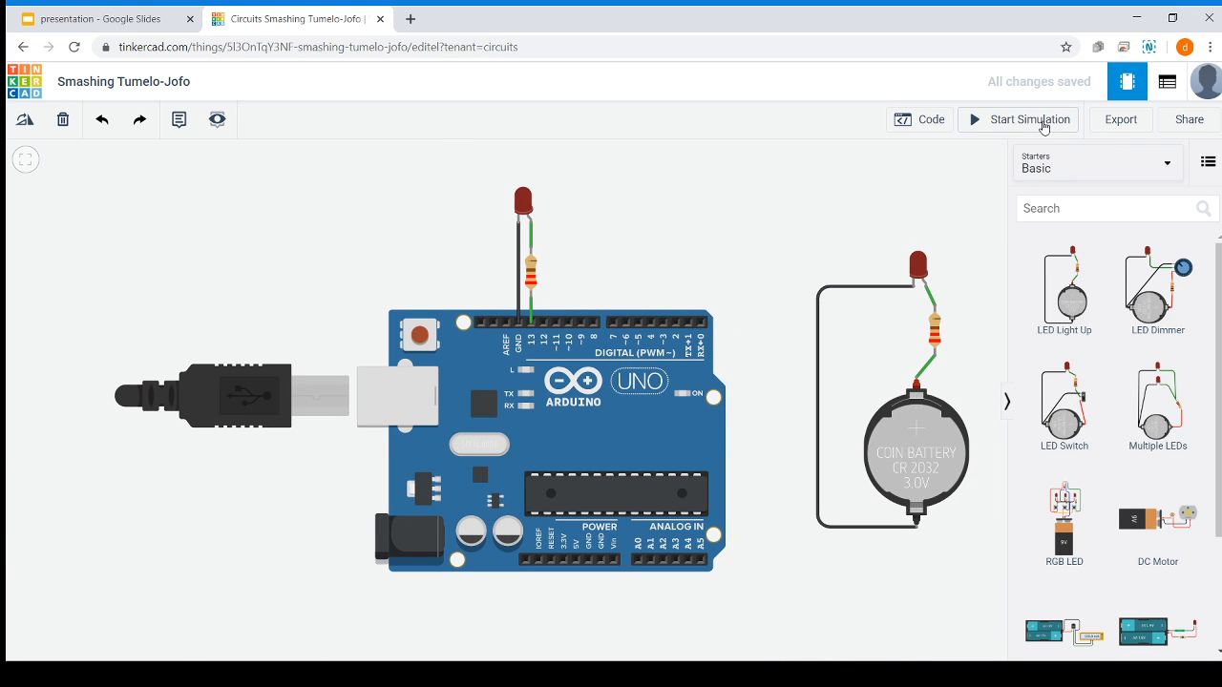
pyautogui.click(1044, 127)
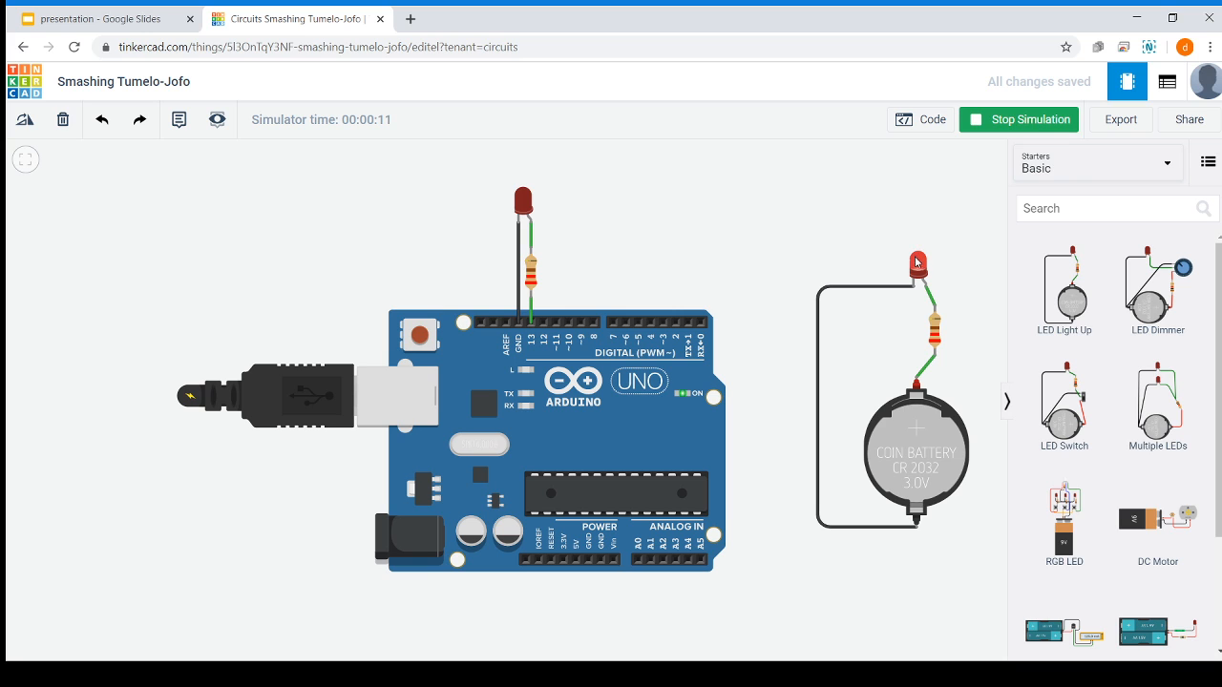
pyautogui.moveTo(630, 243); pyautogui.dragTo(671, 257)
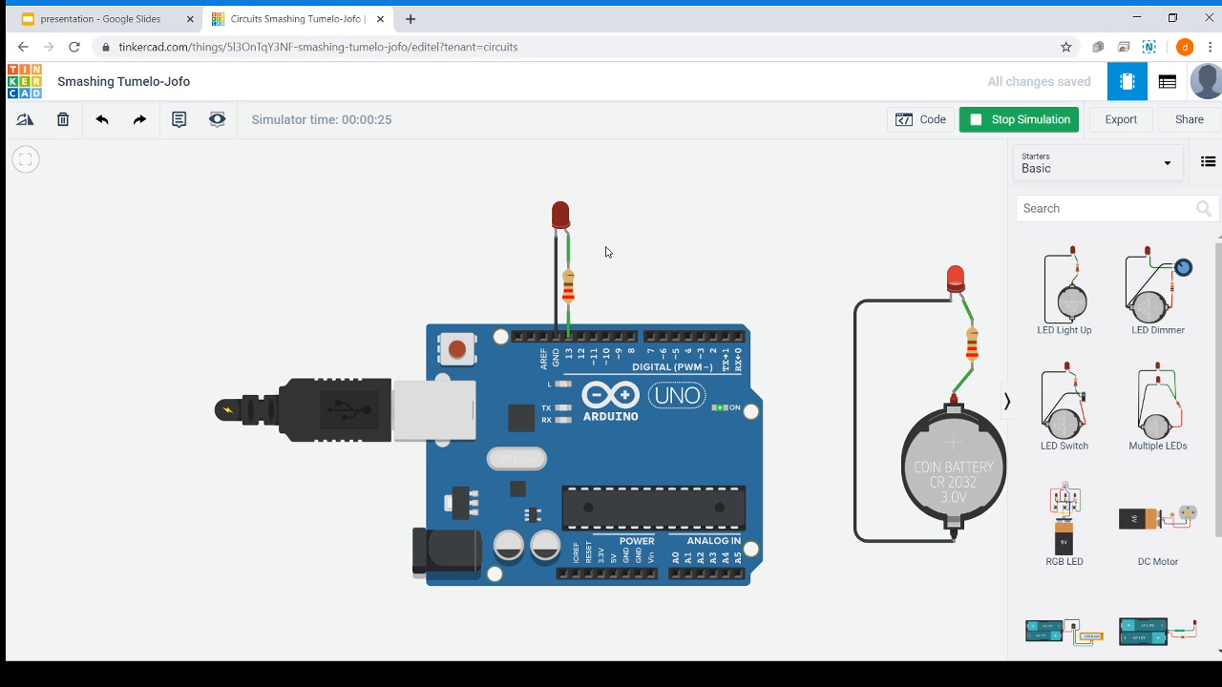
pyautogui.scroll(4, 603, 247)
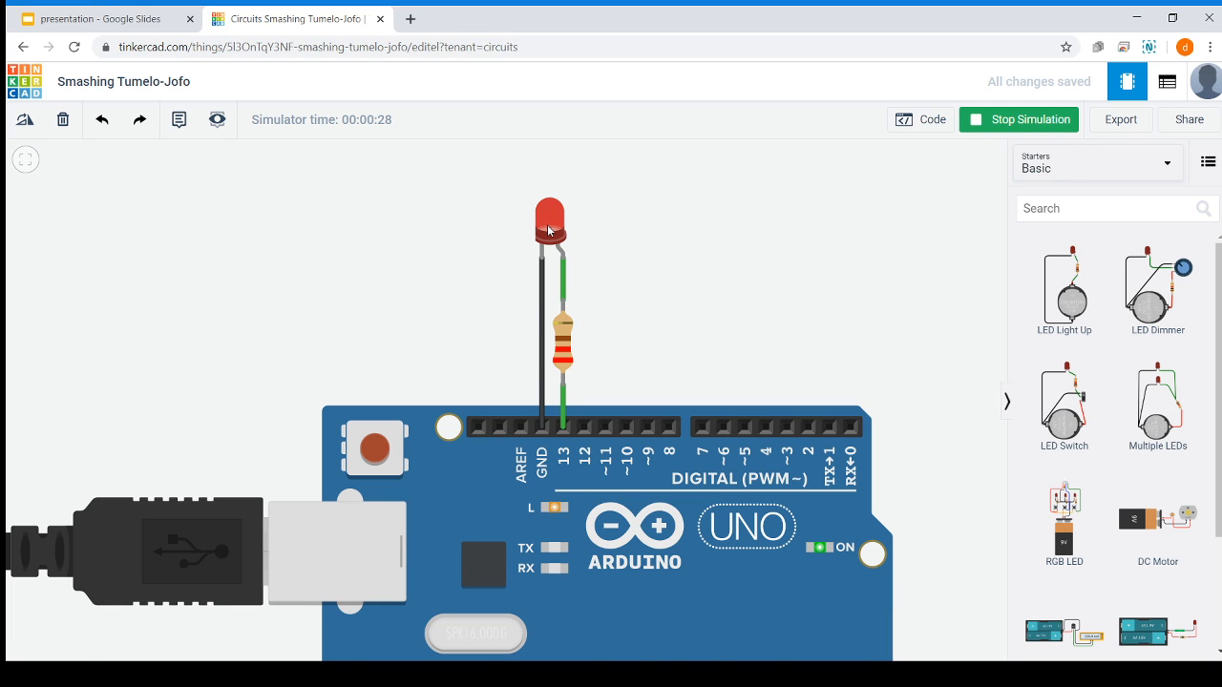
pyautogui.scroll(2, 549, 231)
pyautogui.scroll(1, 598, 235)
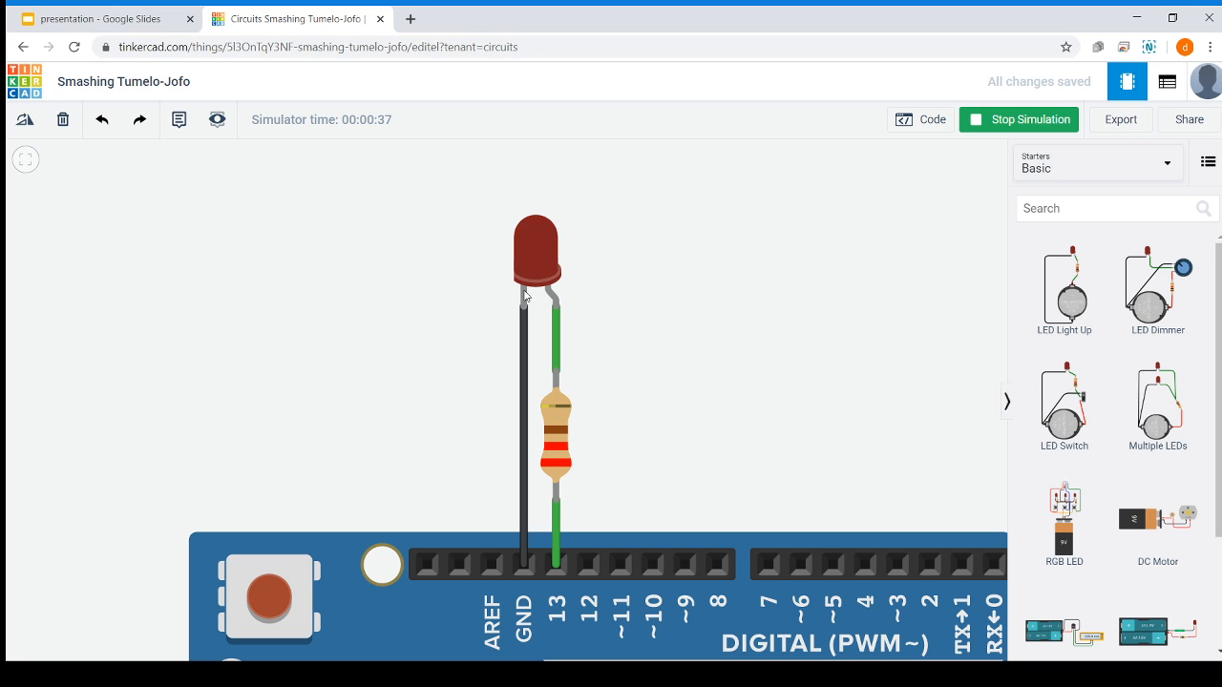
pyautogui.scroll(-3, 526, 296)
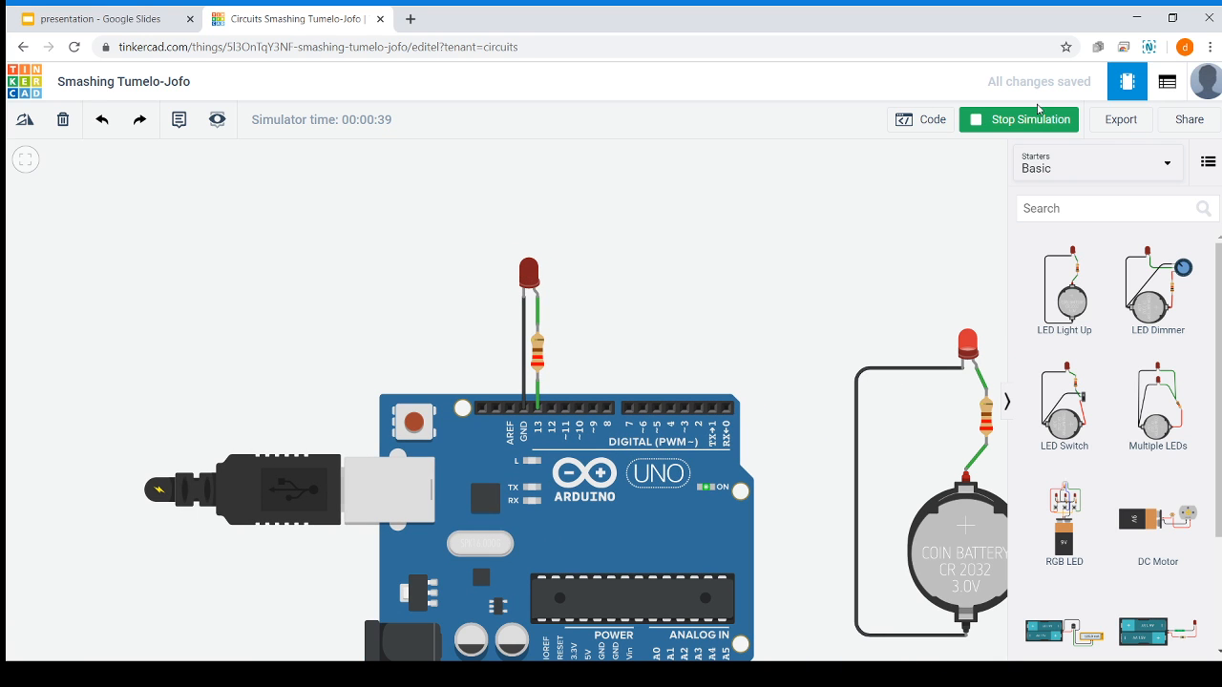
pyautogui.click(974, 120)
# - Set the wait after the HIGH block to 5 seconds in the Blink code and start the simulation
pyautogui.click(907, 120)
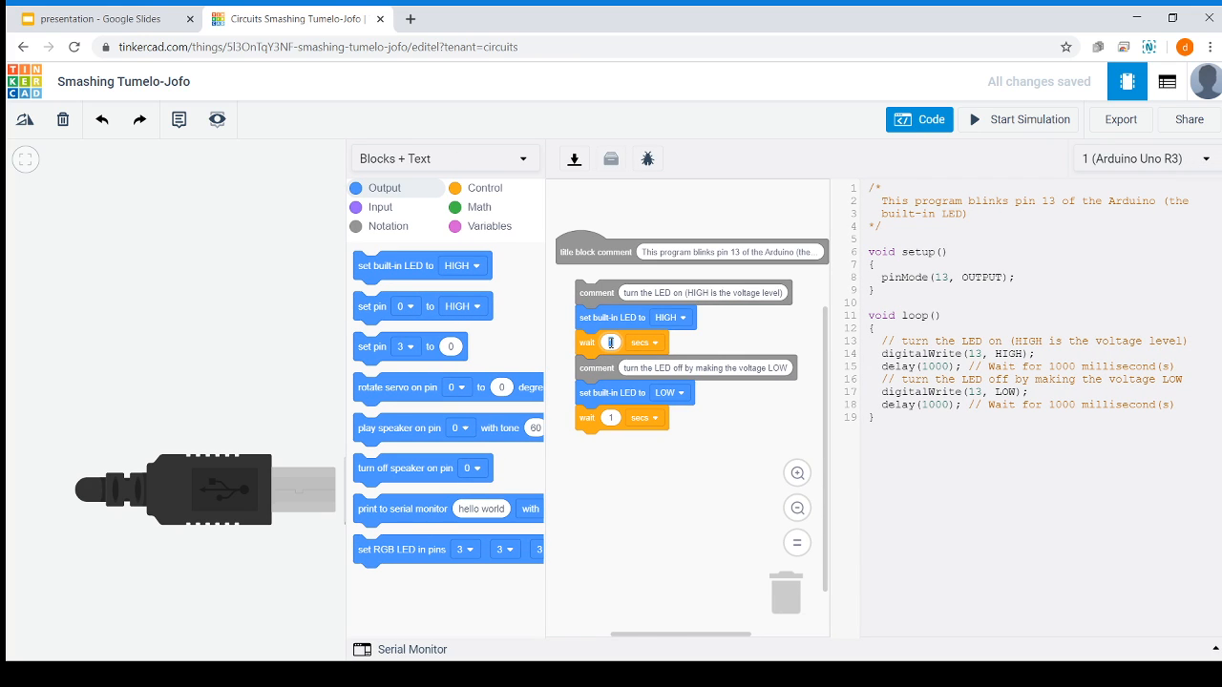
pyautogui.click(1031, 121)
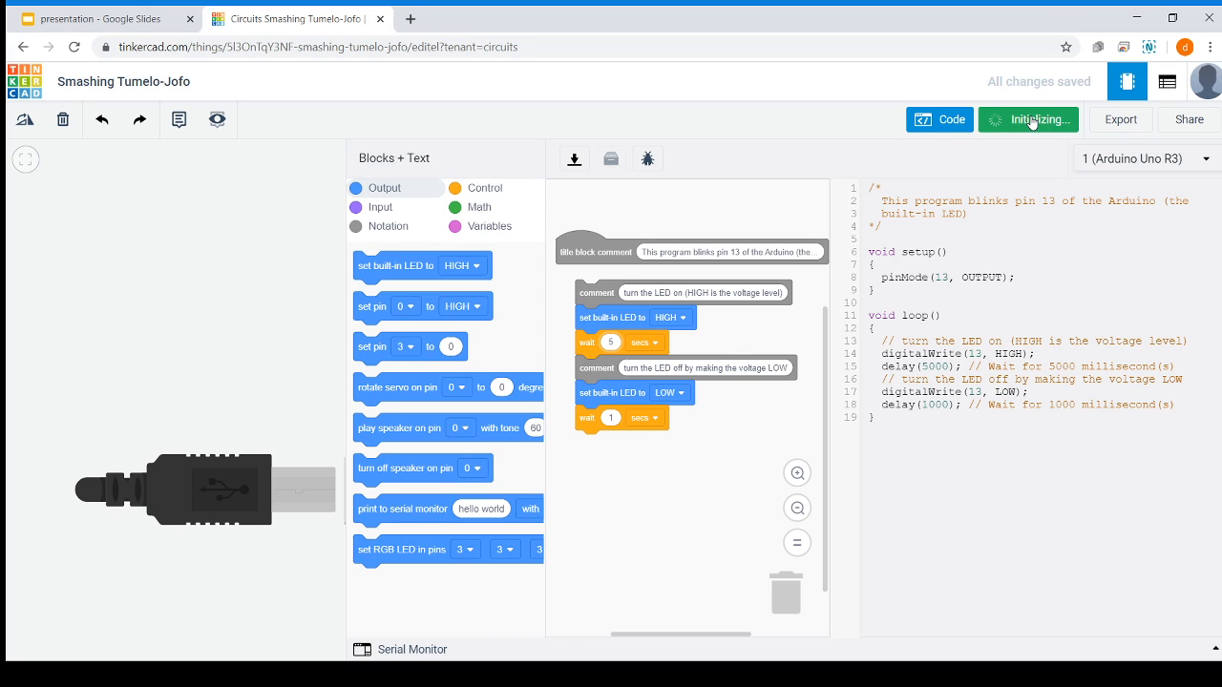
# - Hide the code, watch the Arduino's LED blink with the 5-second wait, and stop the simulation
pyautogui.click(900, 121)
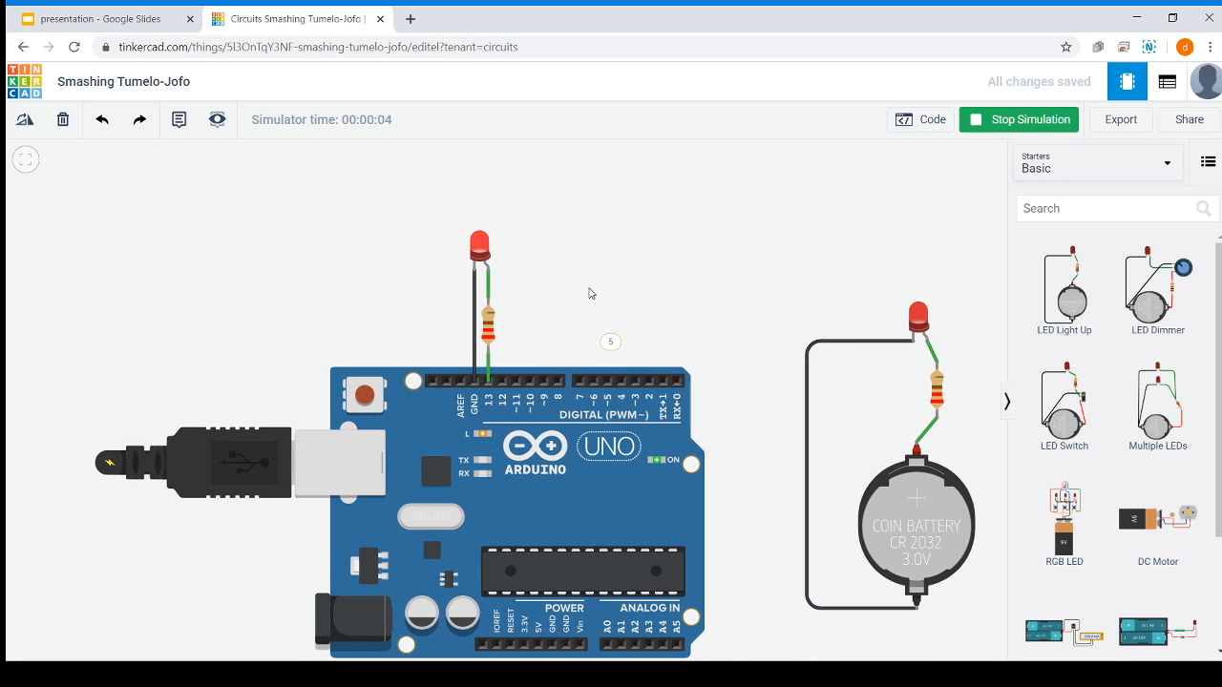
pyautogui.scroll(3, 503, 219)
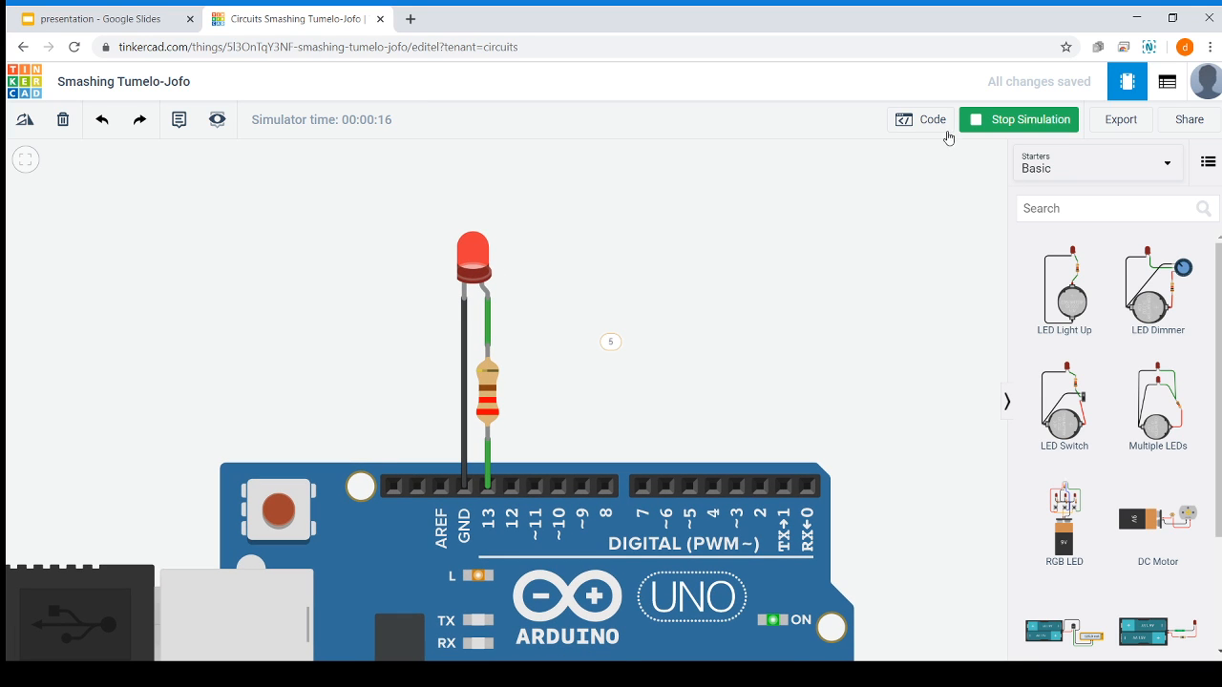
pyautogui.click(996, 124)
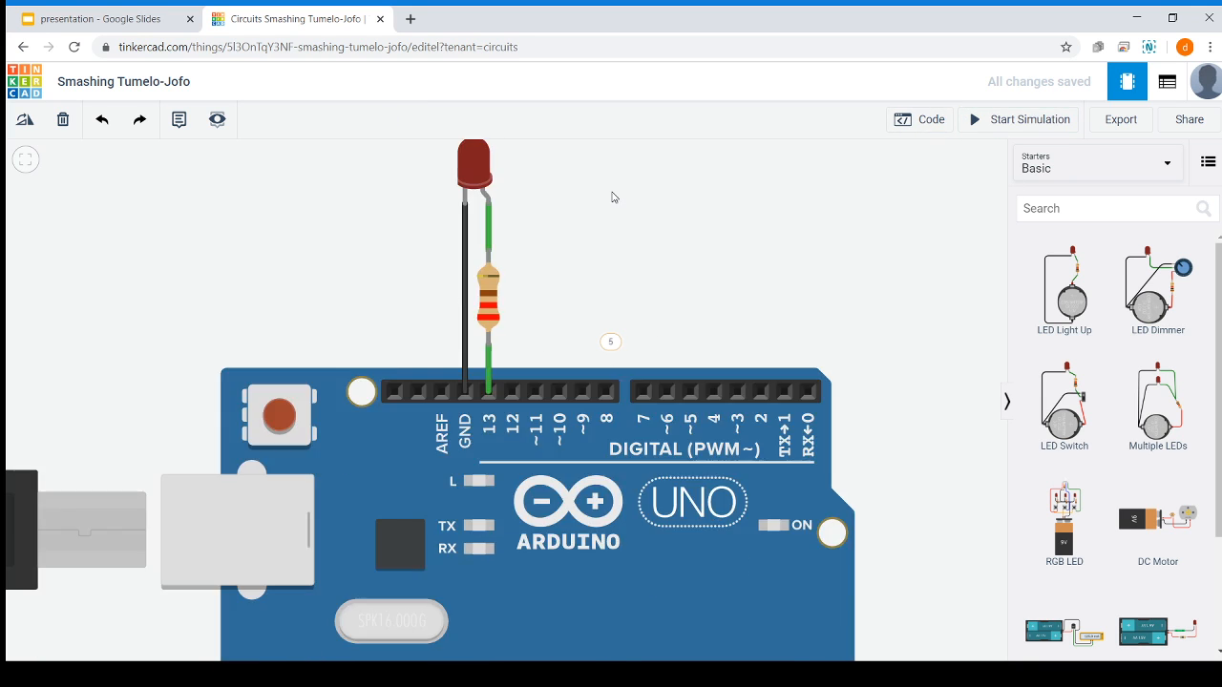
# - Examine the LED and resistor wired to pin 13 and GND on the Arduino, and compare them with the coin battery circuit
pyautogui.scroll(-5, 614, 198)
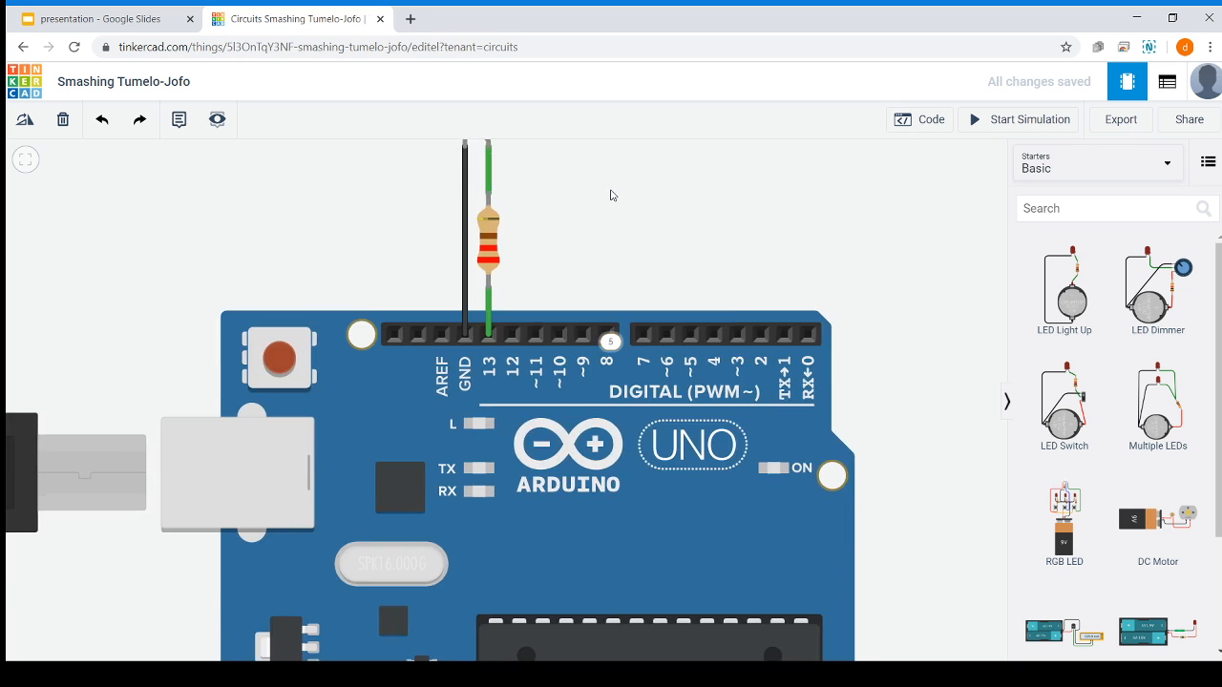
pyautogui.scroll(2, 548, 271)
pyautogui.scroll(2, 548, 273)
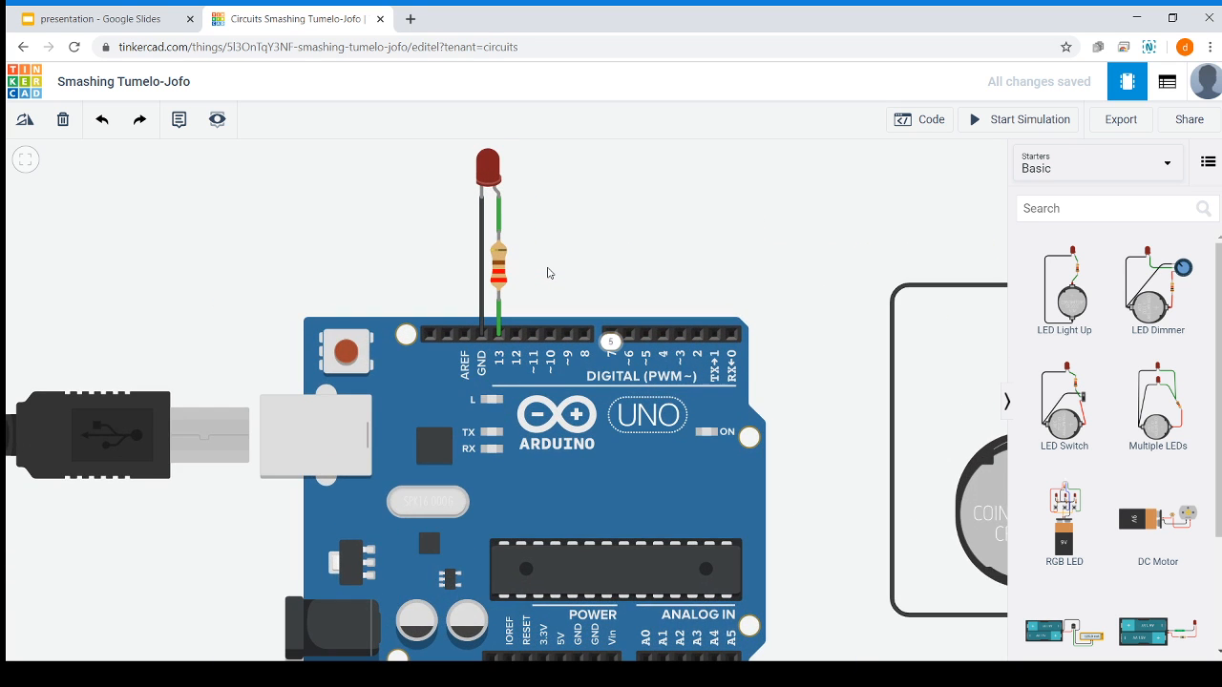
pyautogui.moveTo(530, 207); pyautogui.dragTo(570, 298)
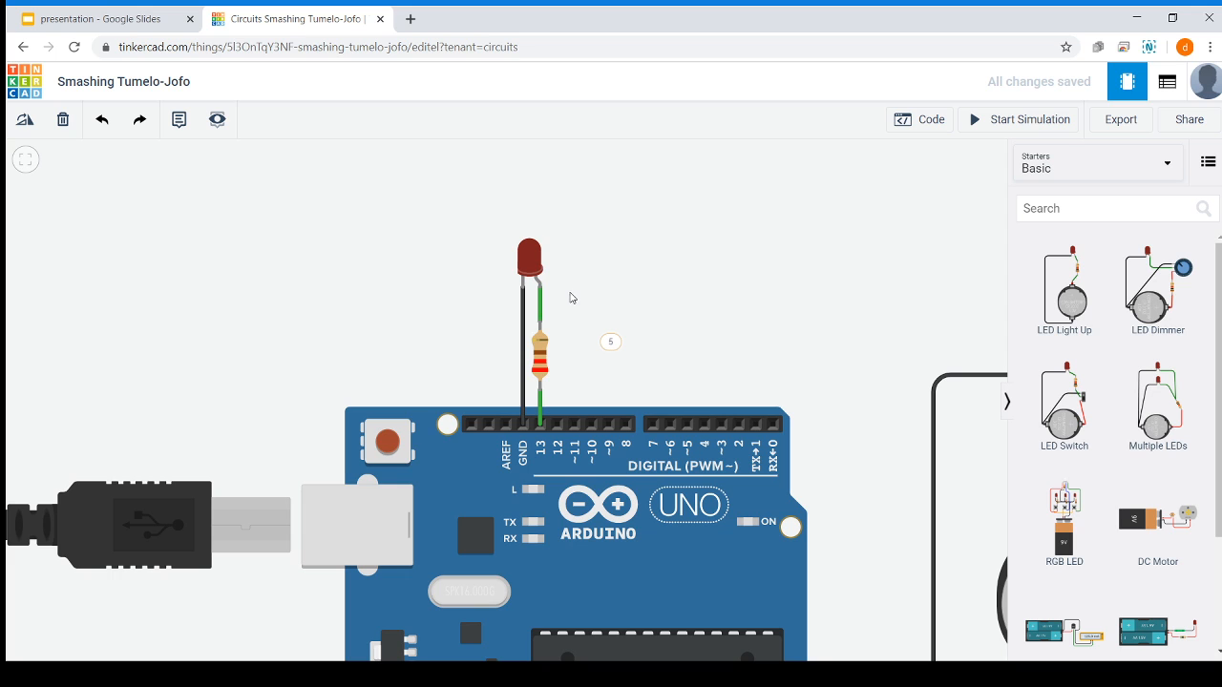
pyautogui.scroll(2, 619, 292)
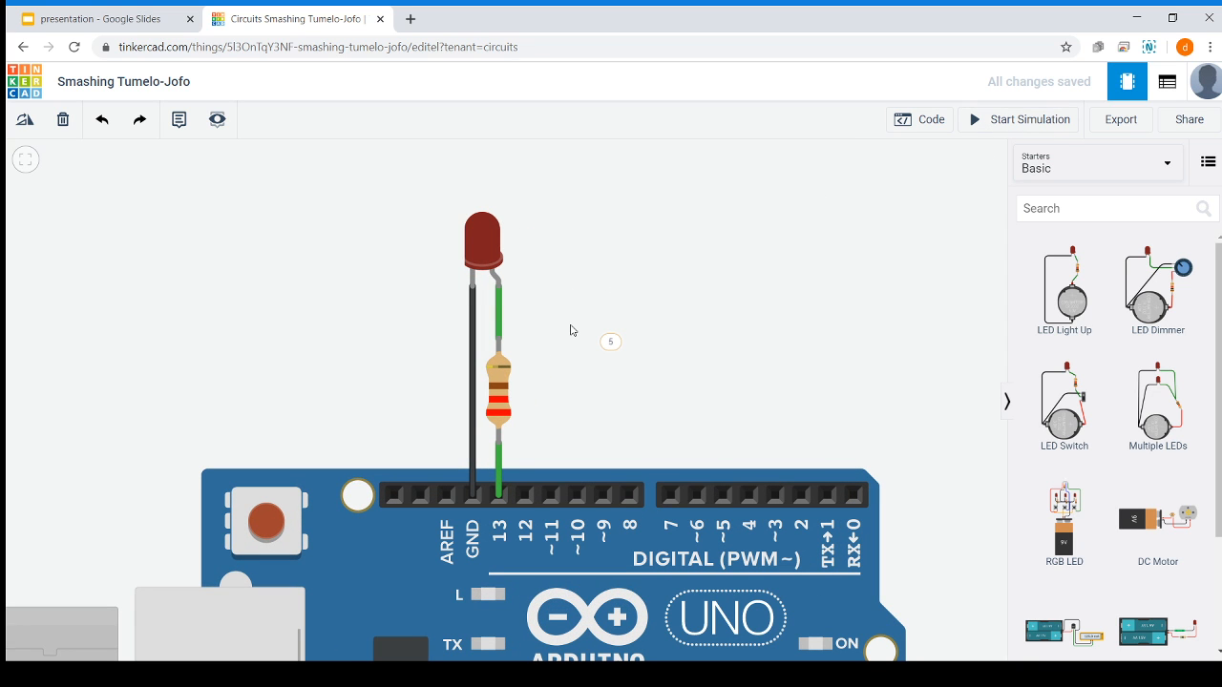
pyautogui.scroll(-1, 571, 330)
pyautogui.scroll(-2, 571, 330)
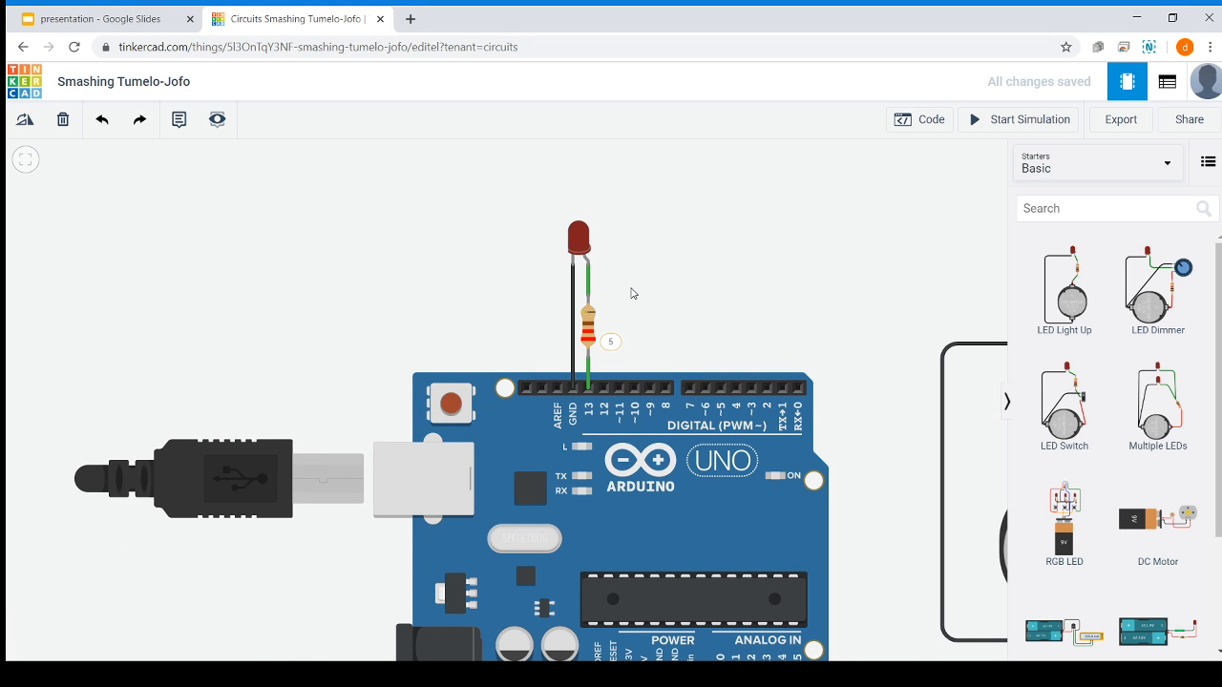
pyautogui.moveTo(632, 293); pyautogui.dragTo(549, 233)
pyautogui.moveTo(602, 264); pyautogui.dragTo(661, 333)
pyautogui.moveTo(743, 345); pyautogui.dragTo(696, 281)
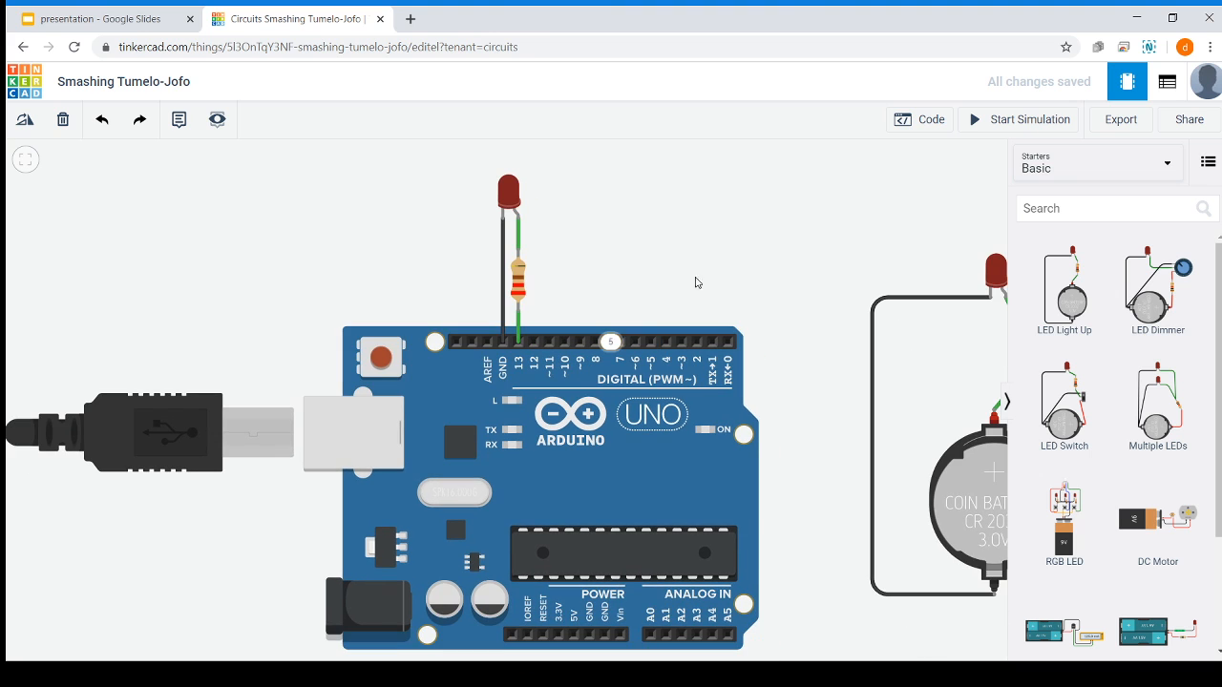
pyautogui.moveTo(566, 235); pyautogui.dragTo(642, 387)
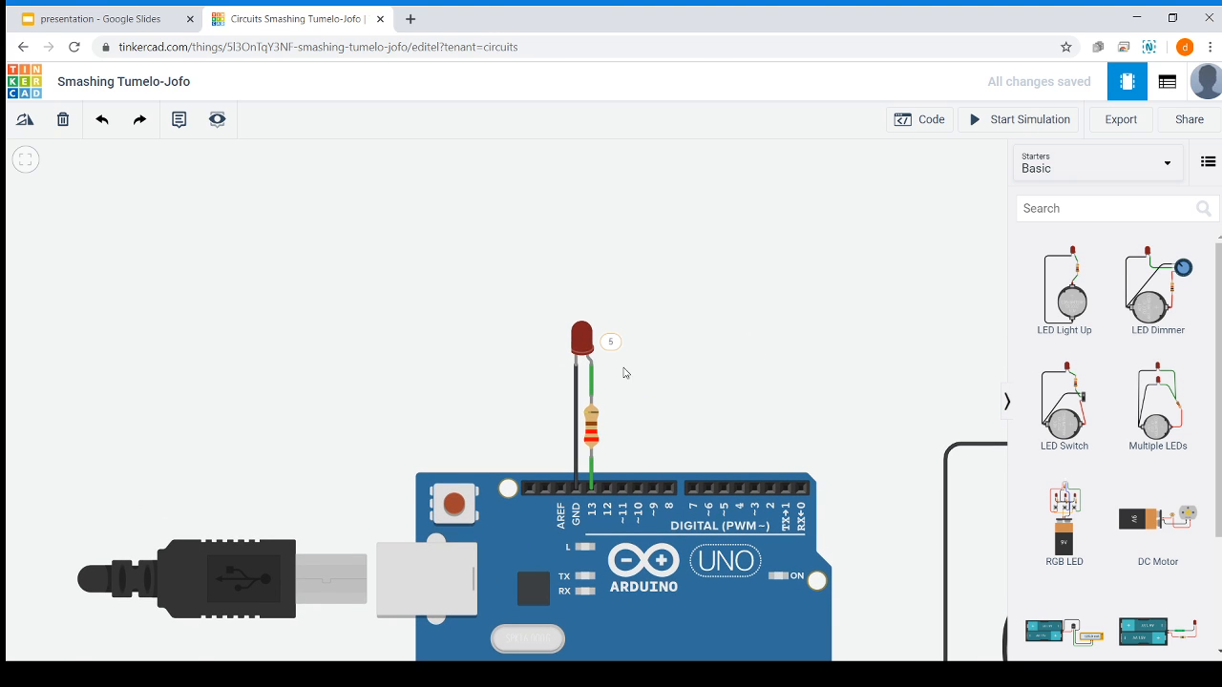
pyautogui.scroll(2, 624, 372)
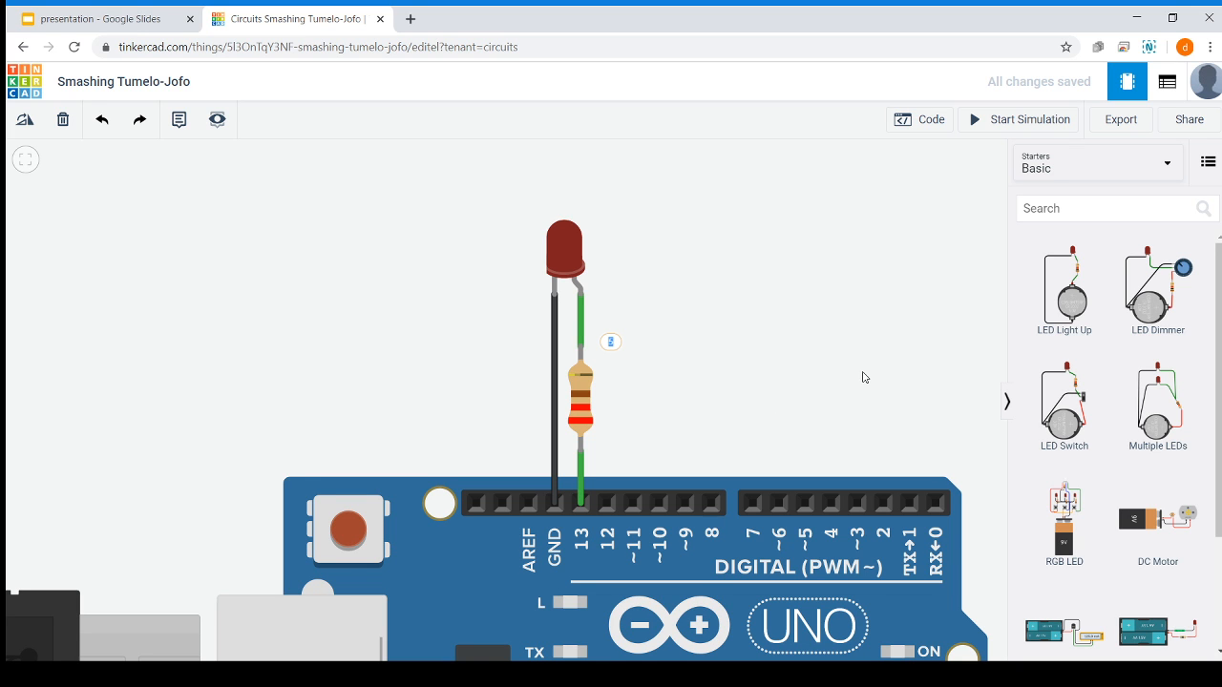
pyautogui.scroll(-2, 864, 377)
pyautogui.moveTo(862, 376); pyautogui.dragTo(295, 309)
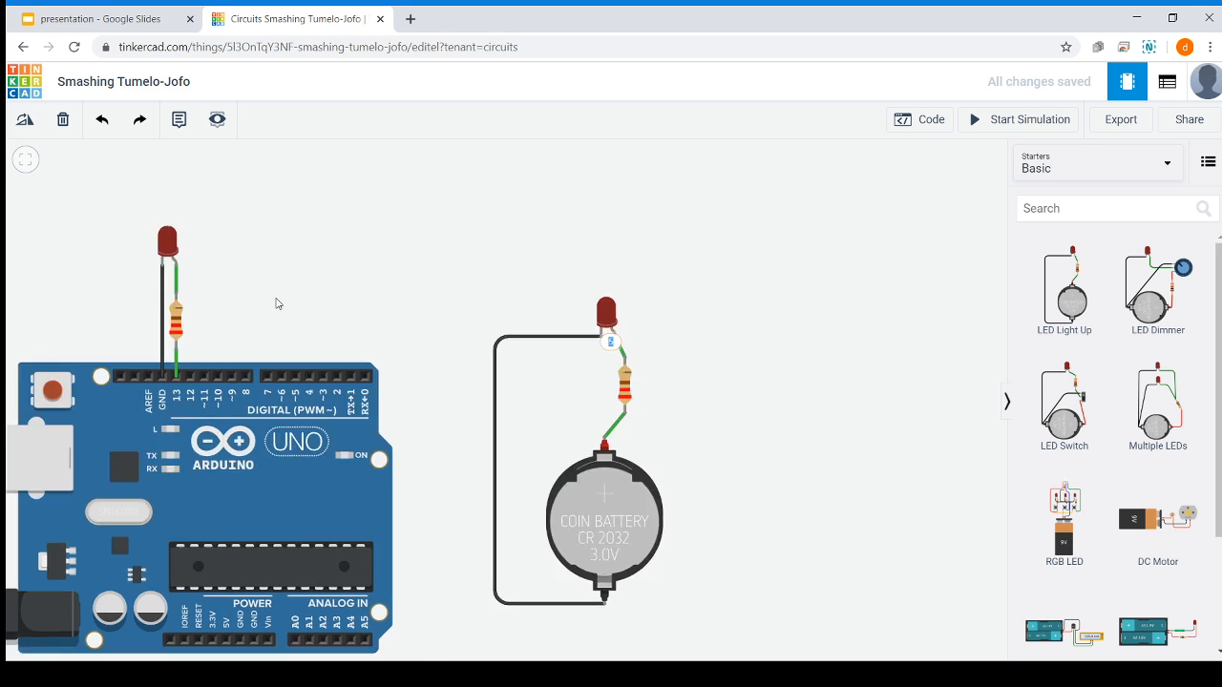
# - Delete the Arduino Uno R3 board together with its Blink code, and bring an empty area of the workplane into view
pyautogui.click(917, 119)
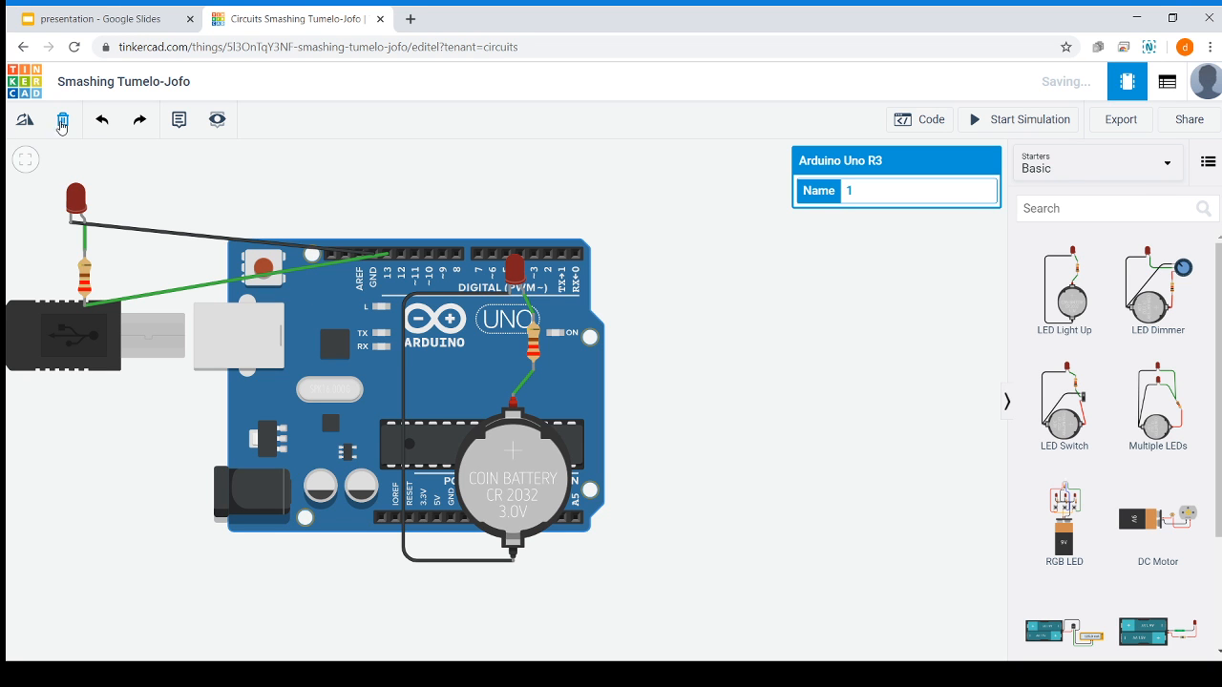
pyautogui.click(62, 122)
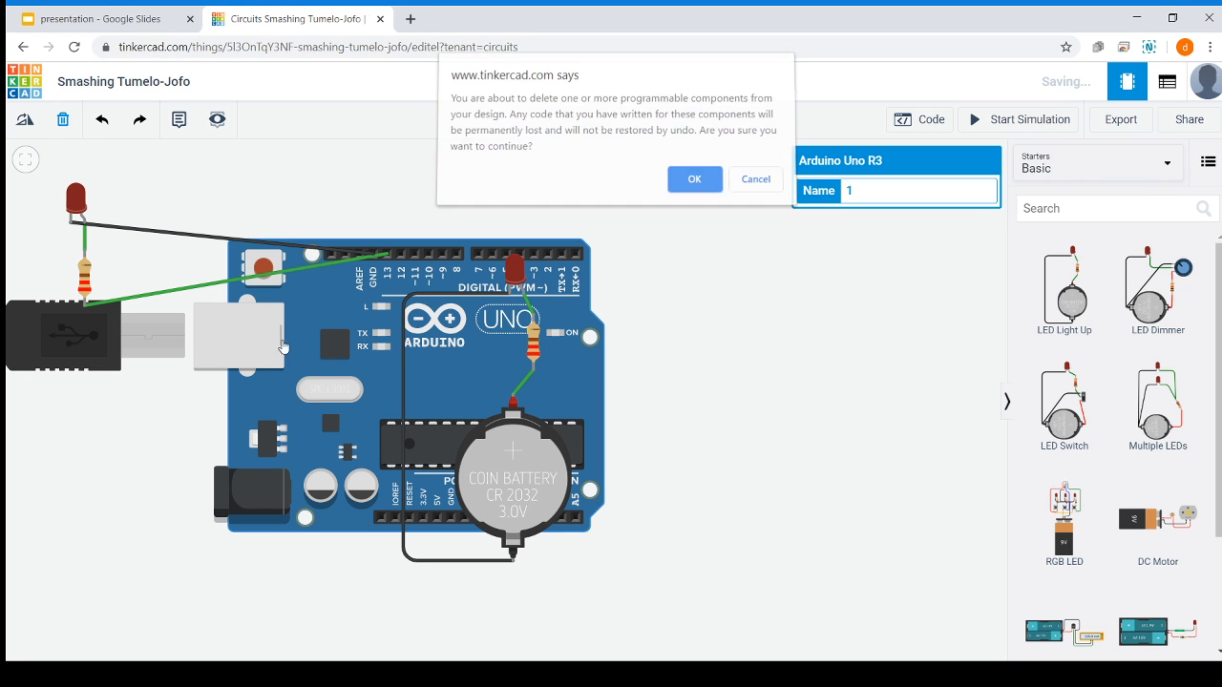
pyautogui.click(734, 181)
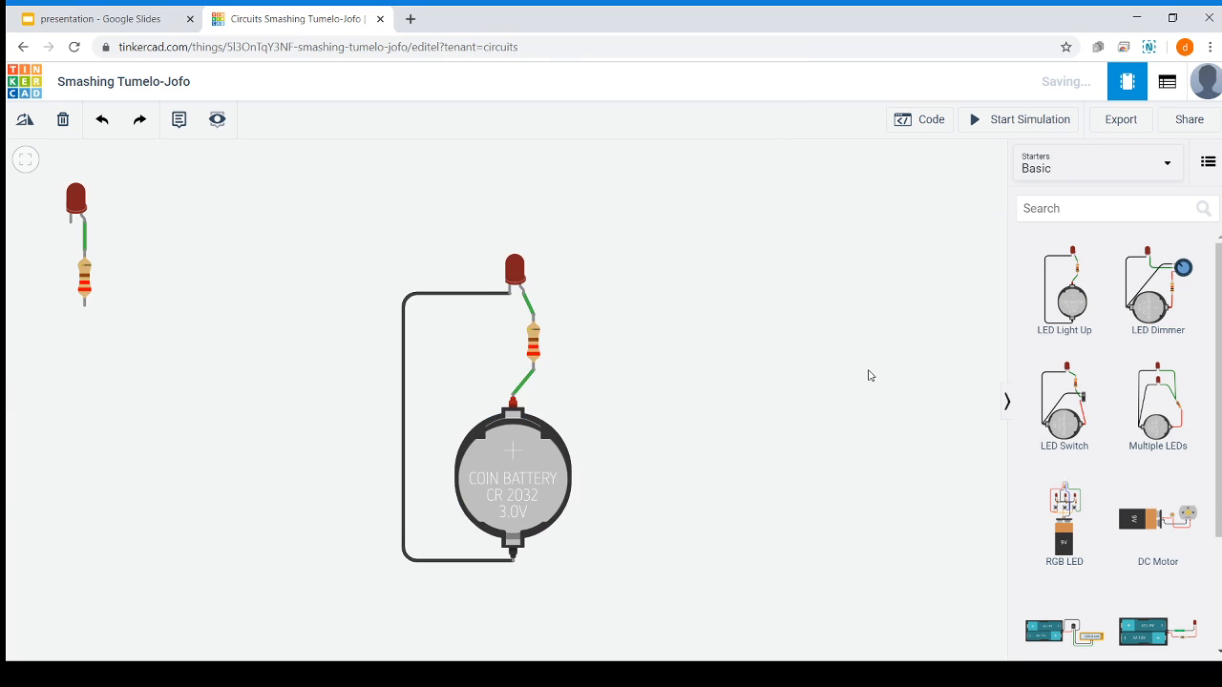
pyautogui.moveTo(868, 373); pyautogui.dragTo(194, 362)
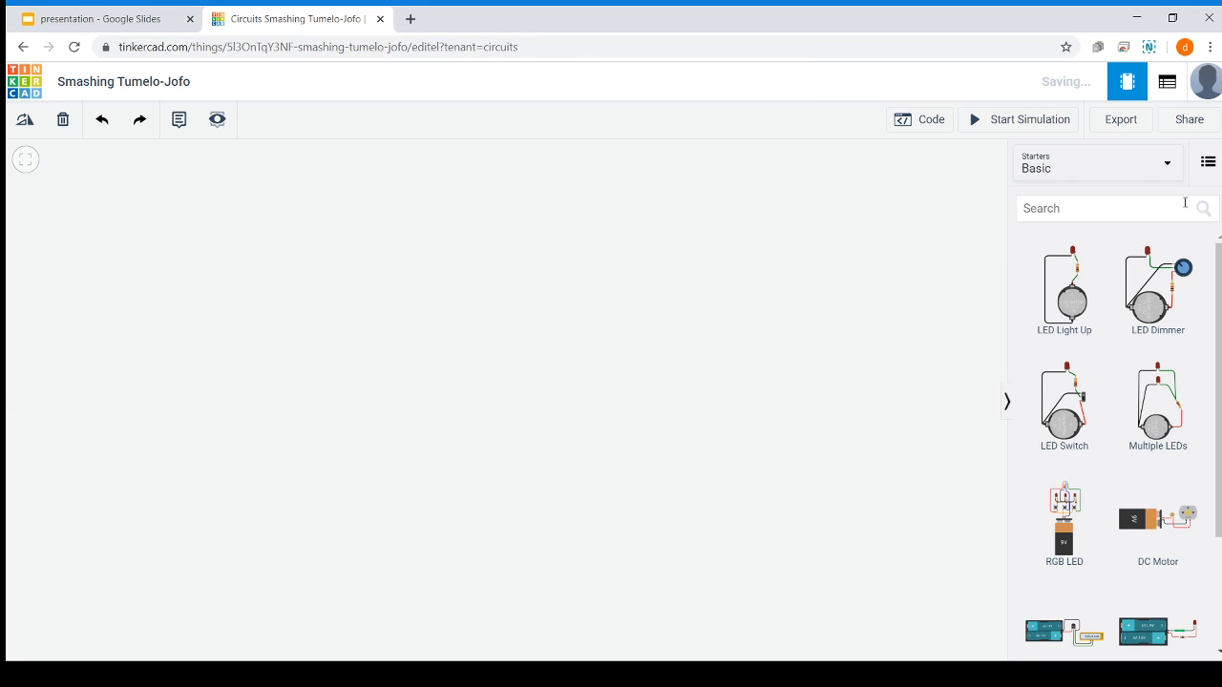
# - Browse the full component list and the Basic, Arduino and Circuit Assemblies starter collections
pyautogui.click(1142, 166)
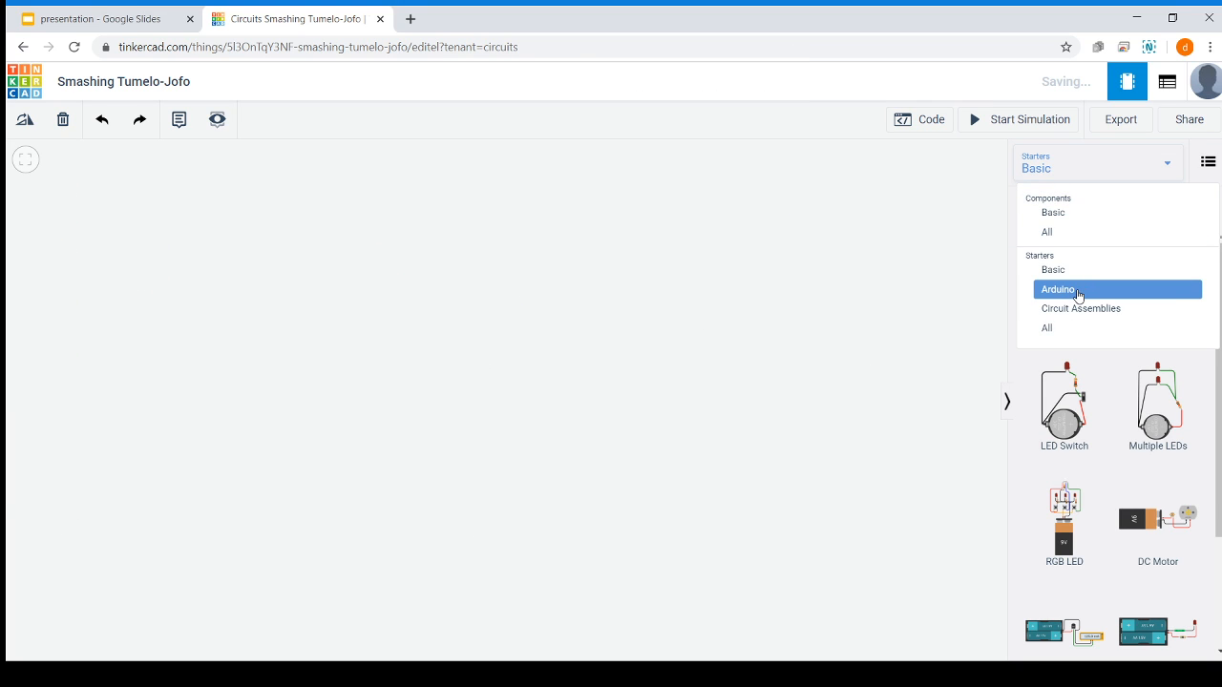
pyautogui.click(1054, 234)
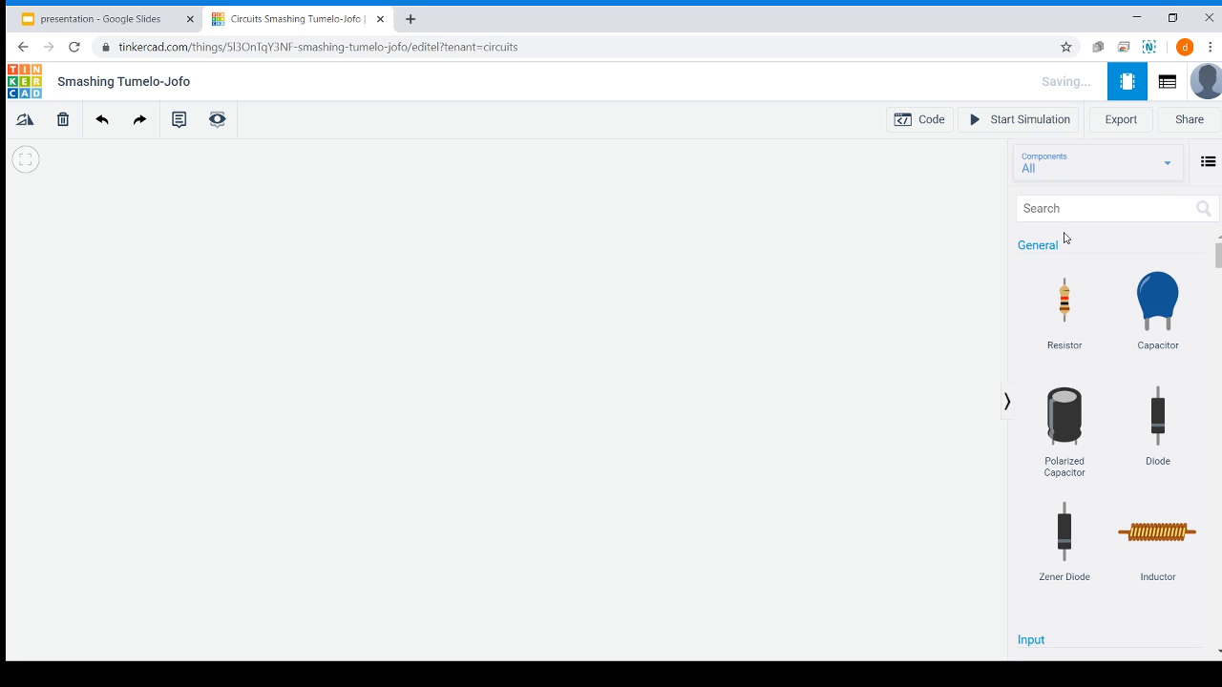
pyautogui.moveTo(1218, 261); pyautogui.dragTo(1218, 592)
pyautogui.click(1050, 181)
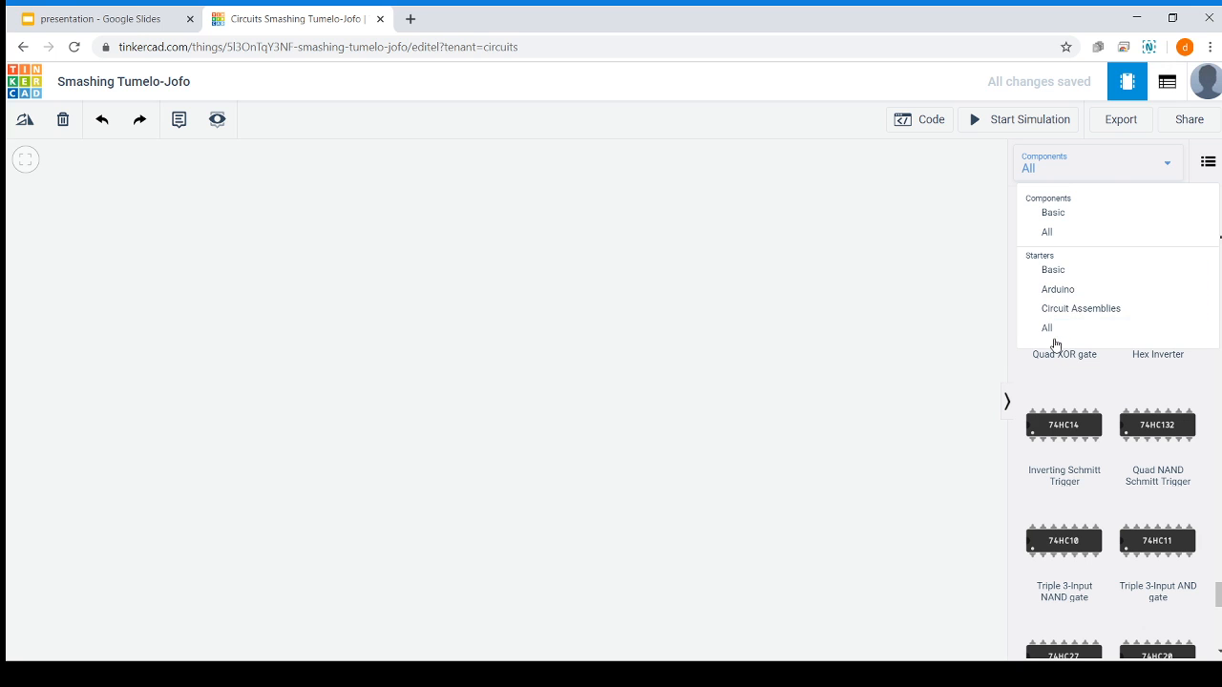
pyautogui.click(1050, 270)
pyautogui.click(1046, 160)
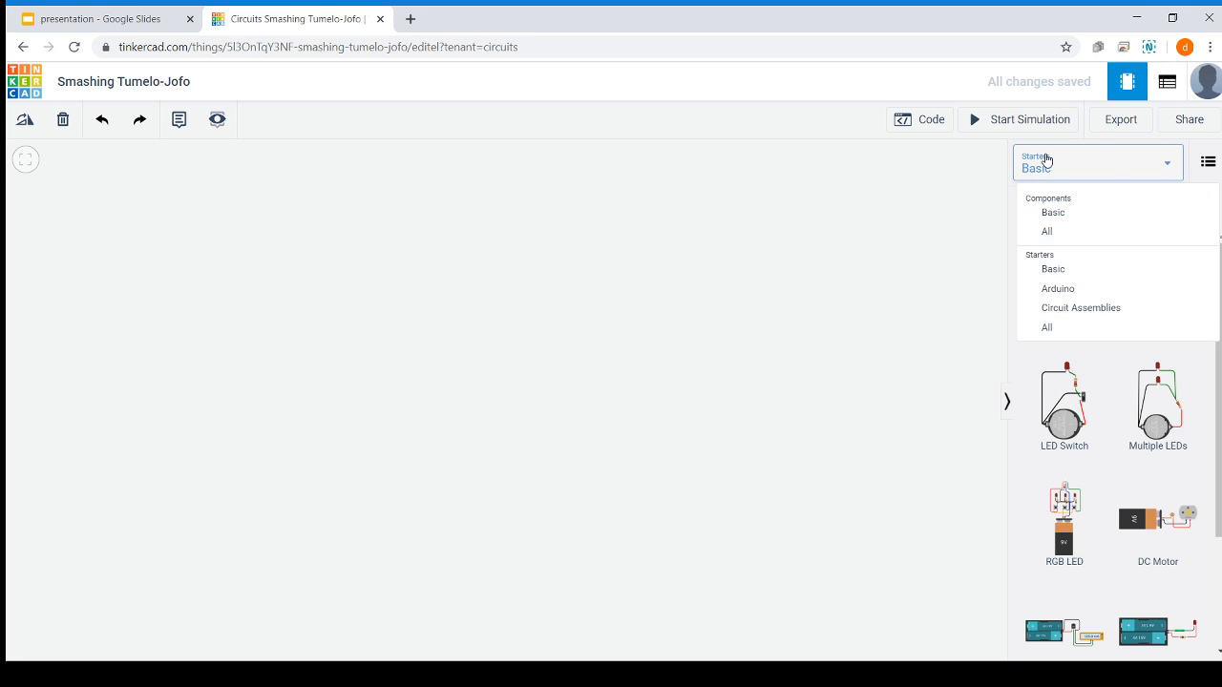
pyautogui.click(1086, 298)
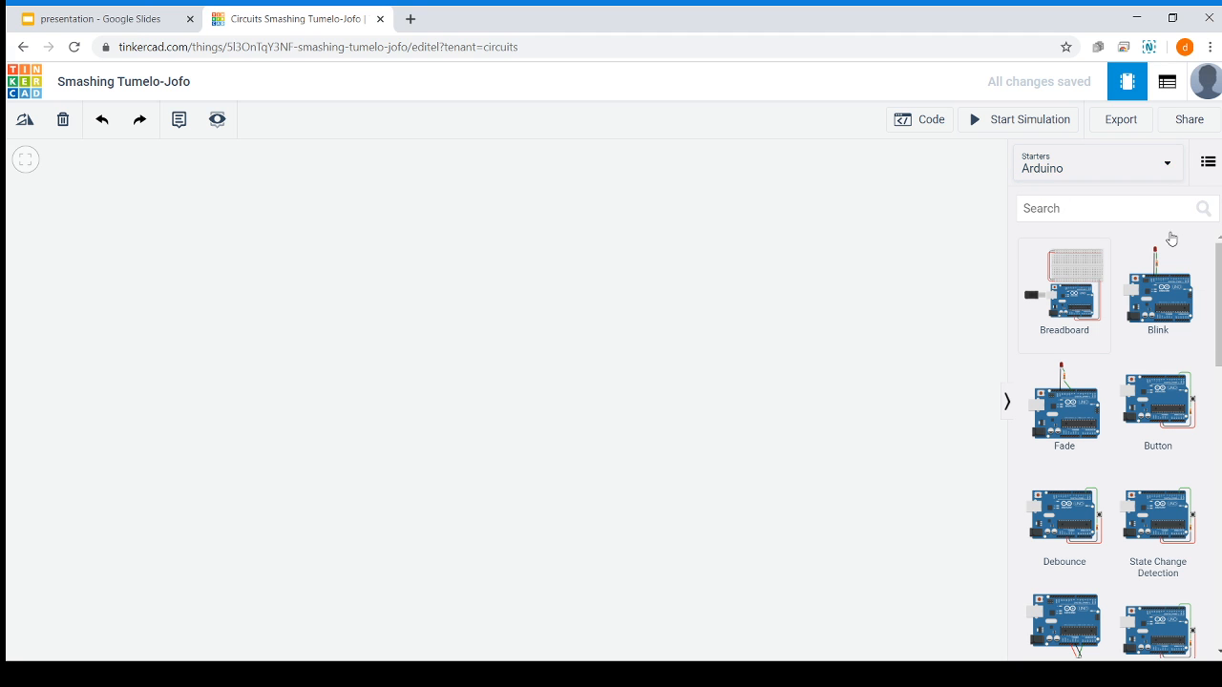
pyautogui.scroll(-5, 1168, 248)
pyautogui.scroll(-3, 1112, 444)
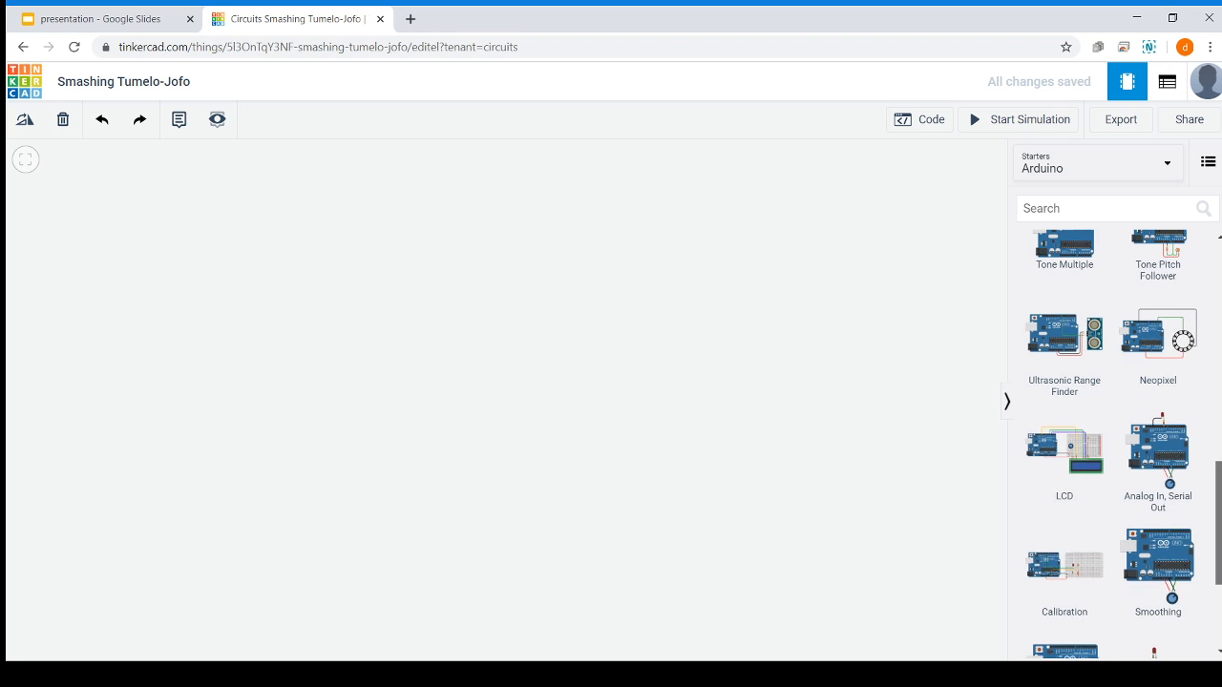
pyautogui.scroll(-1, 1112, 444)
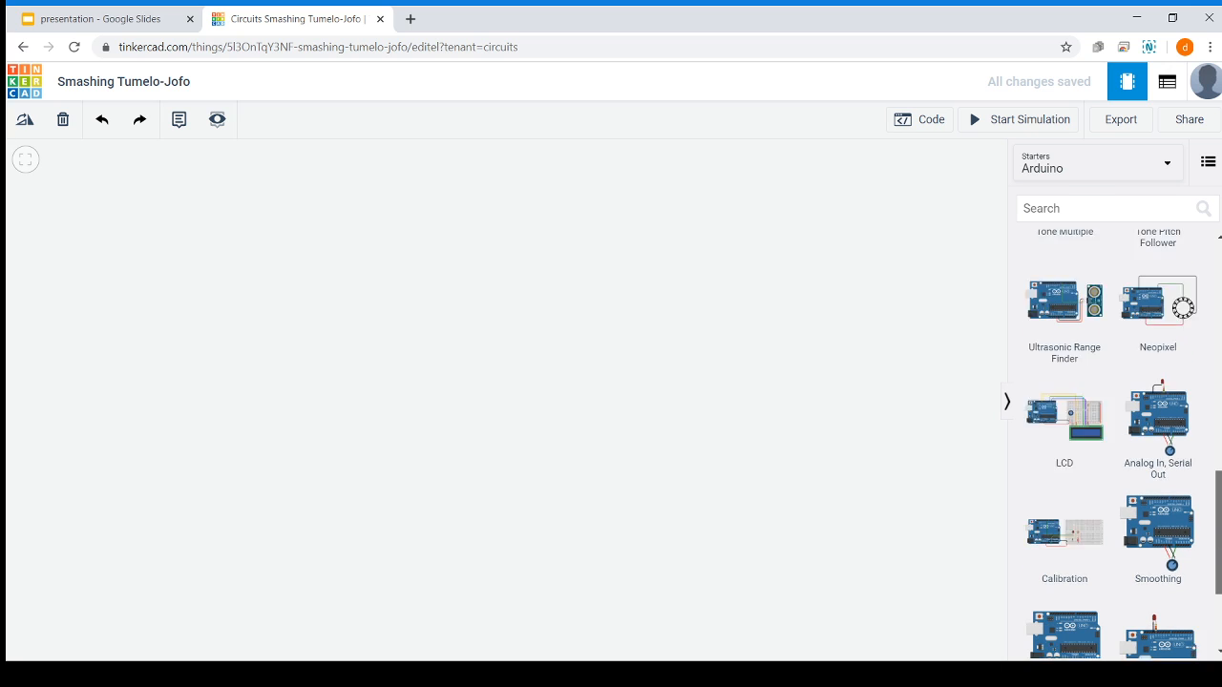
pyautogui.click(1099, 170)
pyautogui.click(1095, 310)
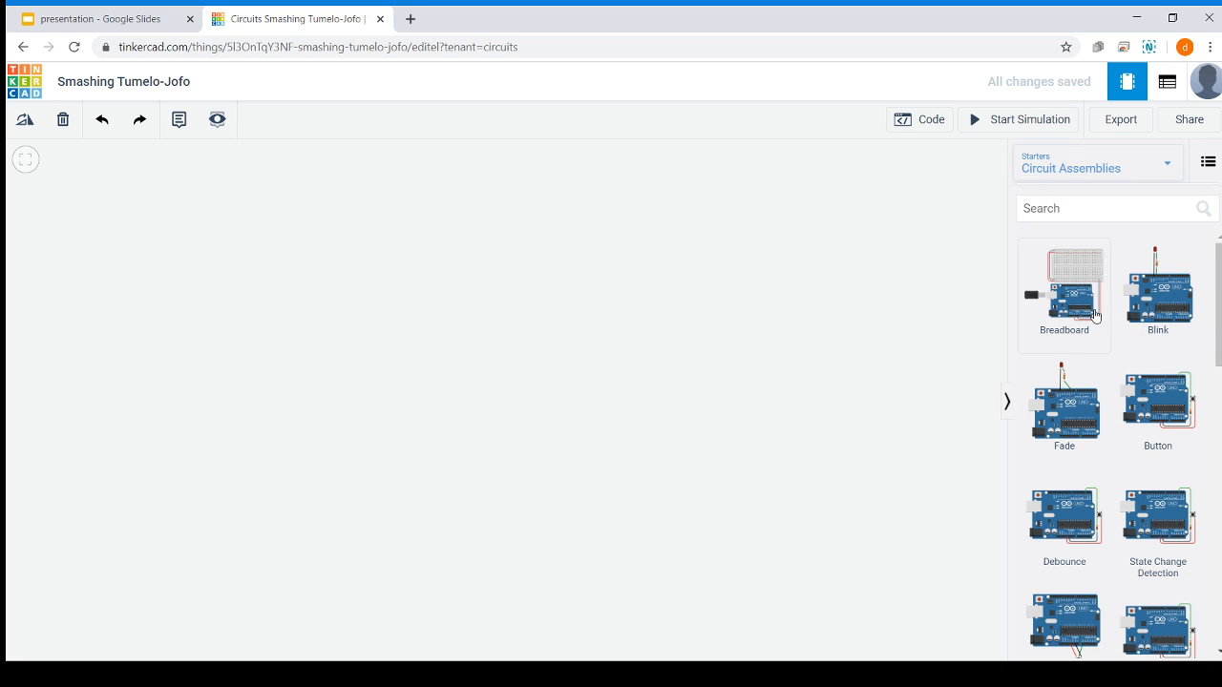
# - List all components, search for "arduino", and place an Arduino Uno R3 on the workplane
pyautogui.click(1115, 172)
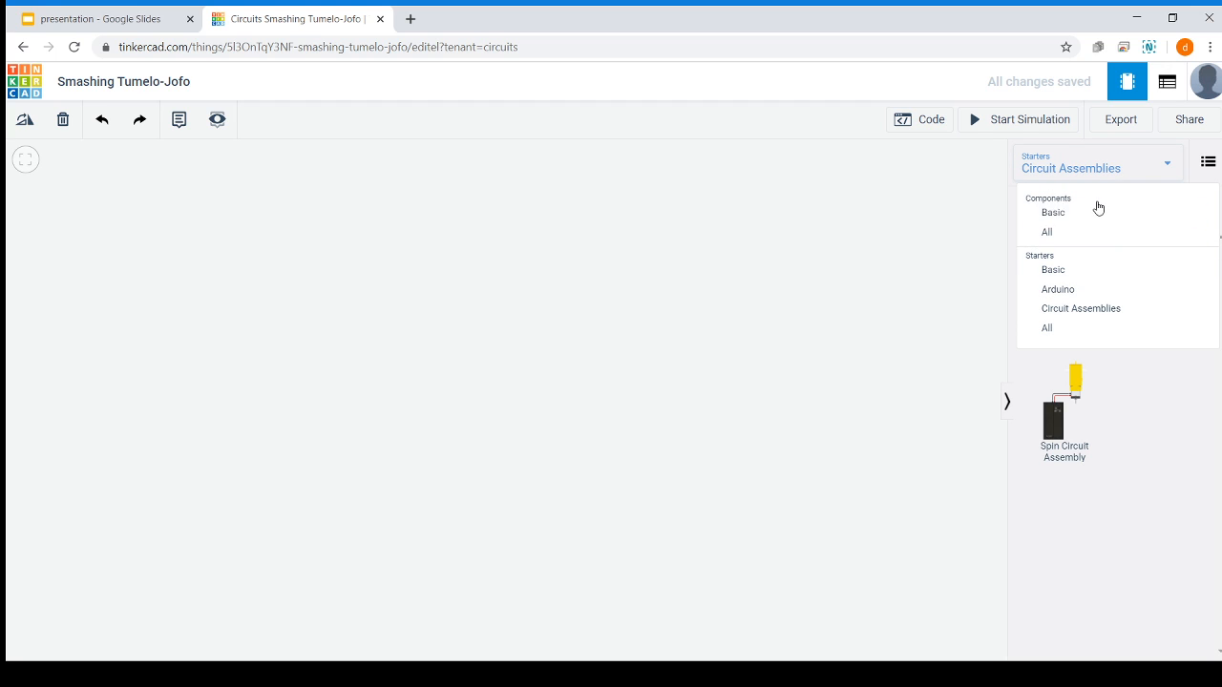
pyautogui.click(1064, 238)
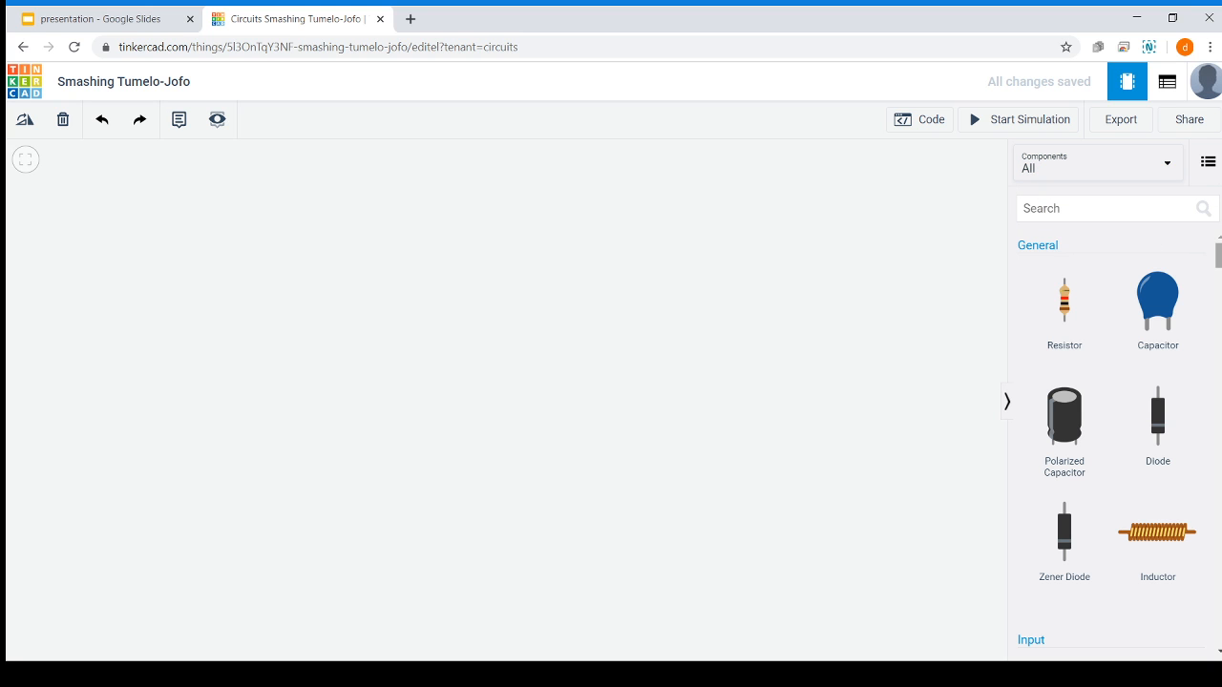
pyautogui.scroll(-4, 1112, 439)
pyautogui.scroll(4, 1112, 439)
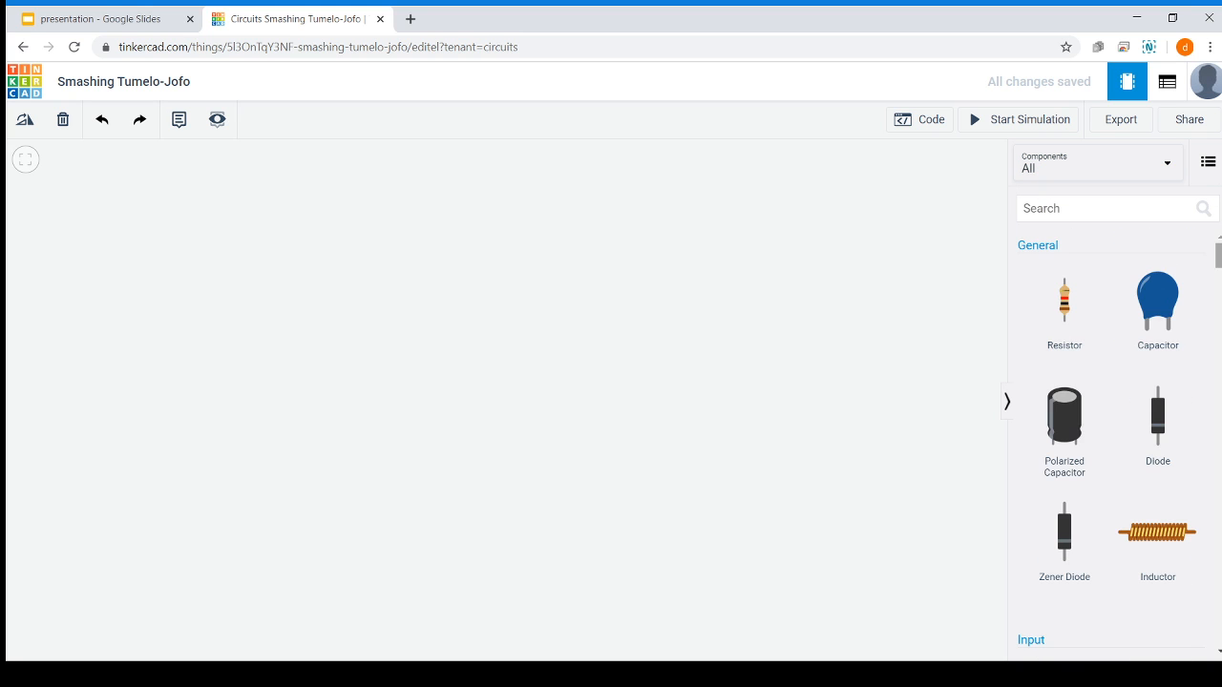
pyautogui.click(1097, 210)
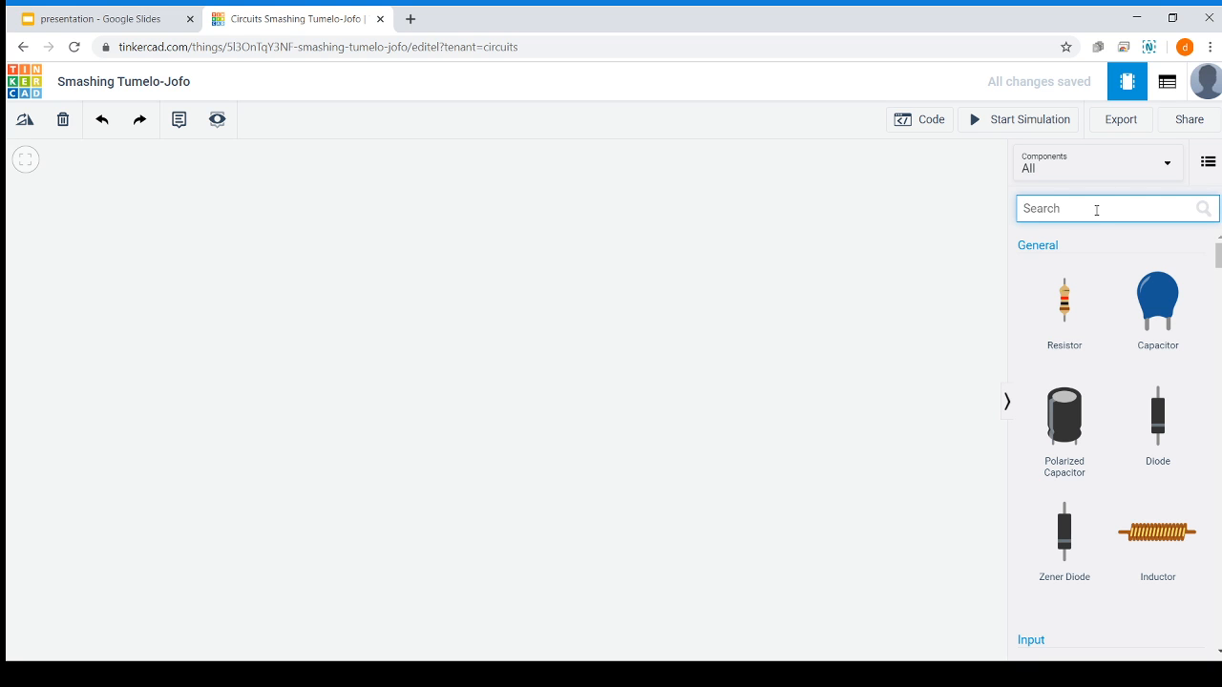
pyautogui.write('arduino')
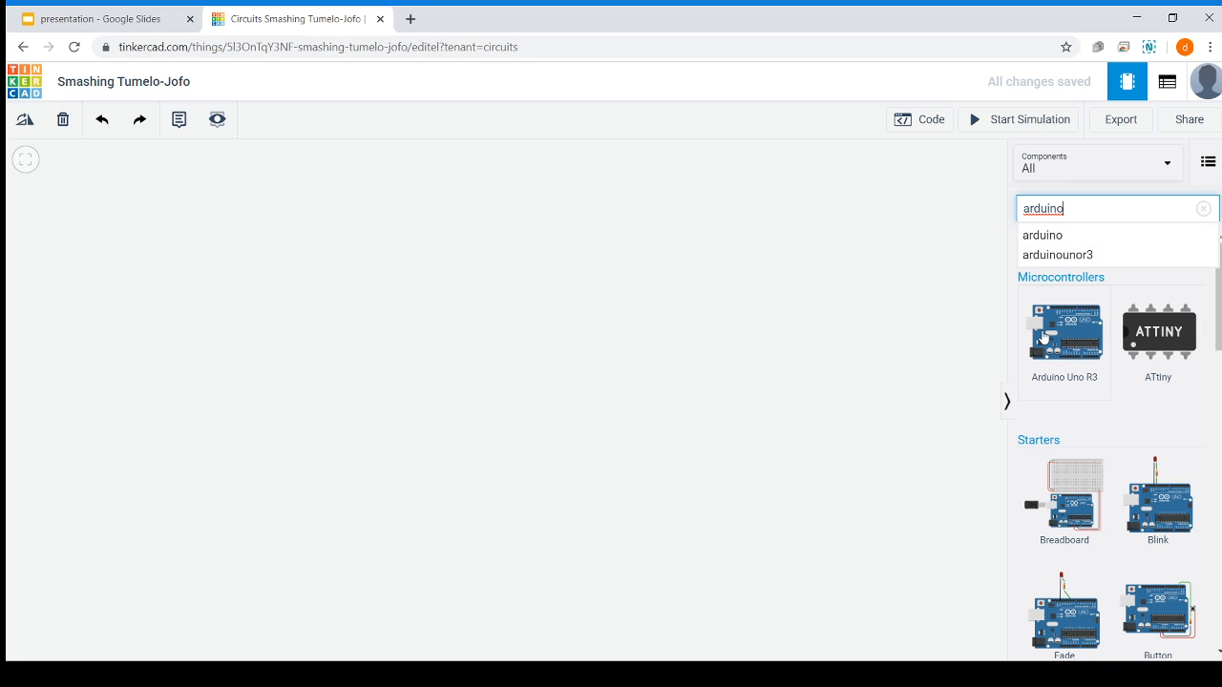
pyautogui.click(556, 382)
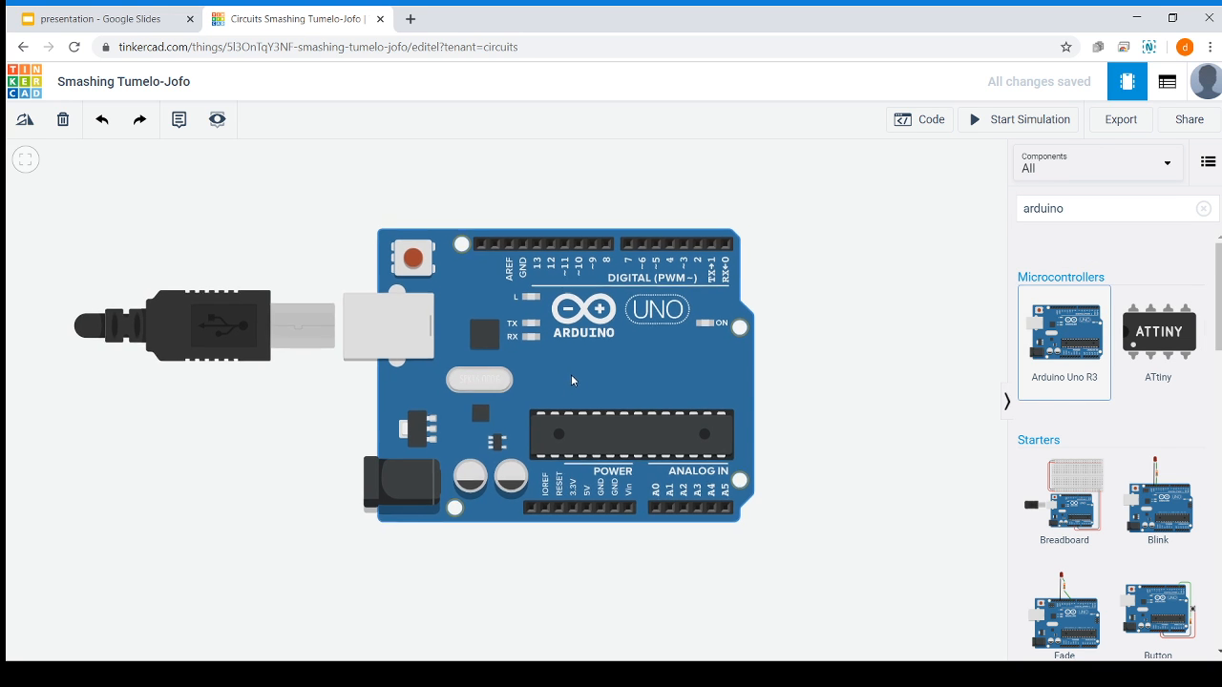
# - Search the components for "led" and place a red LED above the Arduino's AREF and GND pins
pyautogui.doubleClick(1093, 210)
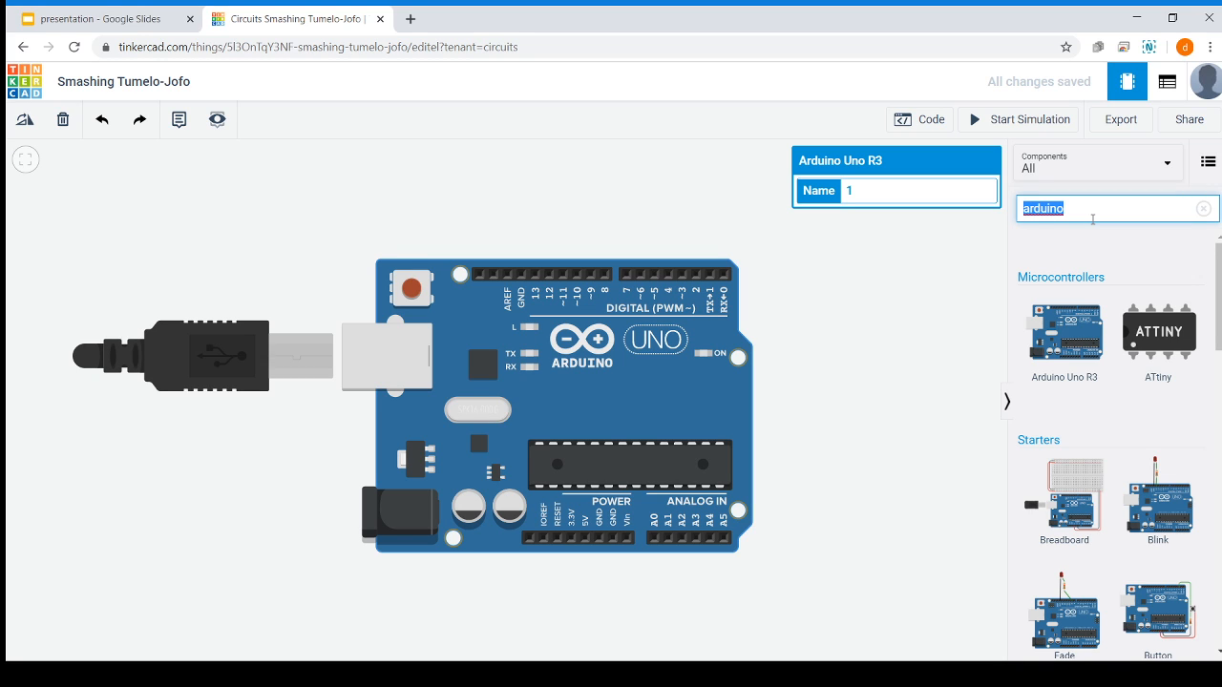
pyautogui.write('led')
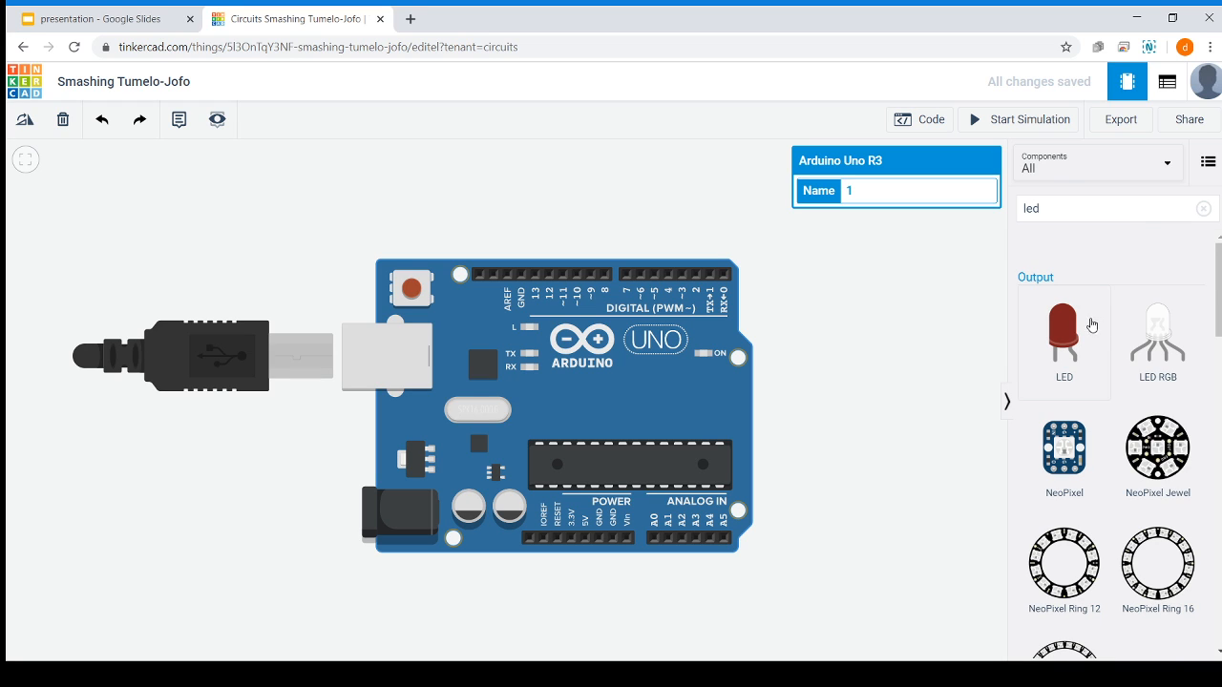
pyautogui.moveTo(1091, 326); pyautogui.dragTo(502, 197)
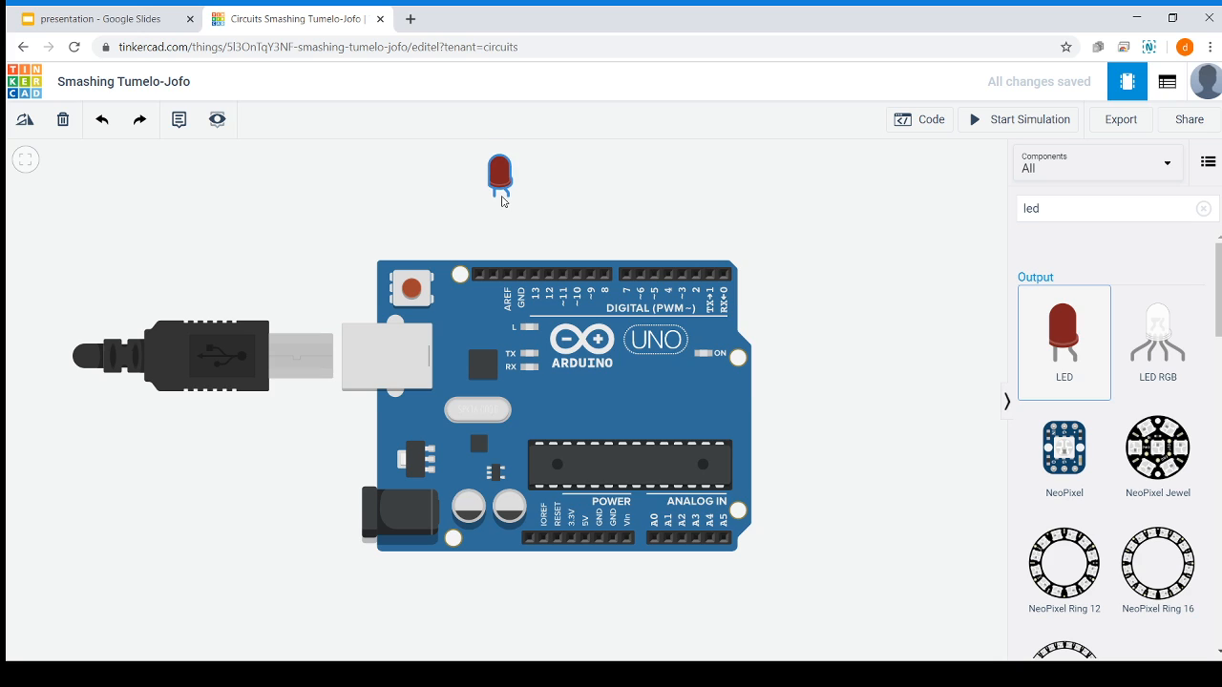
# - Search the components for "res" and place a resistor just below the red LED, shifting the LED up to make room
pyautogui.doubleClick(1119, 207)
pyautogui.write('resx')
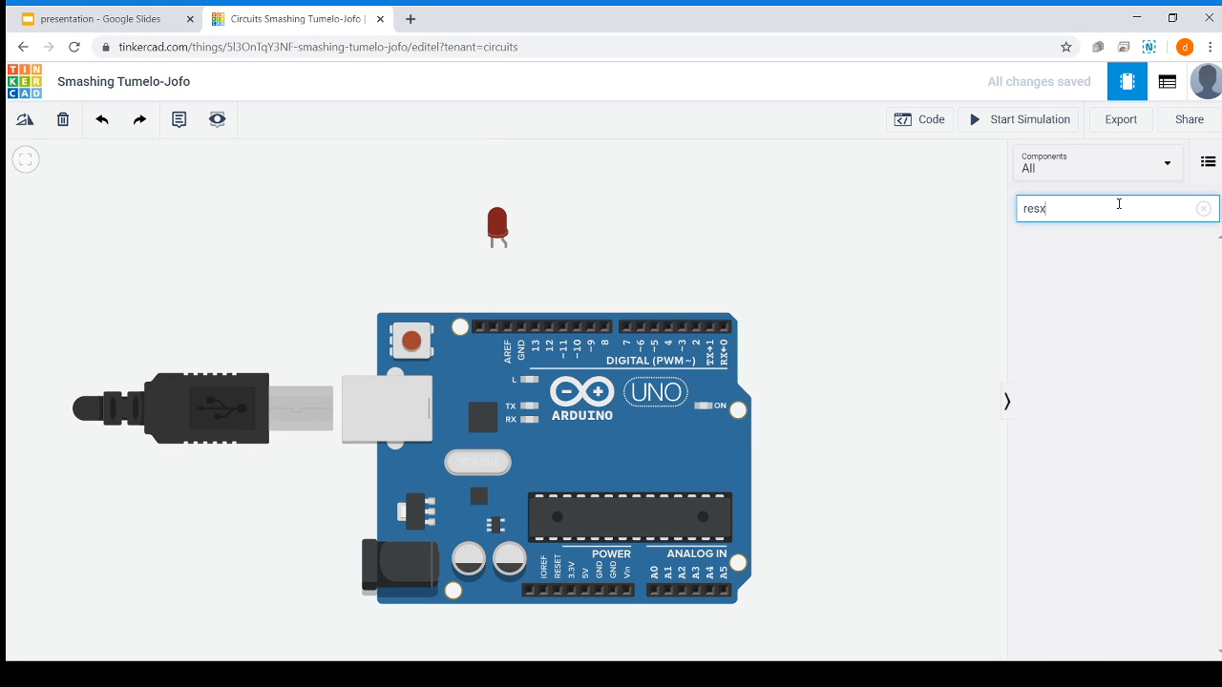
pyautogui.press('BackSpace')
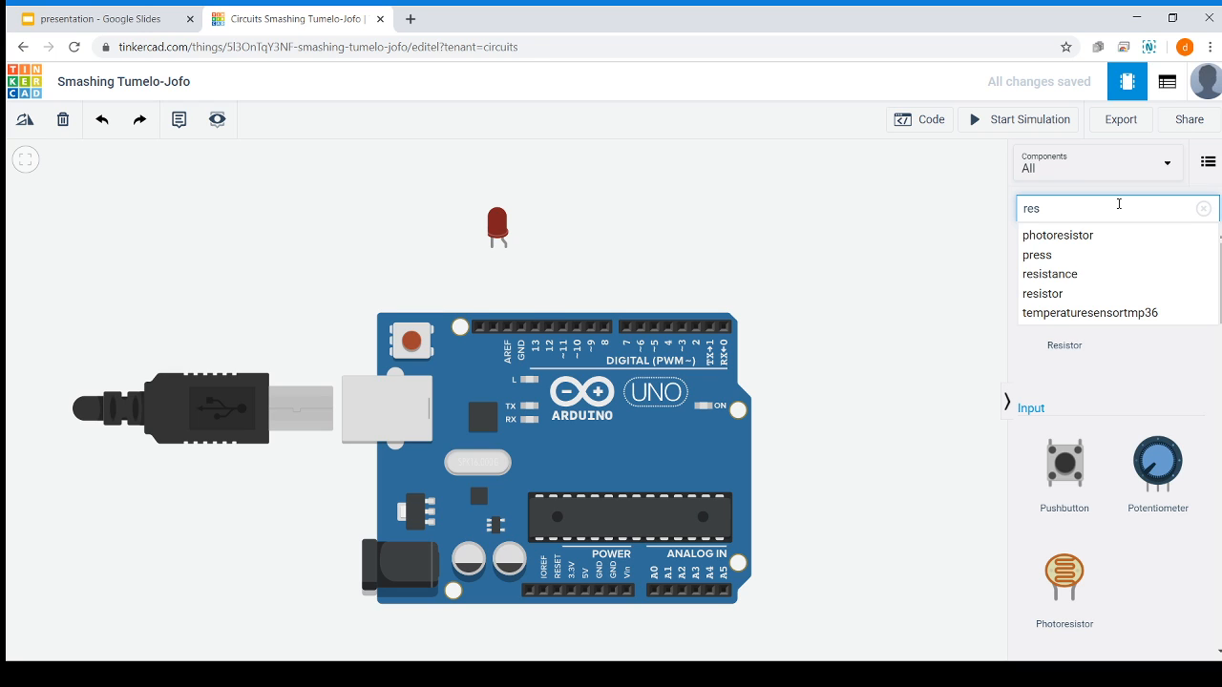
pyautogui.moveTo(1065, 300); pyautogui.dragTo(548, 159)
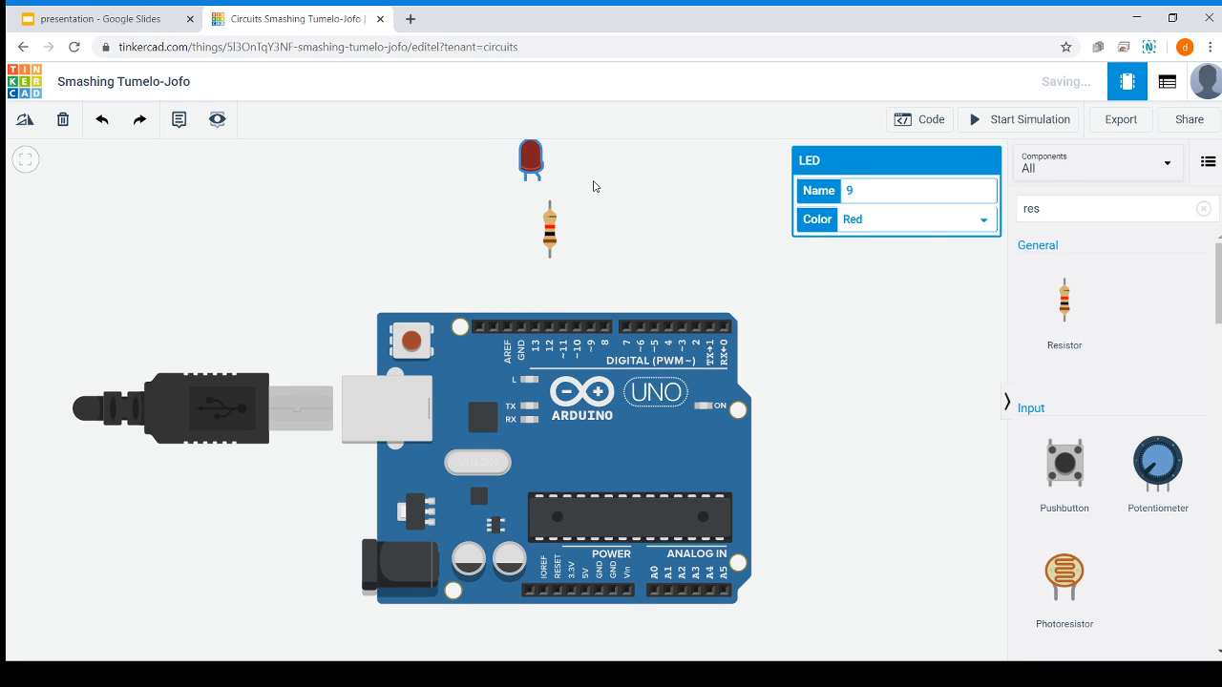
pyautogui.click(558, 188)
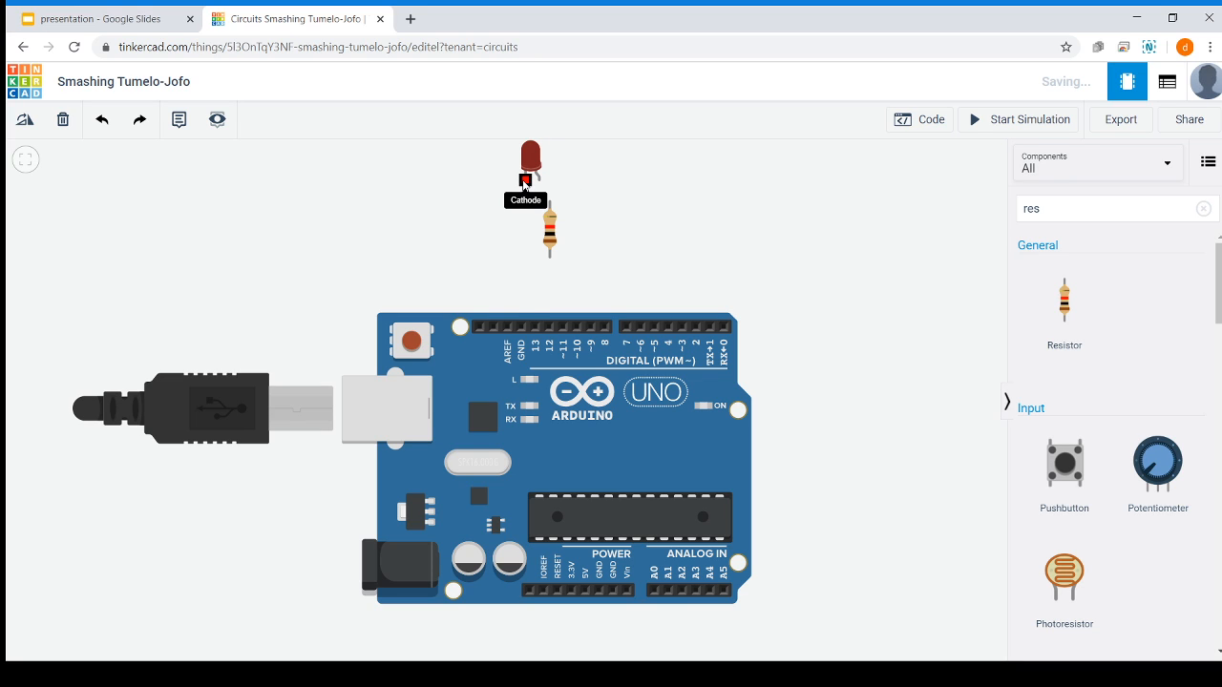
# - Wire the red LED's cathode to the Arduino's GND pin and colour the wire black
pyautogui.moveTo(524, 182); pyautogui.dragTo(521, 327)
pyautogui.click(886, 192)
pyautogui.click(889, 210)
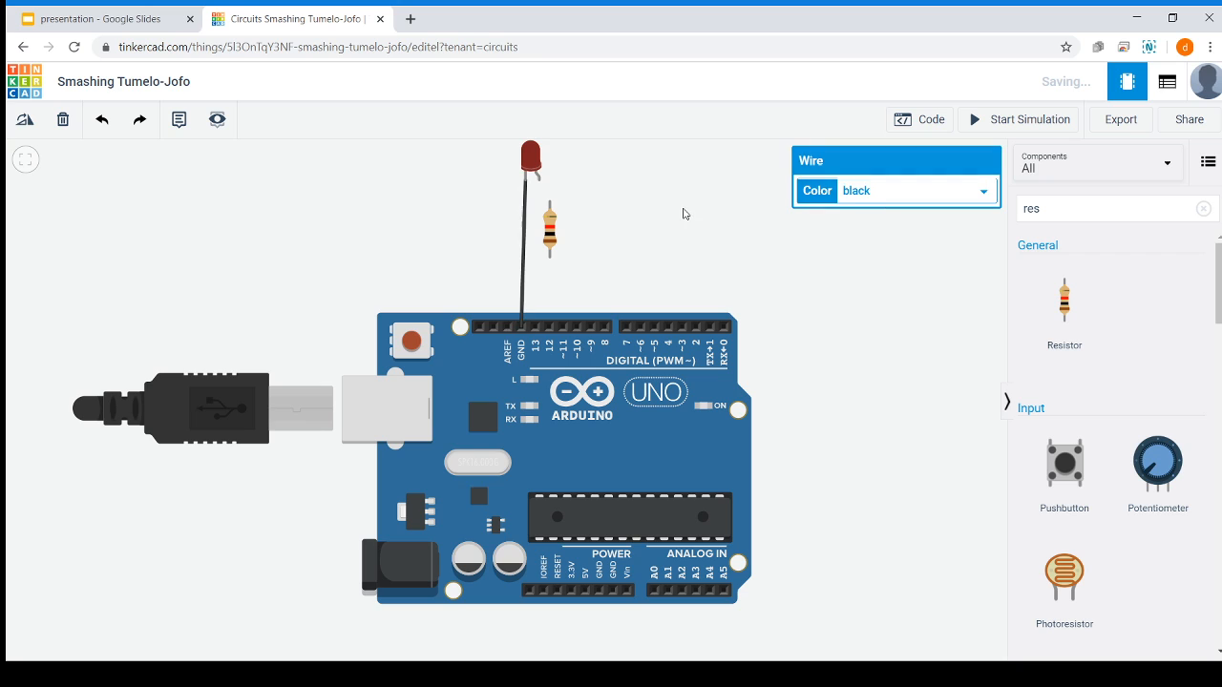
pyautogui.click(681, 210)
# - Connect the red LED's anode through the resistor to Arduino pin 13, and align the resistor beneath the anode
pyautogui.moveTo(540, 186); pyautogui.dragTo(551, 205)
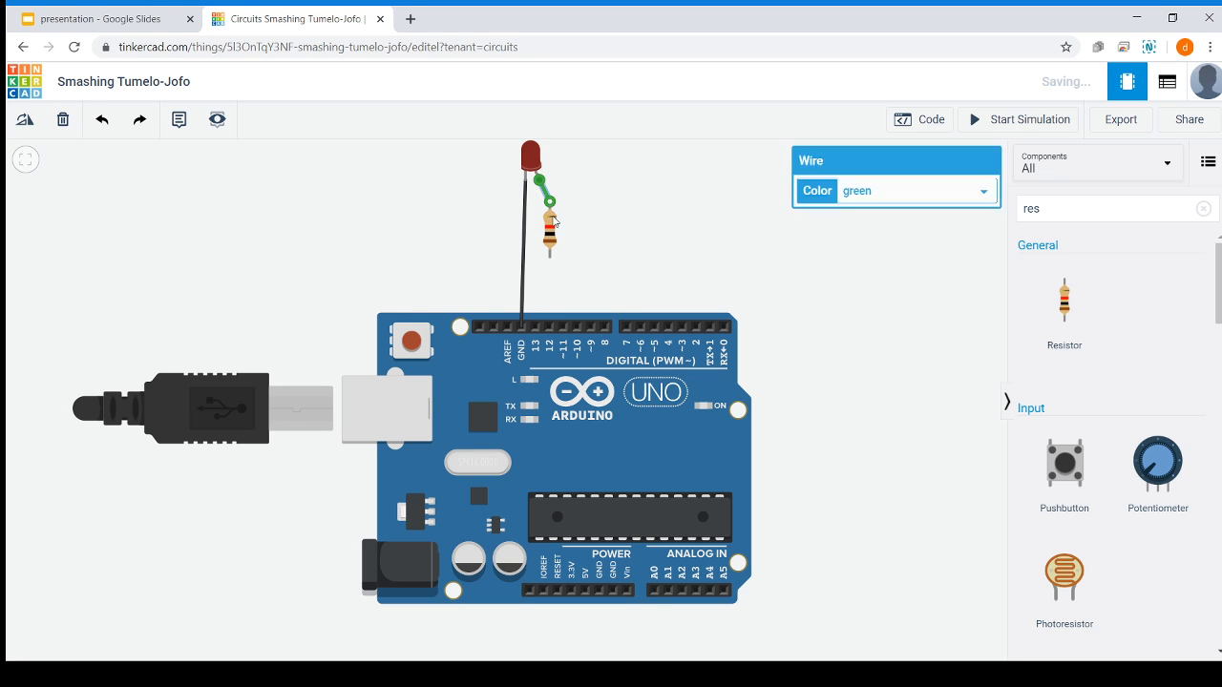
pyautogui.moveTo(550, 254); pyautogui.dragTo(536, 327)
pyautogui.click(589, 286)
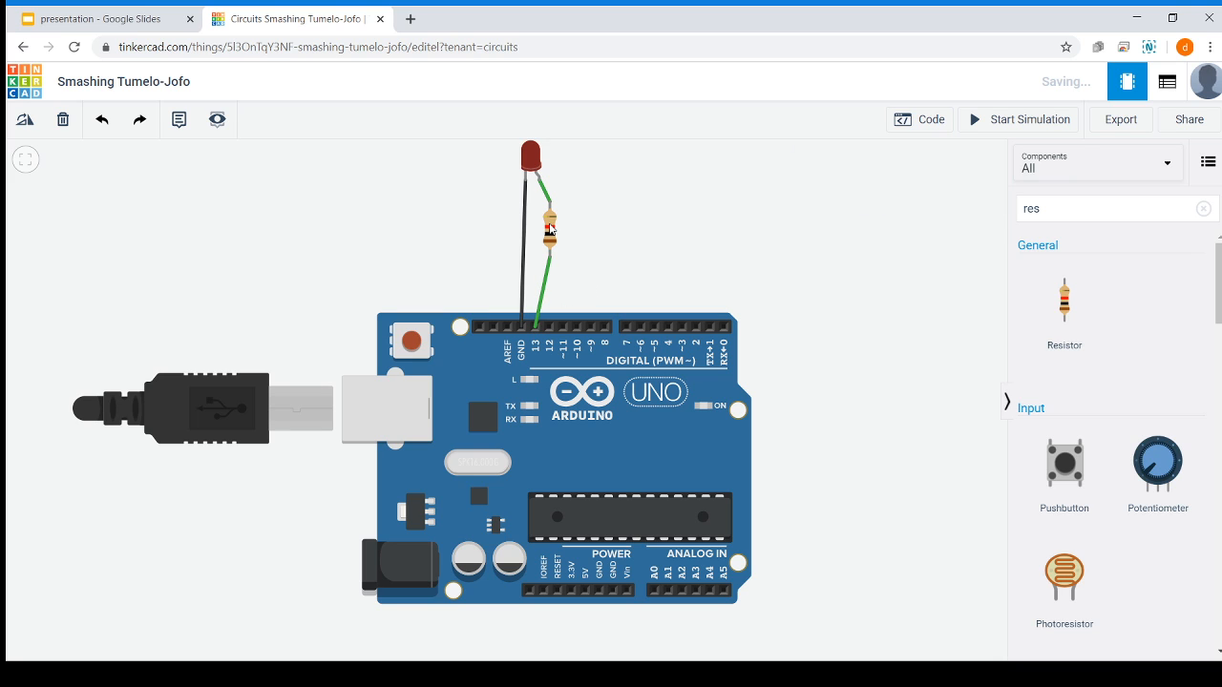
pyautogui.moveTo(552, 227); pyautogui.dragTo(538, 226)
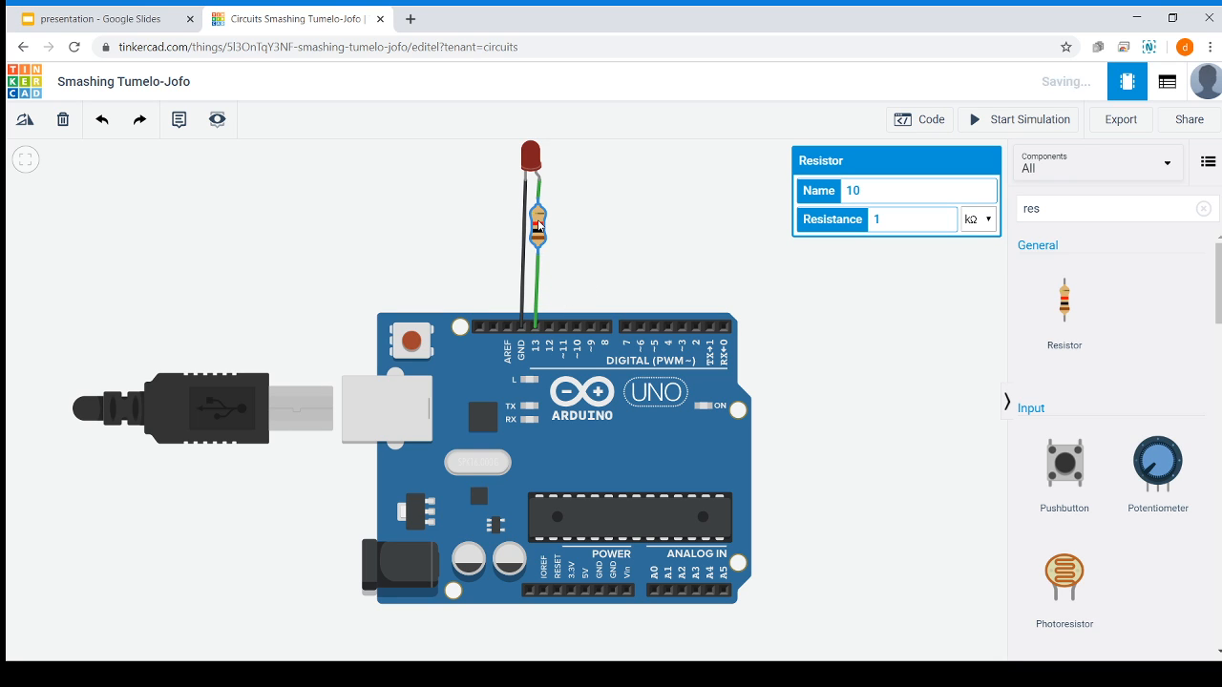
pyautogui.click(679, 174)
pyautogui.moveTo(644, 241); pyautogui.dragTo(658, 296)
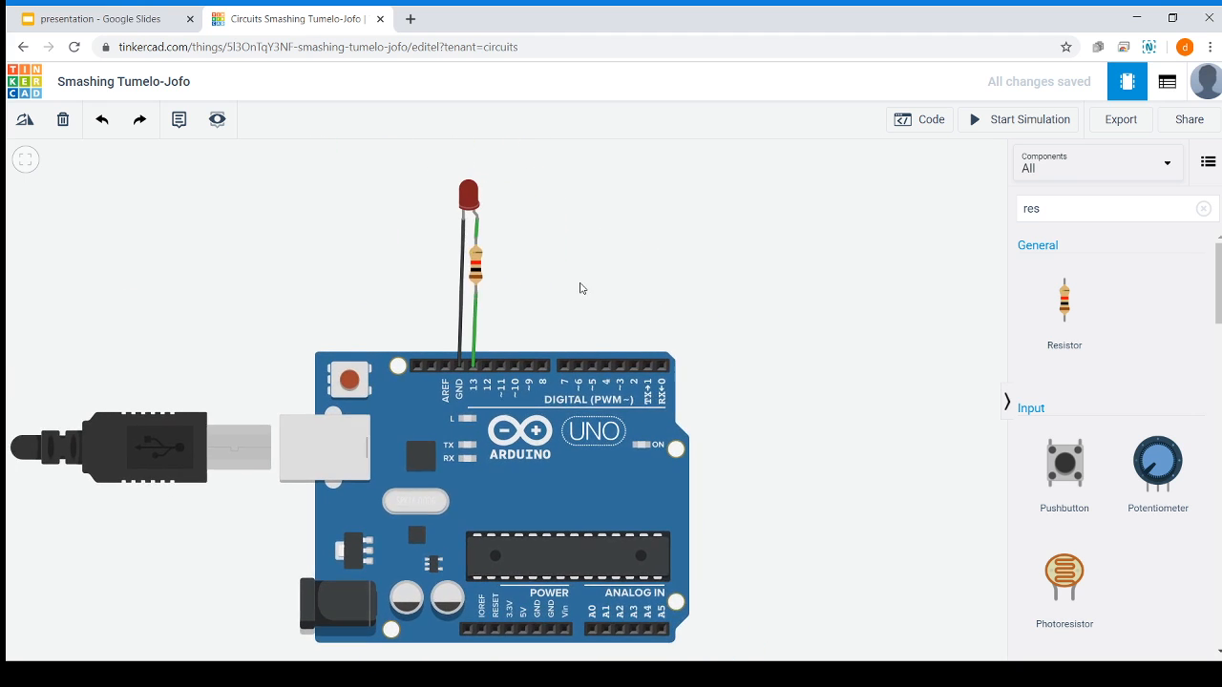
# - Clear the component search and place a second resistor beside the first one
pyautogui.click(1204, 209)
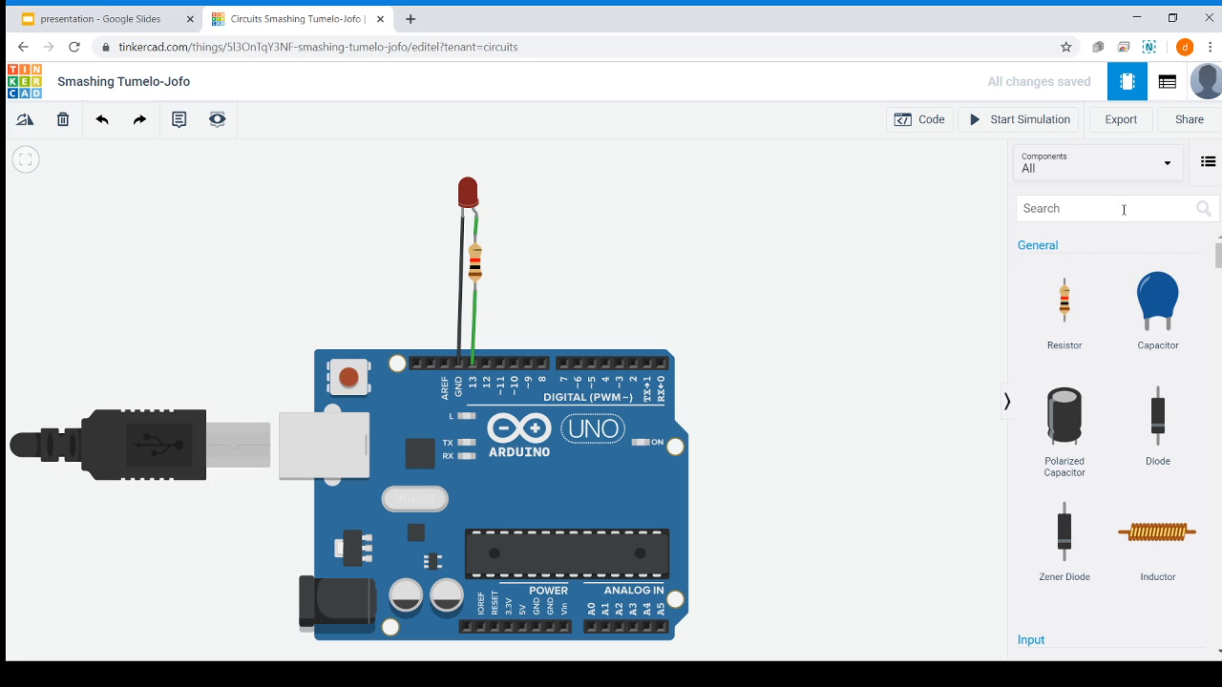
pyautogui.moveTo(1065, 300); pyautogui.dragTo(533, 264)
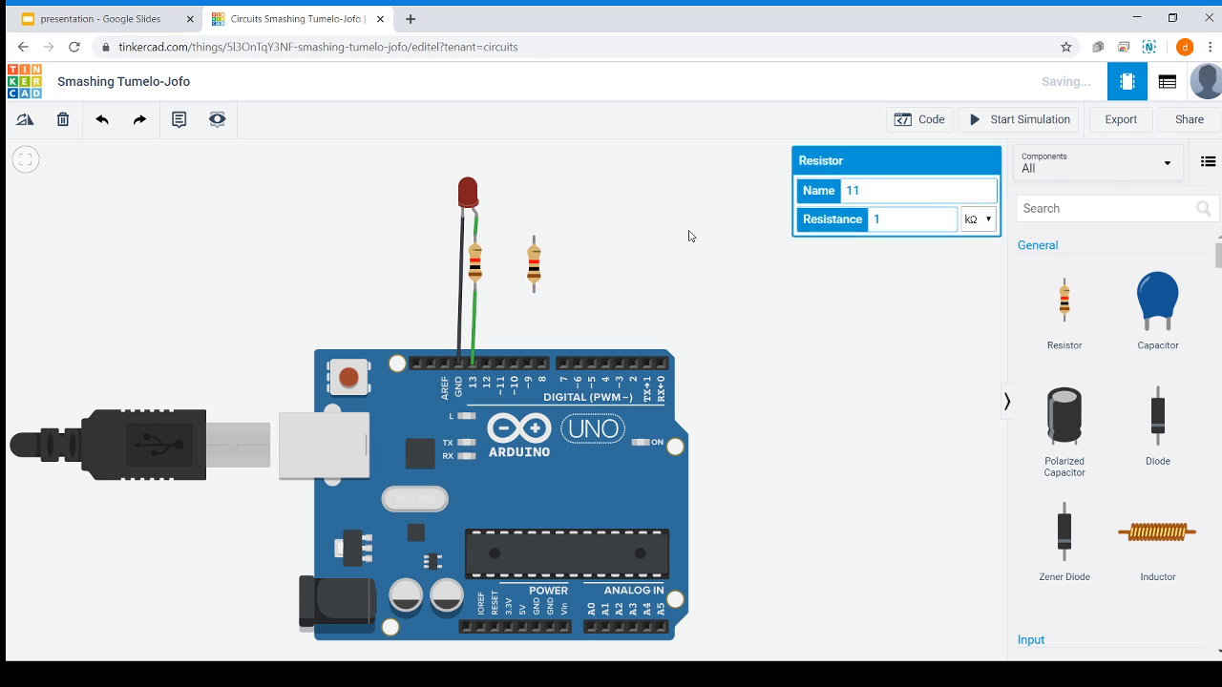
pyautogui.click(692, 236)
# - Search the components for "led", place a second LED above the unconnected resistor, and set its colour to green
pyautogui.click(1094, 209)
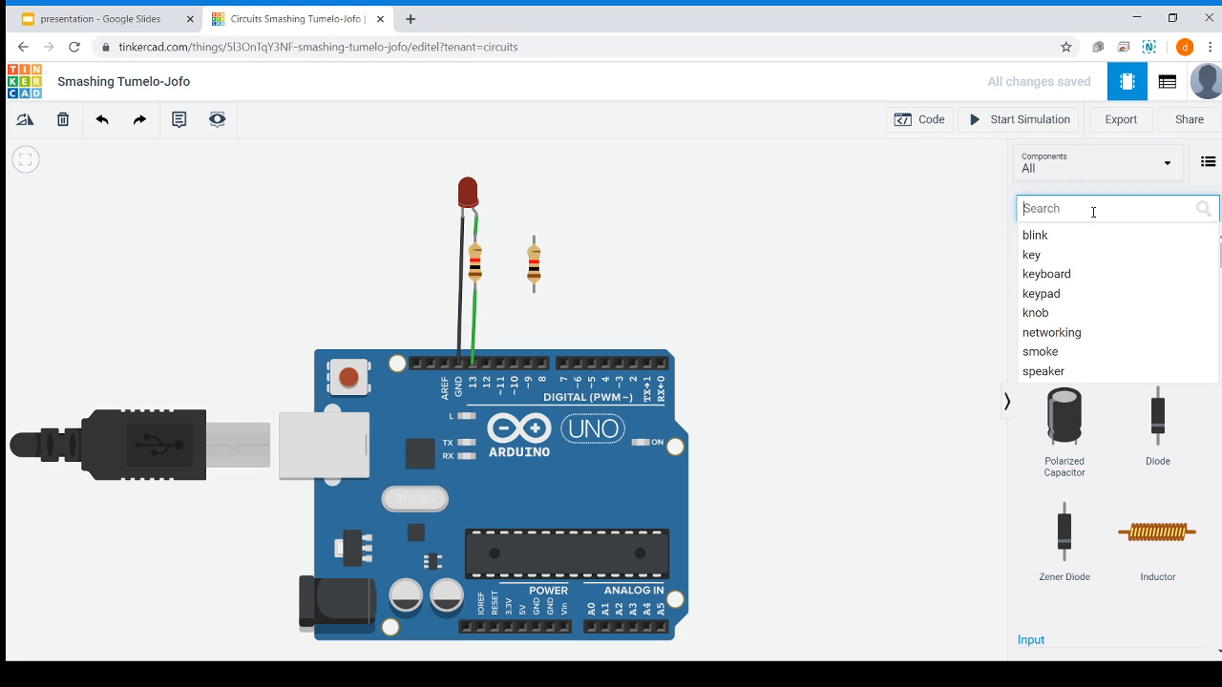
pyautogui.write('led')
pyautogui.click(1088, 237)
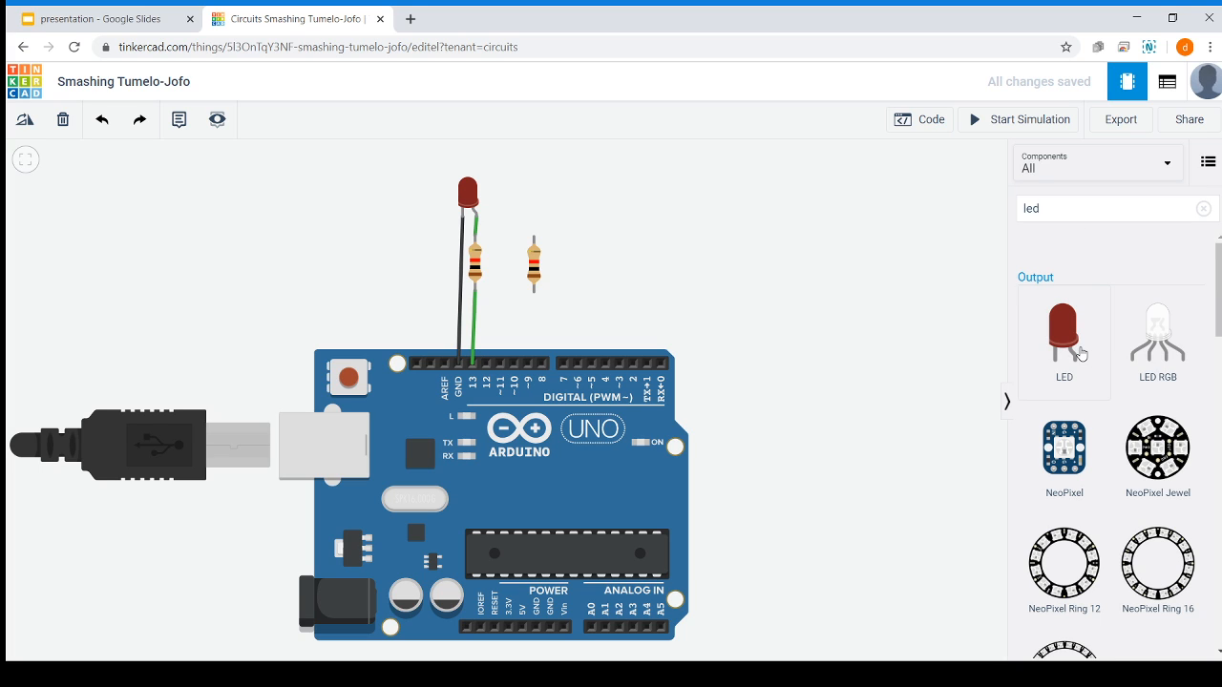
pyautogui.moveTo(1080, 353); pyautogui.dragTo(520, 191)
pyautogui.click(906, 233)
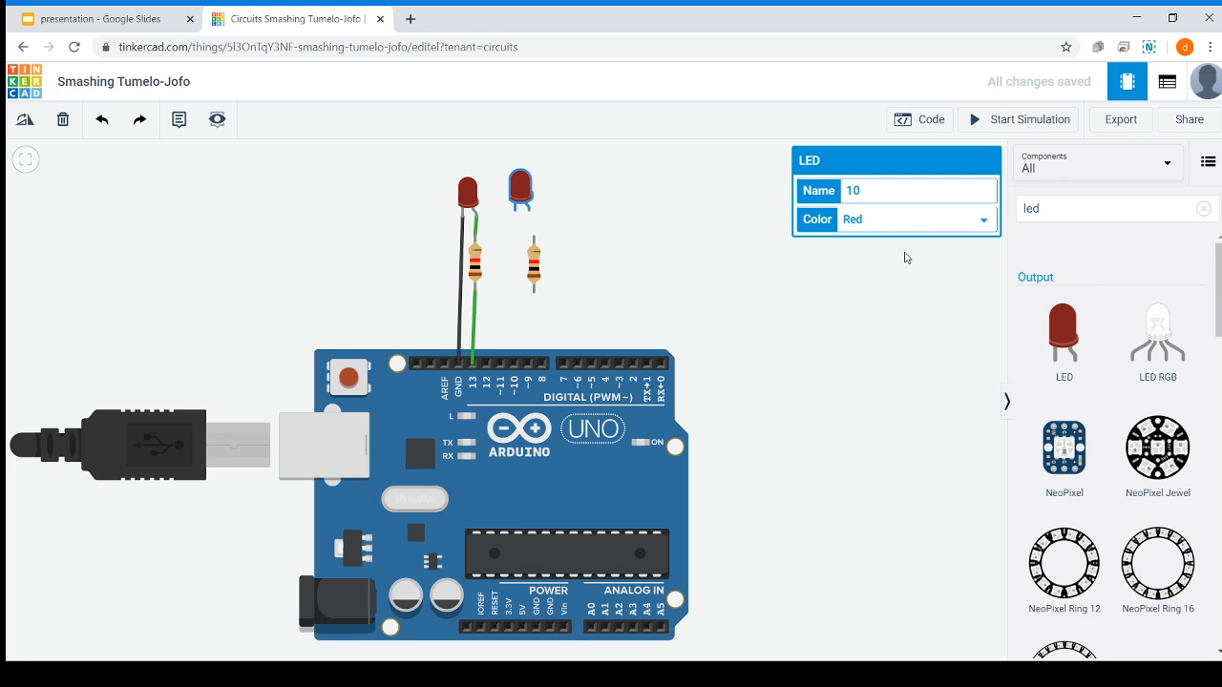
pyautogui.click(906, 242)
pyautogui.click(599, 243)
# - Connect the green LED's anode through the second resistor to Arduino pin 12
pyautogui.click(528, 207)
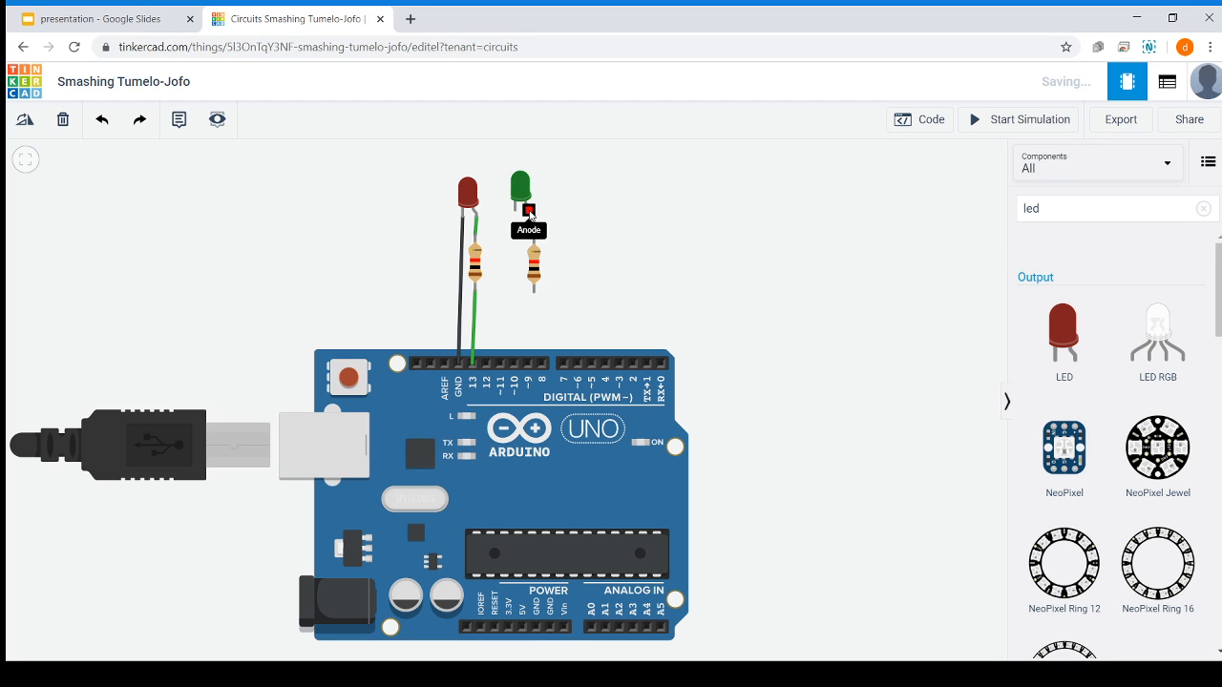
pyautogui.click(533, 238)
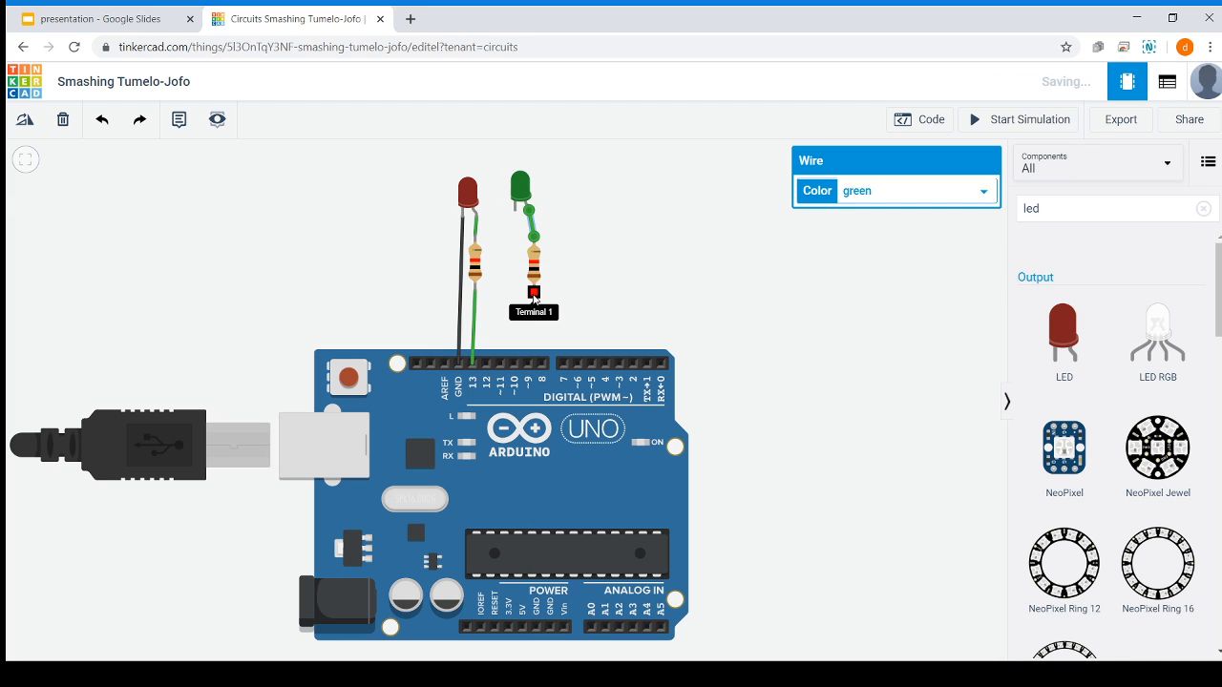
pyautogui.click(532, 291)
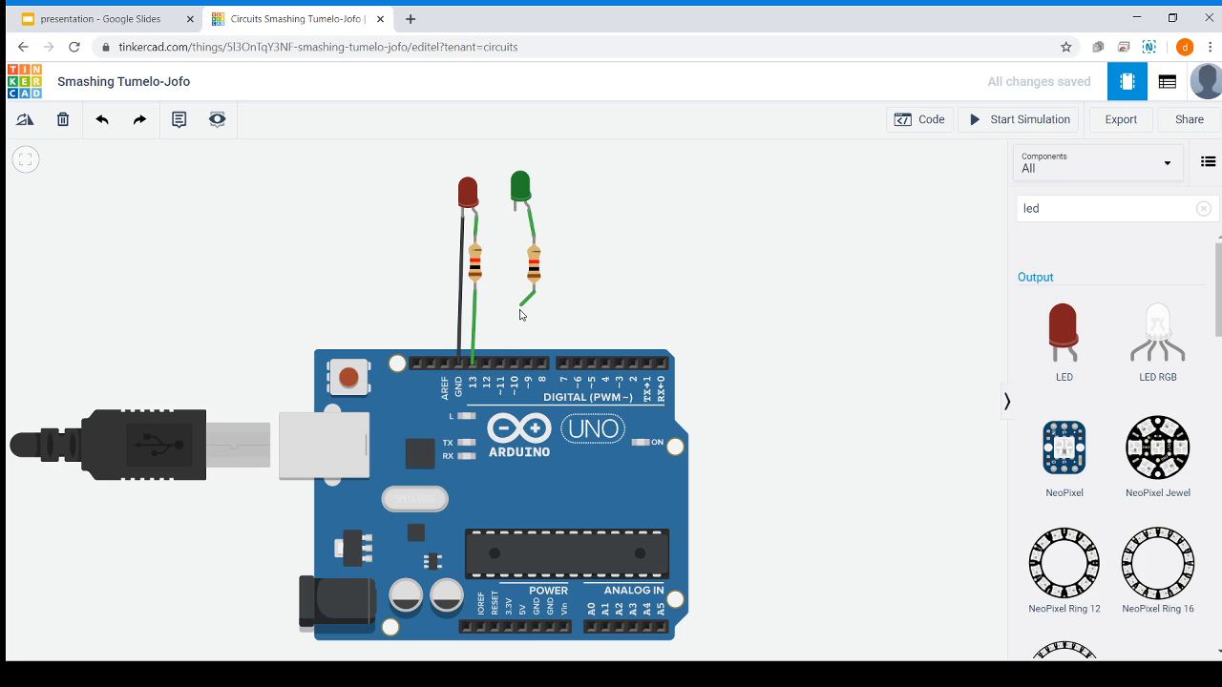
pyautogui.click(486, 364)
# - Wire the green LED's cathode to GND, routing the wire over and around the red LED, and colour it black
pyautogui.click(513, 211)
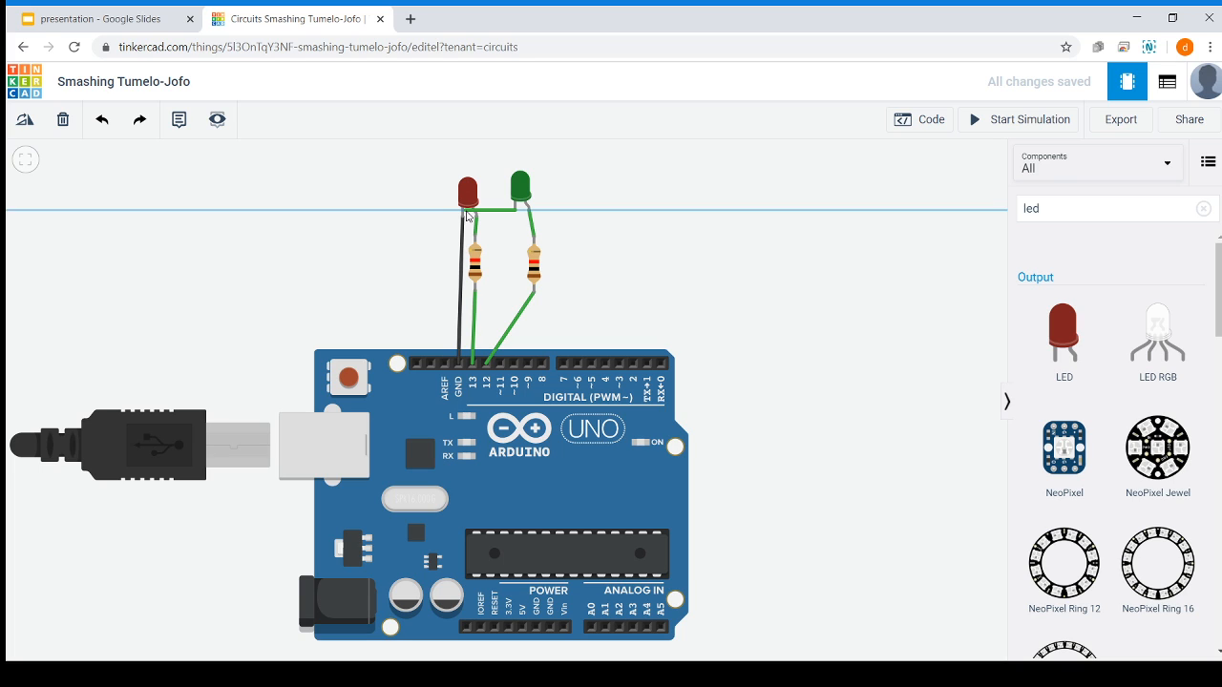
pyautogui.click(490, 174)
pyautogui.click(440, 166)
pyautogui.click(453, 252)
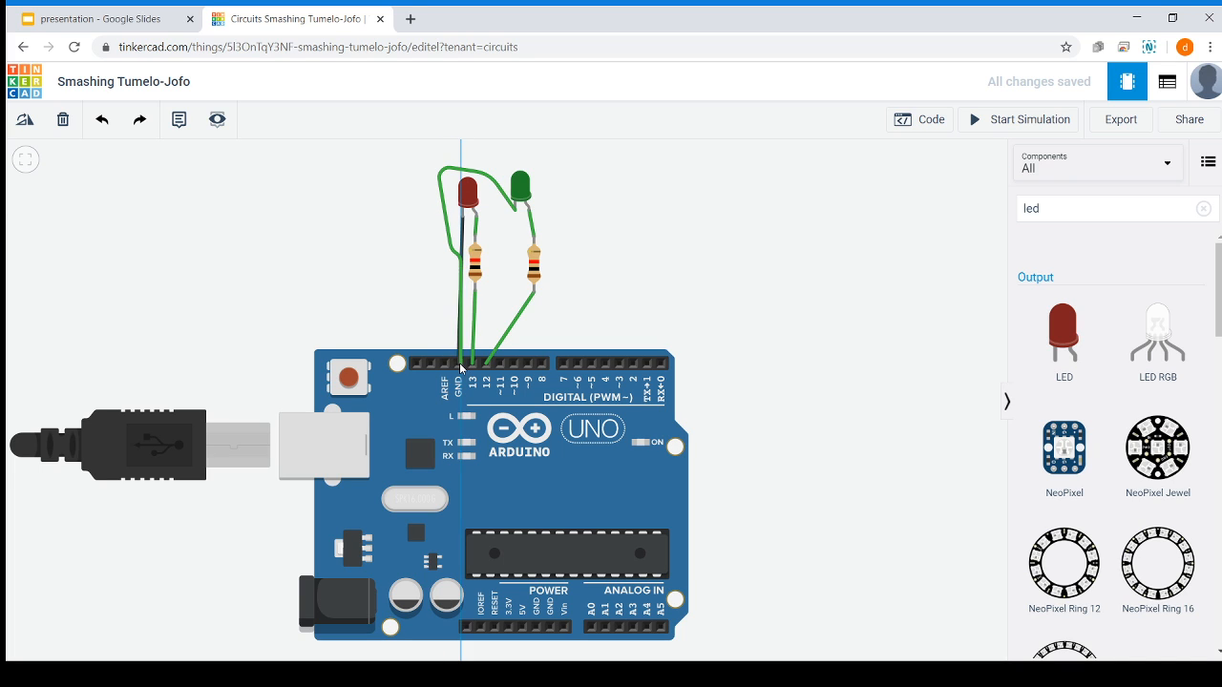
pyautogui.click(461, 366)
pyautogui.click(897, 195)
pyautogui.click(900, 213)
pyautogui.click(627, 248)
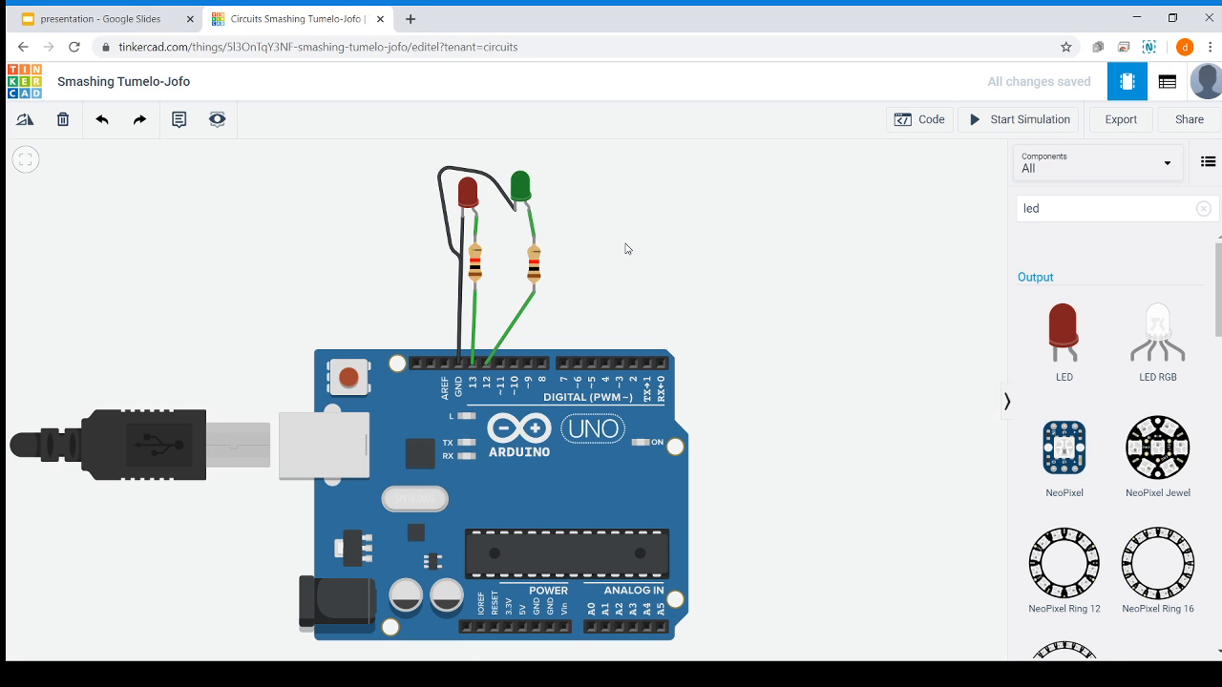
# - Move the second resistor closer to the first one and the green LED above it to tidy the layout
pyautogui.moveTo(534, 260); pyautogui.dragTo(500, 249)
pyautogui.moveTo(609, 256); pyautogui.dragTo(628, 319)
pyautogui.moveTo(537, 245); pyautogui.dragTo(509, 197)
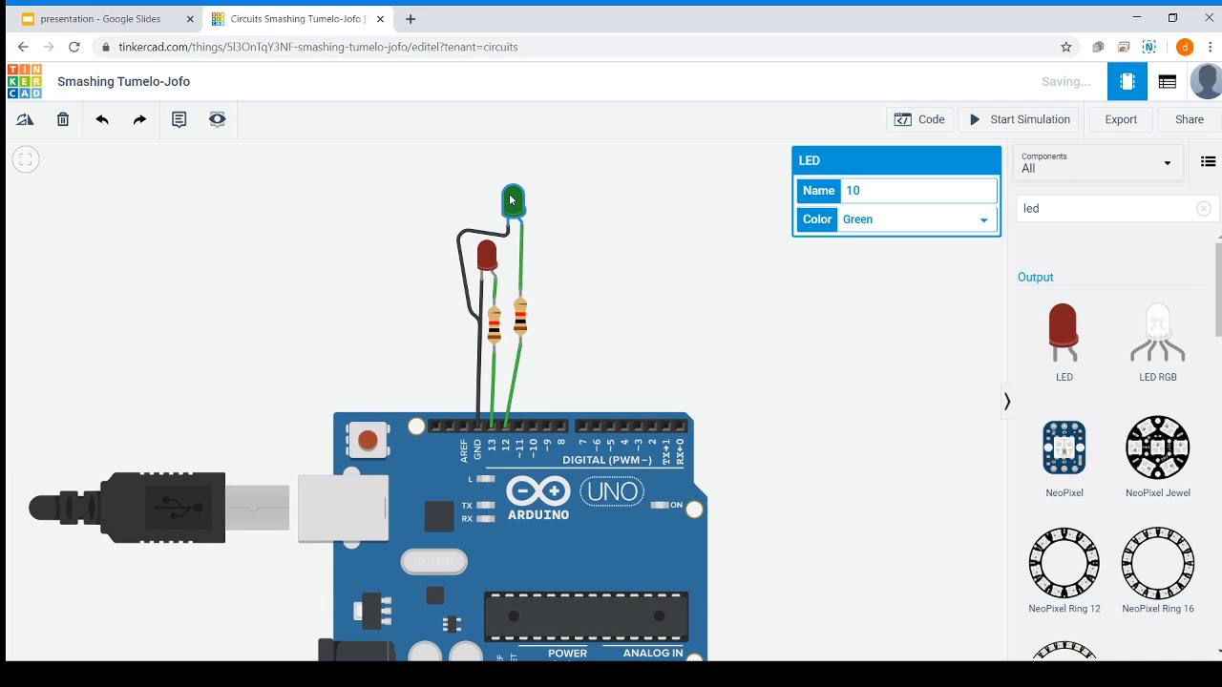
pyautogui.click(654, 334)
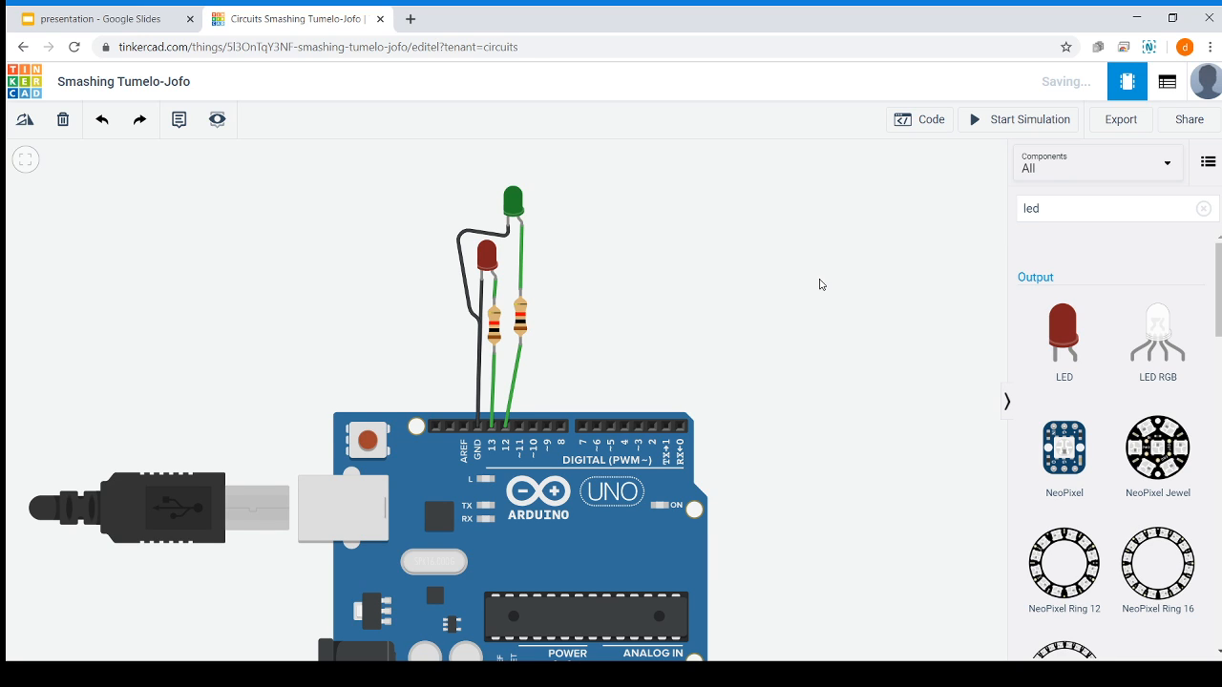
pyautogui.moveTo(819, 280); pyautogui.dragTo(810, 233)
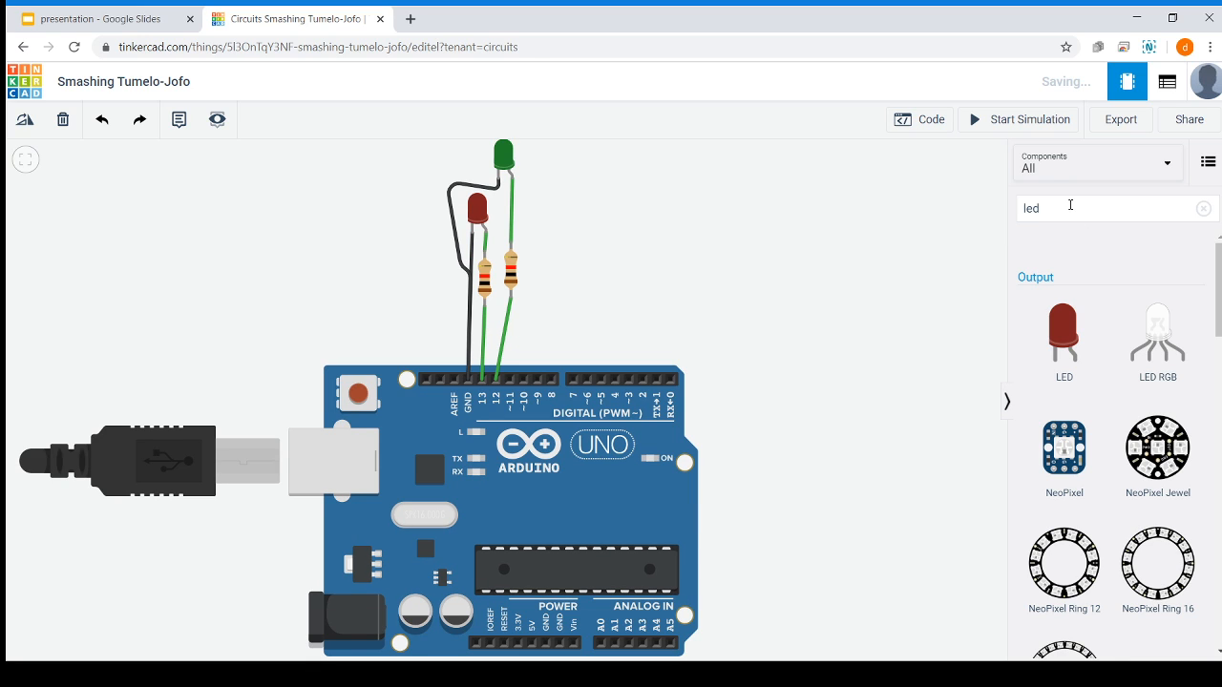
# - Search the components for "motor" and place a DC Motor beside the LEDs, above the Arduino
pyautogui.click(1070, 204)
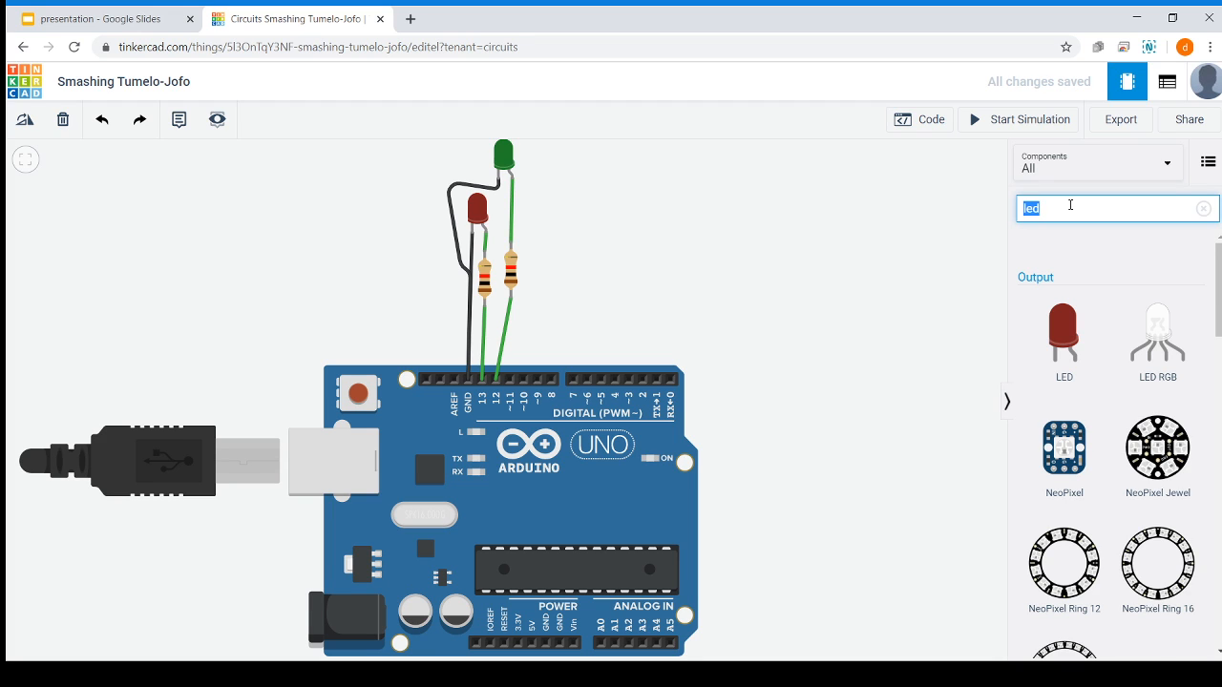
pyautogui.write('motor')
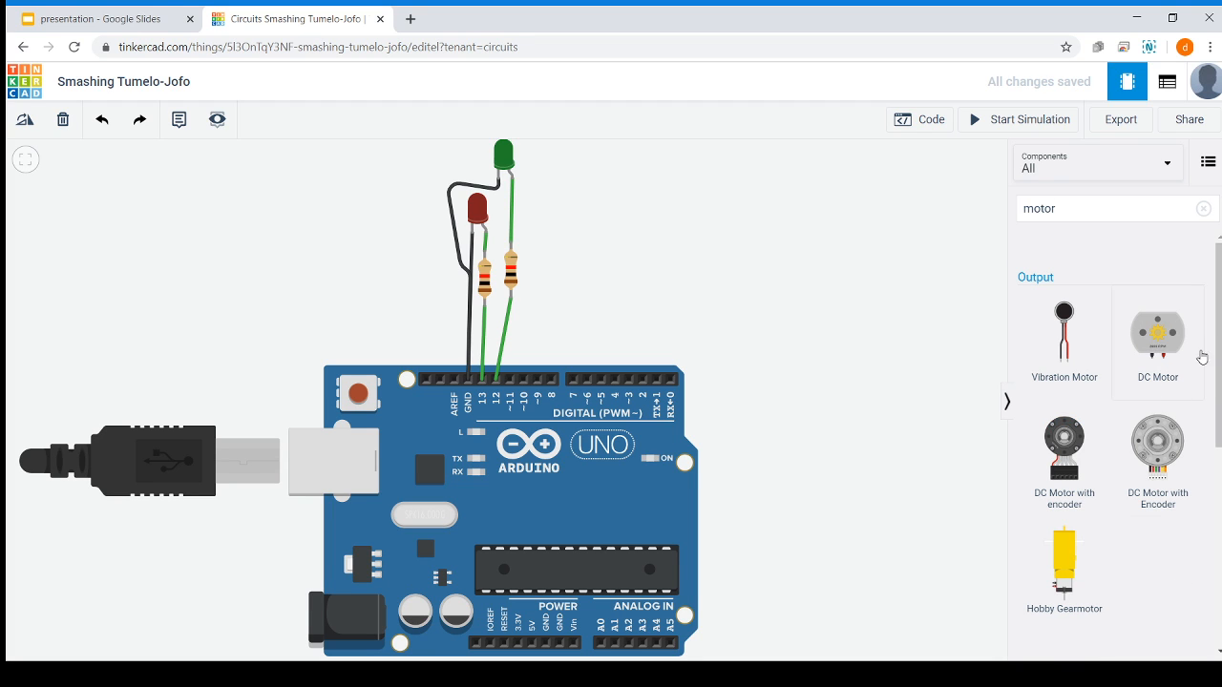
pyautogui.scroll(-2, 1218, 362)
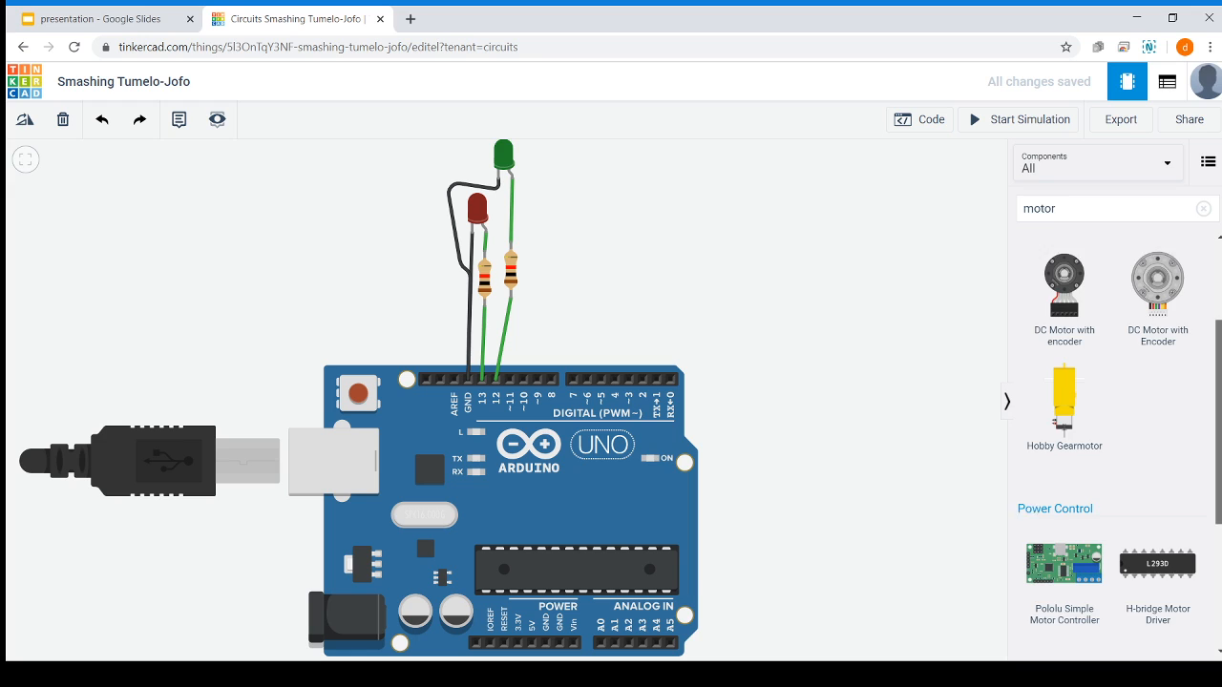
pyautogui.scroll(2, 1065, 525)
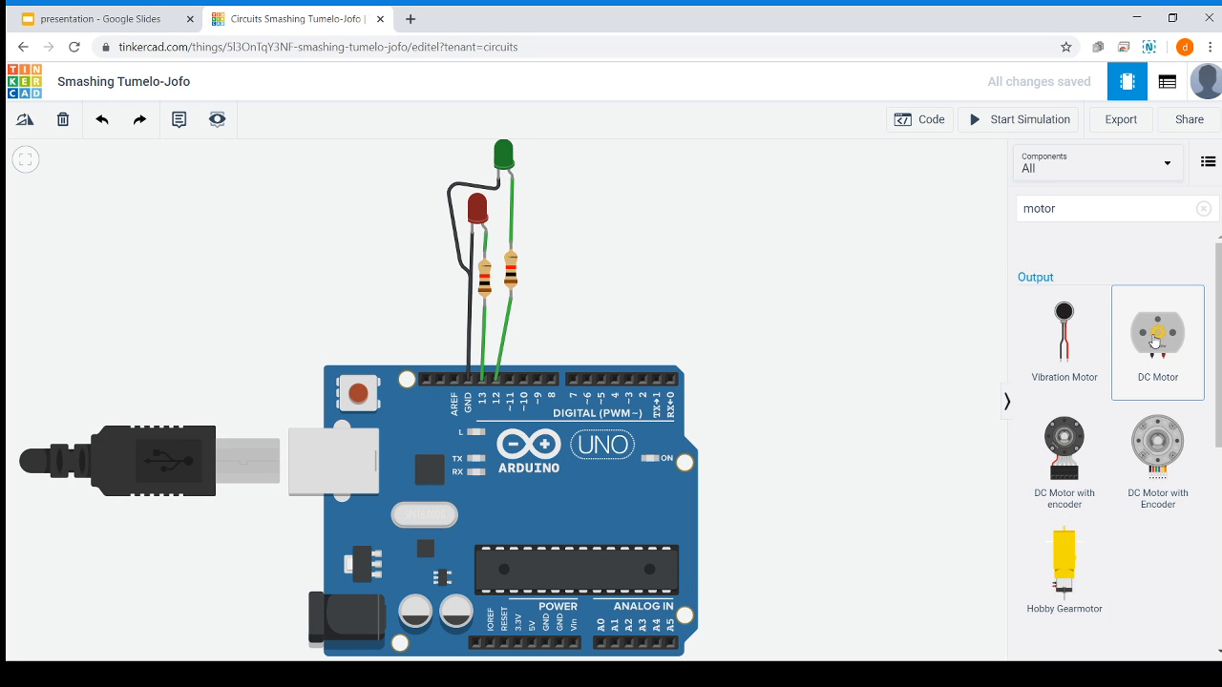
pyautogui.moveTo(1126, 341); pyautogui.dragTo(638, 195)
pyautogui.moveTo(843, 328); pyautogui.dragTo(821, 452)
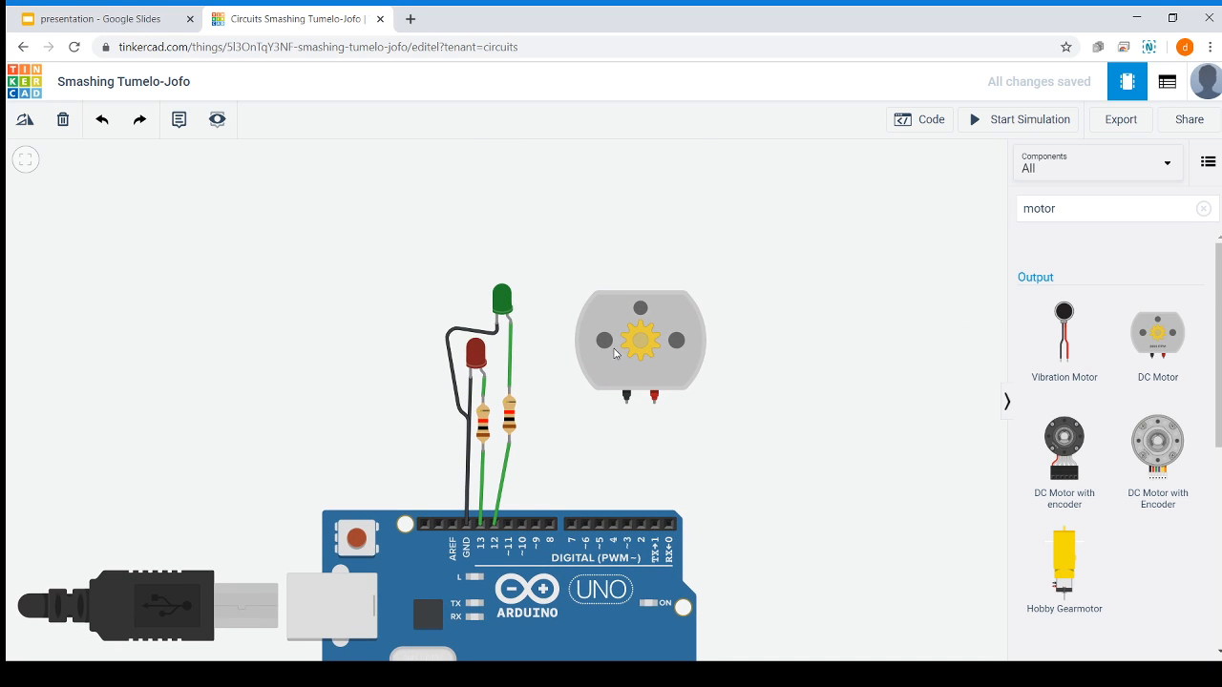
# - Wire the DC motor's black terminal to GND, routing the wire over both LEDs, and colour it black
pyautogui.click(626, 406)
pyautogui.click(561, 401)
pyautogui.click(568, 242)
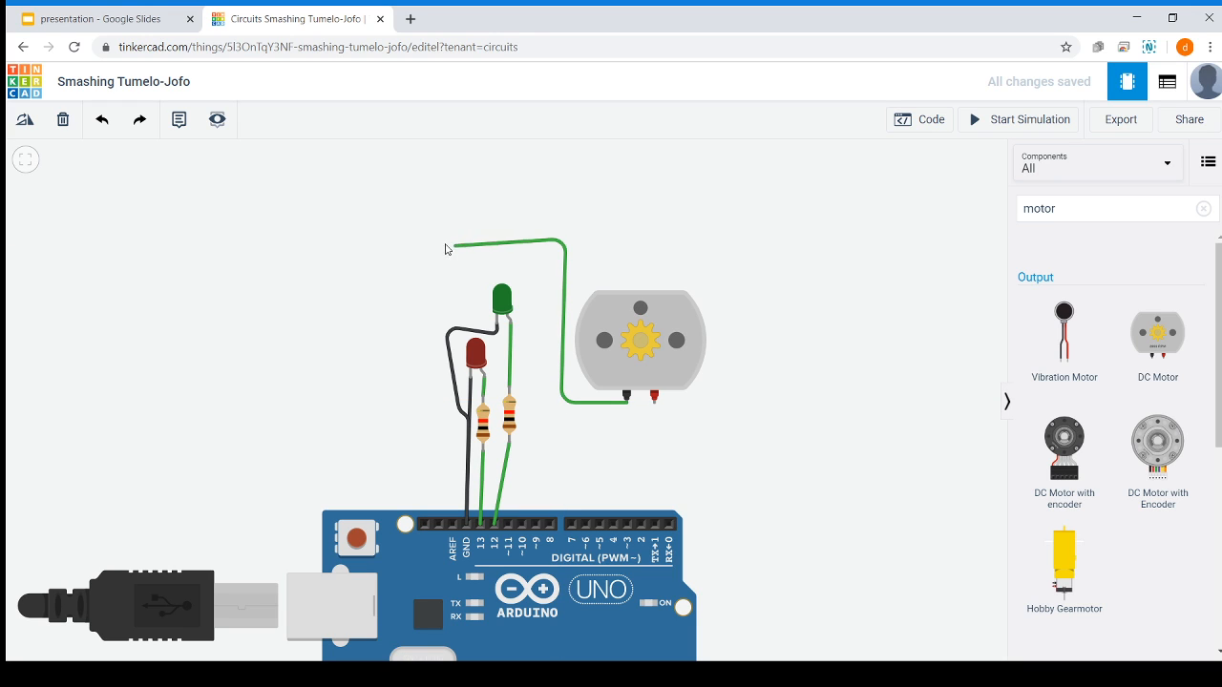
pyautogui.click(442, 241)
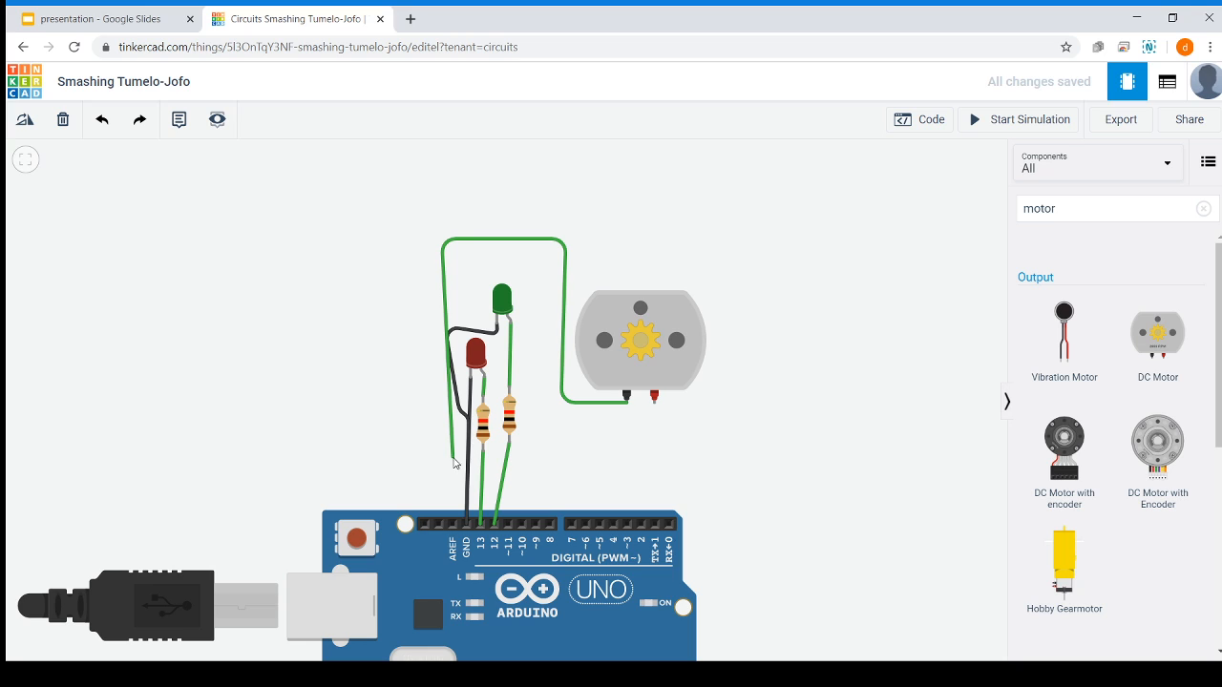
pyautogui.click(466, 524)
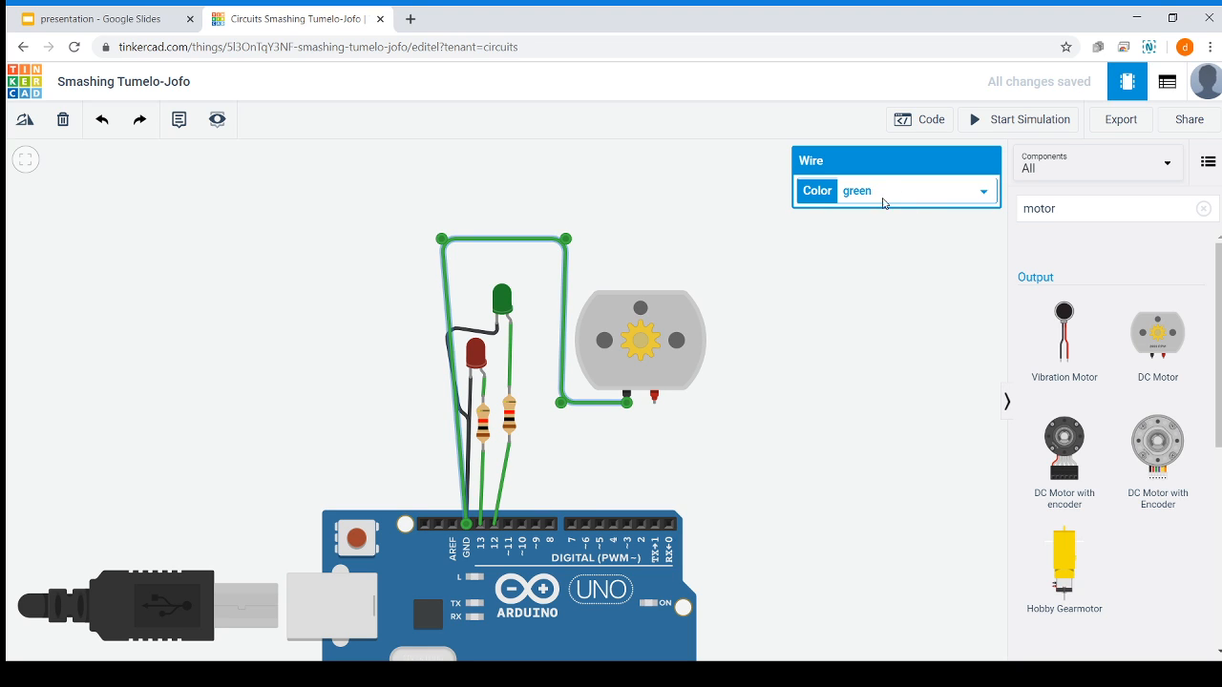
pyautogui.click(887, 205)
pyautogui.click(888, 221)
pyautogui.click(817, 418)
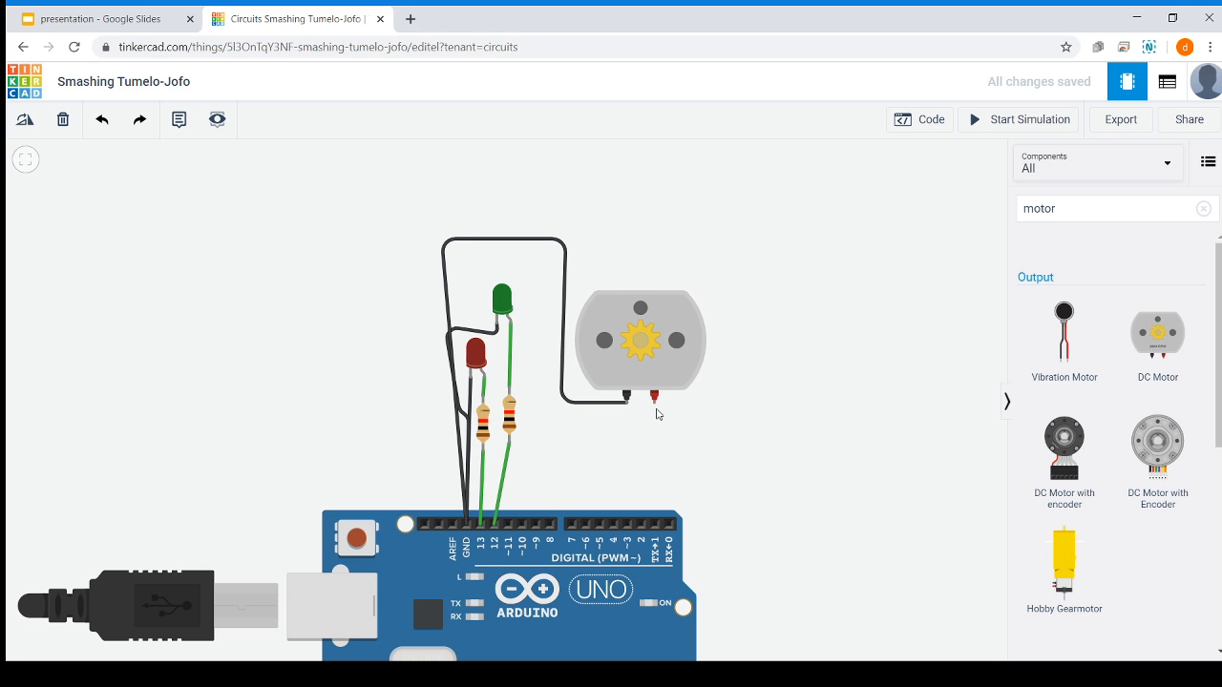
# - Wire the DC motor's red terminal to pin 11, routing it below the motor, and colour the wire orange
pyautogui.click(655, 403)
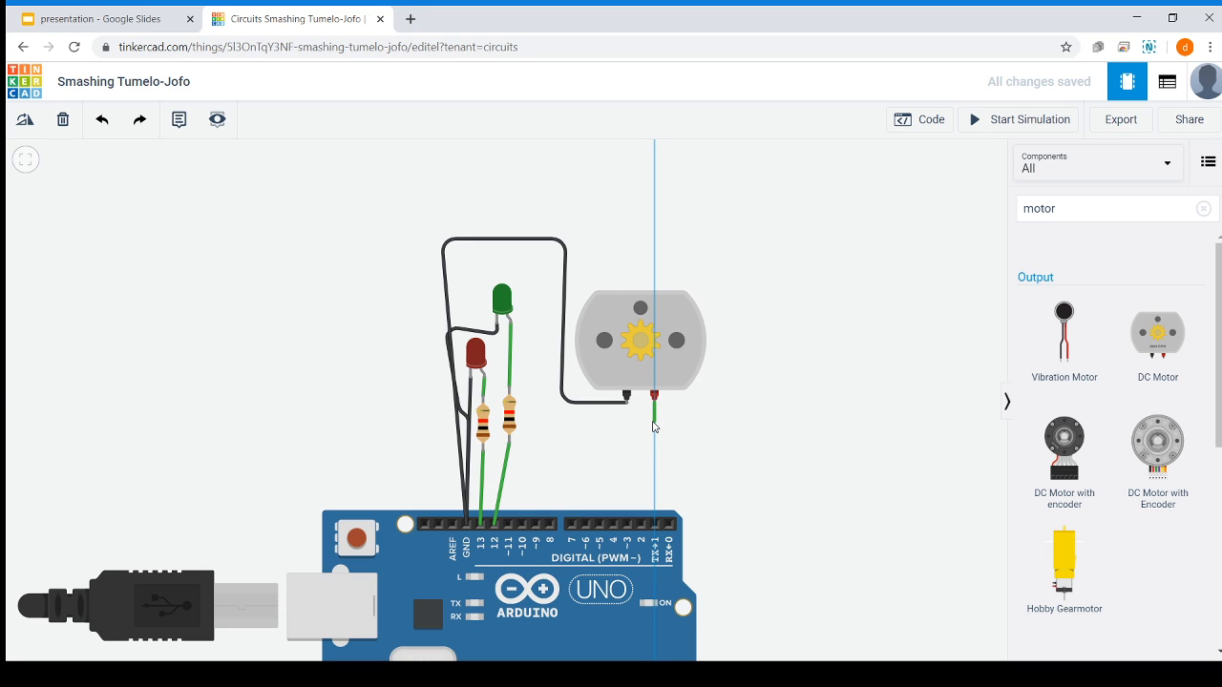
pyautogui.click(655, 421)
pyautogui.click(535, 425)
pyautogui.click(508, 523)
pyautogui.moveTo(645, 472); pyautogui.dragTo(589, 422)
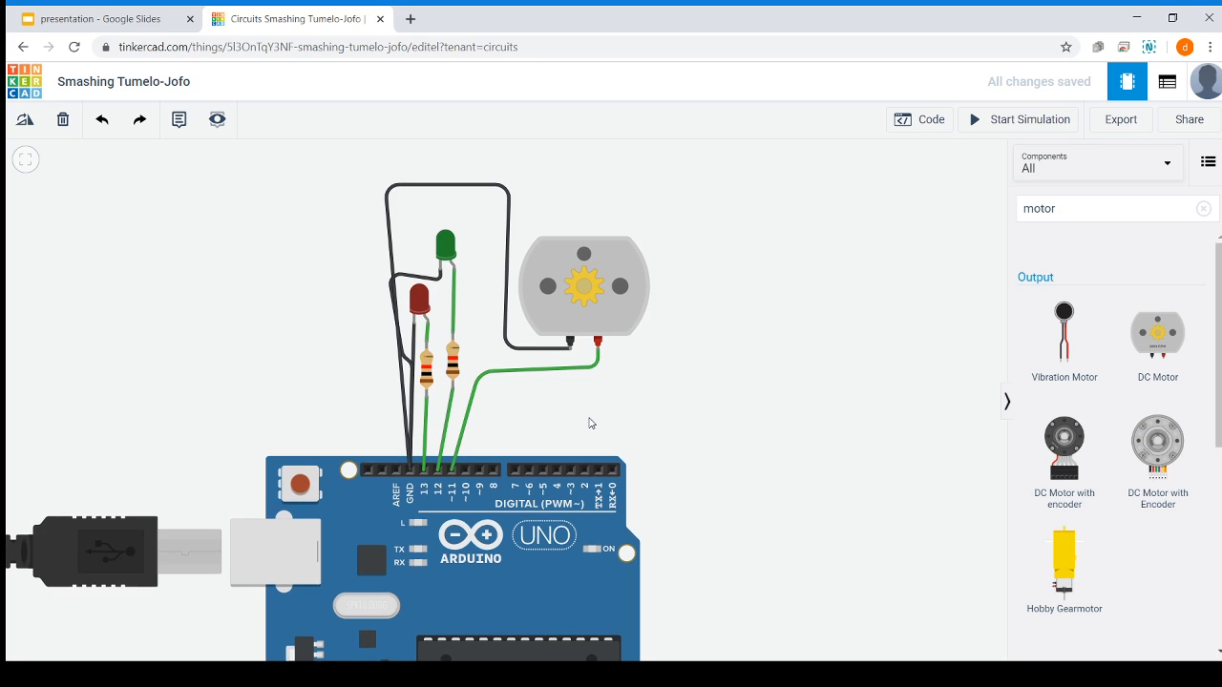
pyautogui.click(580, 368)
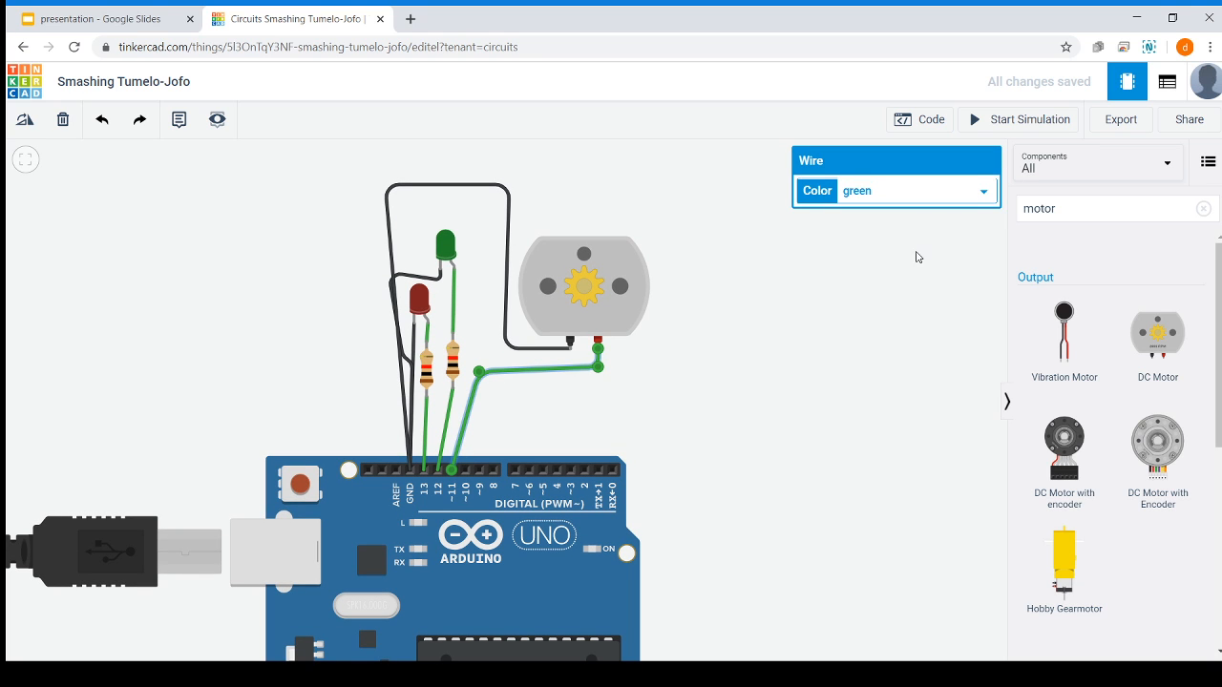
pyautogui.press('3')
pyautogui.click(657, 470)
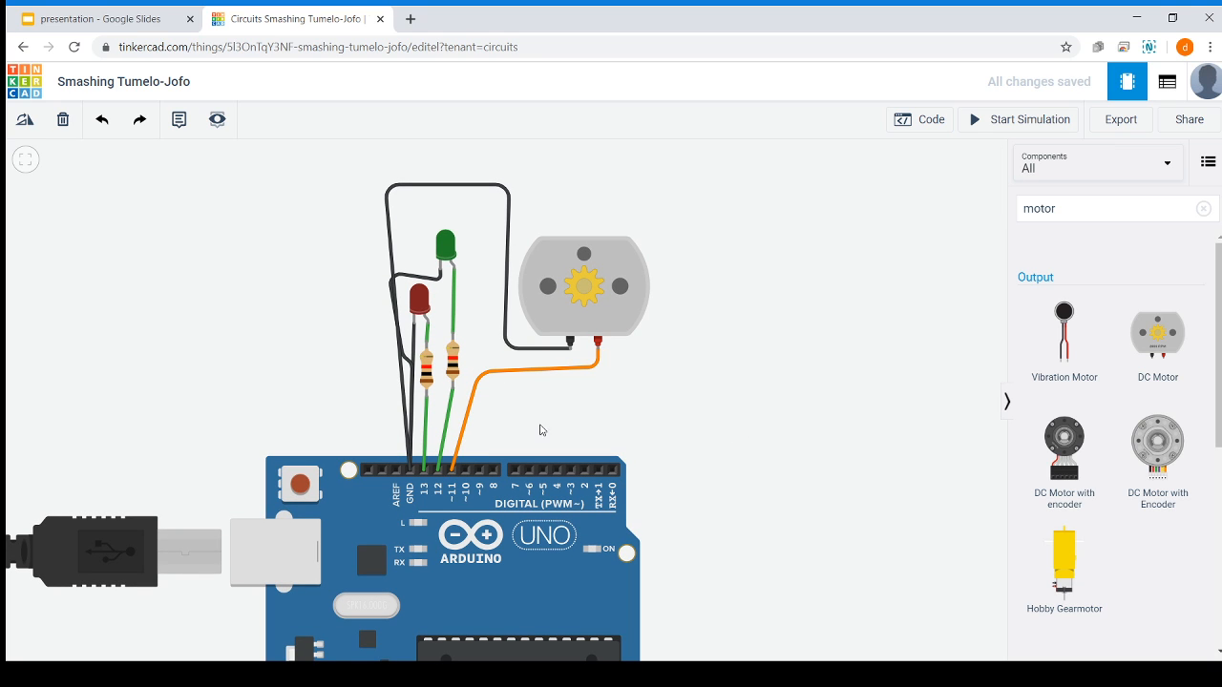
# - Colour both wires of the green LED's resistor blue, from pin 12 up to the LED's anode
pyautogui.click(445, 415)
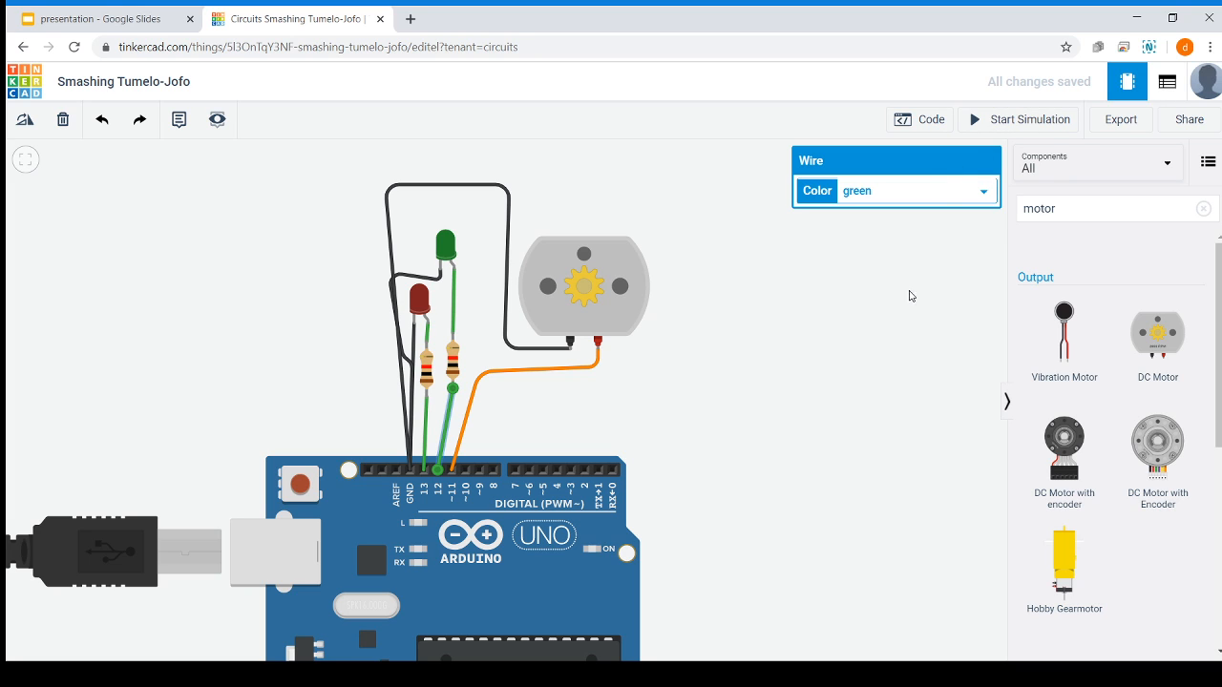
pyautogui.click(909, 296)
pyautogui.click(454, 317)
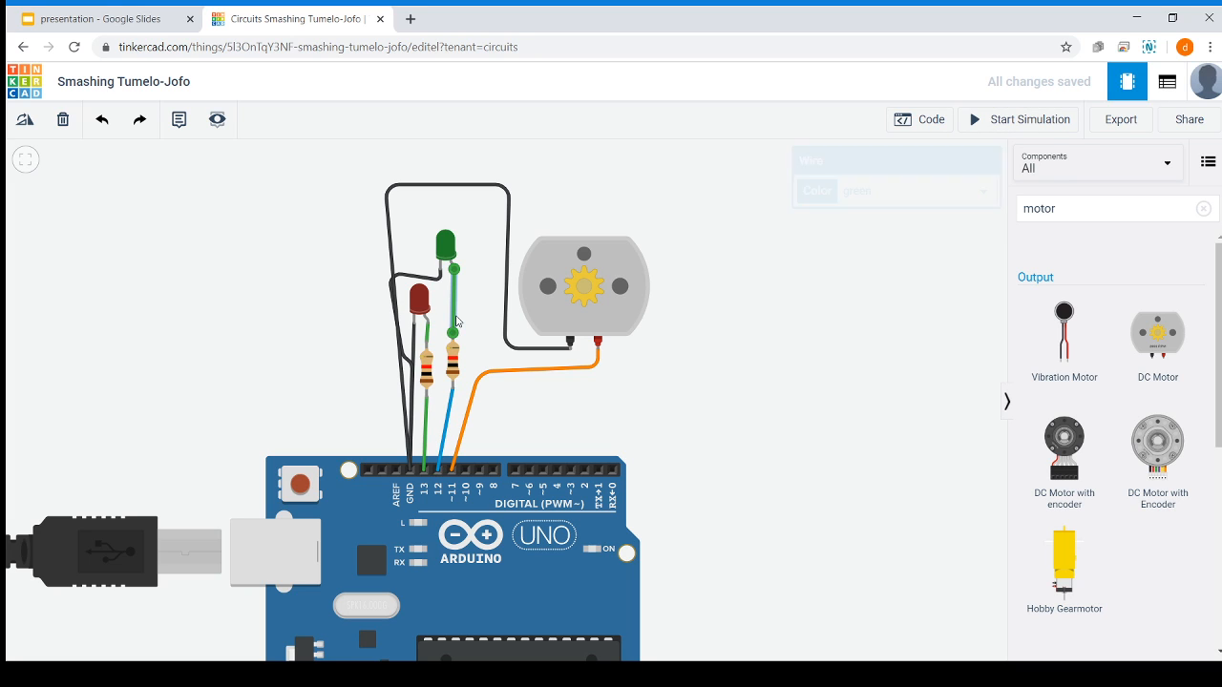
pyautogui.click(902, 296)
pyautogui.click(630, 457)
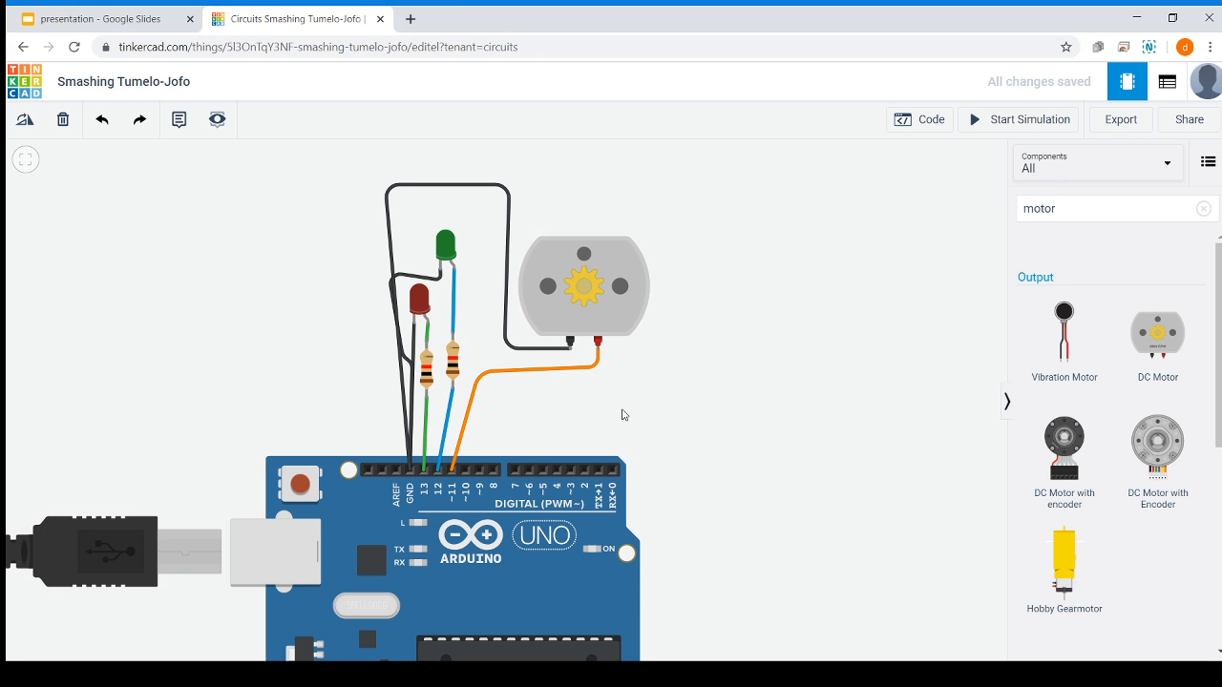
# - Move the red LED slightly to the left and shift the upper bend of the motor's ground wire toward it
pyautogui.moveTo(645, 443); pyautogui.dragTo(654, 472)
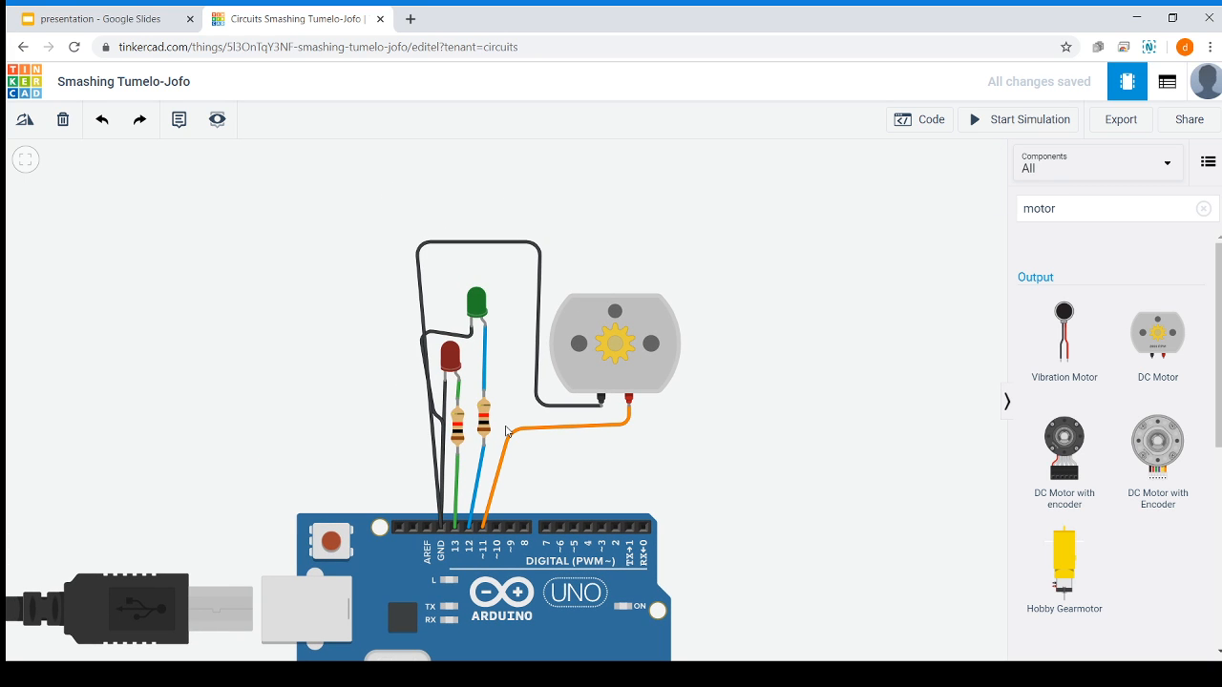
pyautogui.click(446, 406)
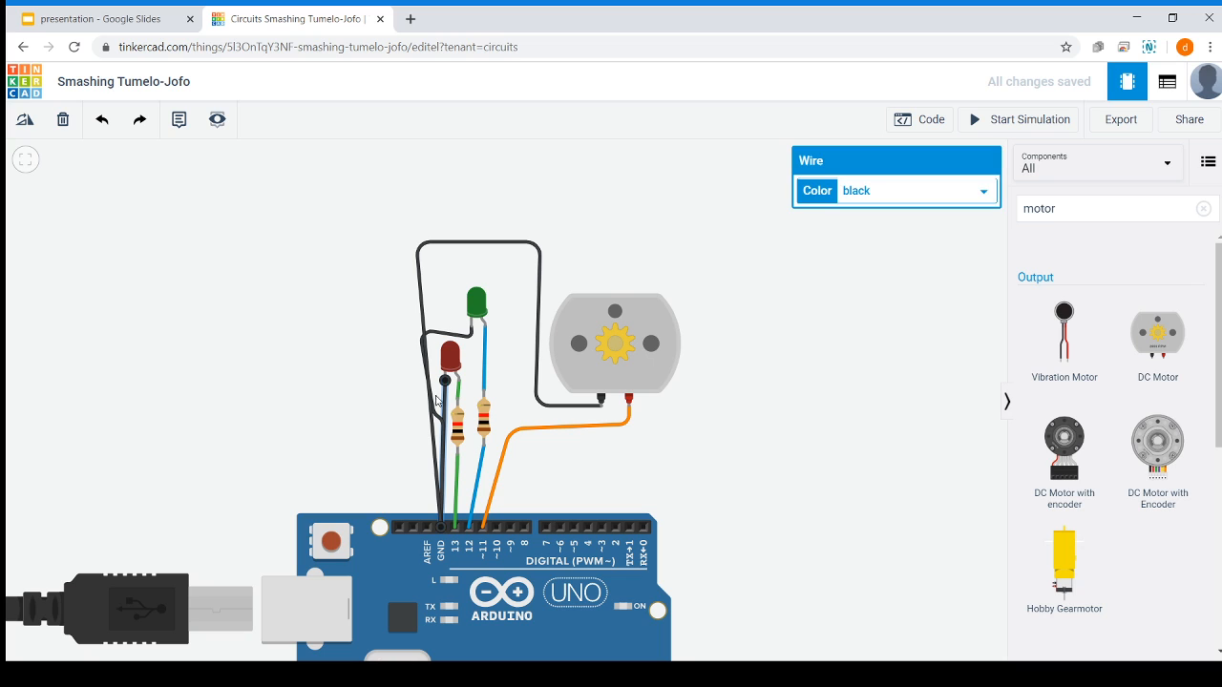
pyautogui.moveTo(452, 362); pyautogui.dragTo(440, 363)
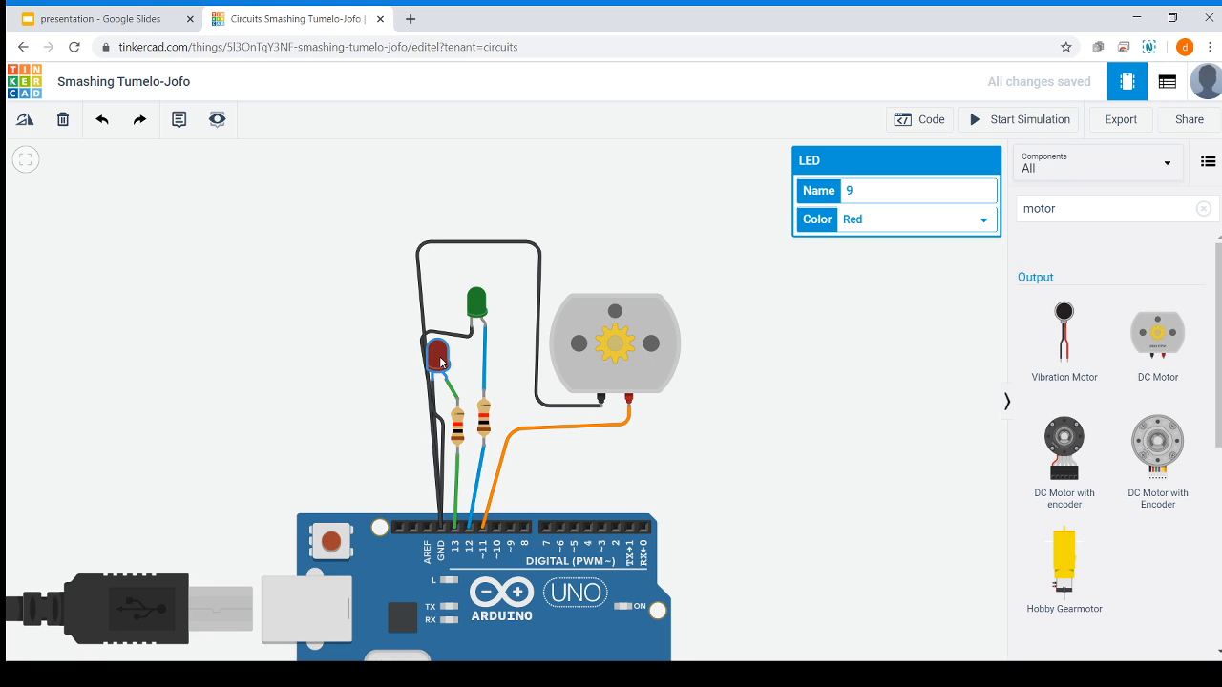
pyautogui.click(436, 446)
pyautogui.click(424, 342)
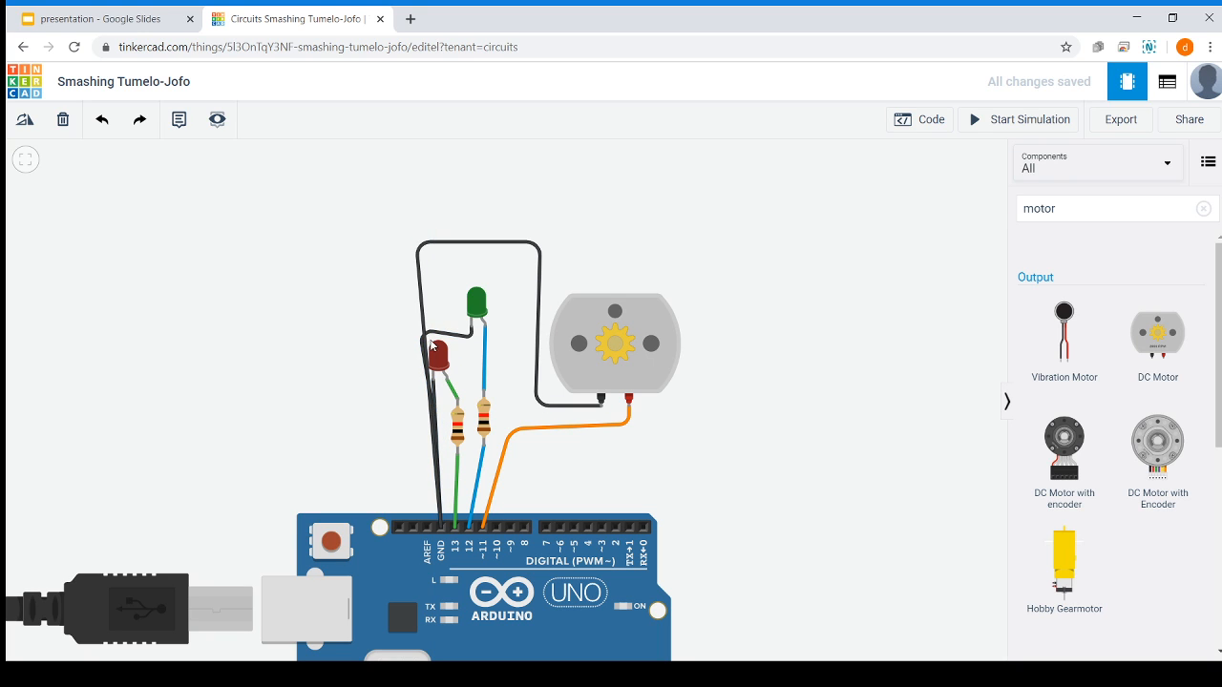
pyautogui.moveTo(424, 342); pyautogui.dragTo(434, 342)
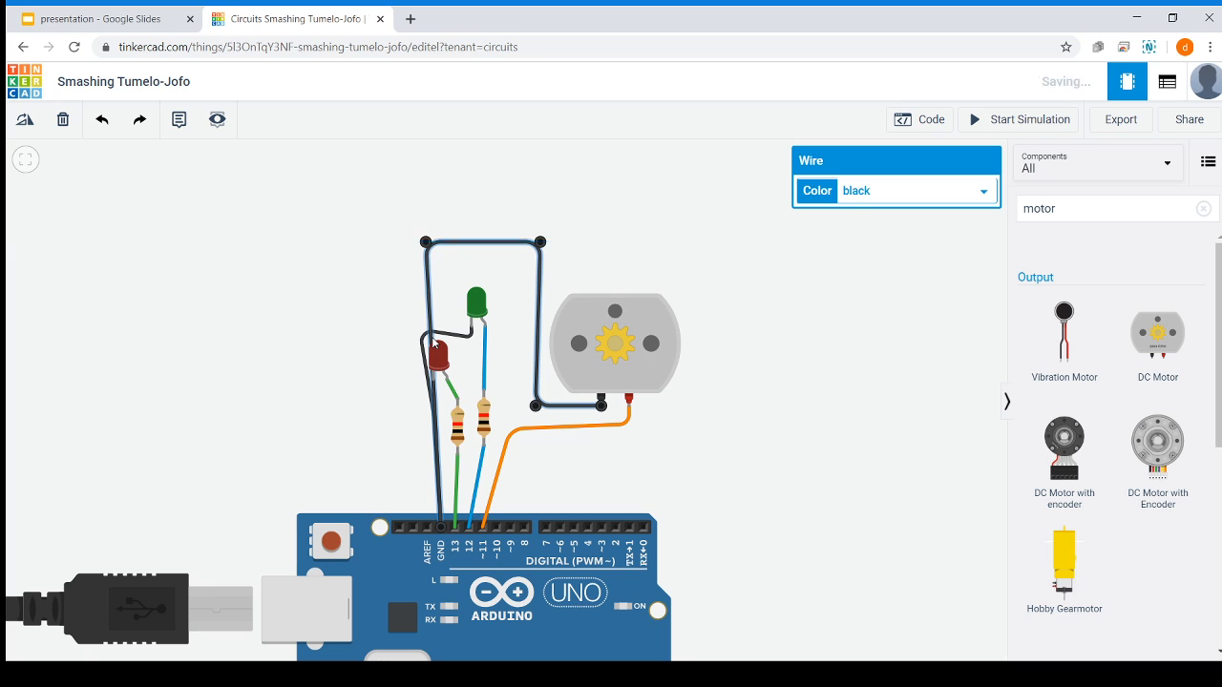
# - Reshape the green LED's black ground wire so its bends line up with the motor's ground wire
pyautogui.click(436, 420)
pyautogui.moveTo(436, 416); pyautogui.dragTo(432, 422)
pyautogui.moveTo(425, 327); pyautogui.dragTo(427, 326)
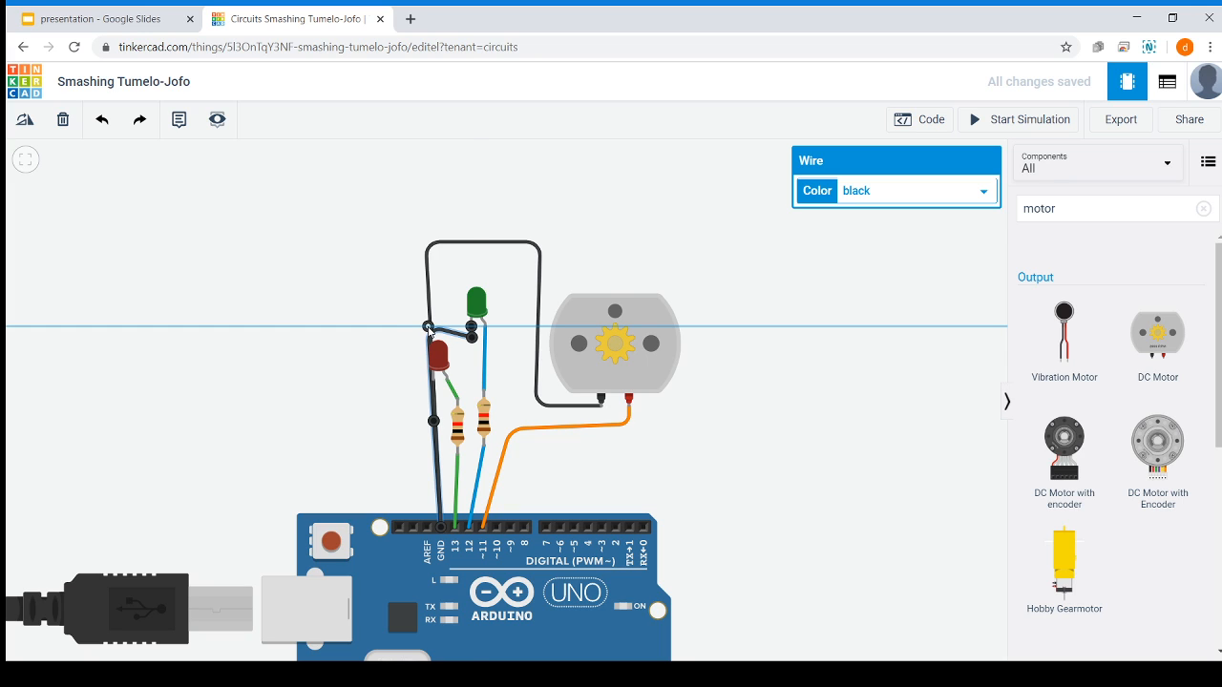
pyautogui.moveTo(429, 331); pyautogui.dragTo(474, 331)
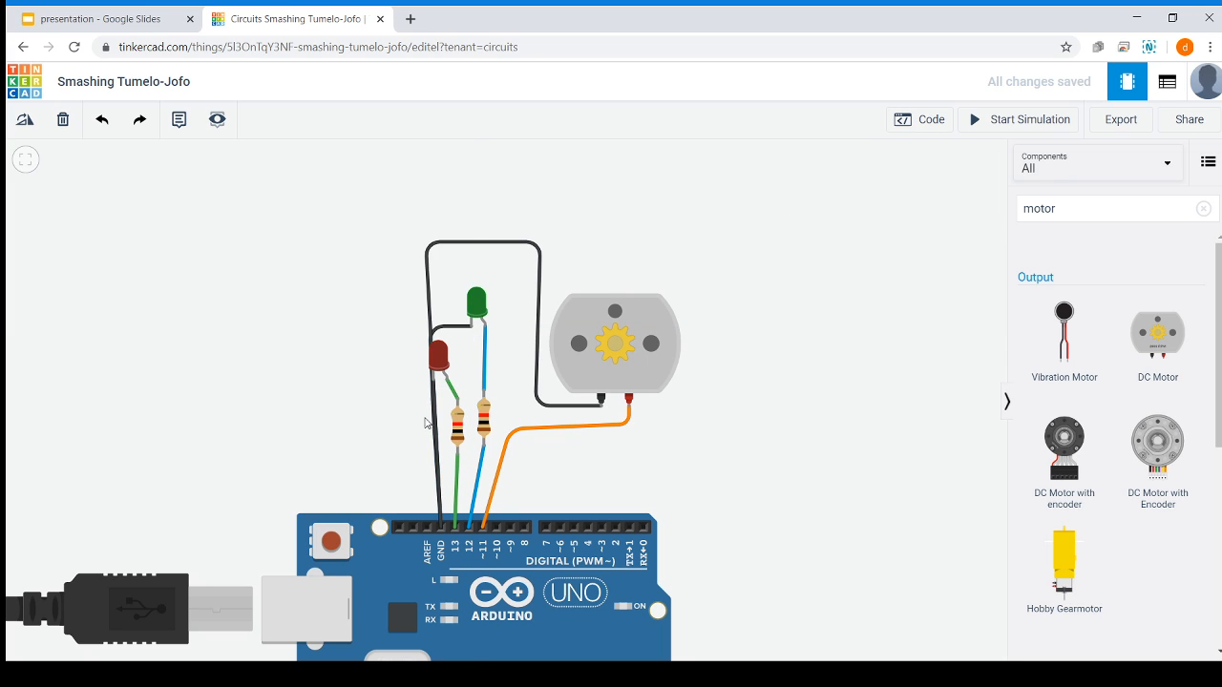
# - Shift both resistors and the green LED slightly left to line them up with their Arduino pins
pyautogui.click(457, 435)
pyautogui.moveTo(458, 434); pyautogui.dragTo(475, 418)
pyautogui.click(474, 305)
pyautogui.moveTo(475, 305); pyautogui.dragTo(463, 294)
# - Adjust the bends of the green LED's black wire and the motor's orange wire so their horizontal runs are level
pyautogui.moveTo(465, 336); pyautogui.dragTo(431, 317)
pyautogui.moveTo(467, 320); pyautogui.dragTo(462, 321)
pyautogui.click(501, 338)
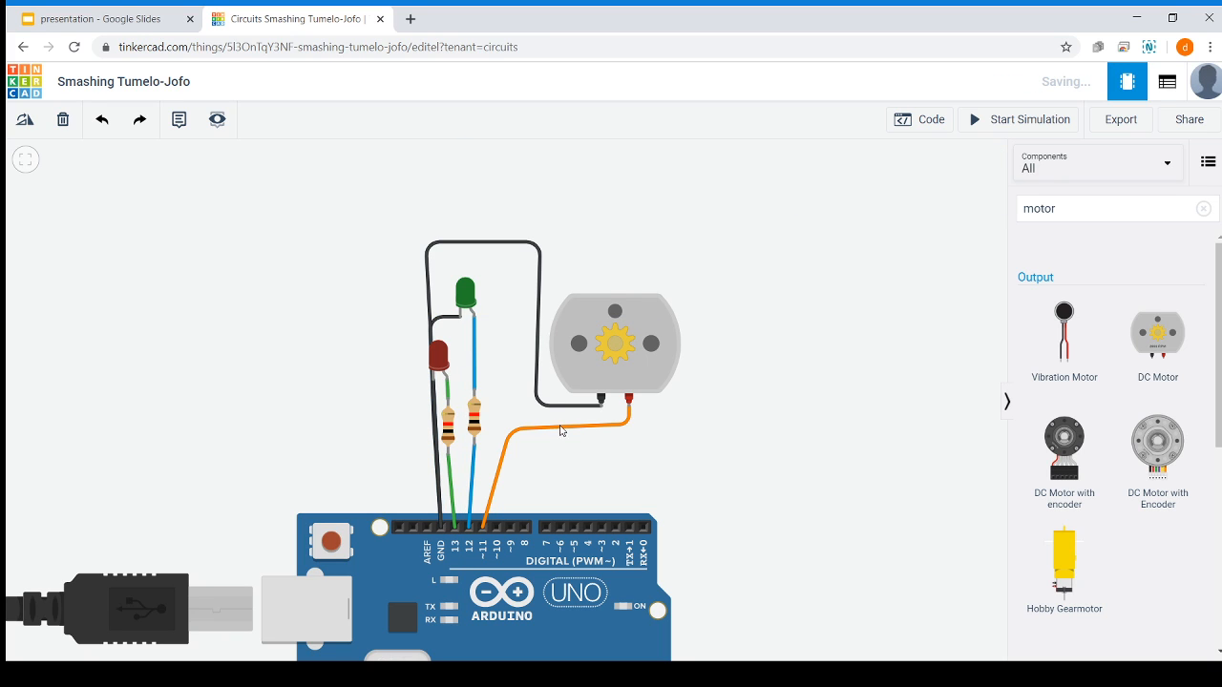
pyautogui.moveTo(504, 441)
pyautogui.mouseDown()
pyautogui.moveTo(508, 430)
pyautogui.moveTo(497, 433)
pyautogui.mouseUp()
pyautogui.click(577, 482)
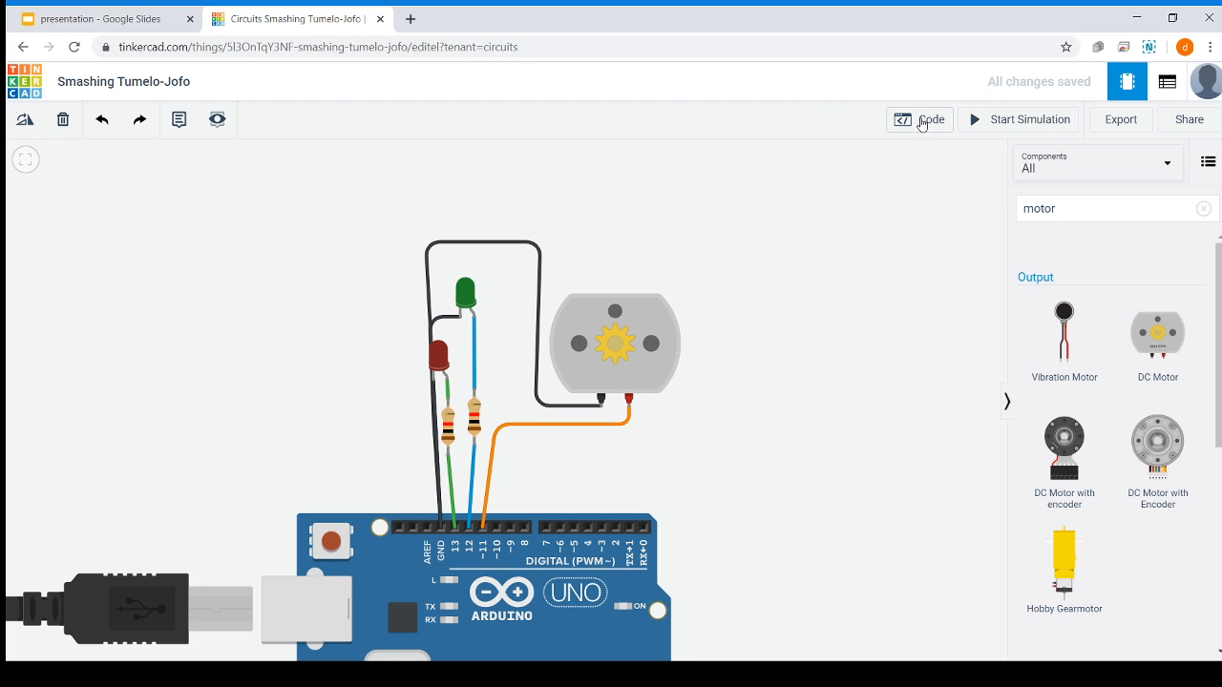
# - Open the block code for the Arduino Uno R3 and bring the default Blink blocks fully into view
pyautogui.click(921, 124)
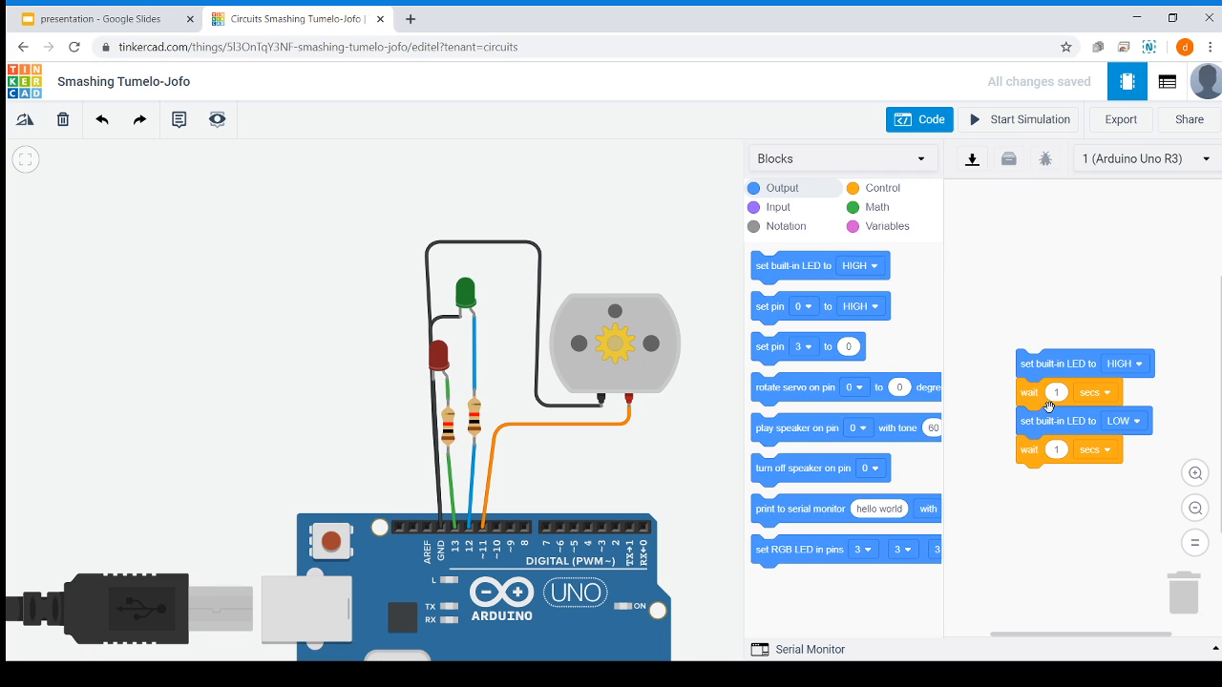
pyautogui.moveTo(1034, 636); pyautogui.dragTo(1093, 638)
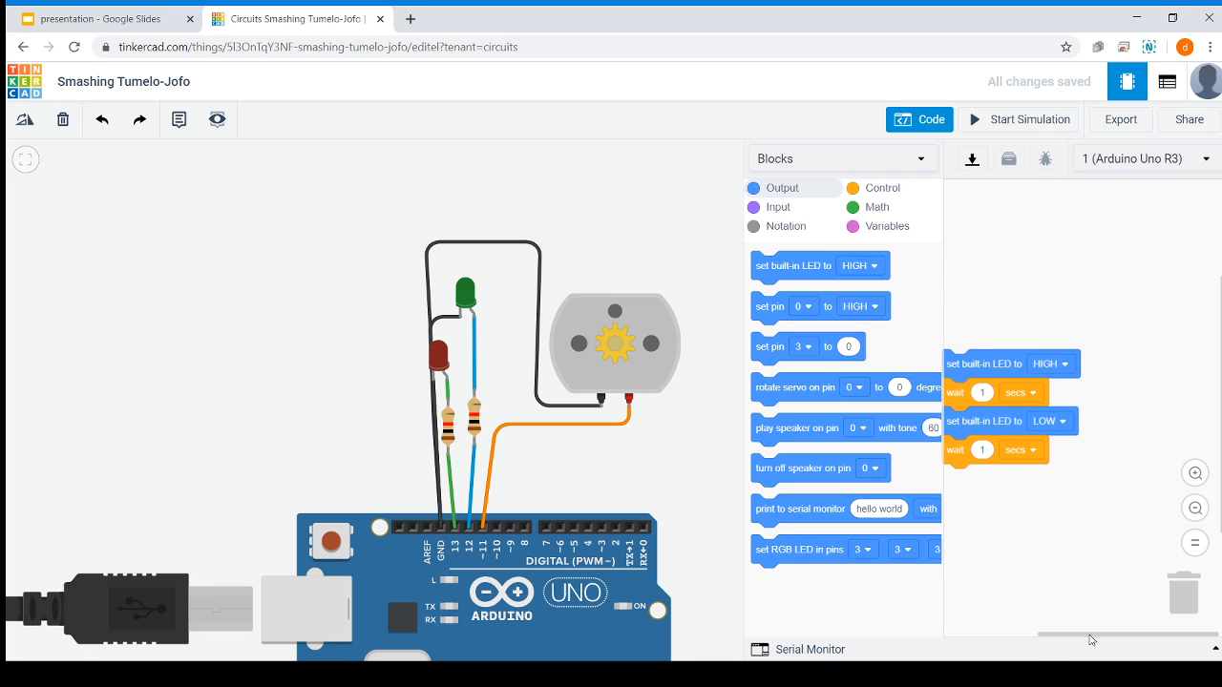
pyautogui.click(1151, 157)
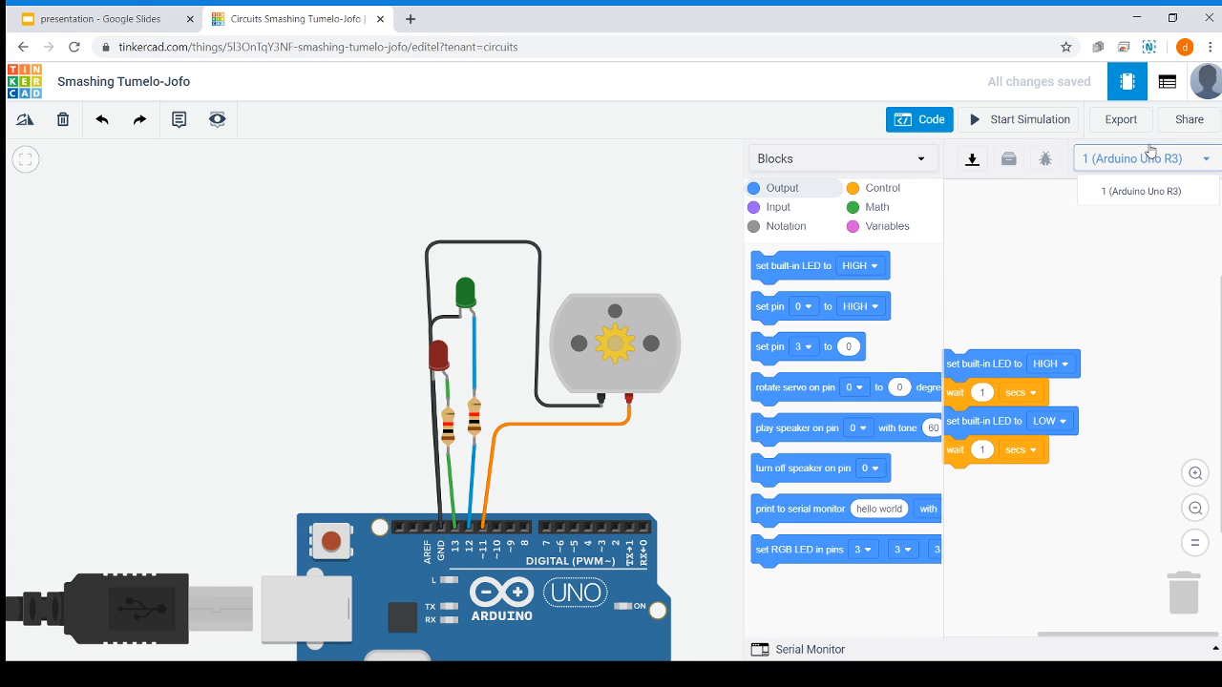
pyautogui.click(1123, 191)
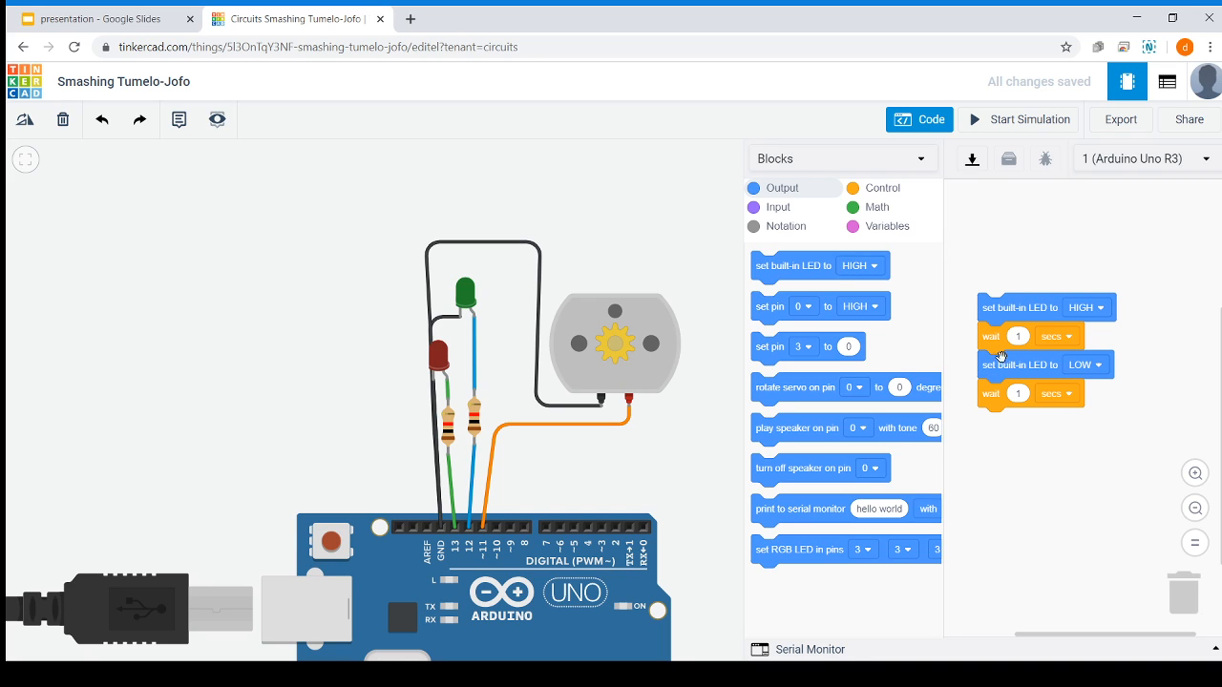
pyautogui.moveTo(1002, 311)
pyautogui.mouseDown()
pyautogui.moveTo(1009, 303)
pyautogui.moveTo(1004, 313)
pyautogui.mouseUp()
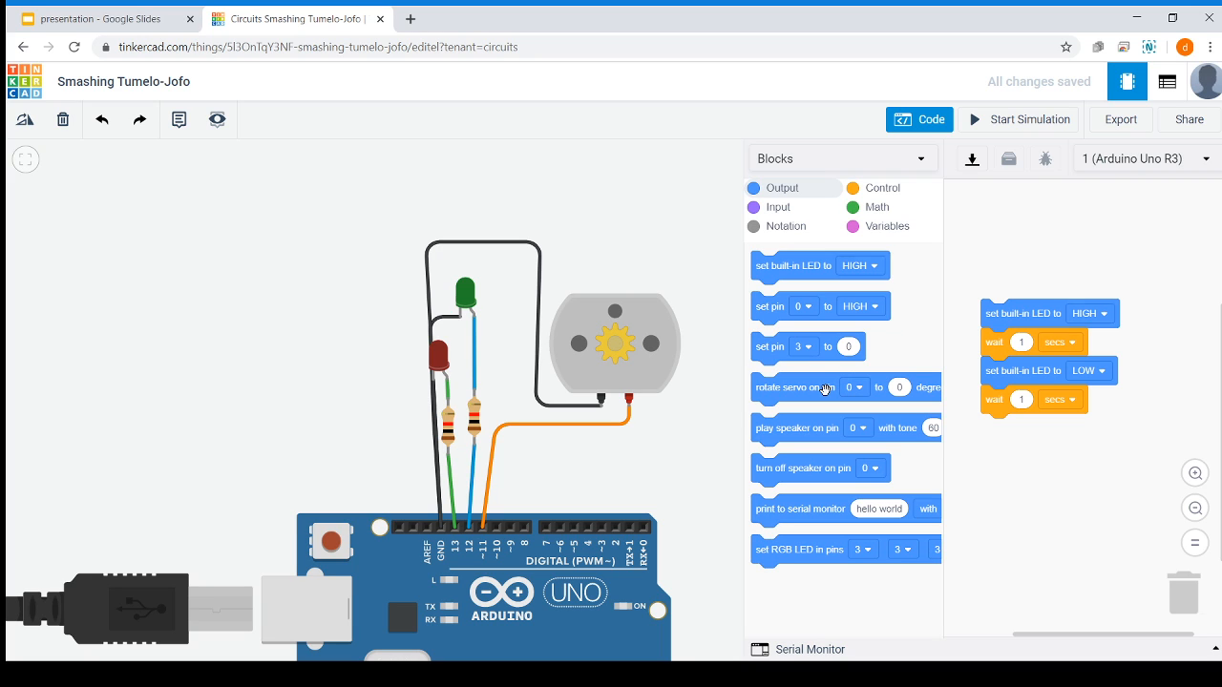
# - Add a digital set pin block at the start of the program, setting pin 12 to HIGH
pyautogui.moveTo(763, 347); pyautogui.dragTo(999, 282)
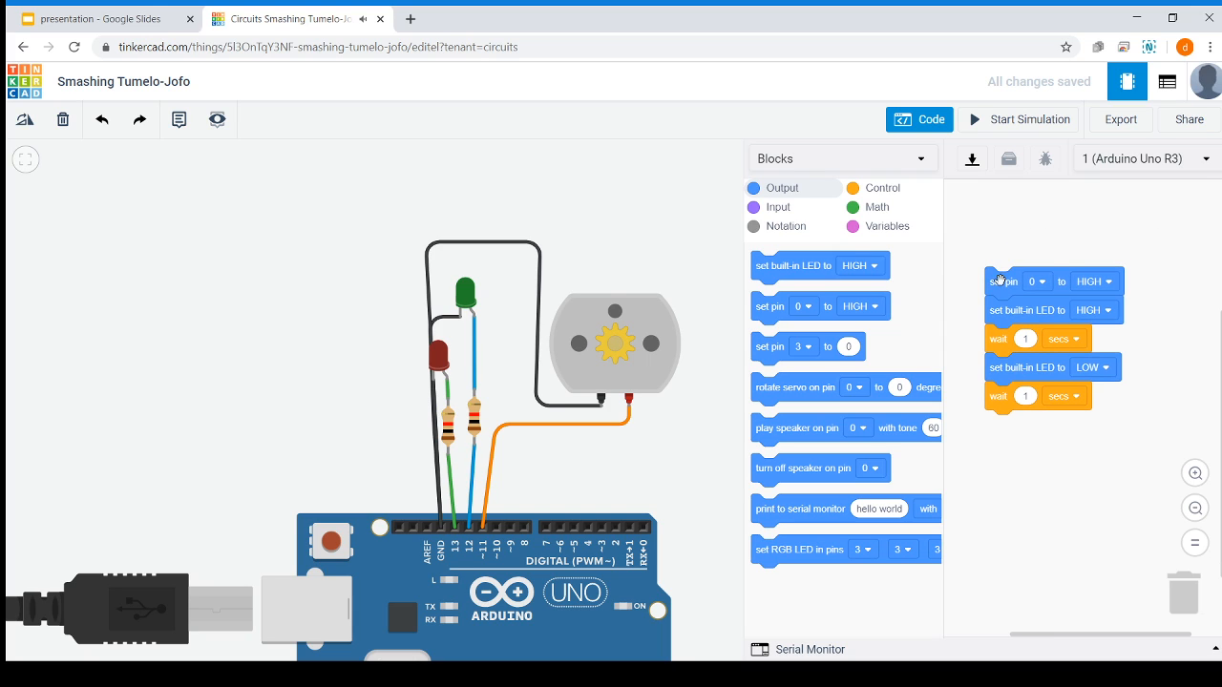
pyautogui.click(1045, 285)
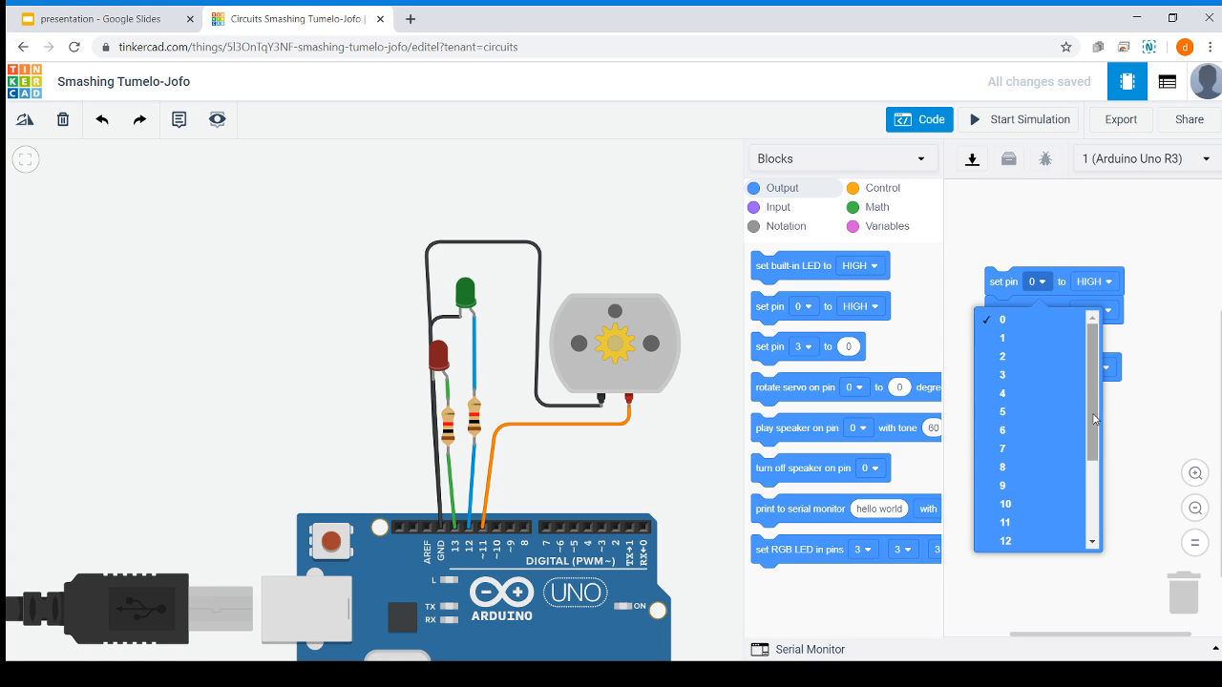
pyautogui.moveTo(1093, 411); pyautogui.dragTo(1093, 477)
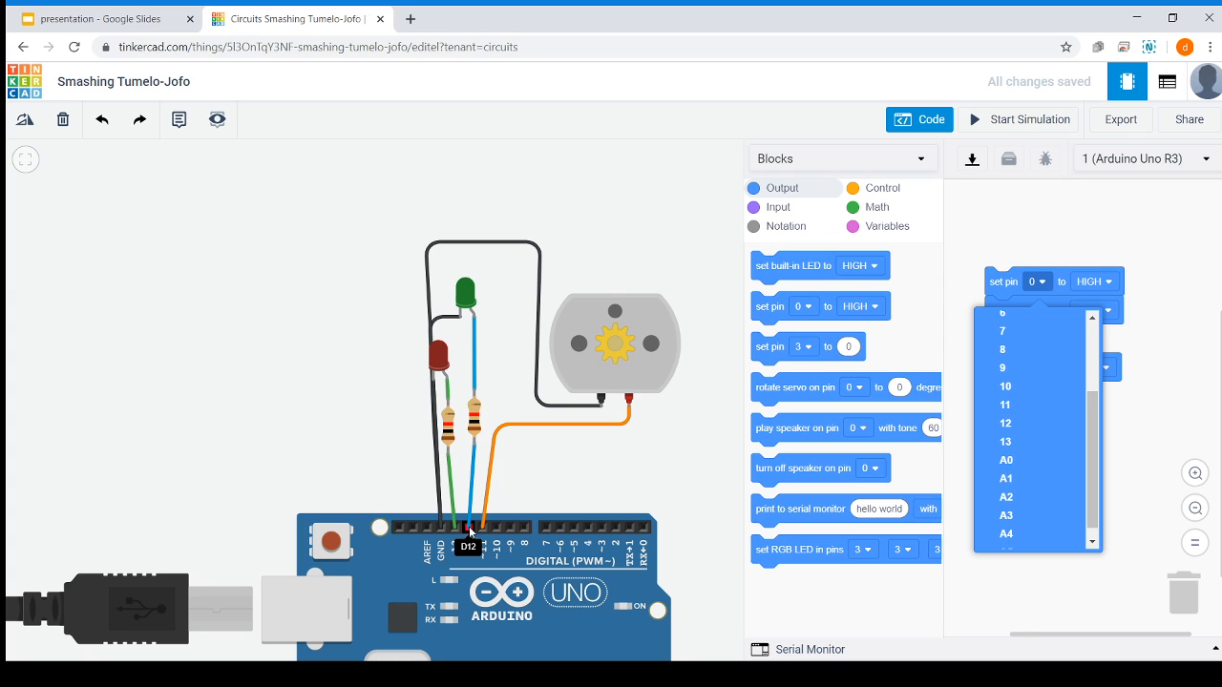
pyautogui.click(467, 532)
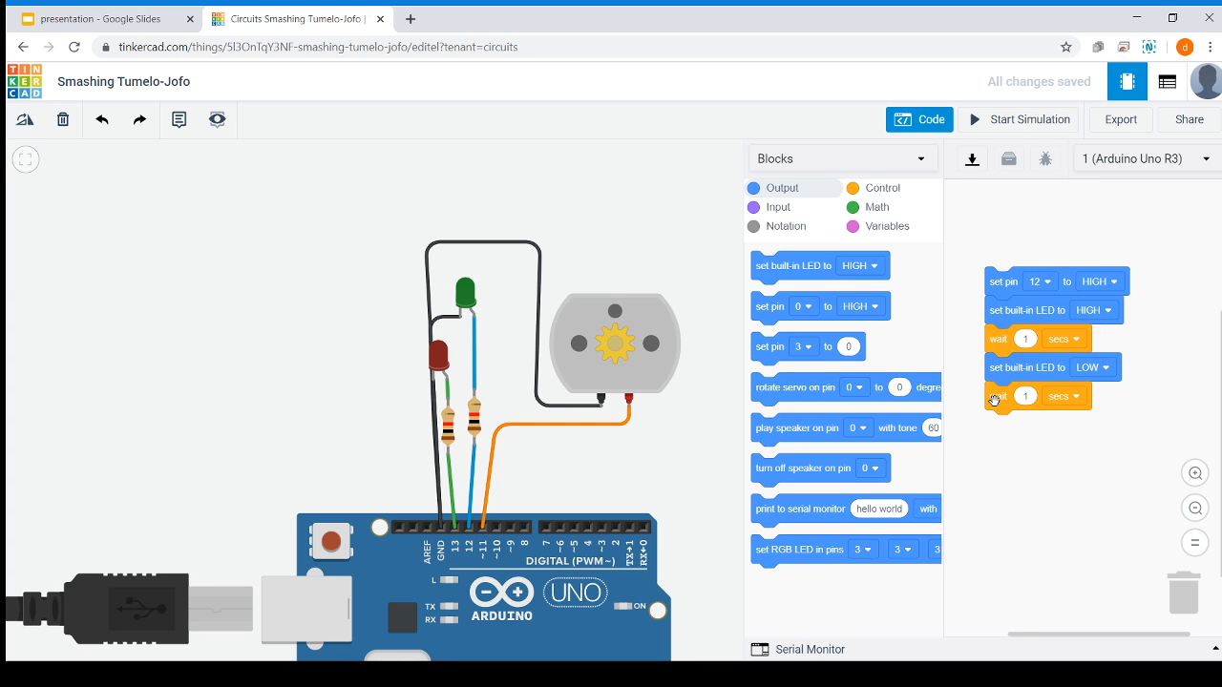
# - Insert a set pin 12 to LOW block between the first wait and the block setting the built-in LED to LOW
pyautogui.moveTo(993, 368); pyautogui.dragTo(1010, 489)
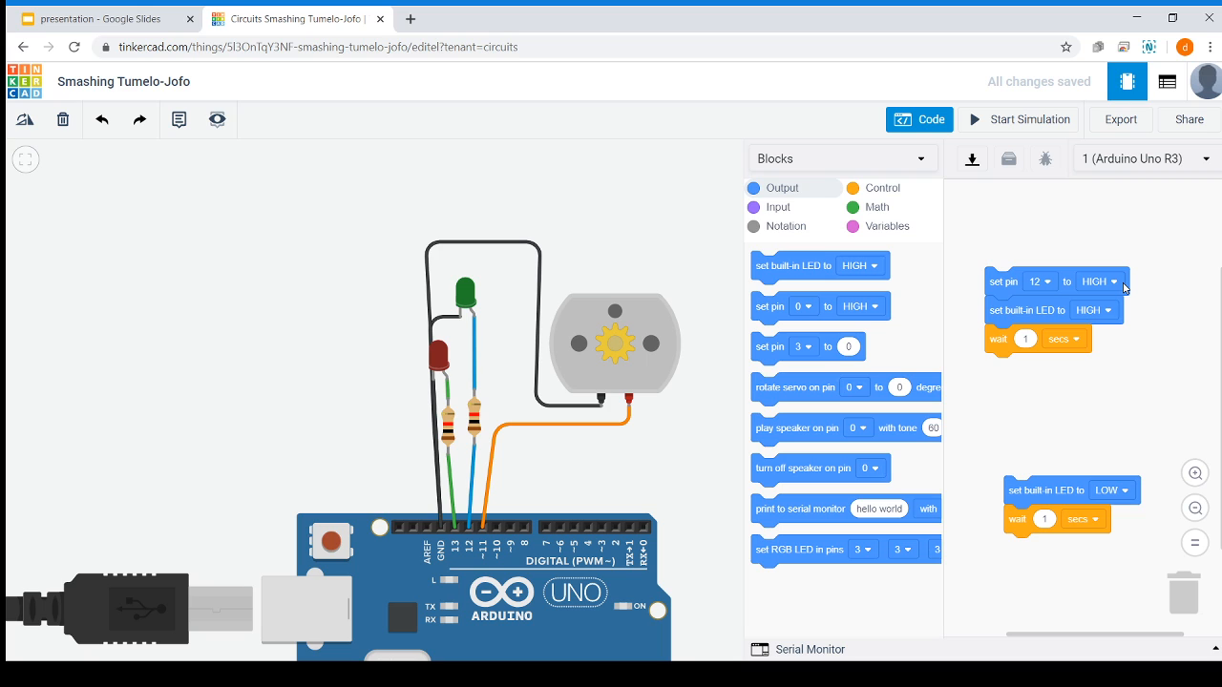
pyautogui.moveTo(769, 306); pyautogui.dragTo(1003, 368)
pyautogui.click(1035, 369)
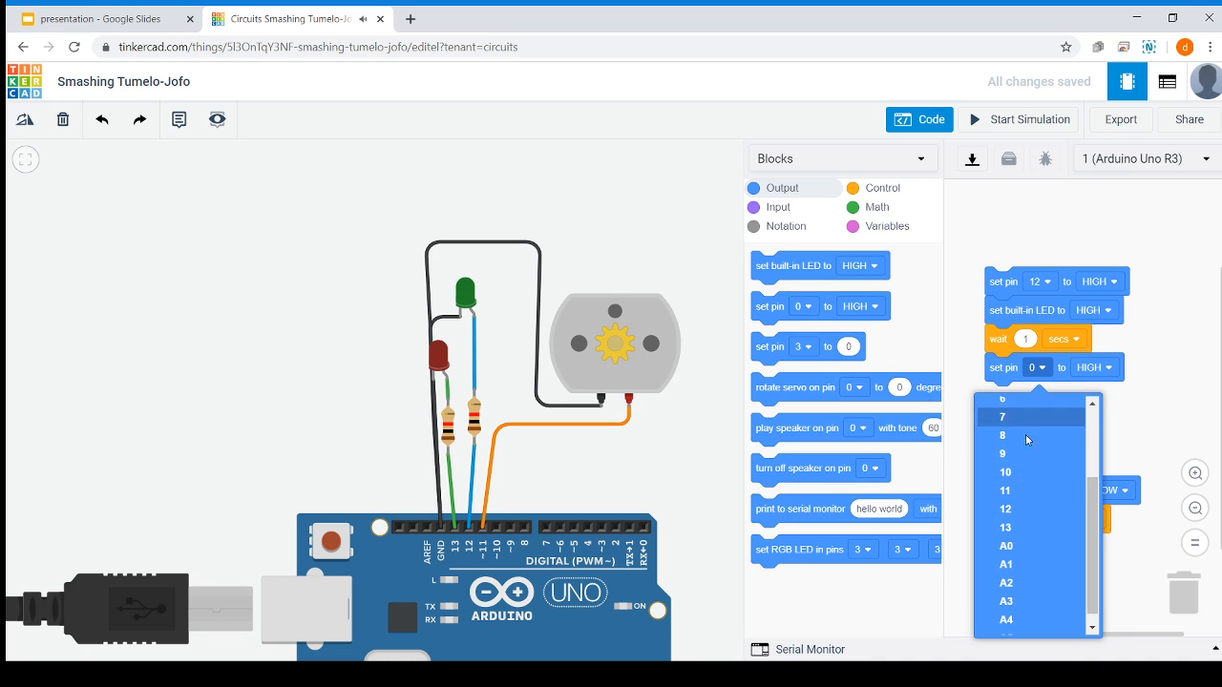
pyautogui.click(1035, 510)
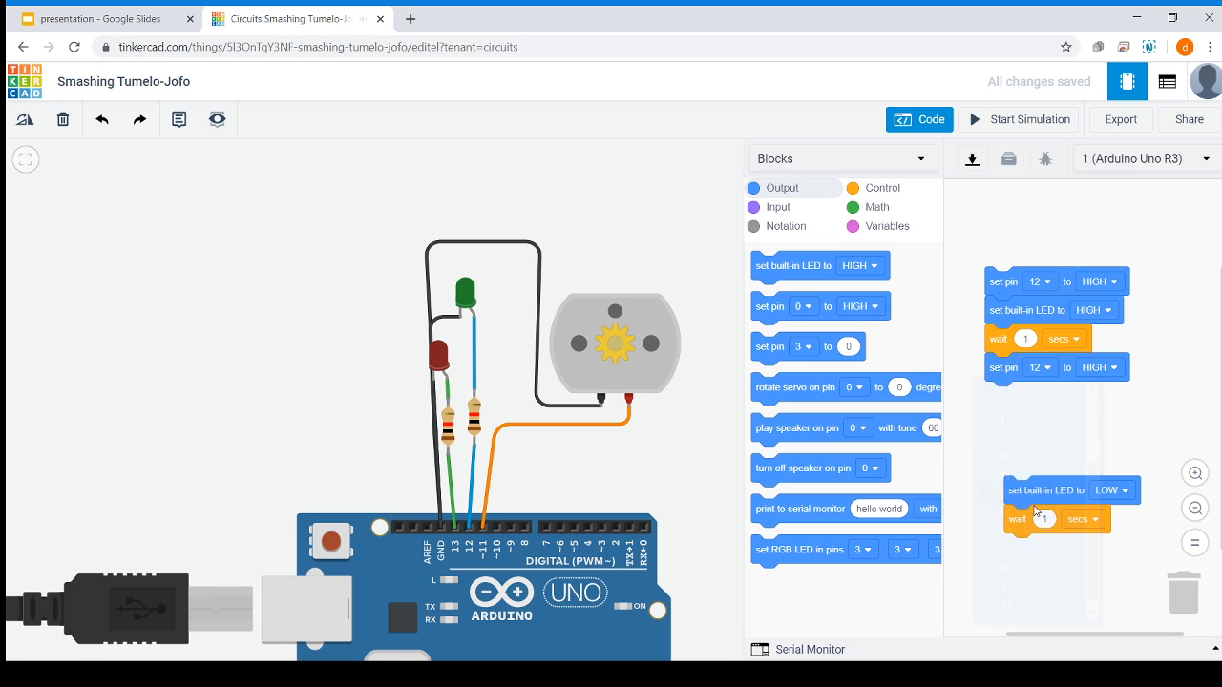
pyautogui.moveTo(1035, 511); pyautogui.dragTo(1018, 418)
pyautogui.click(1107, 368)
pyautogui.click(1107, 424)
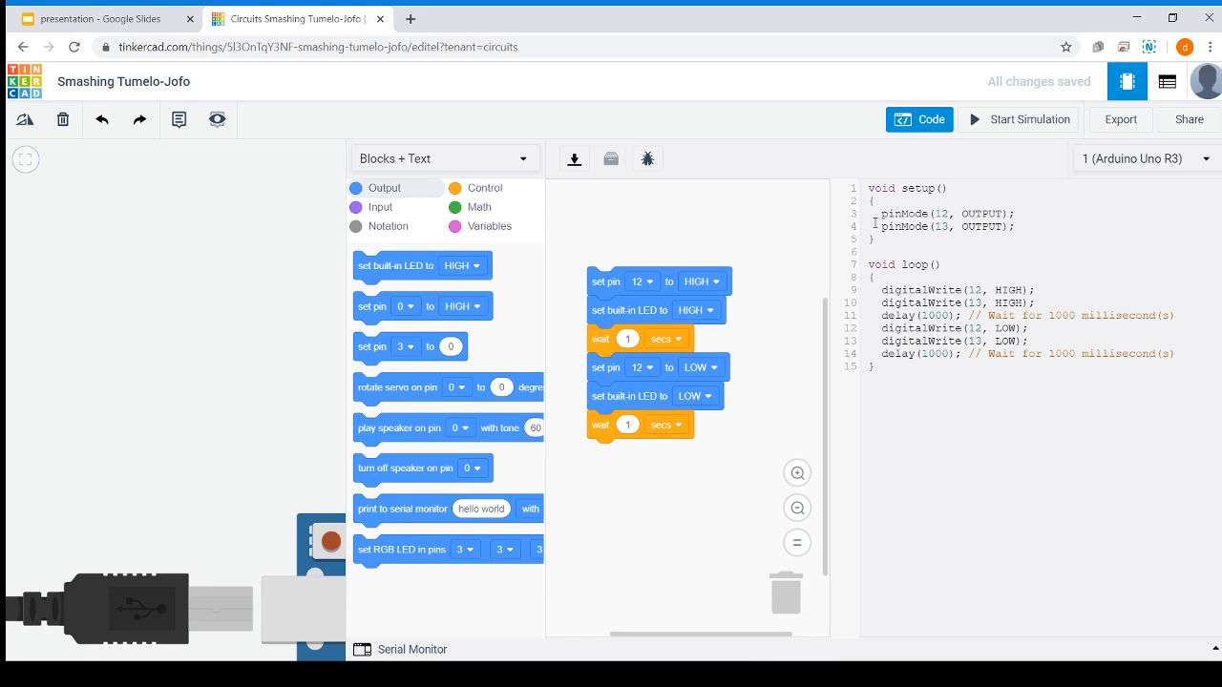
# - Examine the loop section of the generated text code alongside the blocks
pyautogui.moveTo(876, 268); pyautogui.dragTo(908, 337)
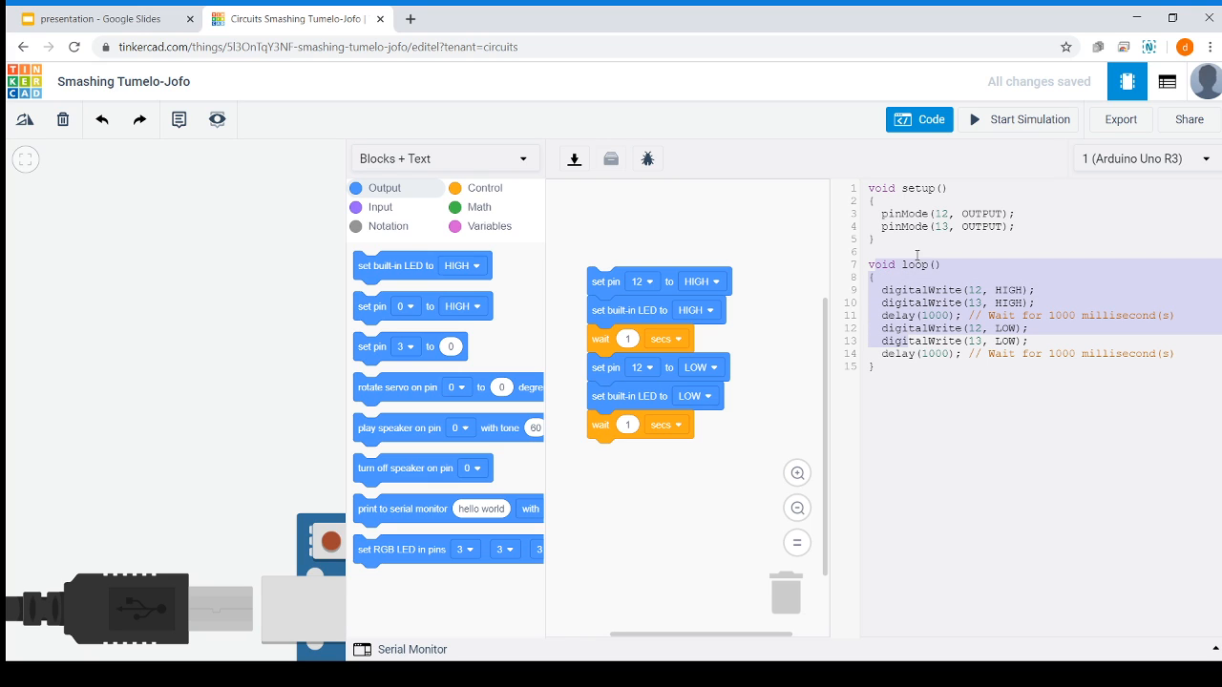
pyautogui.click(907, 264)
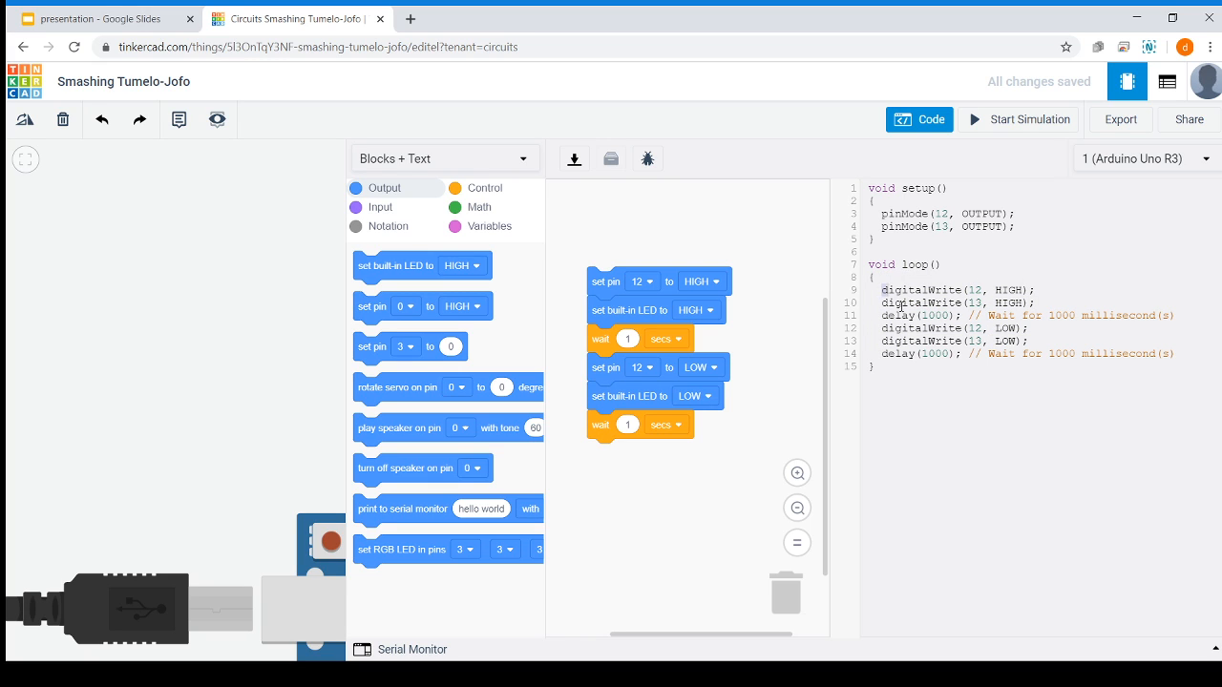
pyautogui.moveTo(883, 291); pyautogui.dragTo(951, 367)
pyautogui.click(952, 366)
# - Check the motor's pin on the circuit and add a block setting pin 11 to HIGH at the program's start
pyautogui.click(922, 122)
pyautogui.moveTo(579, 473); pyautogui.dragTo(565, 418)
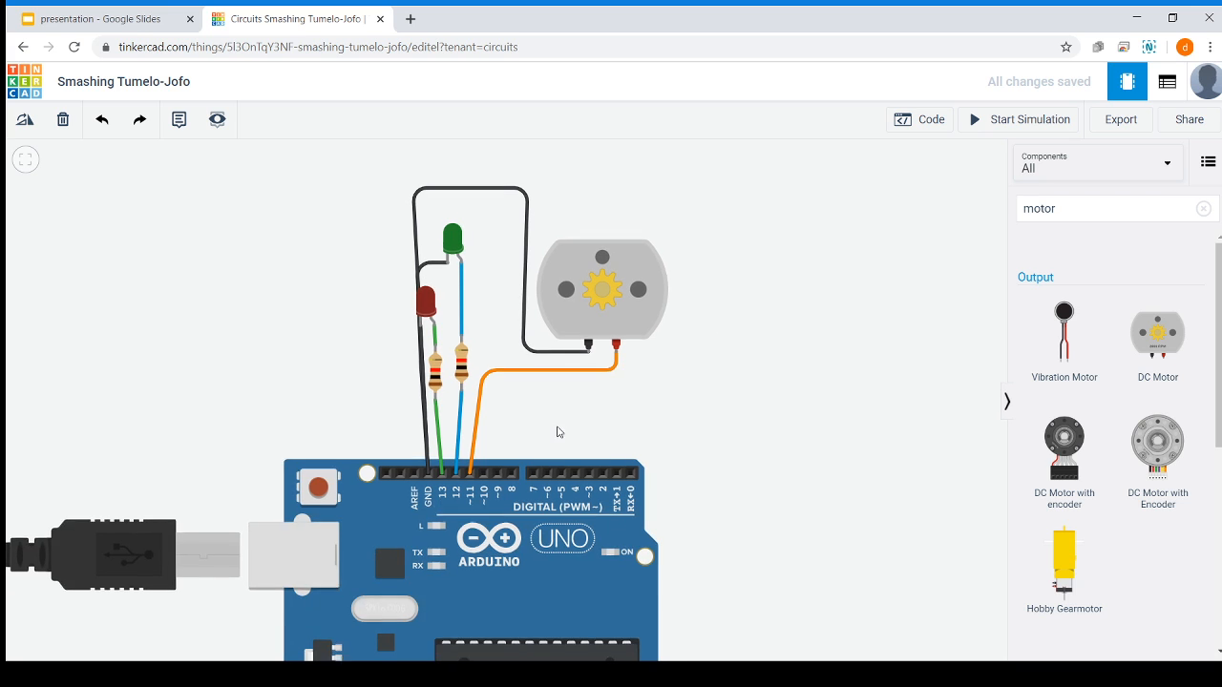
pyautogui.click(924, 120)
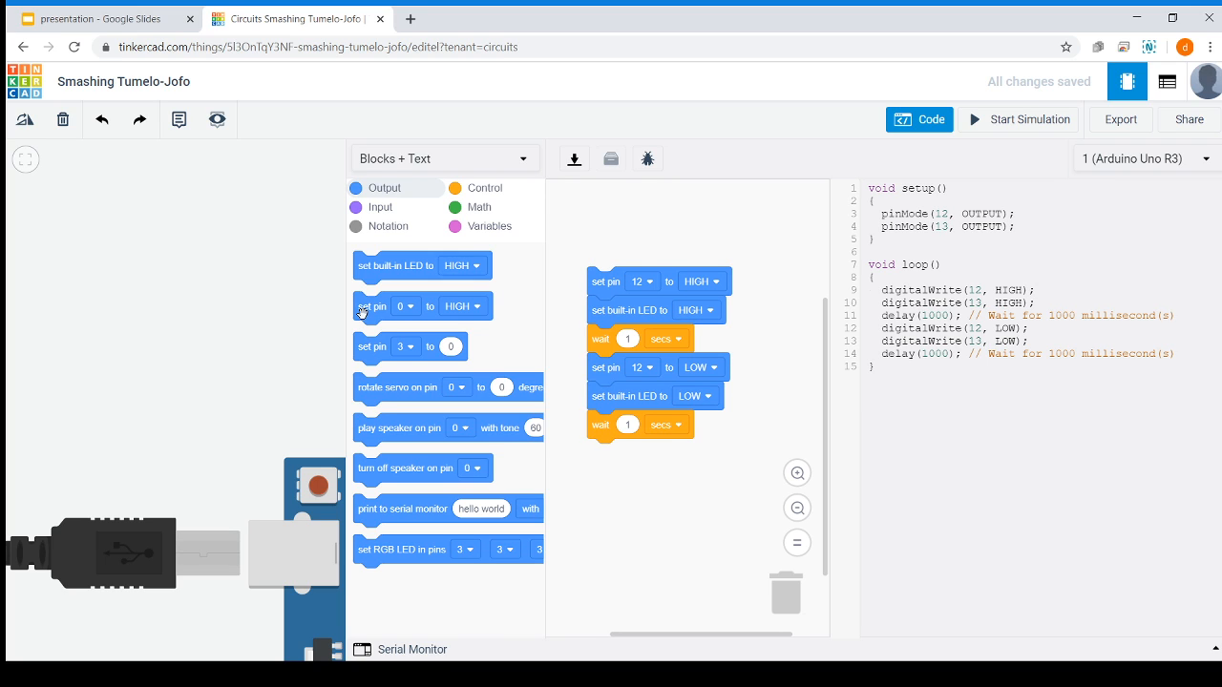
pyautogui.moveTo(362, 313); pyautogui.dragTo(608, 265)
pyautogui.click(651, 259)
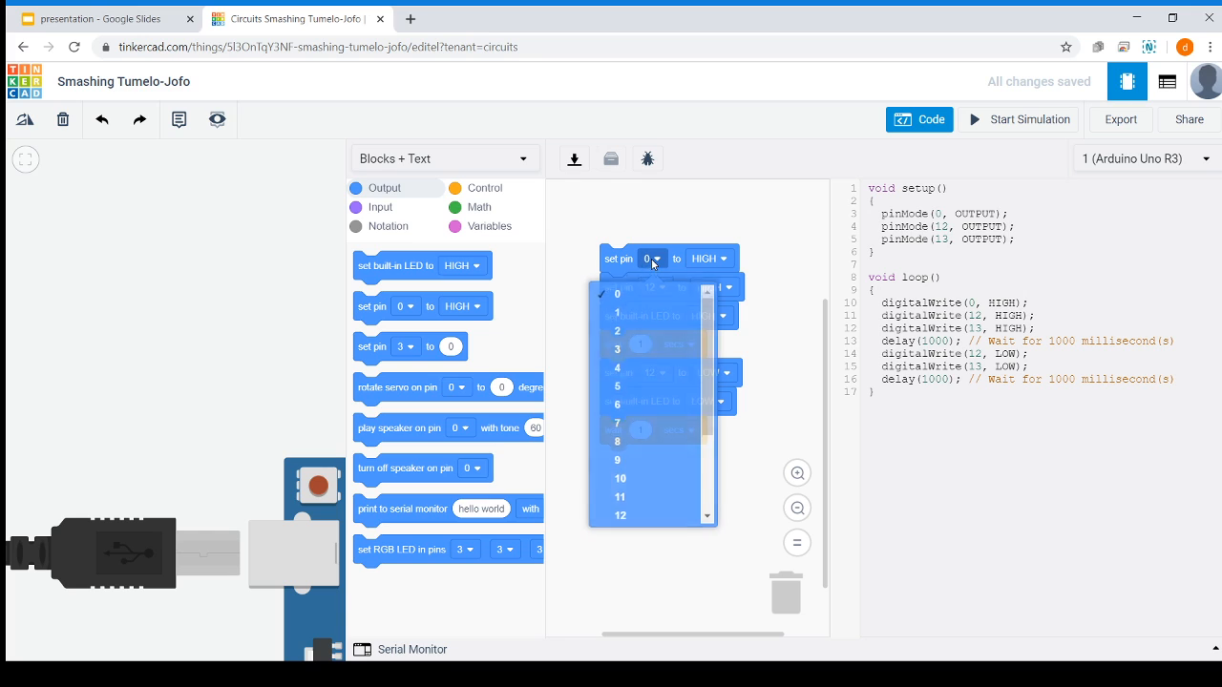
pyautogui.click(640, 496)
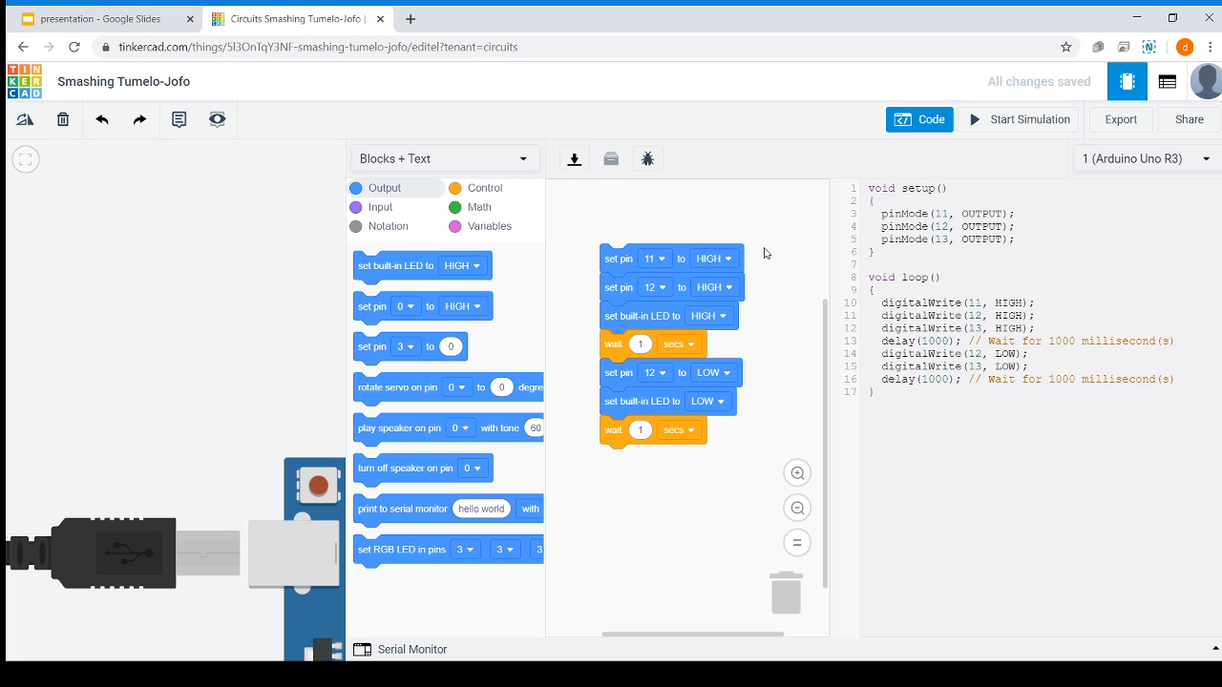
# - Insert a set pin 11 to HIGH block after the first wait and reattach the remaining blocks beneath it
pyautogui.click(718, 261)
pyautogui.click(716, 227)
pyautogui.moveTo(611, 373); pyautogui.dragTo(616, 463)
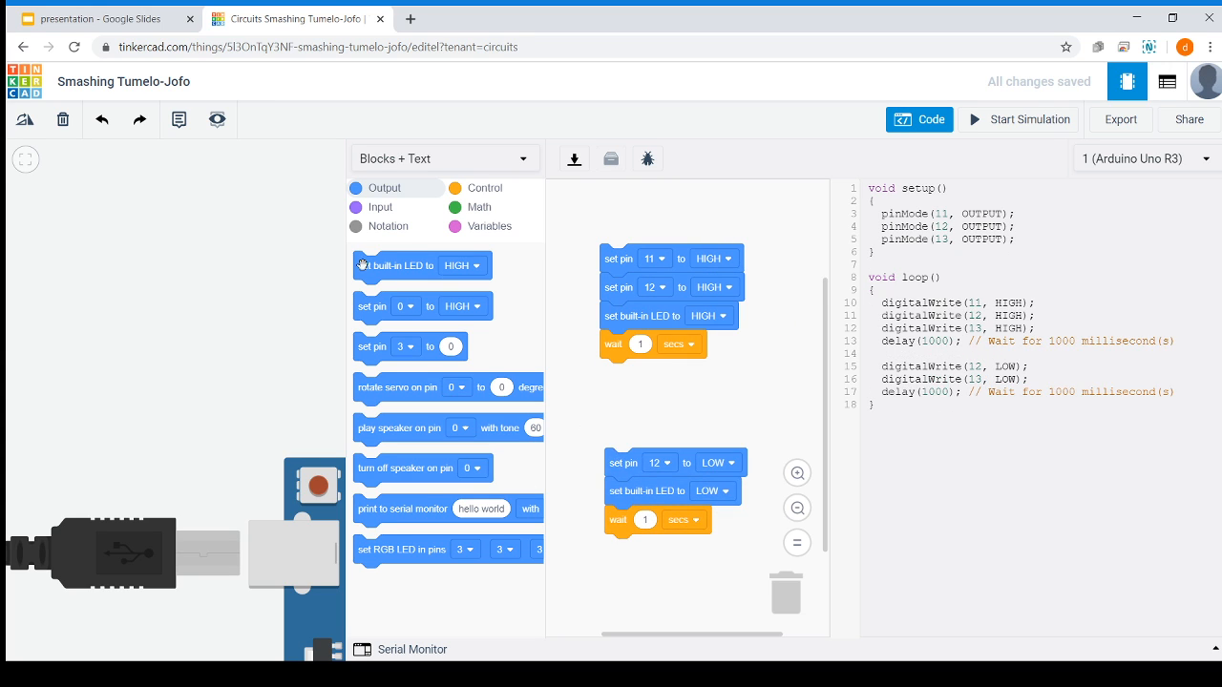
pyautogui.moveTo(366, 307); pyautogui.dragTo(609, 375)
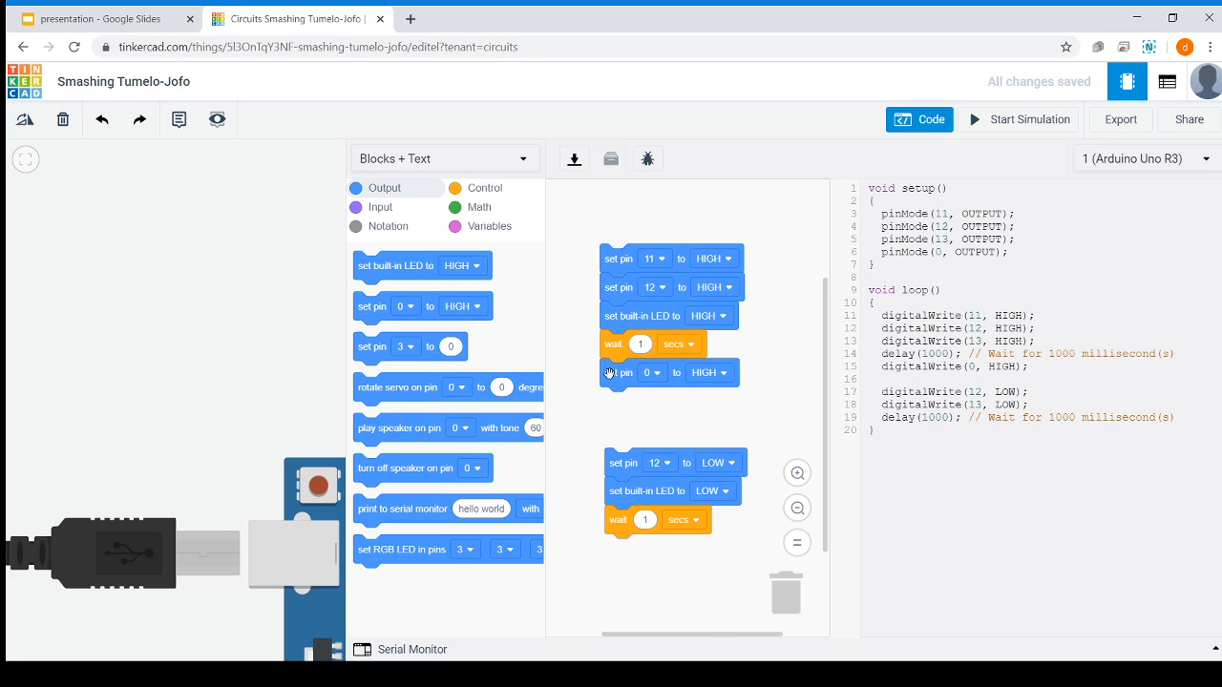
pyautogui.click(652, 372)
pyautogui.click(652, 544)
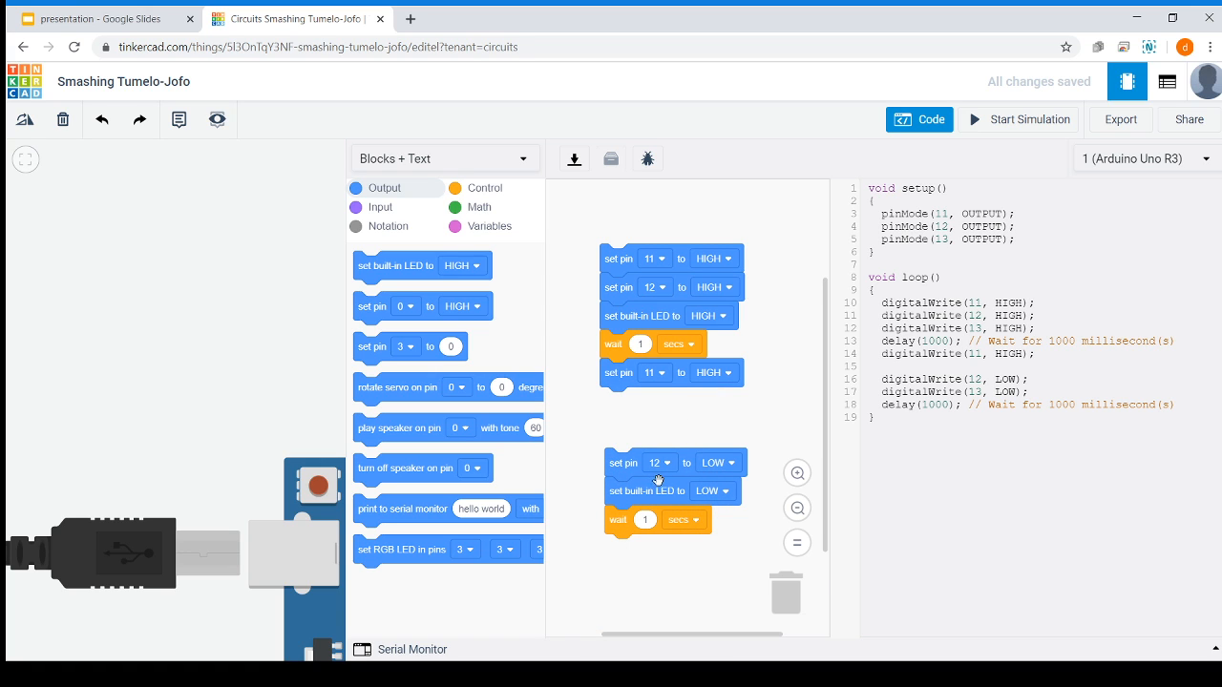
pyautogui.moveTo(665, 478); pyautogui.dragTo(661, 412)
# - Simulate the circuit to watch the LEDs and motor, review the code blocks, and run the simulation again
pyautogui.click(912, 119)
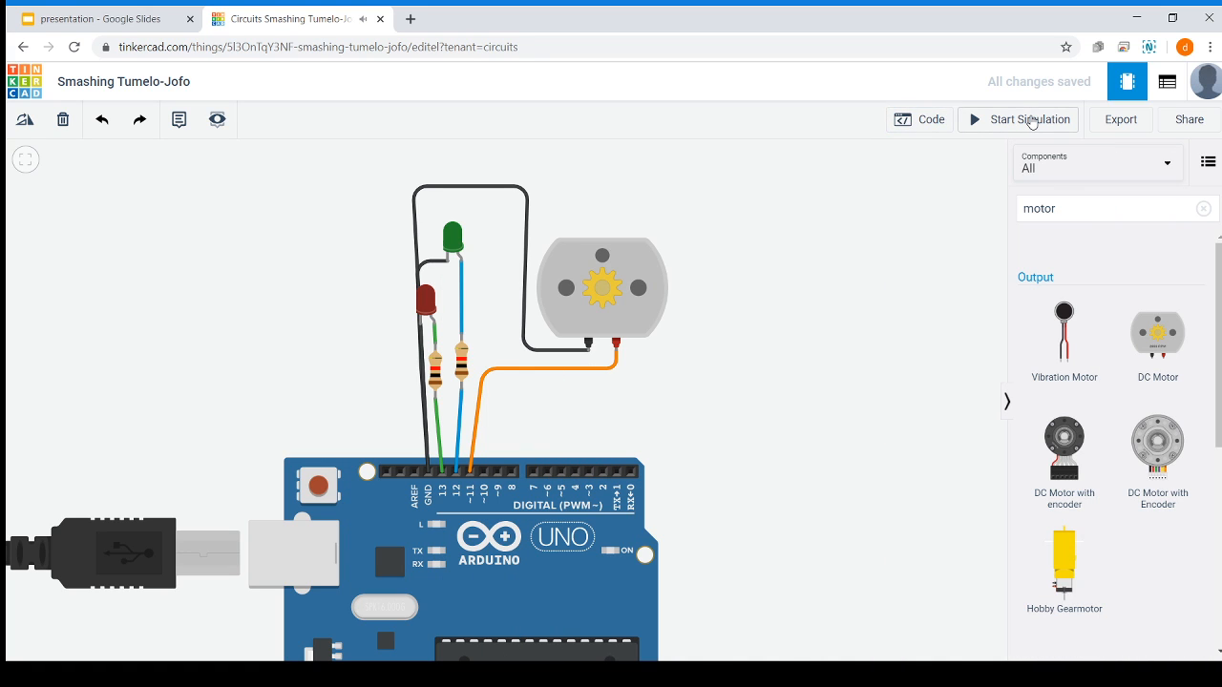
pyautogui.click(1032, 119)
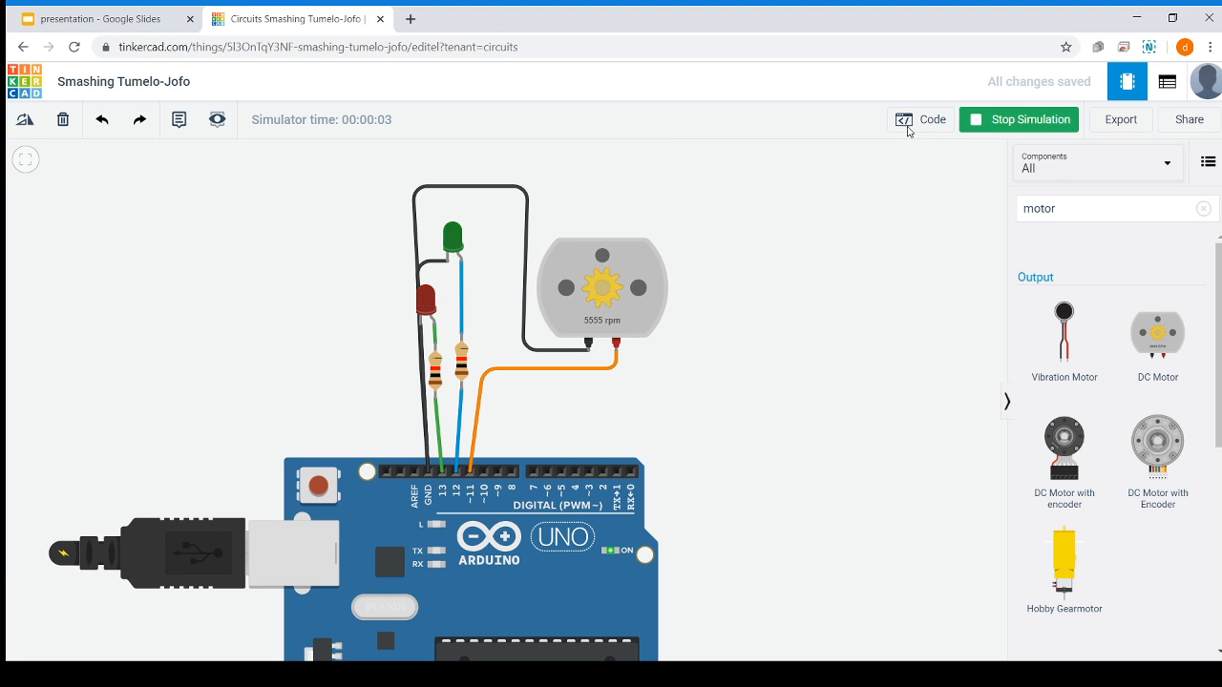
pyautogui.click(976, 119)
pyautogui.click(922, 119)
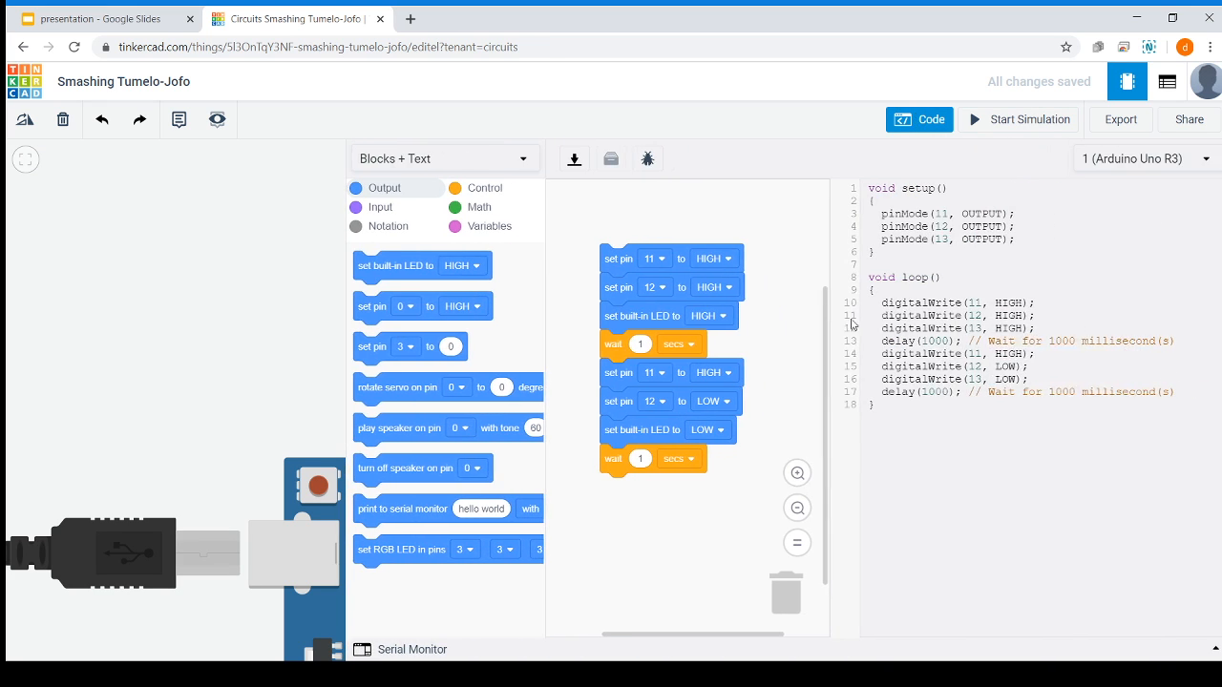
pyautogui.click(922, 120)
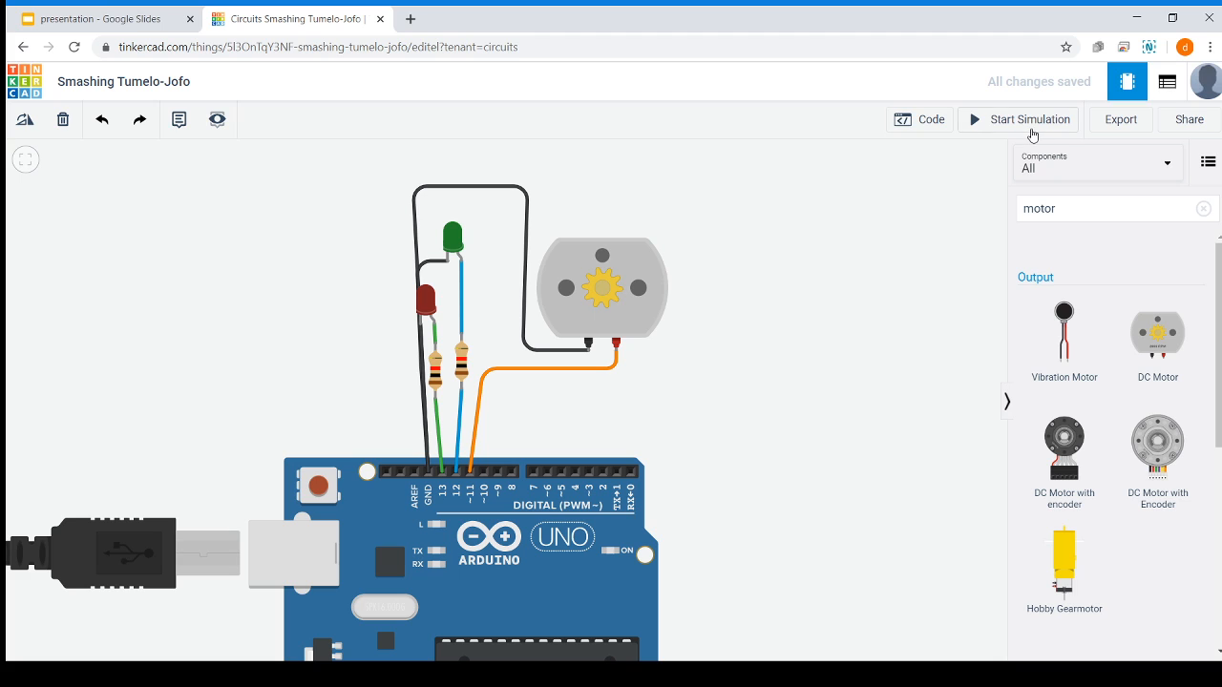
pyautogui.click(1029, 120)
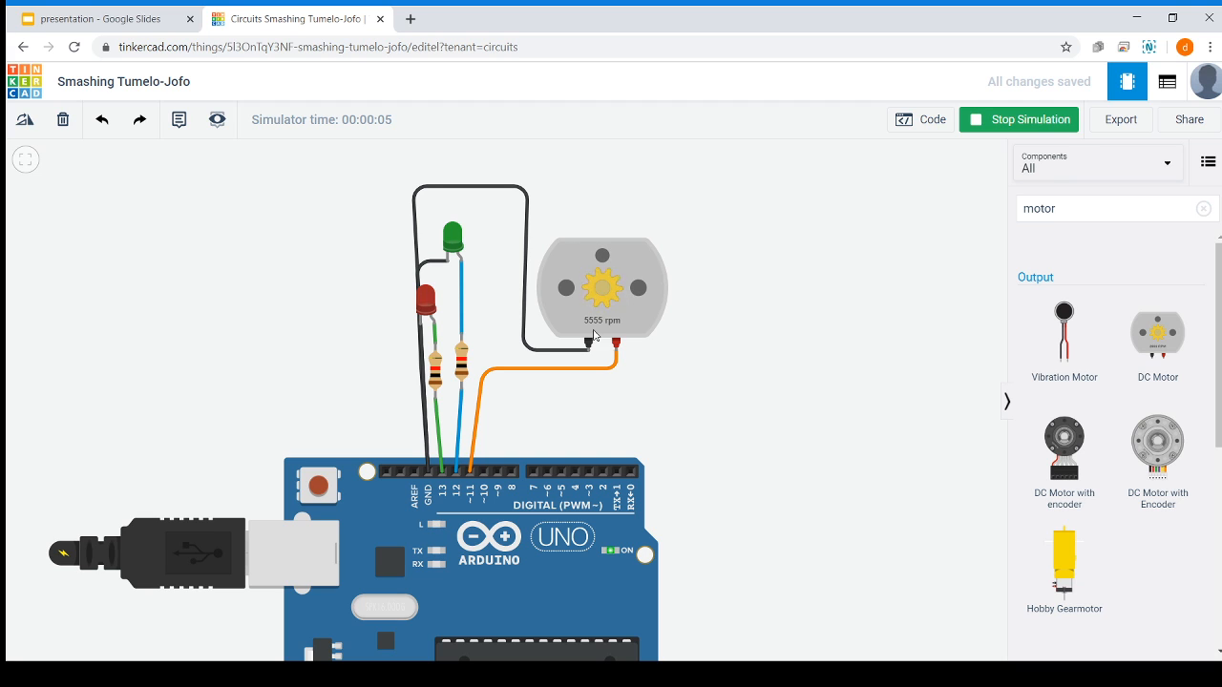
# - Set the pin 11 block after the first wait to LOW
pyautogui.click(929, 129)
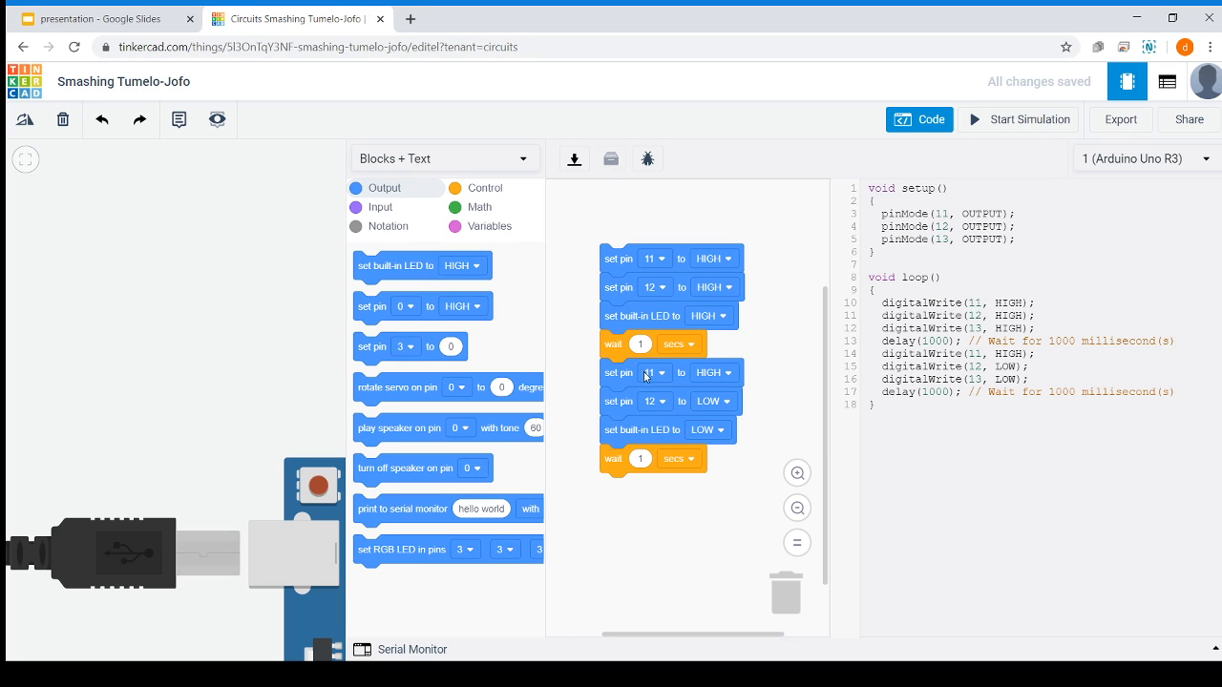
pyautogui.click(715, 372)
pyautogui.click(711, 434)
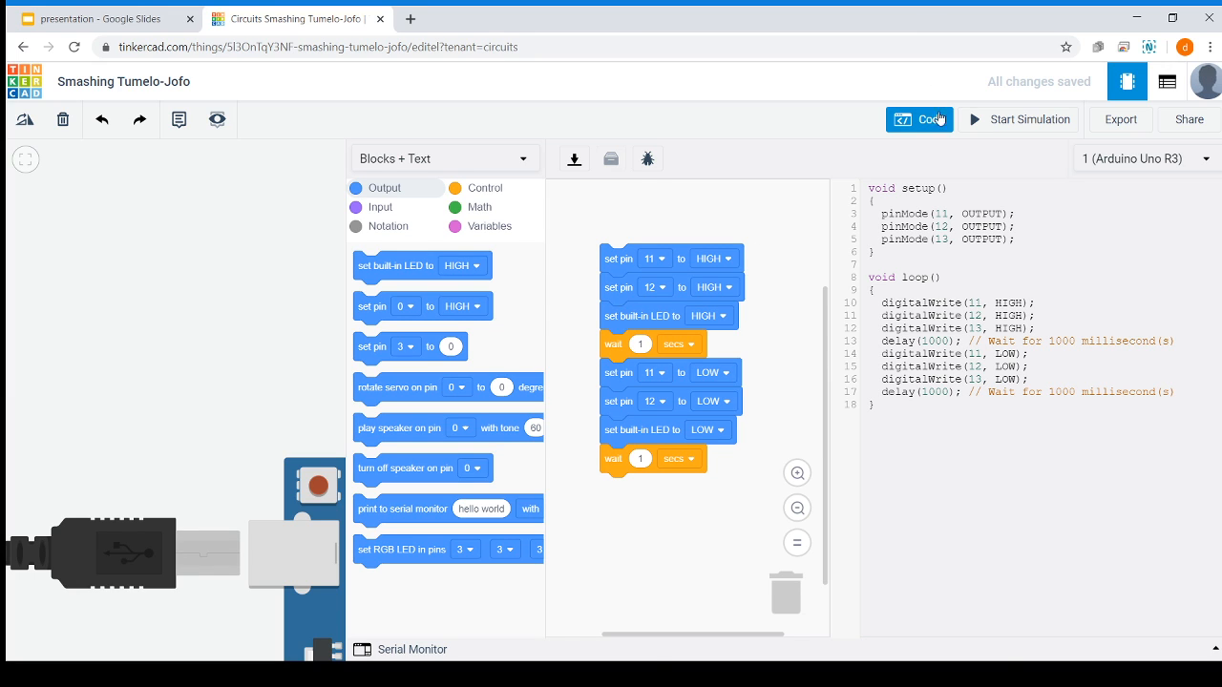
# - Run the simulation to check the motor and LEDs switching together, and stop it
pyautogui.click(996, 121)
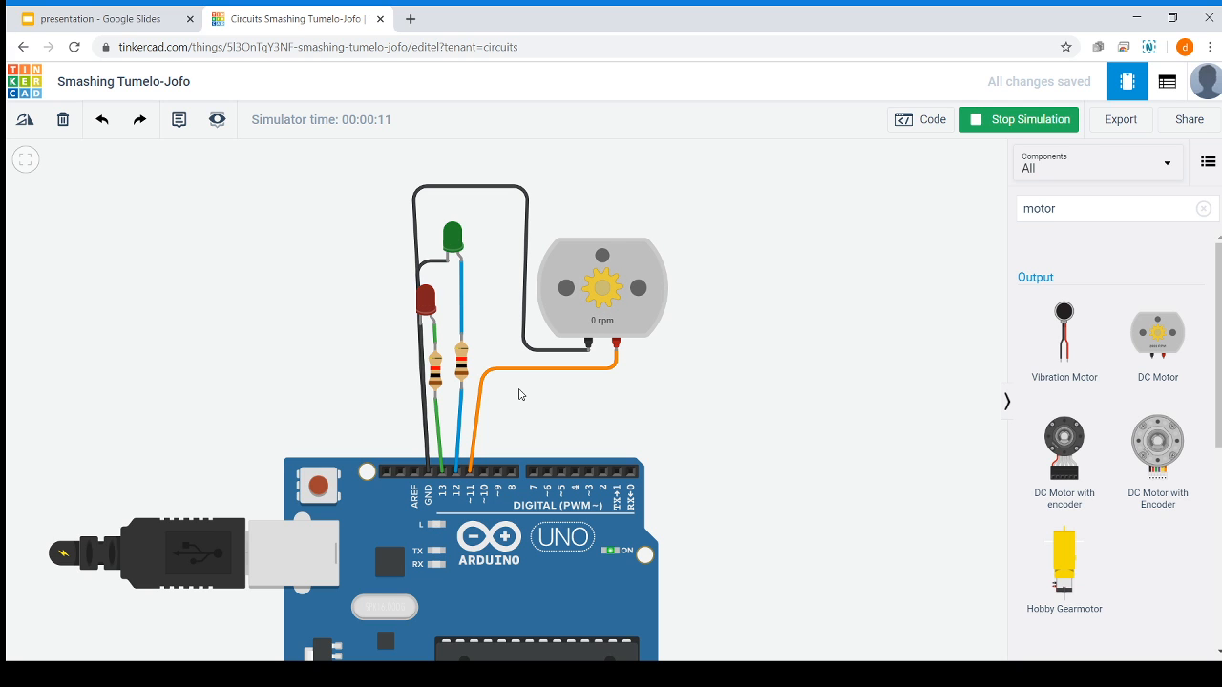
pyautogui.moveTo(605, 422); pyautogui.dragTo(548, 406)
pyautogui.click(967, 124)
# - Set the first pin 11 block to LOW and the pin 11 block after the first wait to HIGH
pyautogui.click(944, 120)
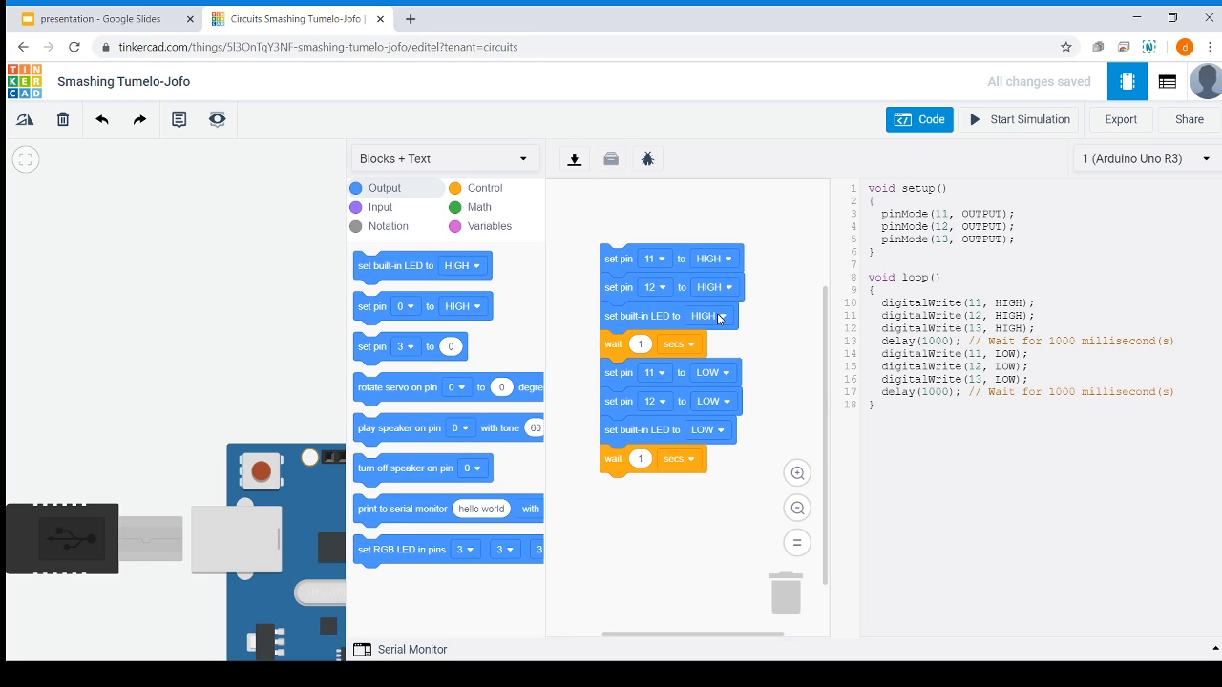
pyautogui.click(714, 258)
pyautogui.click(716, 315)
pyautogui.click(721, 374)
pyautogui.click(728, 414)
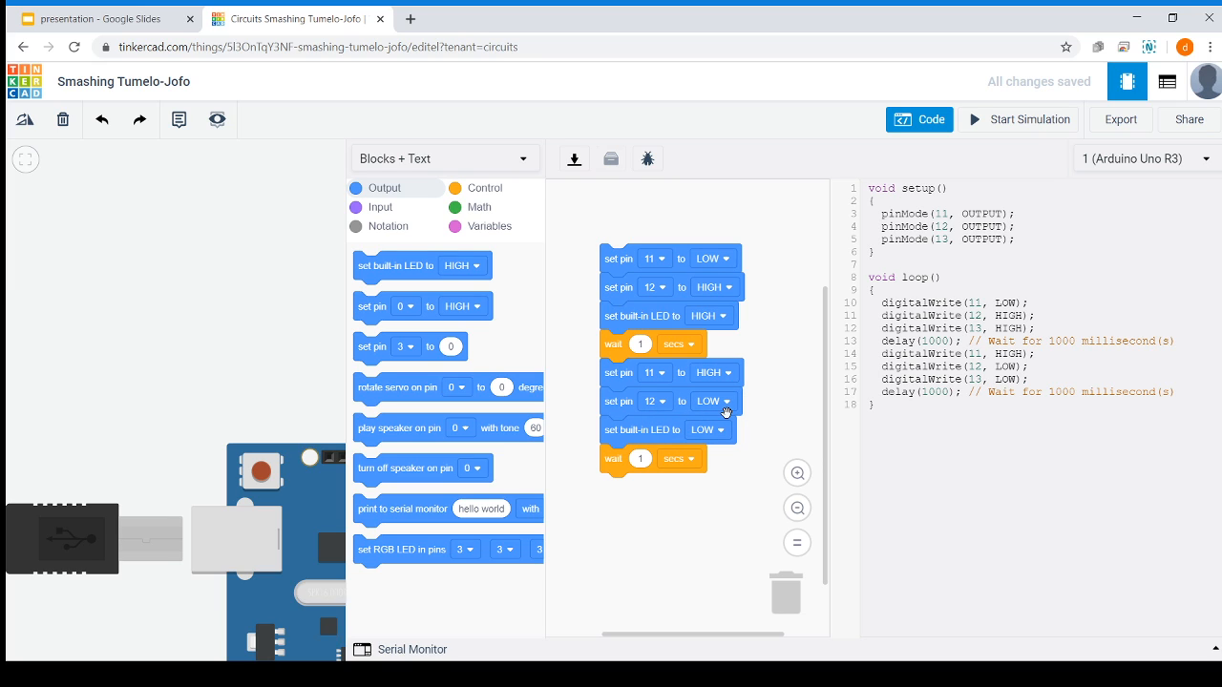
# - Simulate the circuit to check that the motor alternates with the two LEDs, and stop the simulation
pyautogui.click(1002, 118)
pyautogui.click(941, 118)
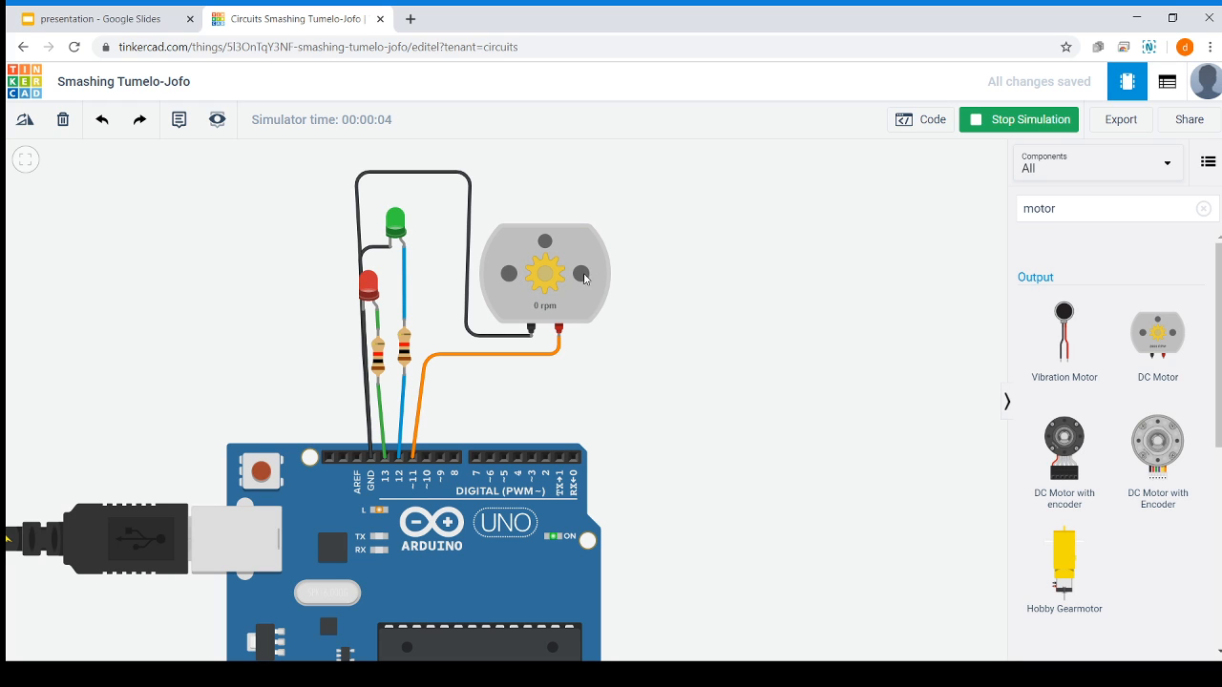
pyautogui.moveTo(507, 382); pyautogui.dragTo(574, 404)
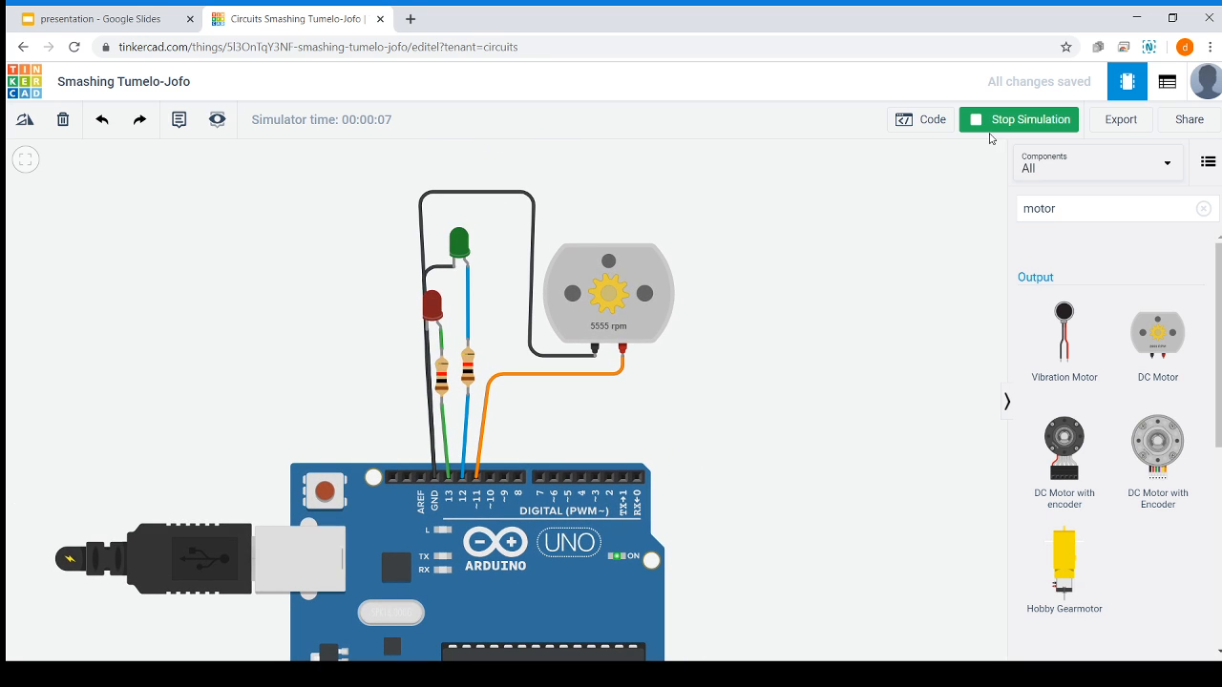
pyautogui.click(997, 129)
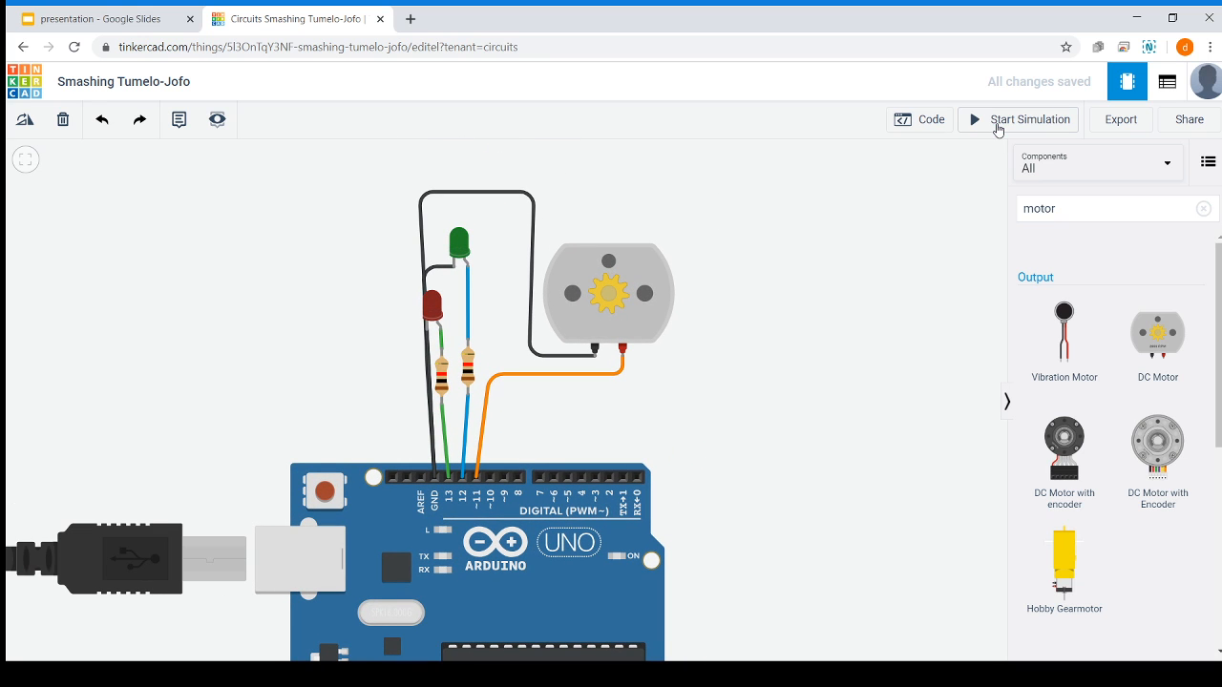
# - Clear the motor search and switch the component library to the Arduino starters, making free workplane space beside the circuit
pyautogui.moveTo(731, 414); pyautogui.dragTo(696, 369)
pyautogui.scroll(-3, 696, 368)
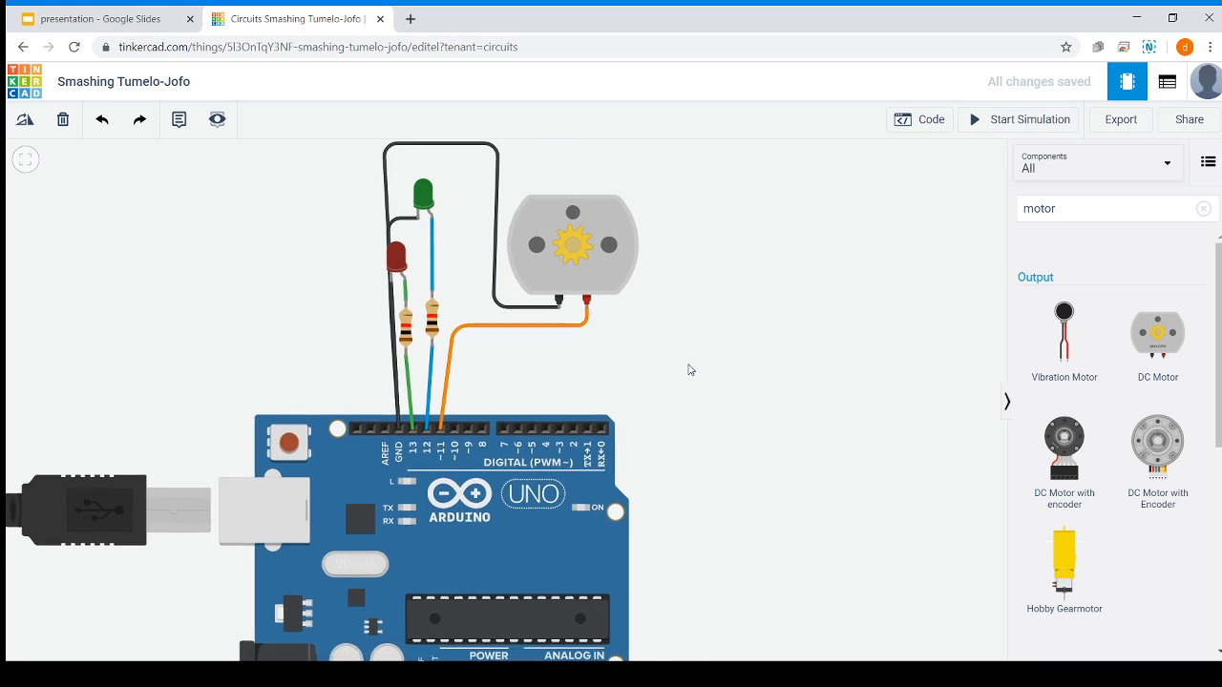
pyautogui.moveTo(628, 389); pyautogui.dragTo(557, 393)
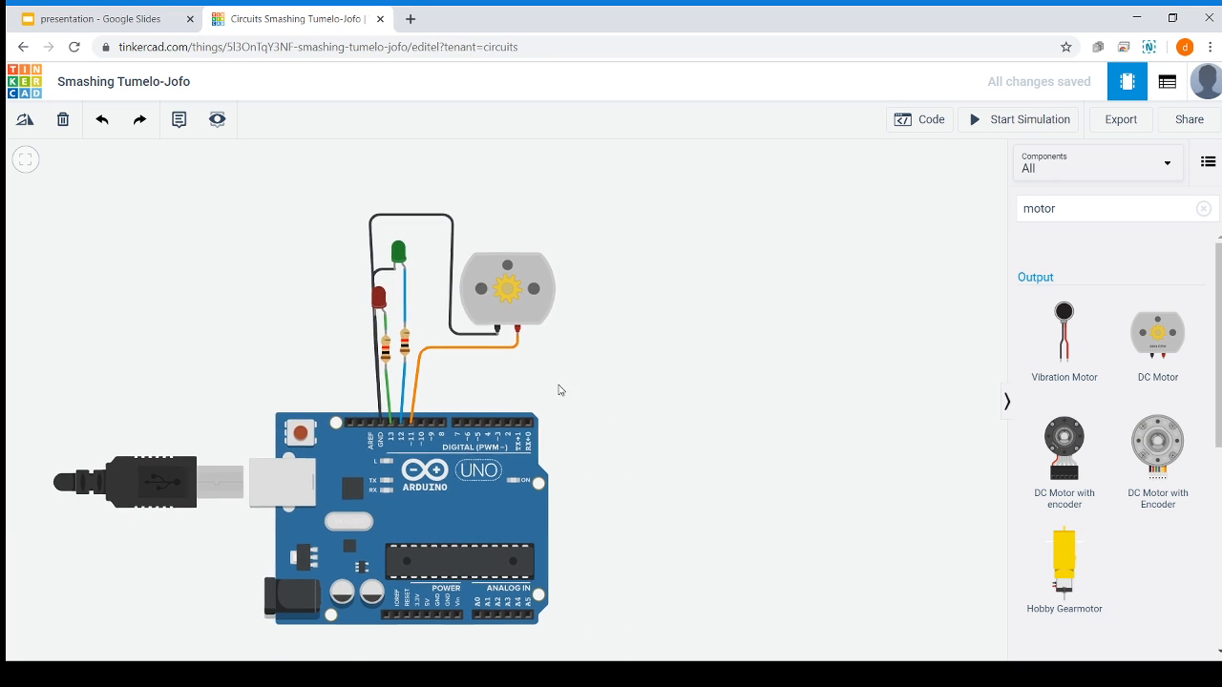
pyautogui.click(1203, 208)
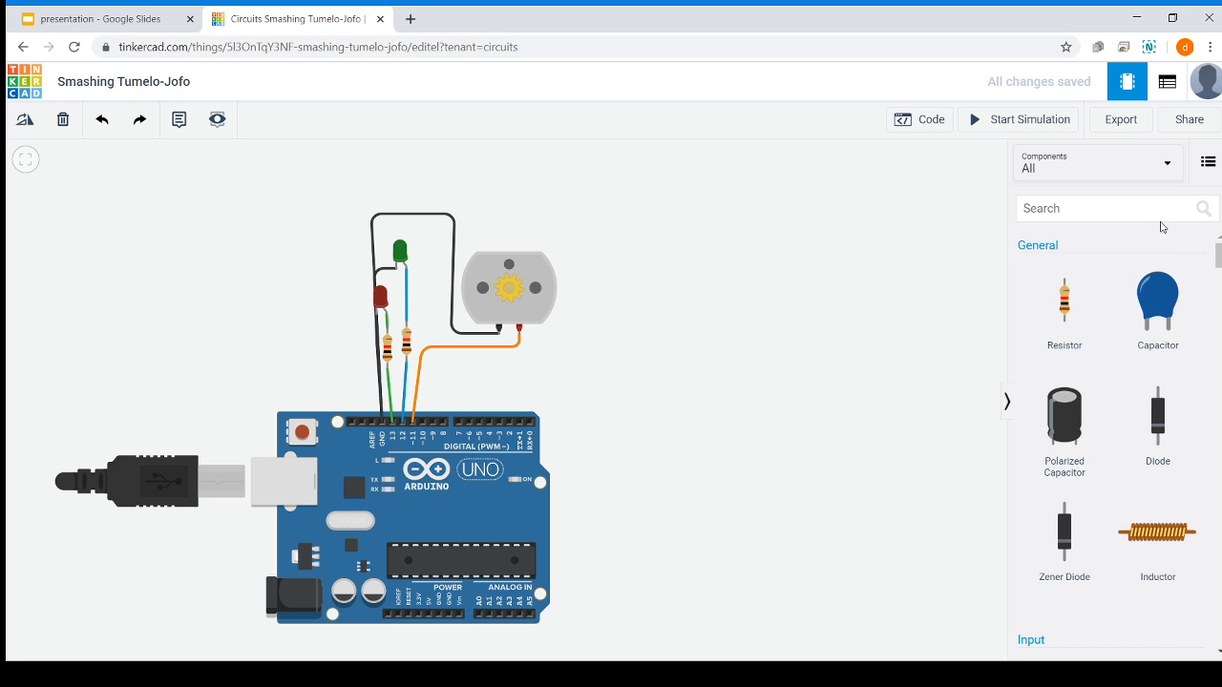
pyautogui.moveTo(1219, 246)
pyautogui.mouseDown()
pyautogui.moveTo(1219, 384)
pyautogui.moveTo(1219, 247)
pyautogui.mouseUp()
pyautogui.click(1101, 165)
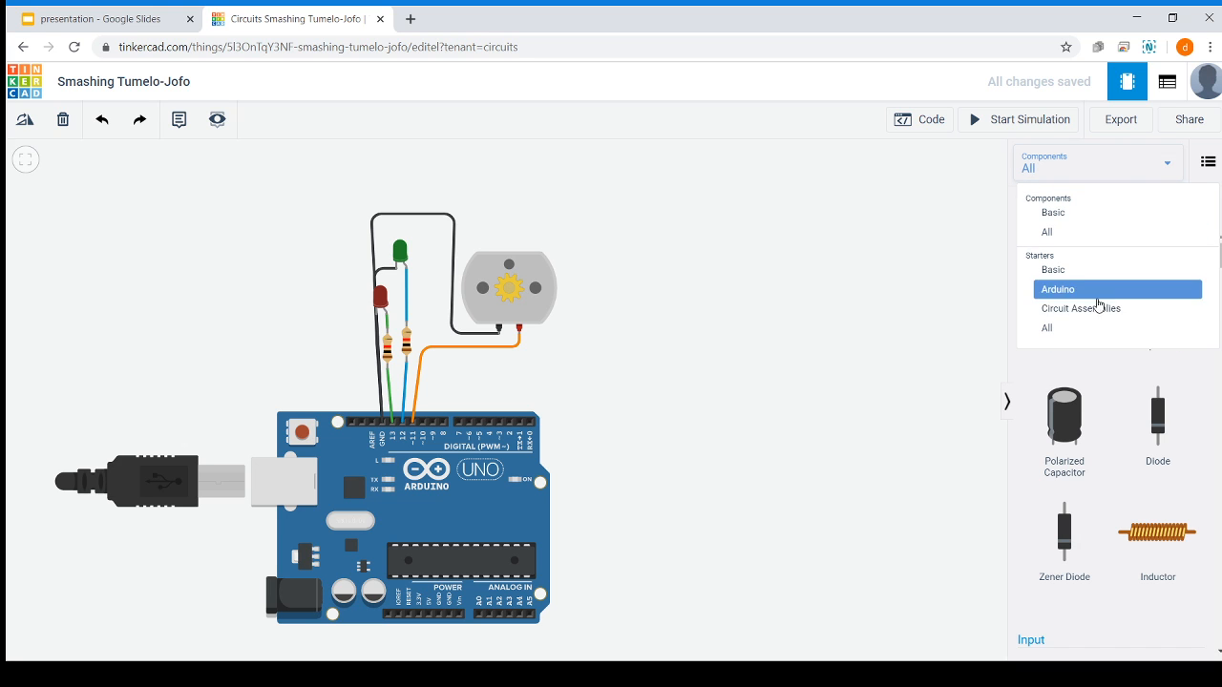
pyautogui.moveTo(767, 398); pyautogui.dragTo(296, 348)
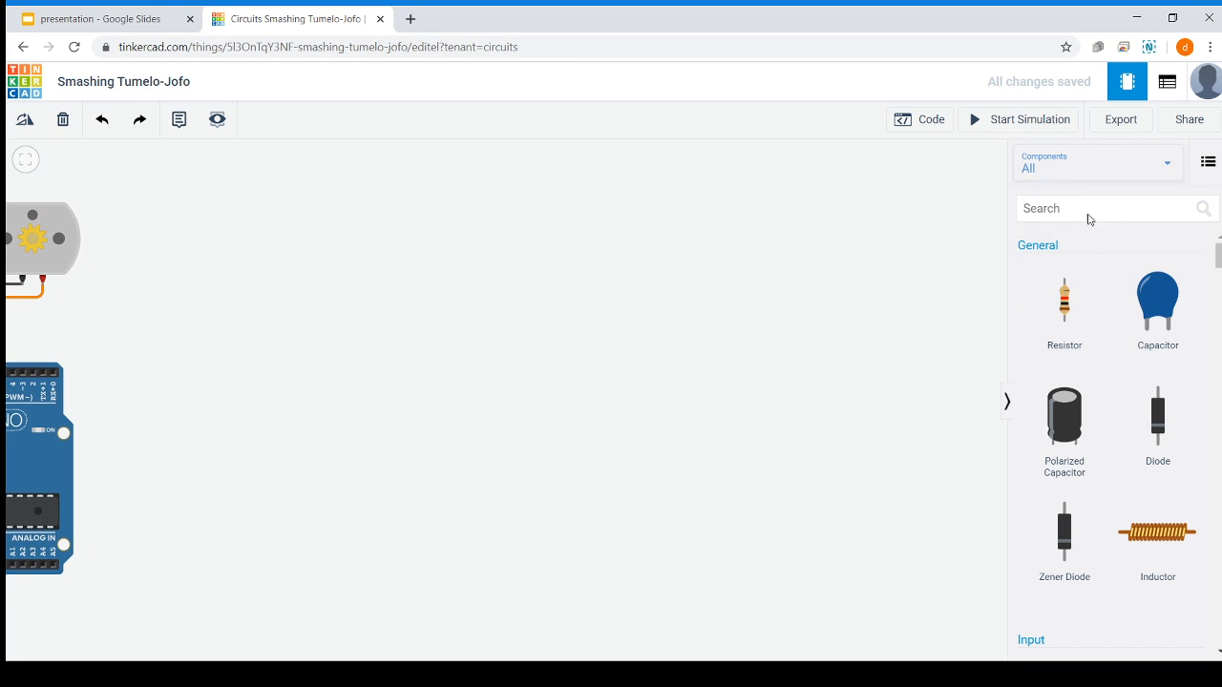
pyautogui.click(1067, 169)
pyautogui.click(1076, 297)
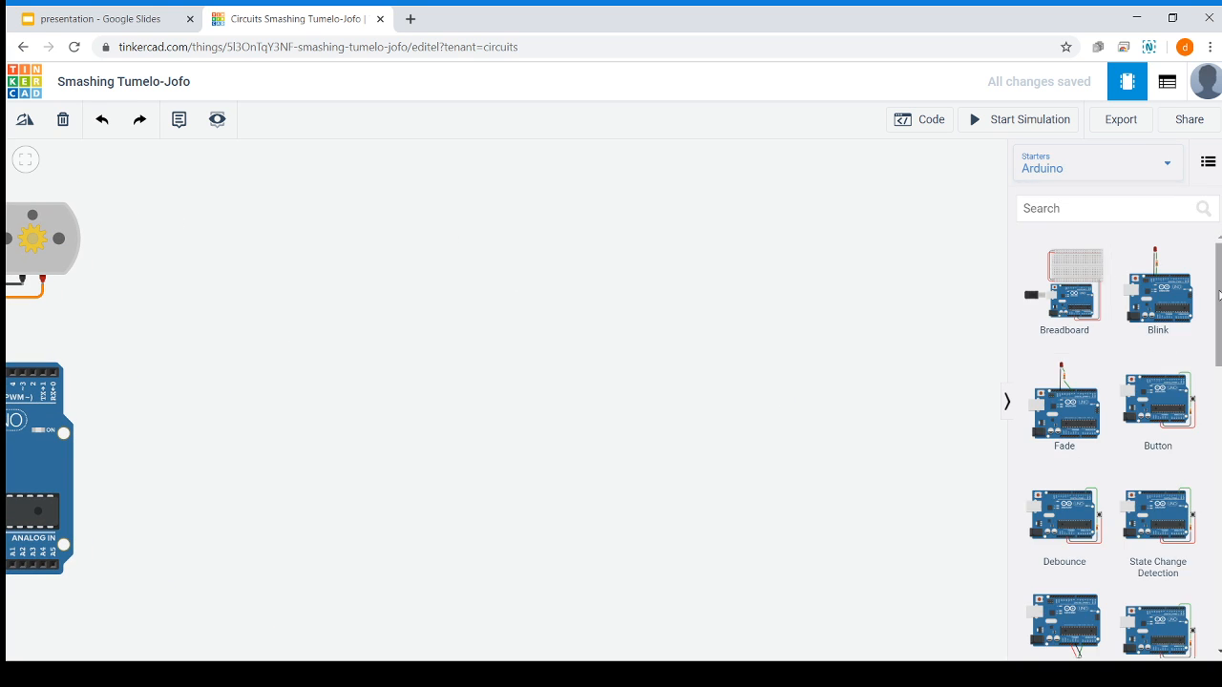
# - Place the Button Arduino starter on the empty workplane beside the existing circuit and view its code
pyautogui.moveTo(1220, 305); pyautogui.dragTo(1219, 256)
pyautogui.moveTo(1220, 306); pyautogui.dragTo(1220, 382)
pyautogui.scroll(4, 1183, 372)
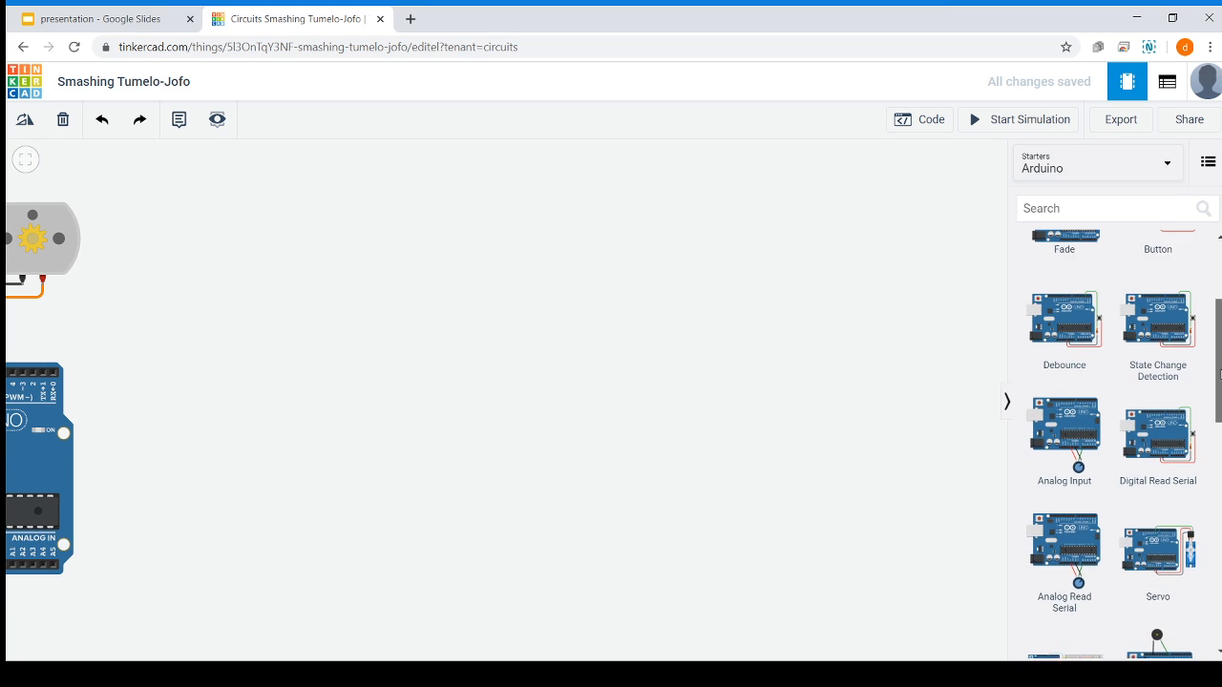
pyautogui.click(585, 323)
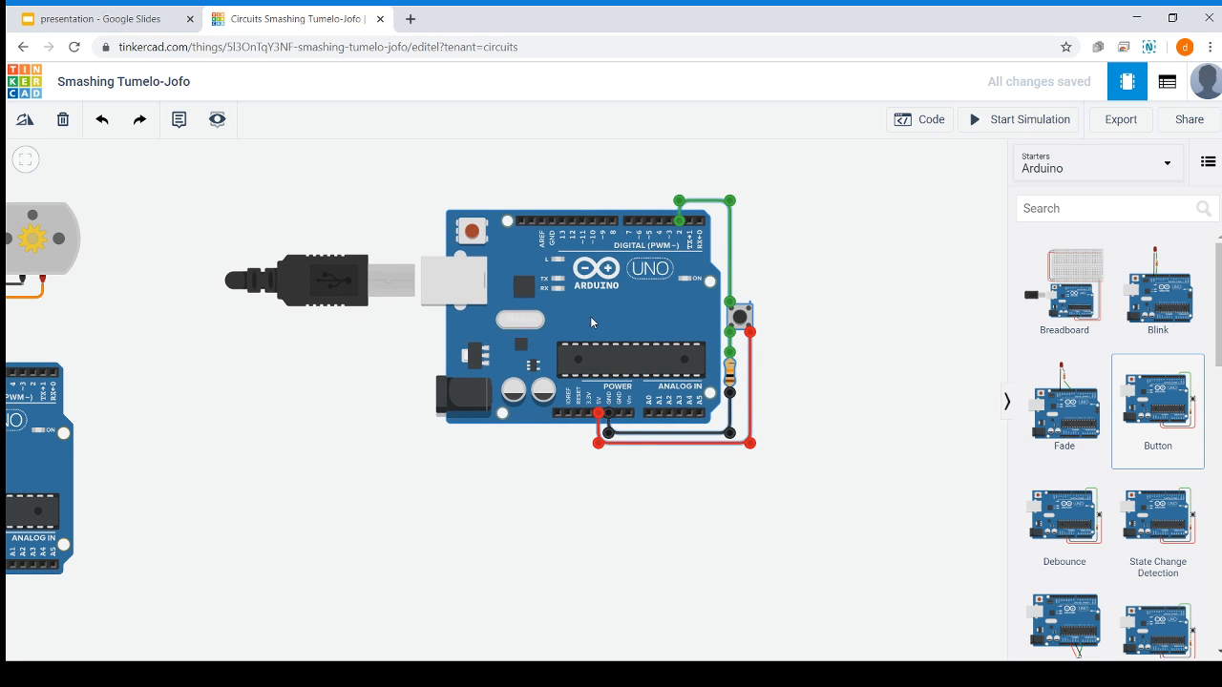
pyautogui.click(911, 116)
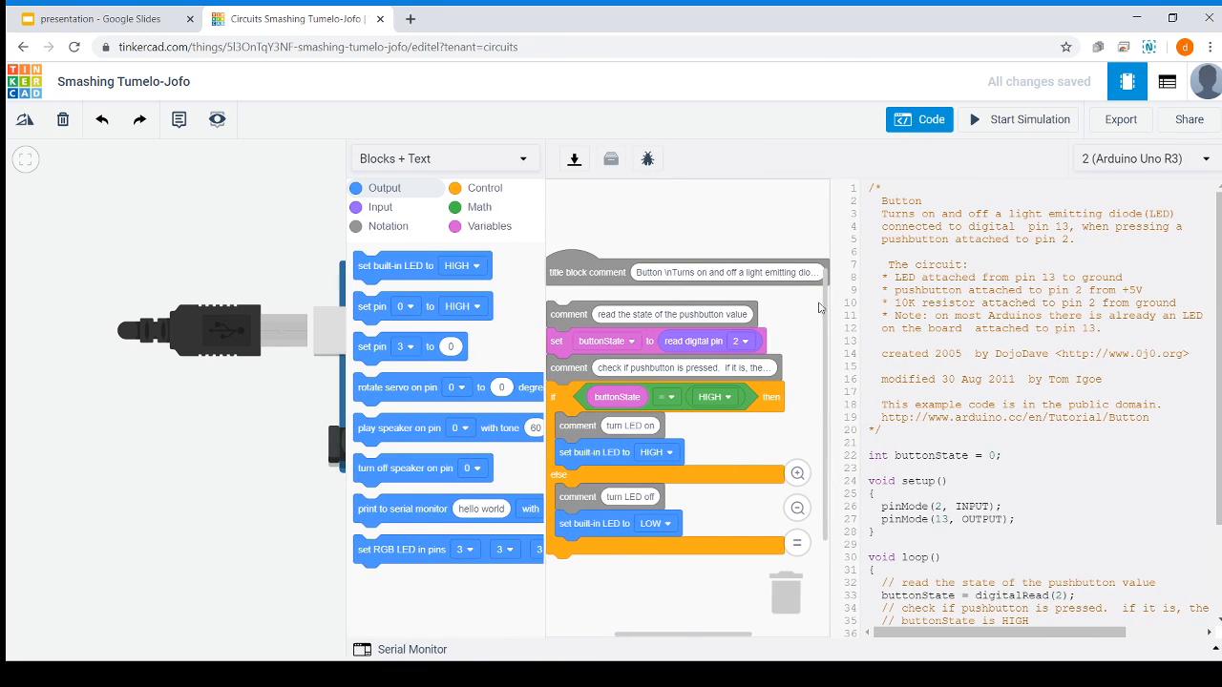
pyautogui.click(916, 117)
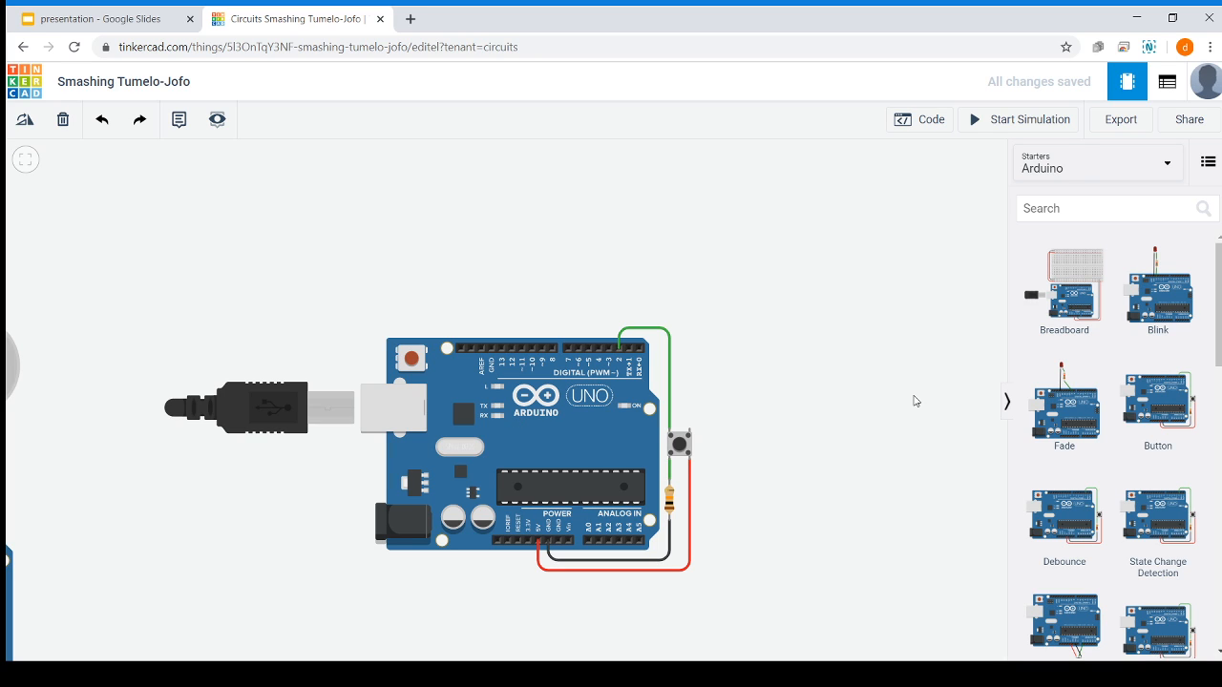
# - Simulate the Button starter, operating its pushbutton while watching the Arduino's built-in L LED, and stop the simulation
pyautogui.click(1005, 127)
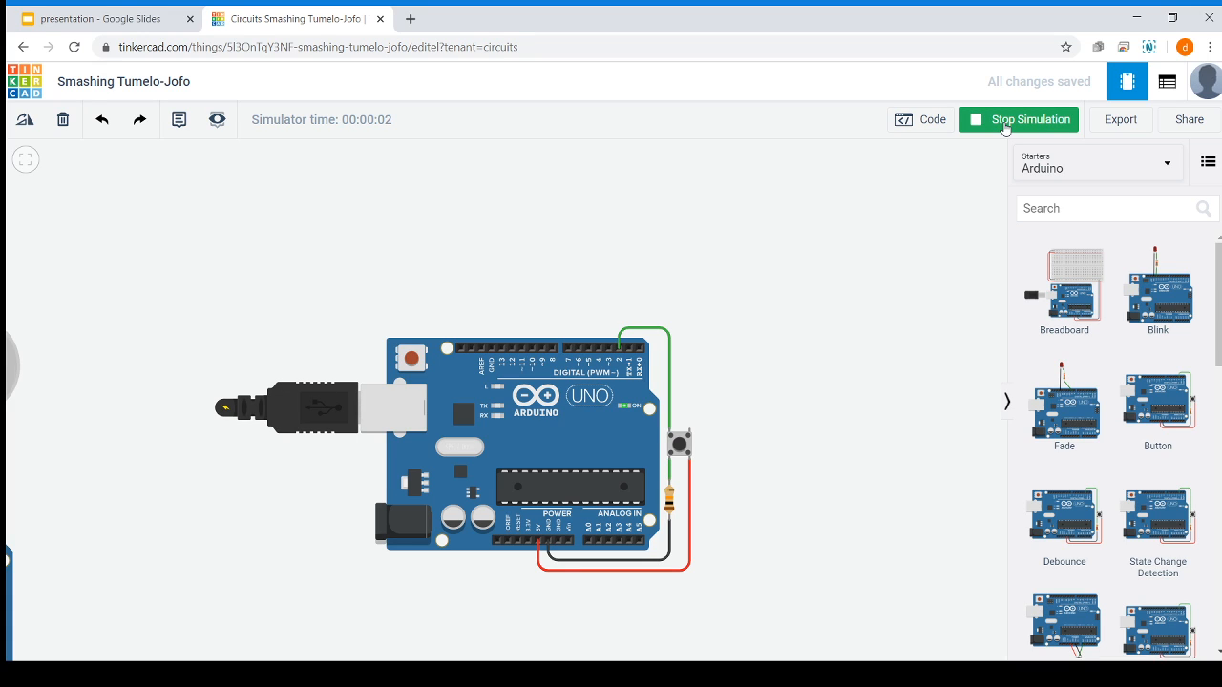
pyautogui.click(681, 446)
pyautogui.scroll(1, 505, 398)
pyautogui.scroll(4, 505, 398)
pyautogui.click(508, 418)
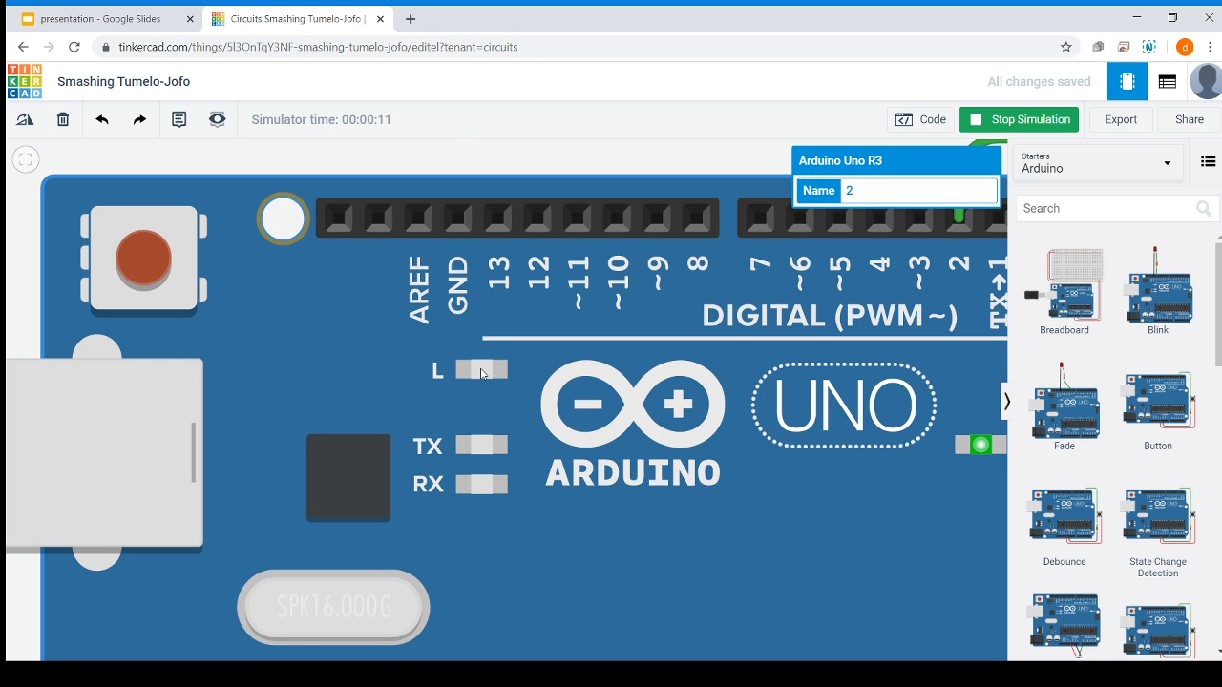
pyautogui.scroll(-2, 481, 374)
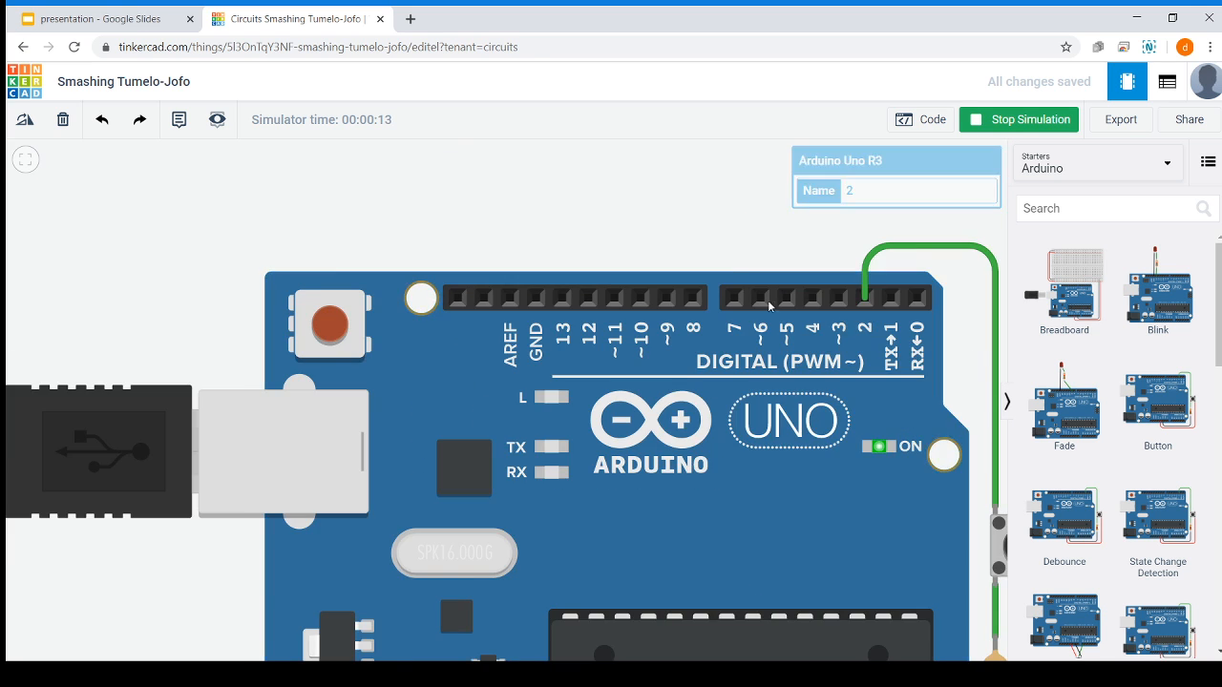
pyautogui.moveTo(971, 353); pyautogui.dragTo(696, 274)
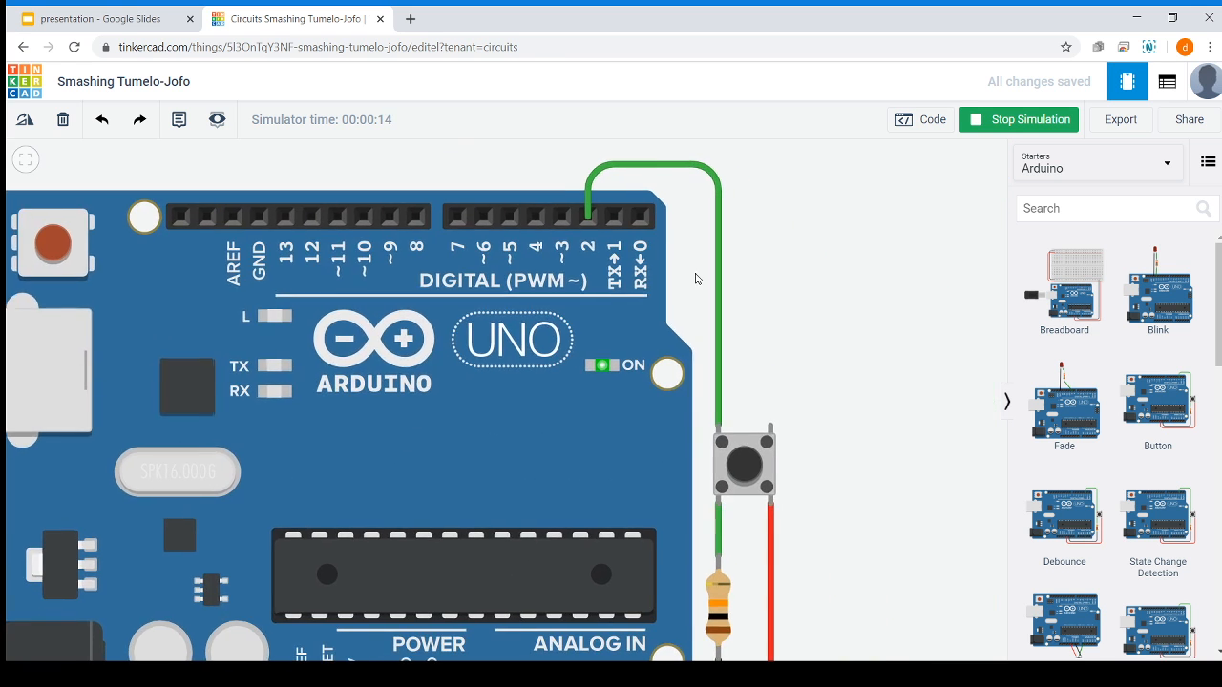
pyautogui.click(745, 471)
pyautogui.click(745, 472)
pyautogui.click(744, 471)
pyautogui.click(1002, 118)
# - Review the Button starter's code blocks and examine how the pushbutton is wired to pin 2
pyautogui.click(899, 122)
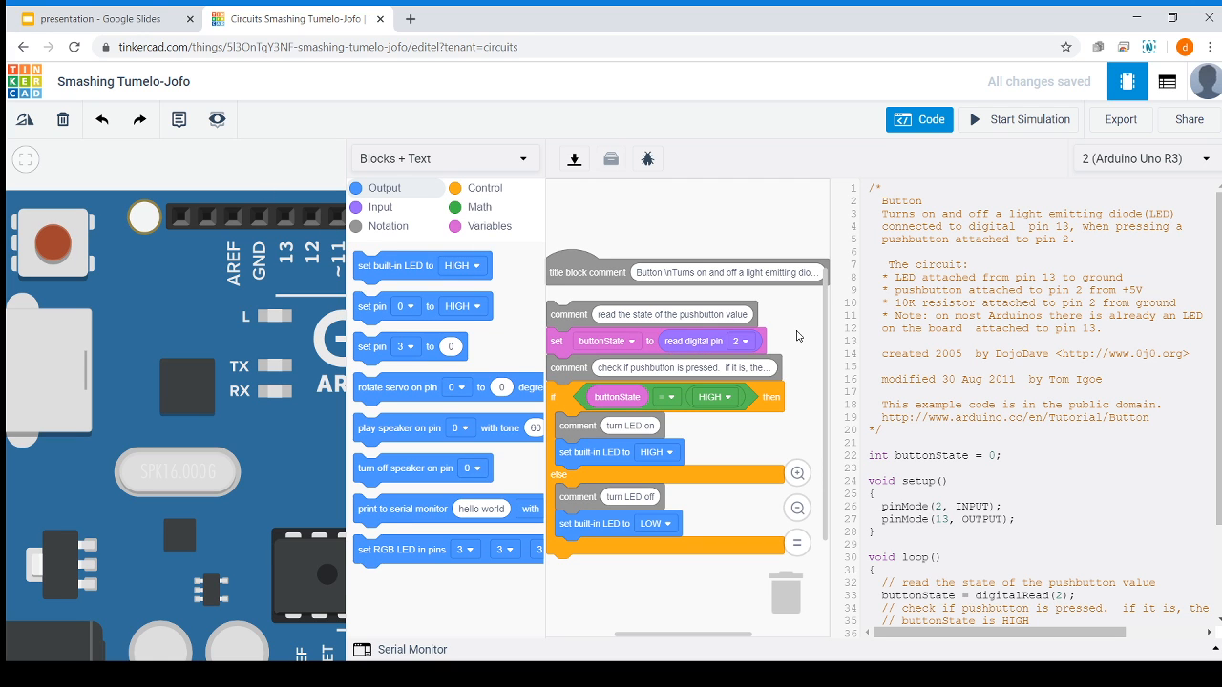
pyautogui.moveTo(792, 420); pyautogui.dragTo(631, 239)
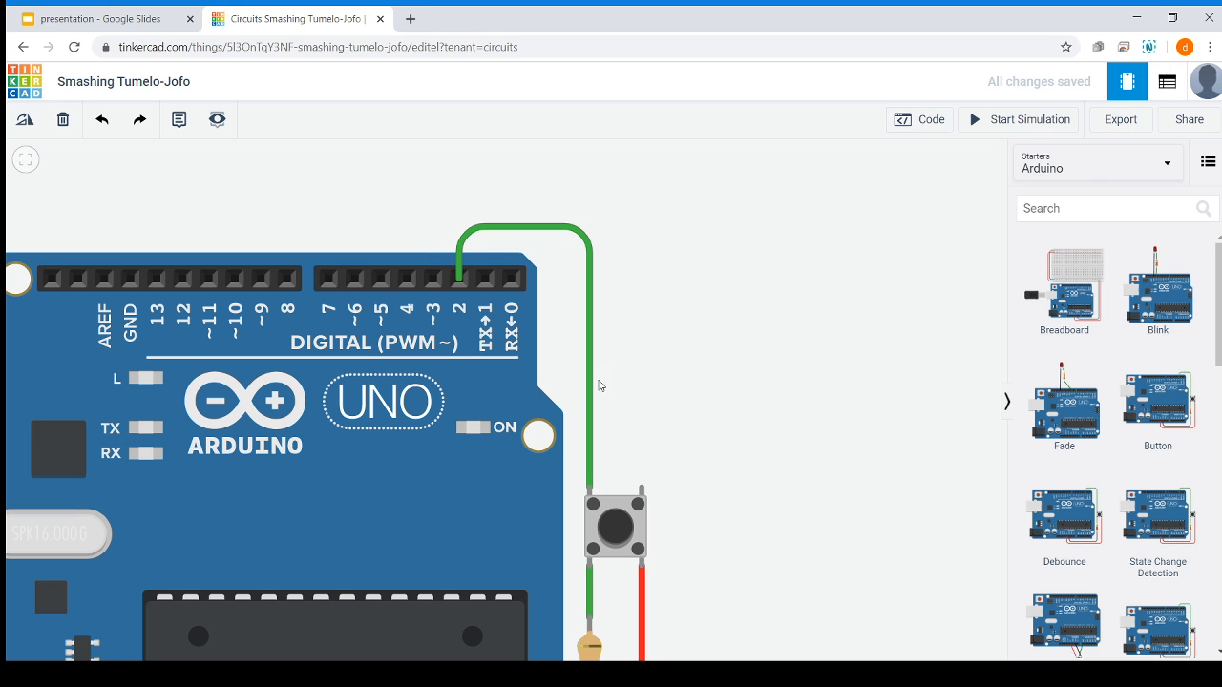
pyautogui.moveTo(657, 416); pyautogui.dragTo(727, 355)
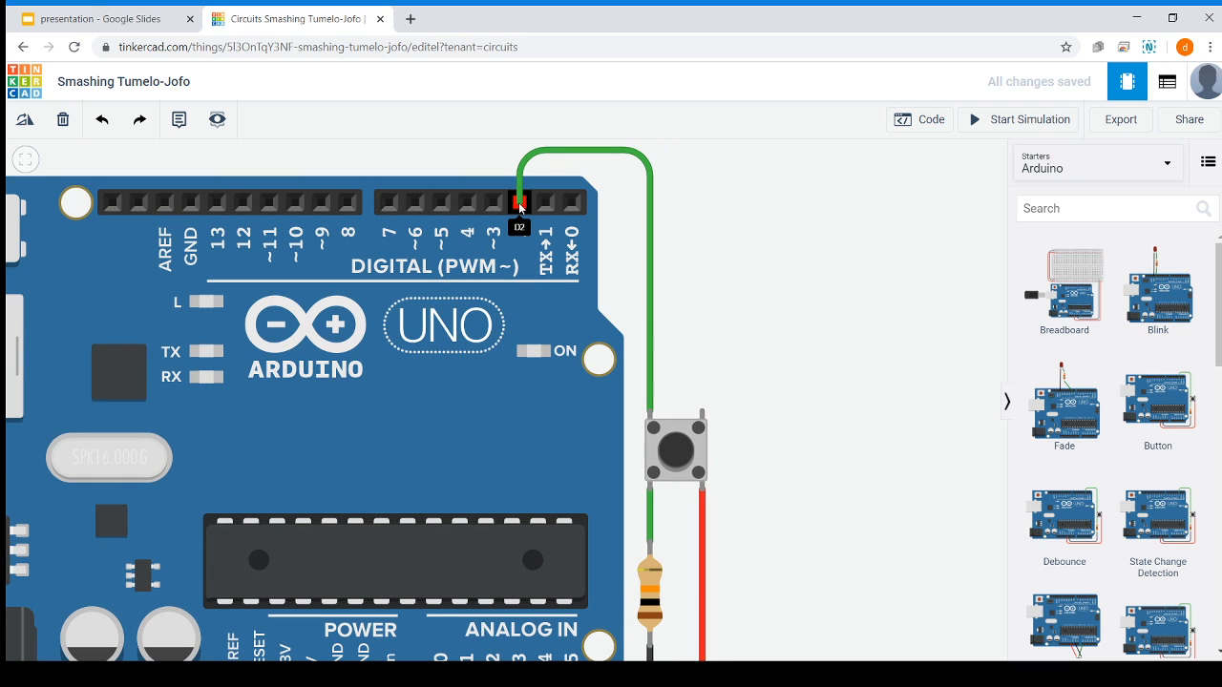
pyautogui.click(669, 459)
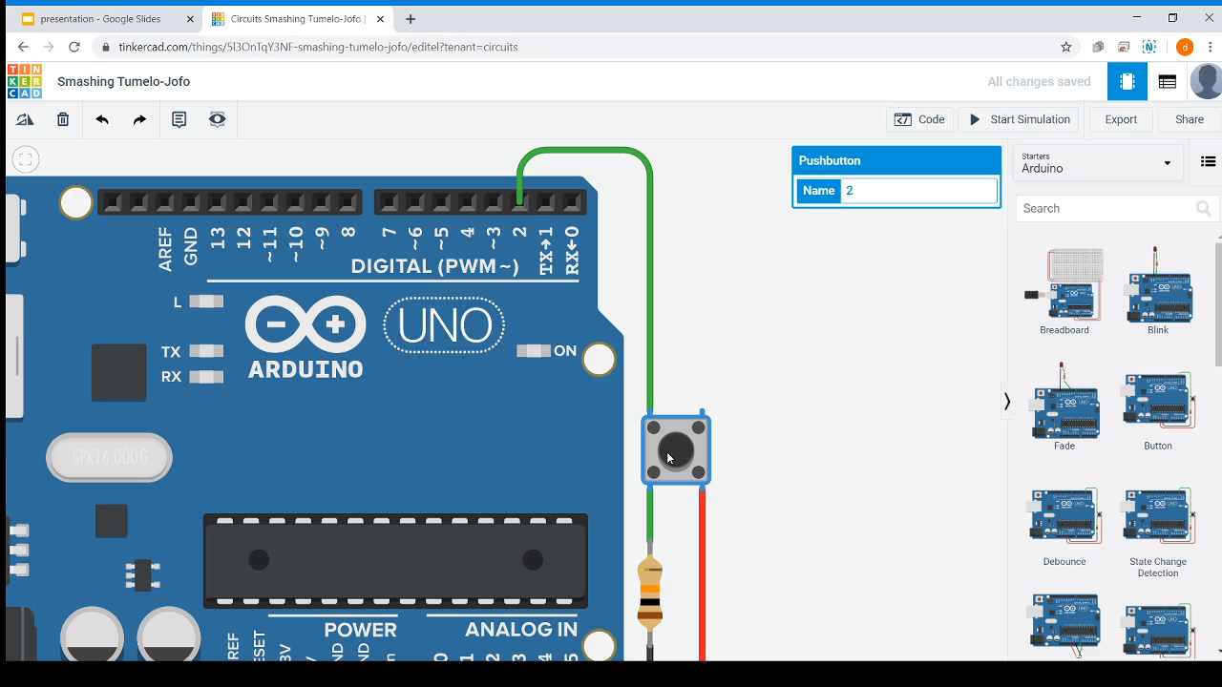
pyautogui.click(674, 322)
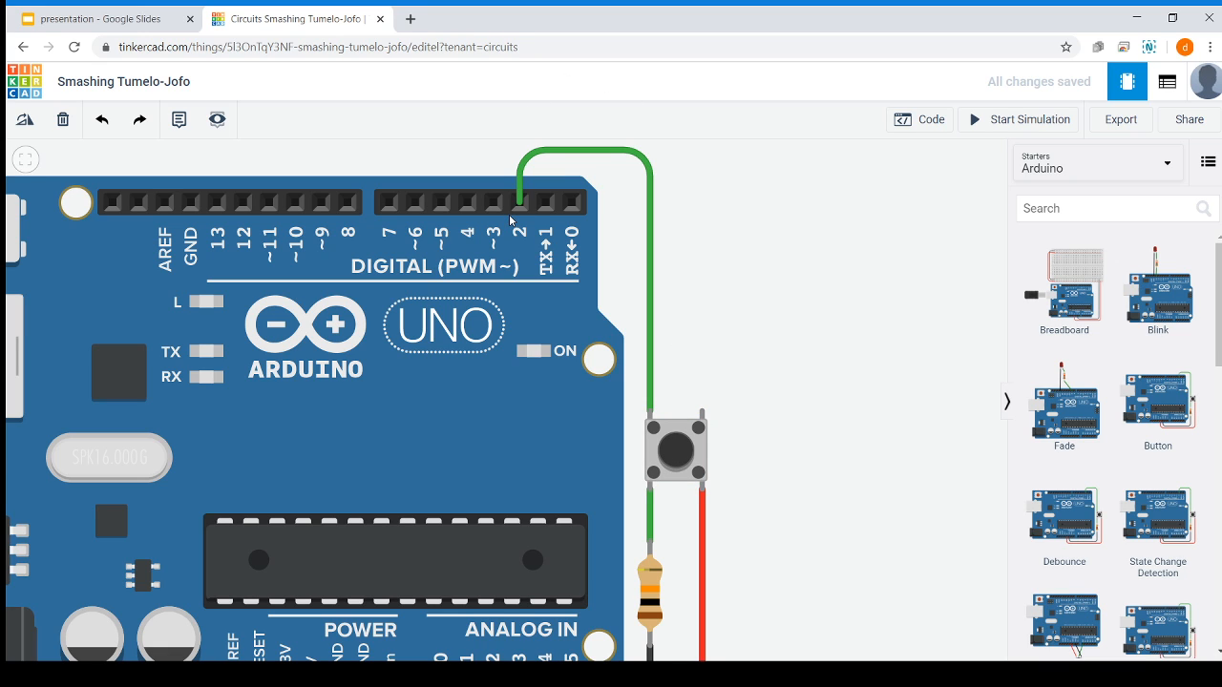
# - Simulate the Button starter, operate its pushbutton while observing the built-in L LED, and return to its code blocks
pyautogui.click(982, 120)
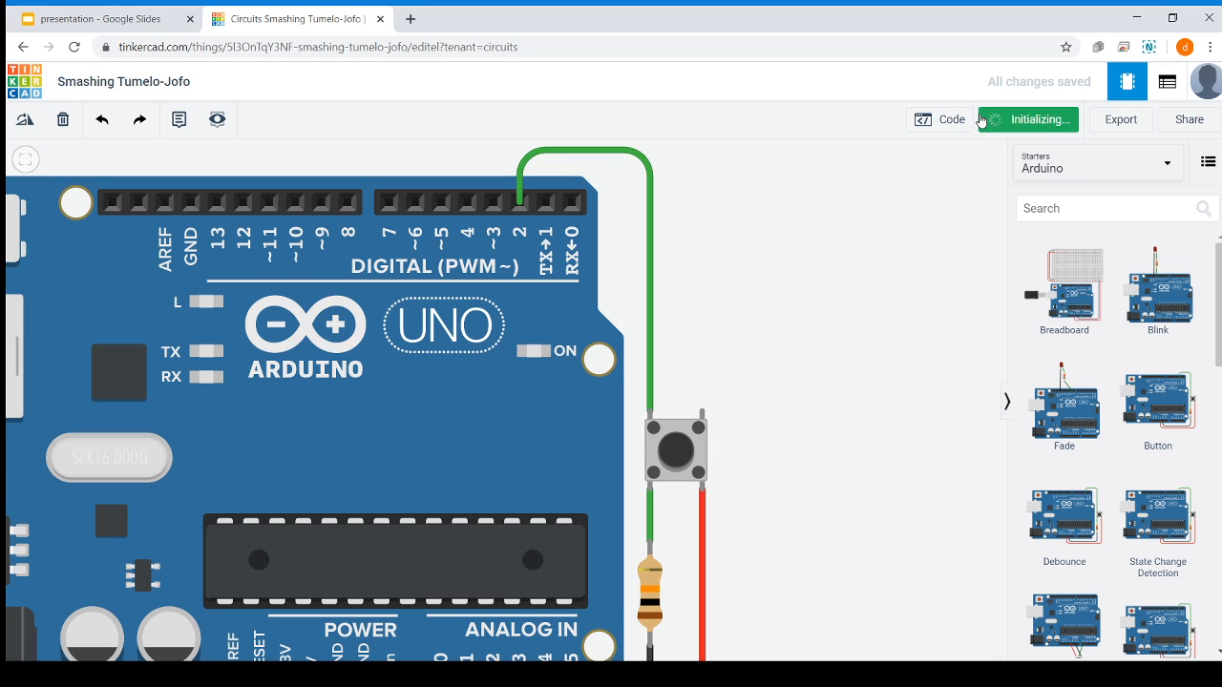
pyautogui.click(682, 456)
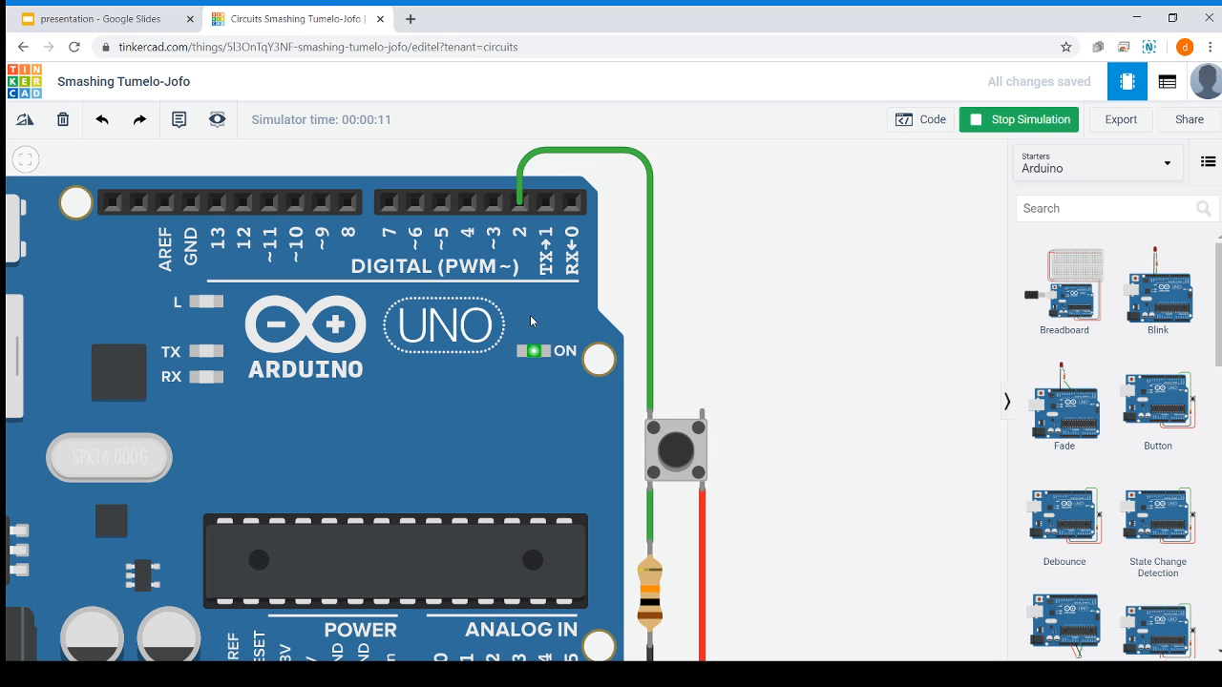
pyautogui.click(672, 450)
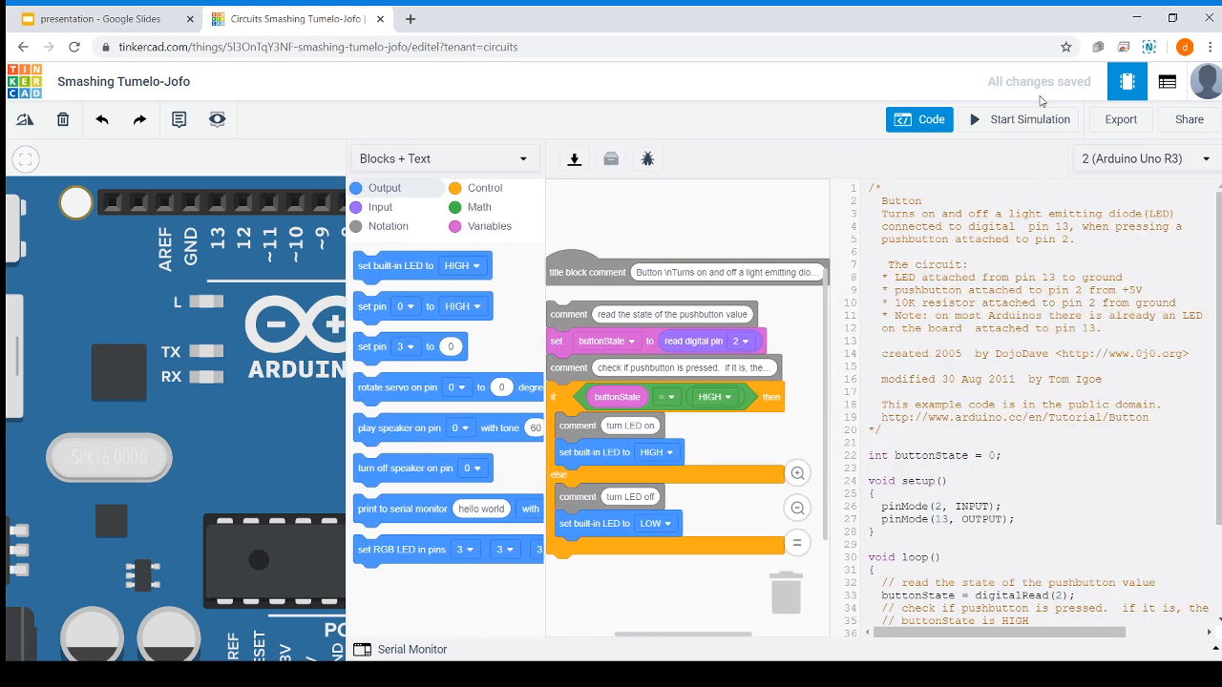
# - Rerun the simulation and operate the pushbutton repeatedly to check the built-in LED against the if/else code
pyautogui.click(1021, 120)
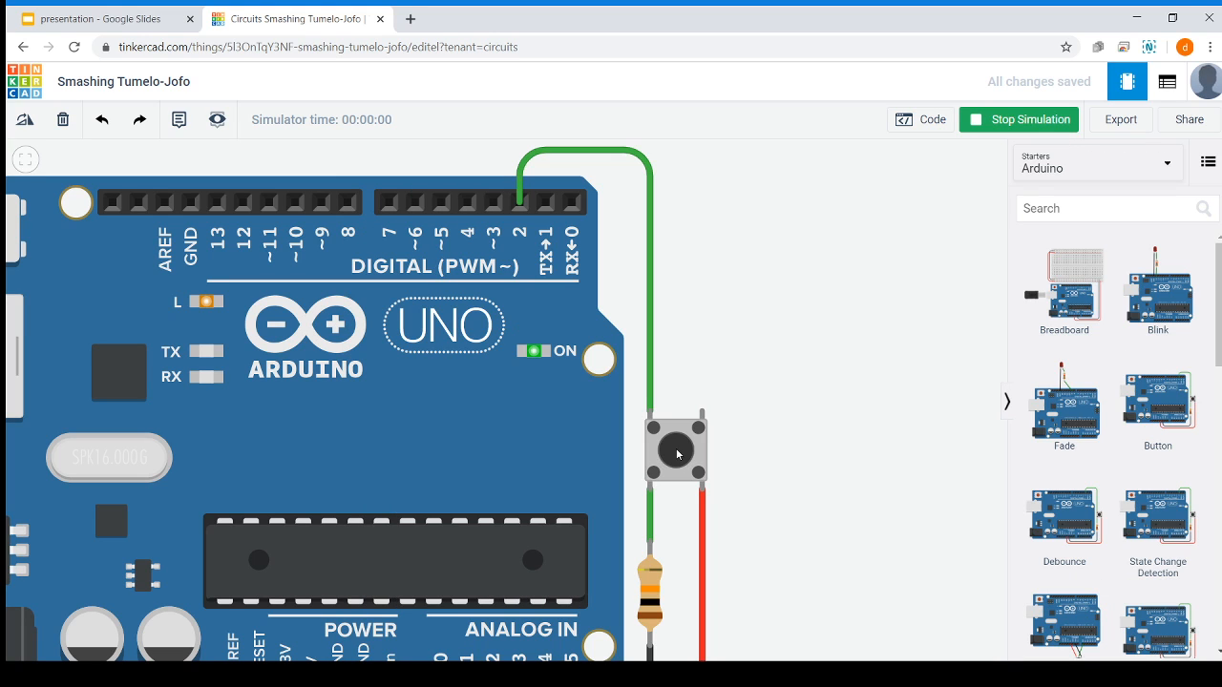
pyautogui.click(678, 453)
pyautogui.click(678, 453)
pyautogui.click(677, 453)
pyautogui.click(678, 454)
pyautogui.click(678, 454)
# - Compare the running Button starter with the neighbouring two-LED and motor circuit, and stop the simulation
pyautogui.scroll(-5, 670, 351)
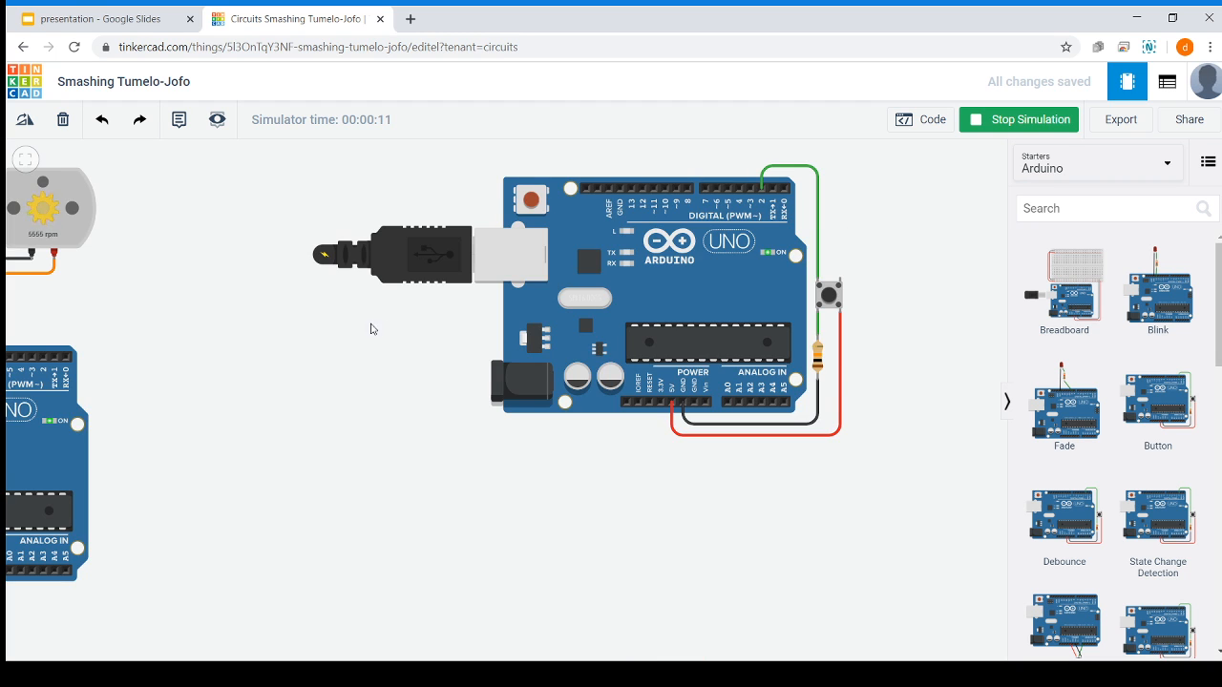
pyautogui.moveTo(342, 330); pyautogui.dragTo(353, 380)
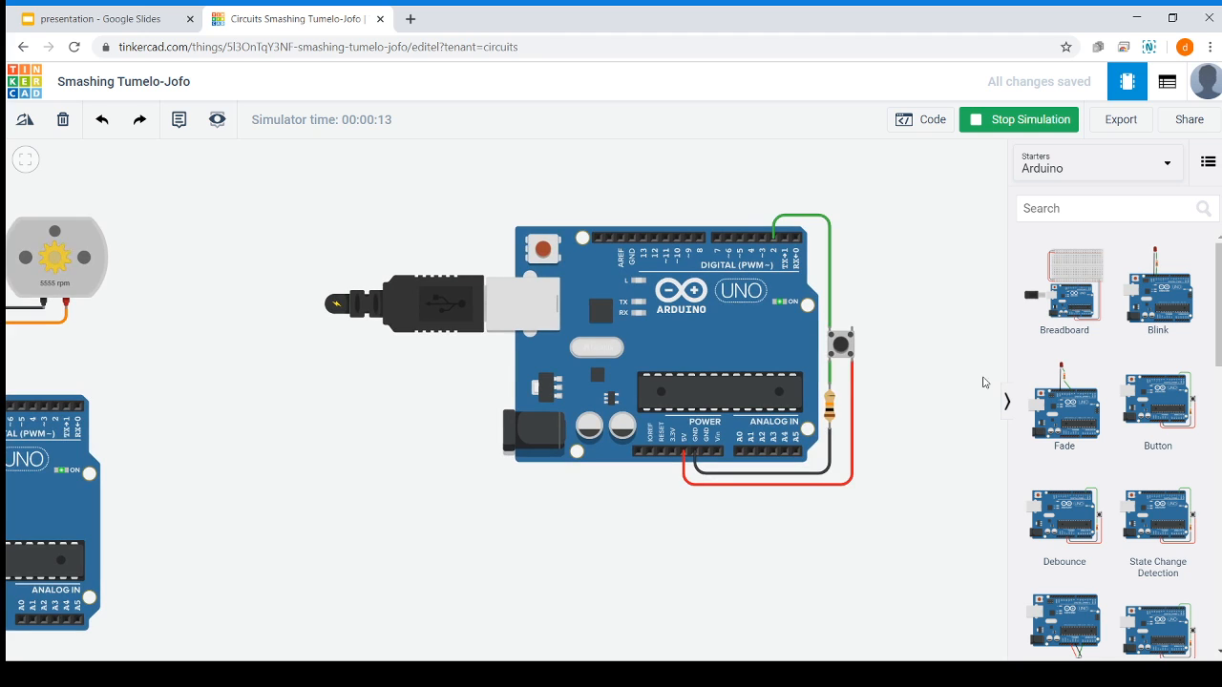
pyautogui.moveTo(911, 298); pyautogui.dragTo(741, 356)
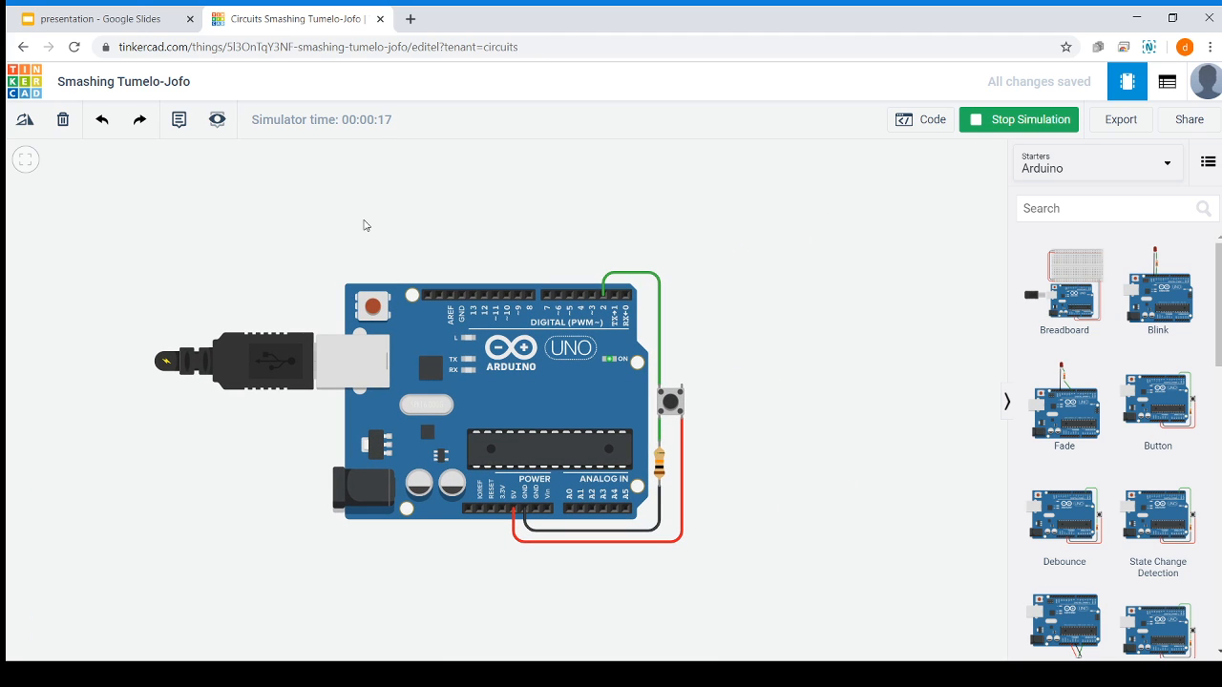
pyautogui.moveTo(264, 428); pyautogui.dragTo(382, 407)
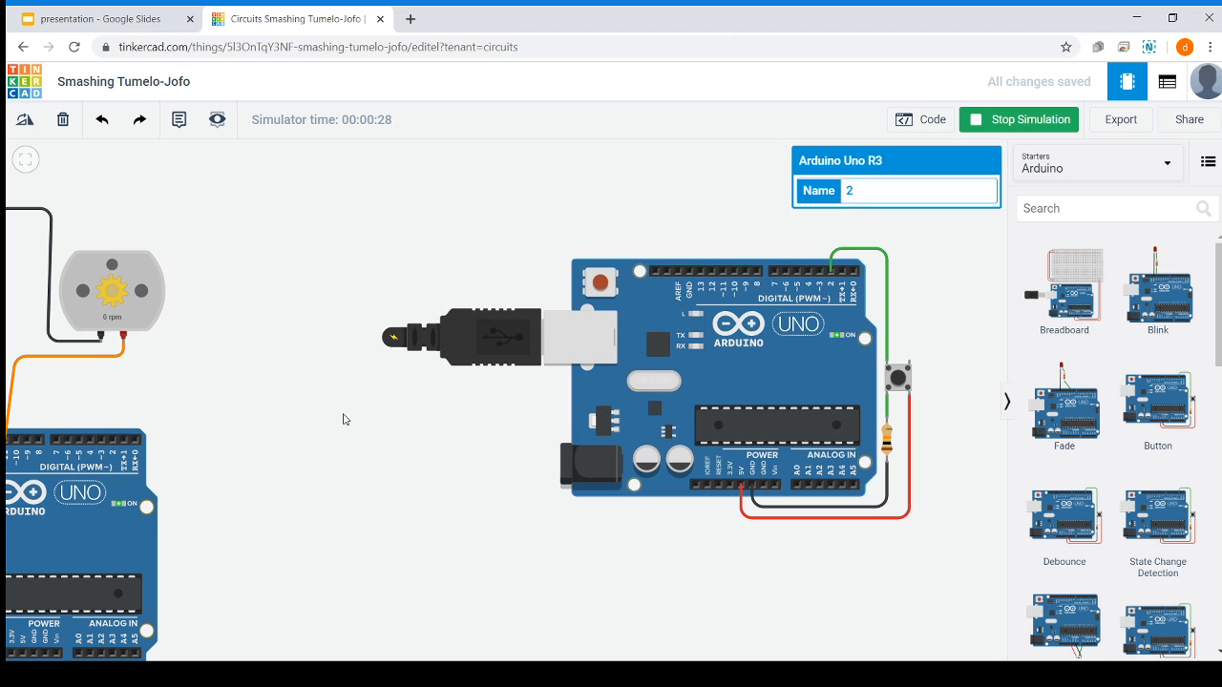
pyautogui.moveTo(344, 420); pyautogui.dragTo(255, 382)
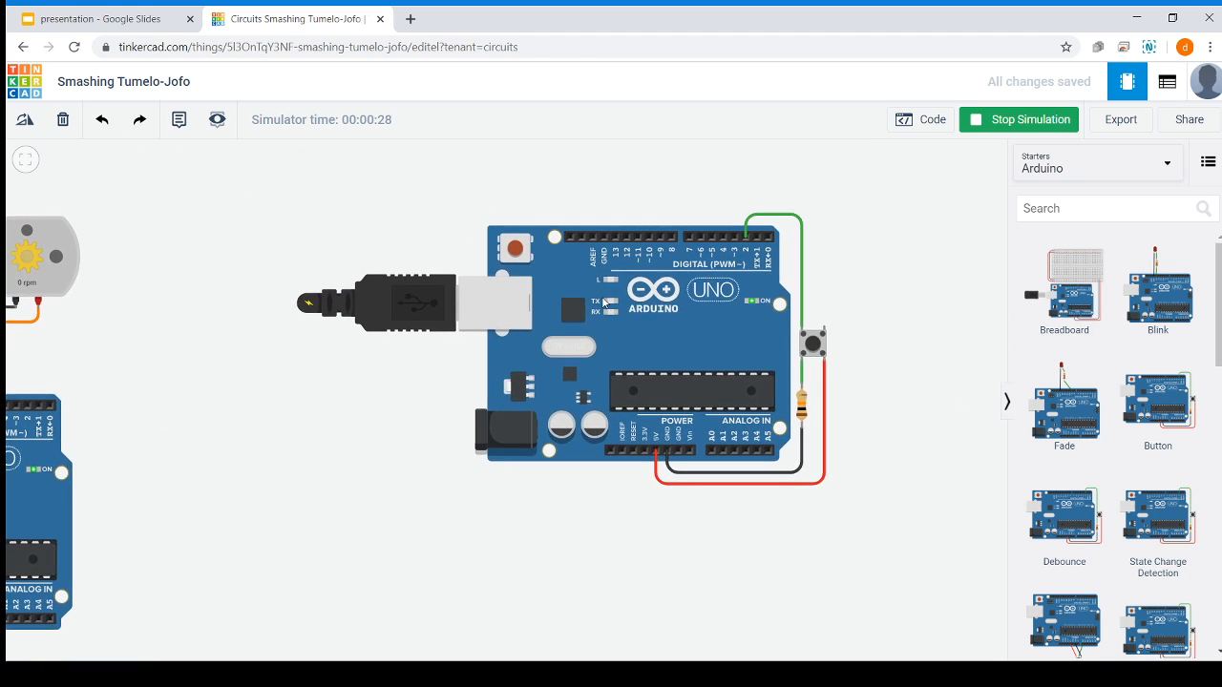
pyautogui.moveTo(602, 297); pyautogui.dragTo(205, 419)
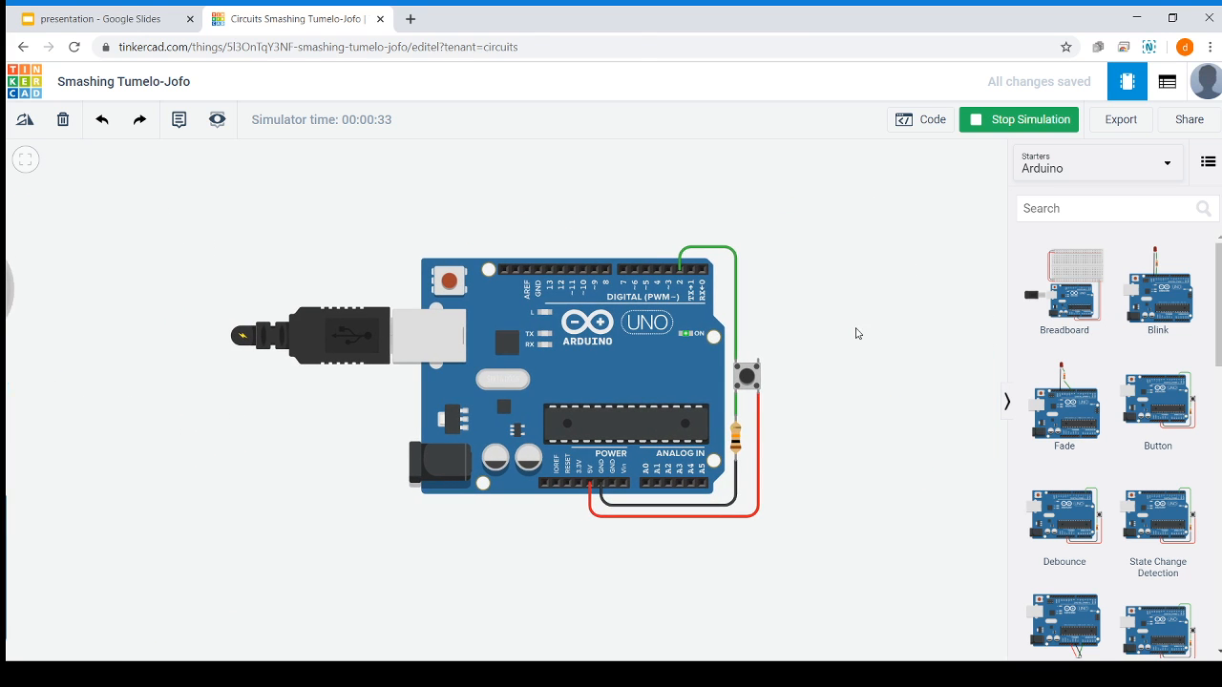
pyautogui.moveTo(412, 397); pyautogui.dragTo(885, 351)
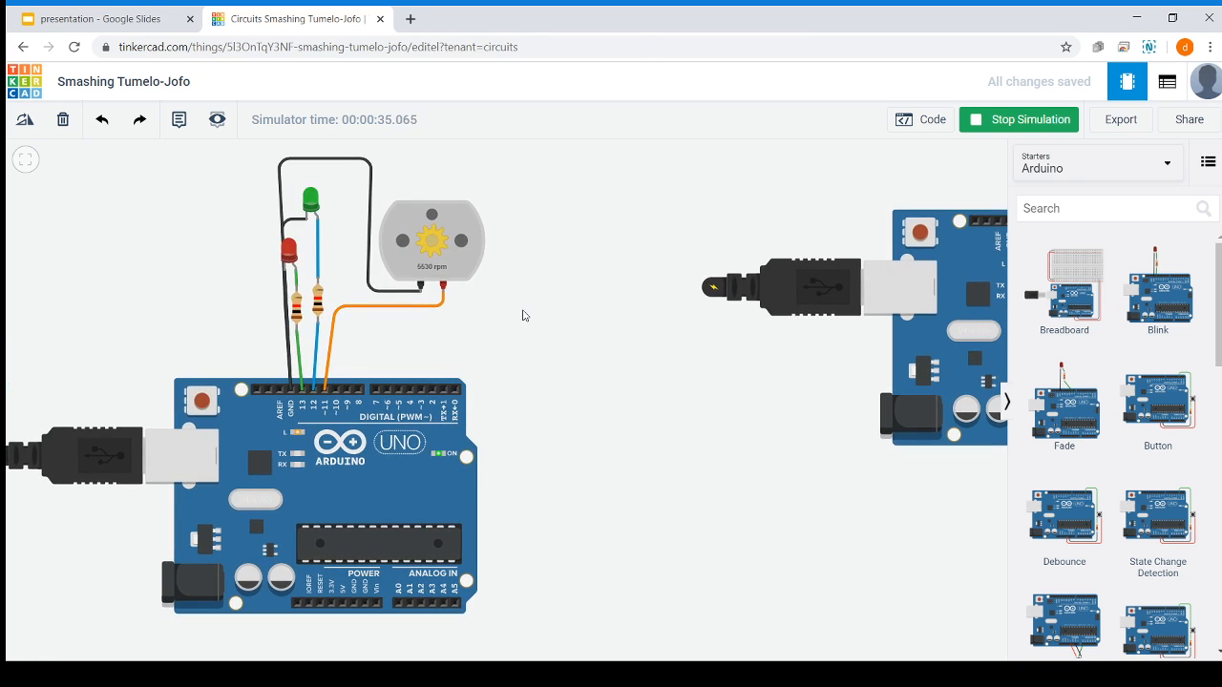
pyautogui.moveTo(717, 462); pyautogui.dragTo(710, 480)
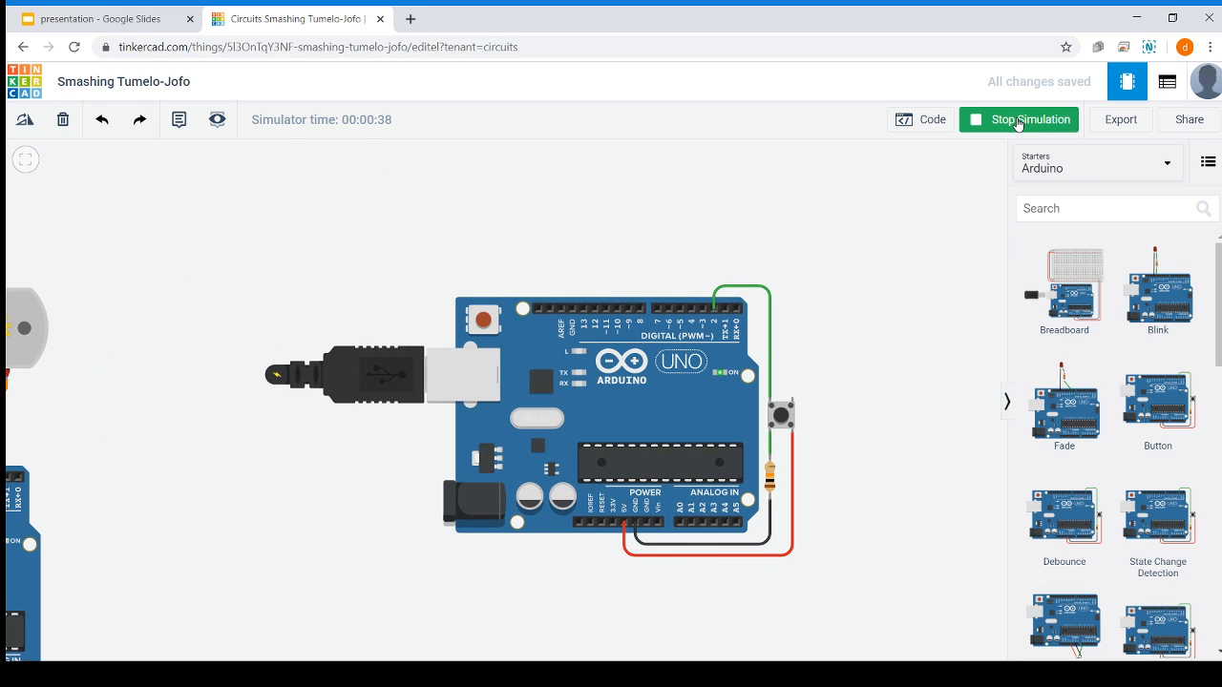
pyautogui.click(1020, 119)
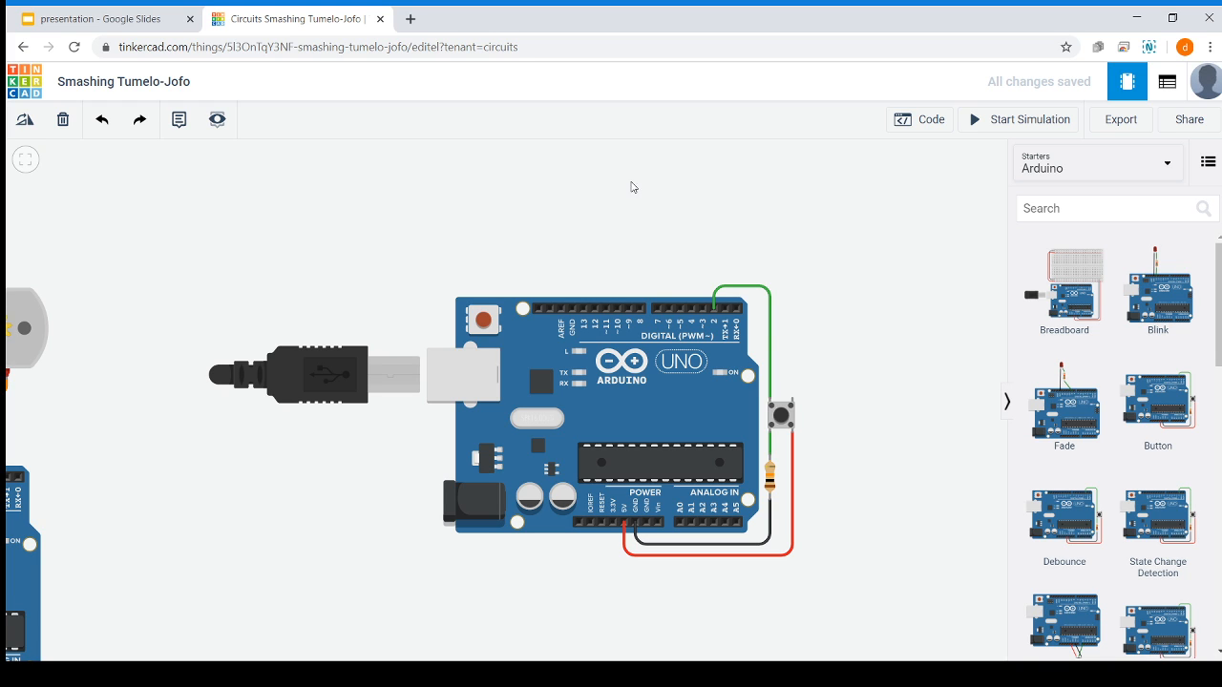
# - Invert the Button starter's logic by setting the built-in LED to LOW in the if branch and HIGH in the else branch
pyautogui.moveTo(578, 261); pyautogui.dragTo(520, 225)
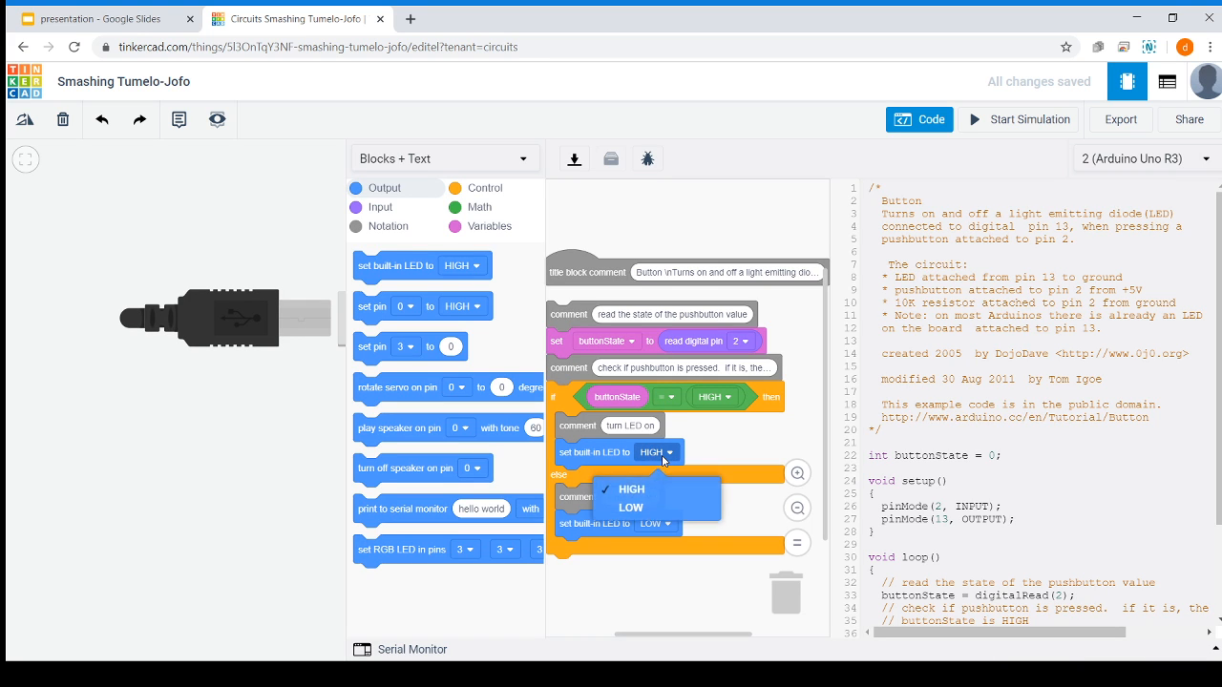
pyautogui.click(649, 508)
pyautogui.click(661, 526)
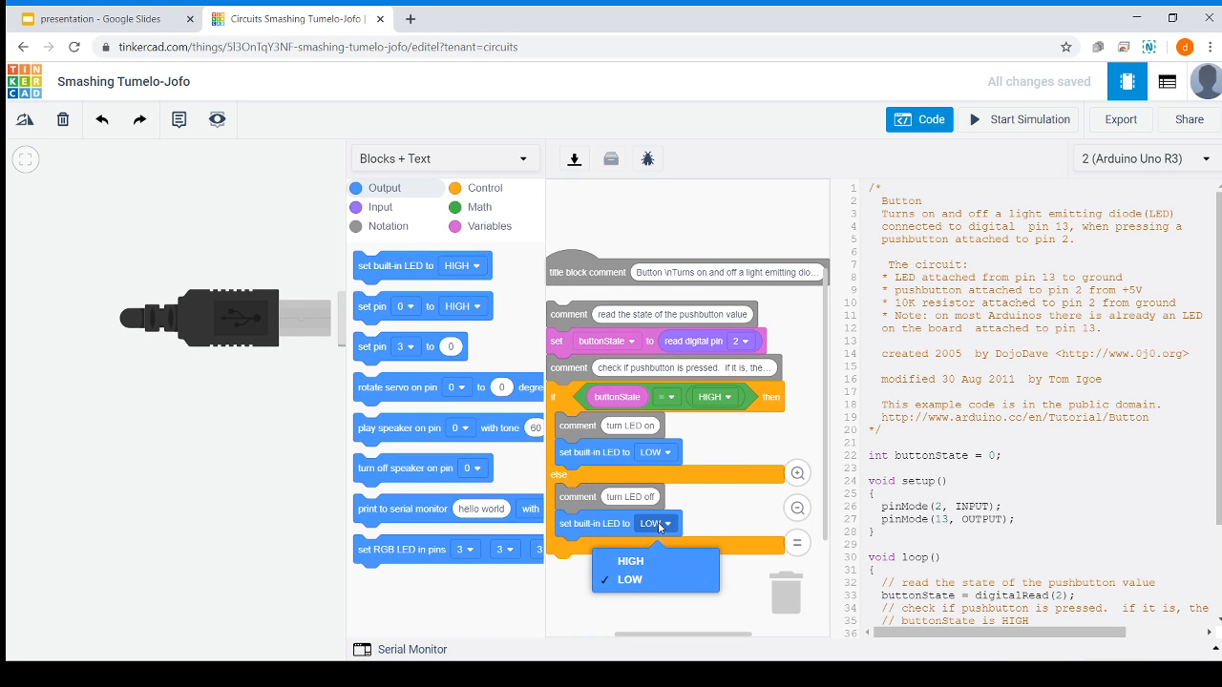
# - Simulate the inverted button code and operate the pushbutton to test the built-in LED's response
pyautogui.click(919, 119)
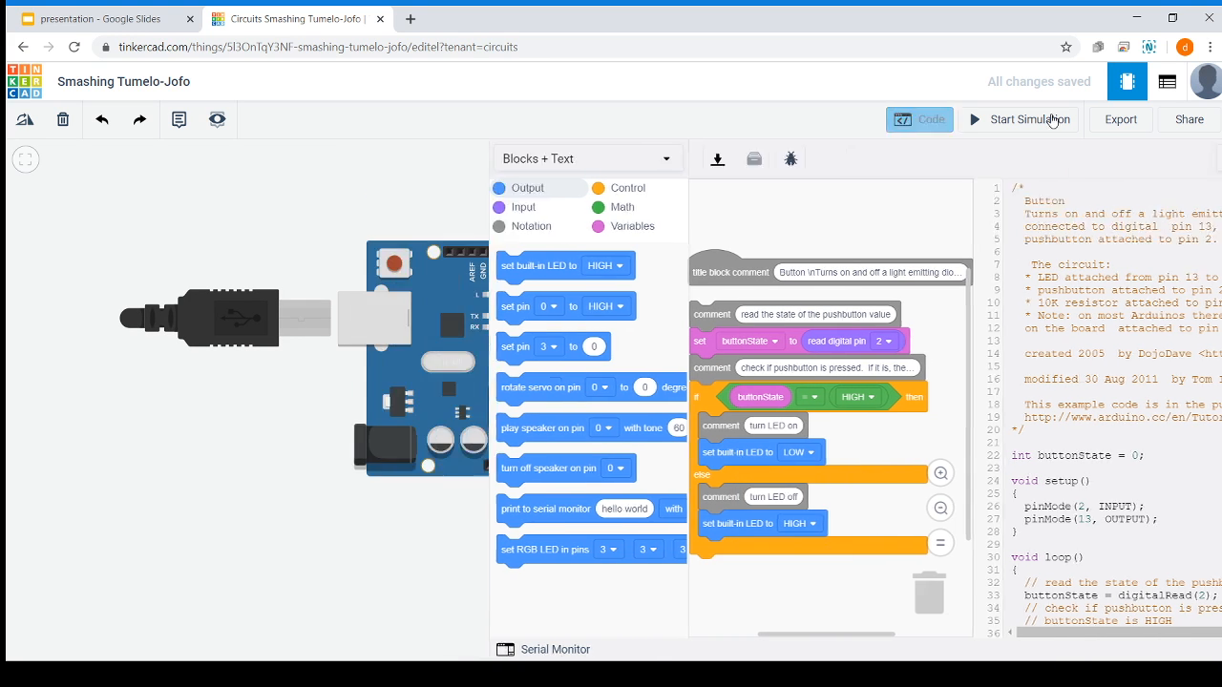
pyautogui.click(1050, 120)
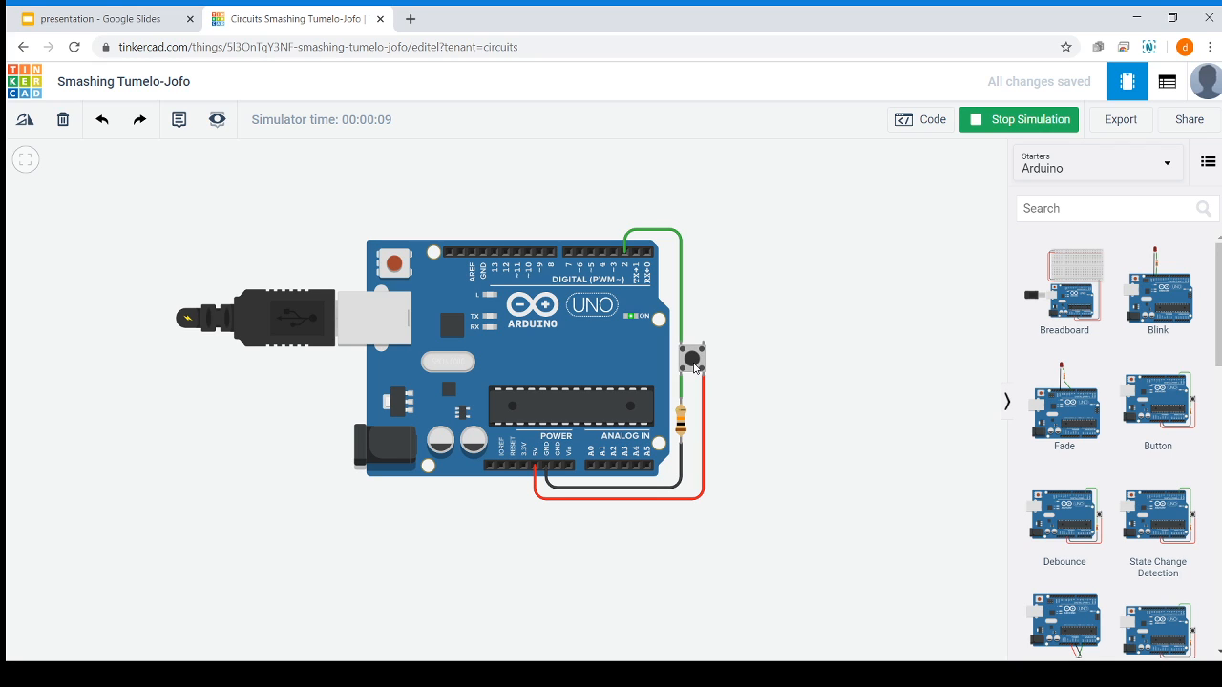
pyautogui.click(695, 369)
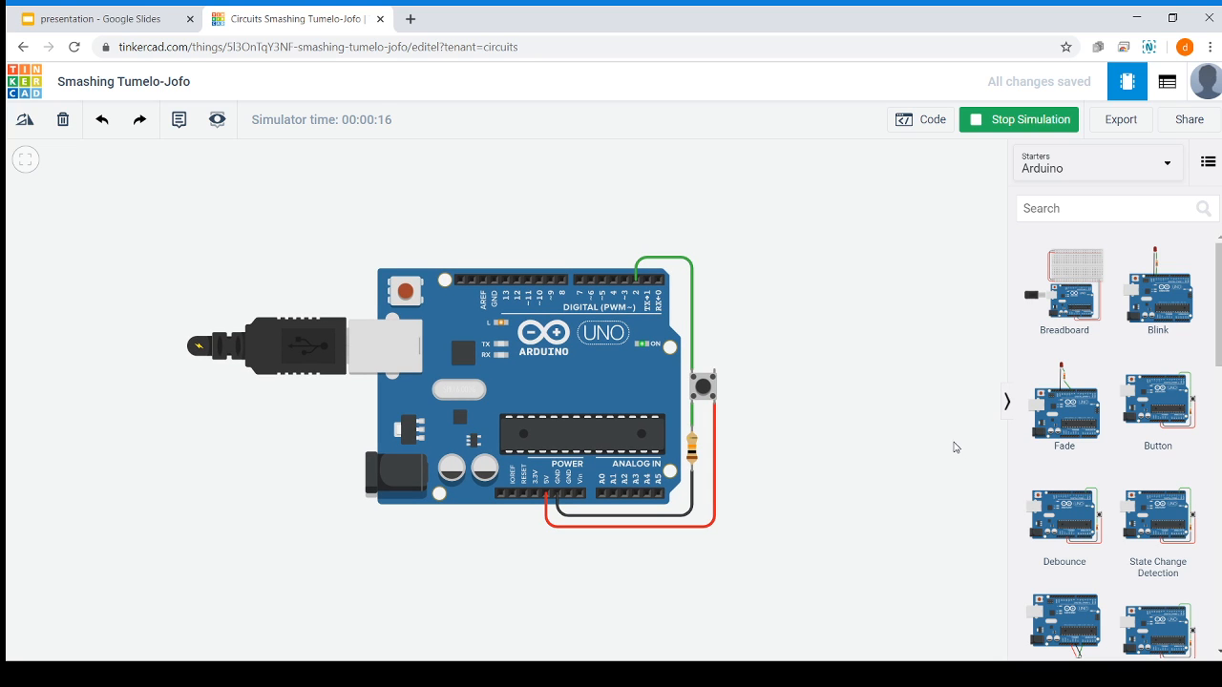
# - Switch the library to all components and browse the general and input parts, including the distance, tilt, temperature and gas sensors
pyautogui.click(1102, 182)
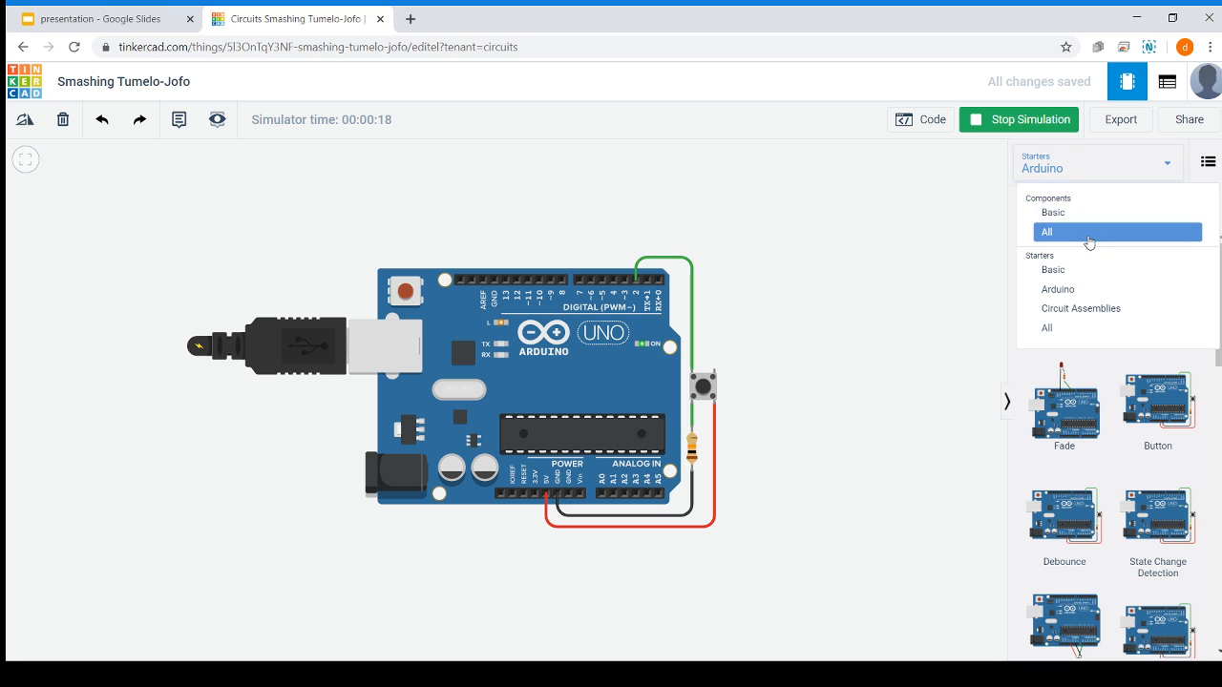
pyautogui.click(1091, 232)
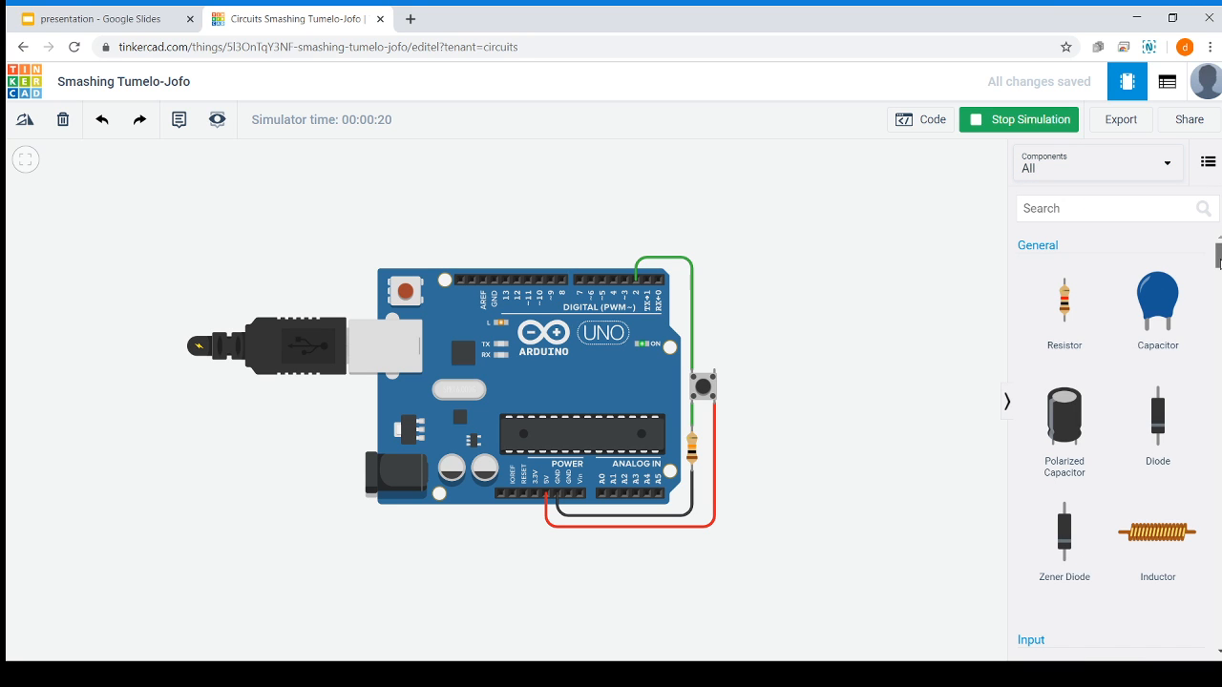
pyautogui.scroll(-1, 1219, 263)
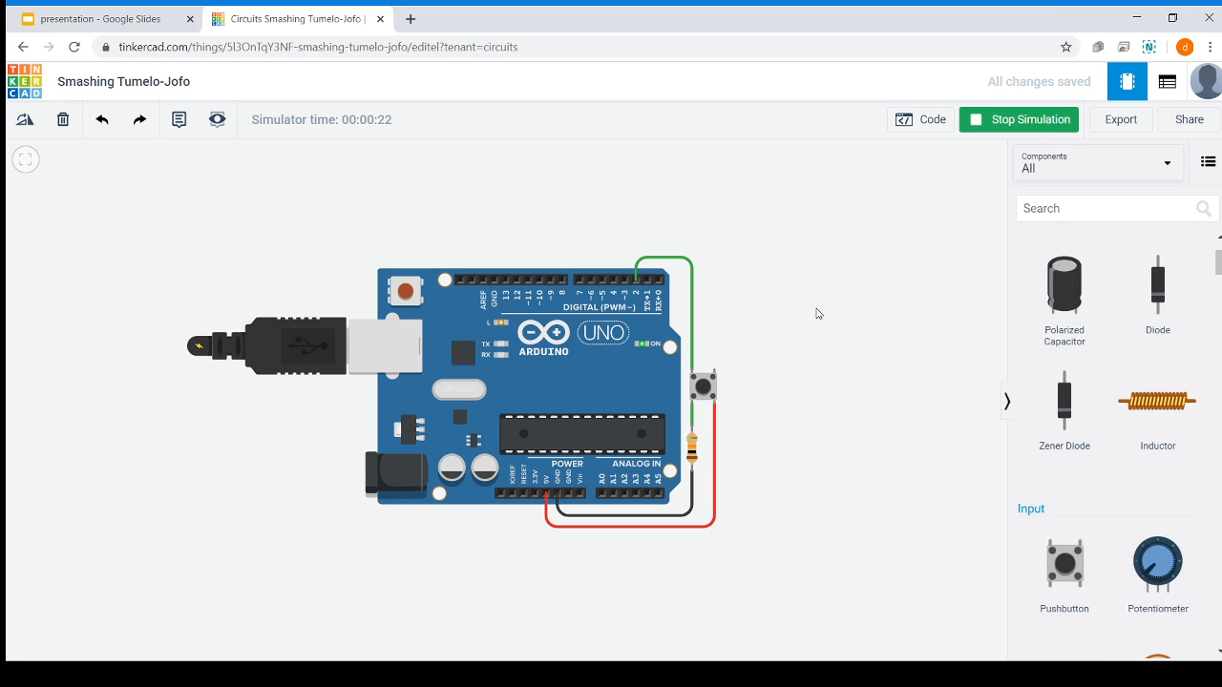
pyautogui.moveTo(816, 314)
pyautogui.mouseDown()
pyautogui.moveTo(744, 296)
pyautogui.moveTo(820, 329)
pyautogui.mouseUp()
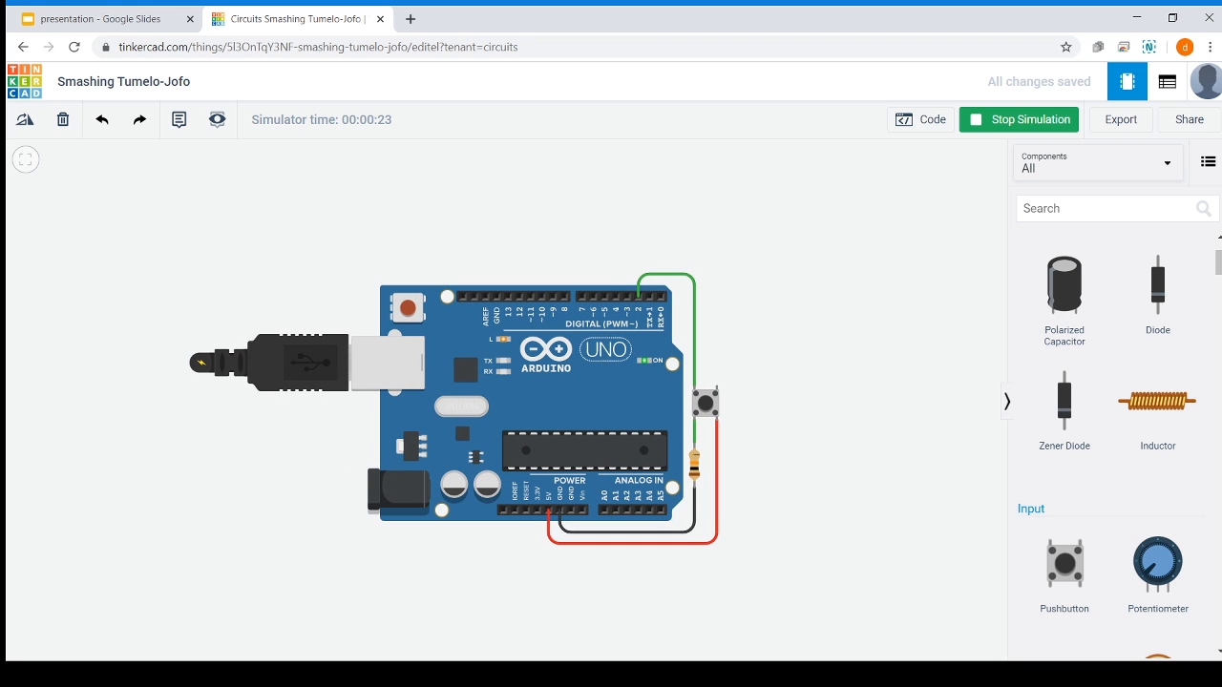
pyautogui.scroll(-5, 1218, 266)
pyautogui.scroll(3, 1107, 446)
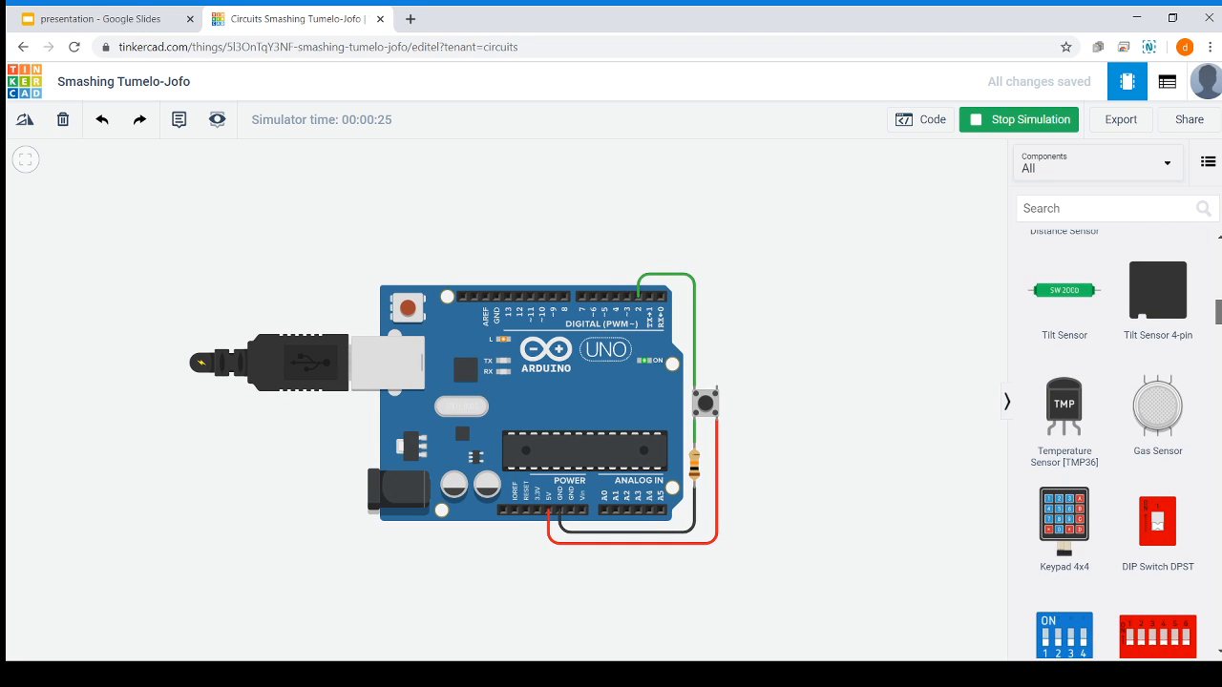
pyautogui.scroll(3, 1219, 266)
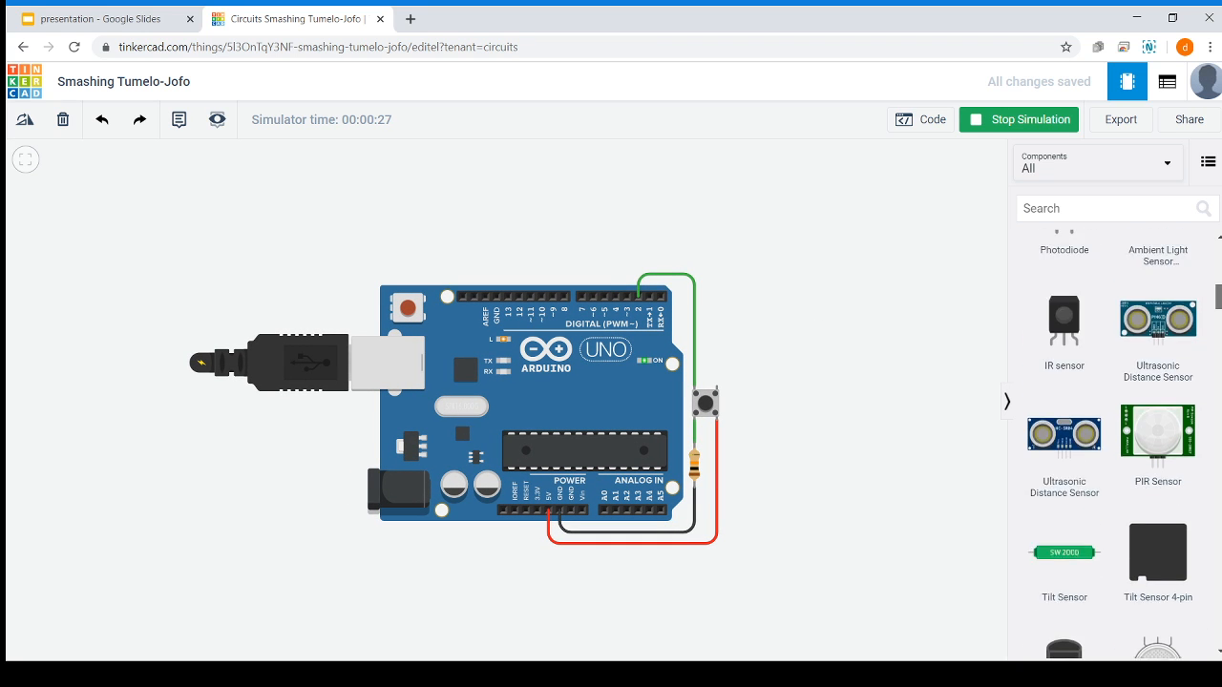
pyautogui.moveTo(1218, 265); pyautogui.dragTo(1218, 330)
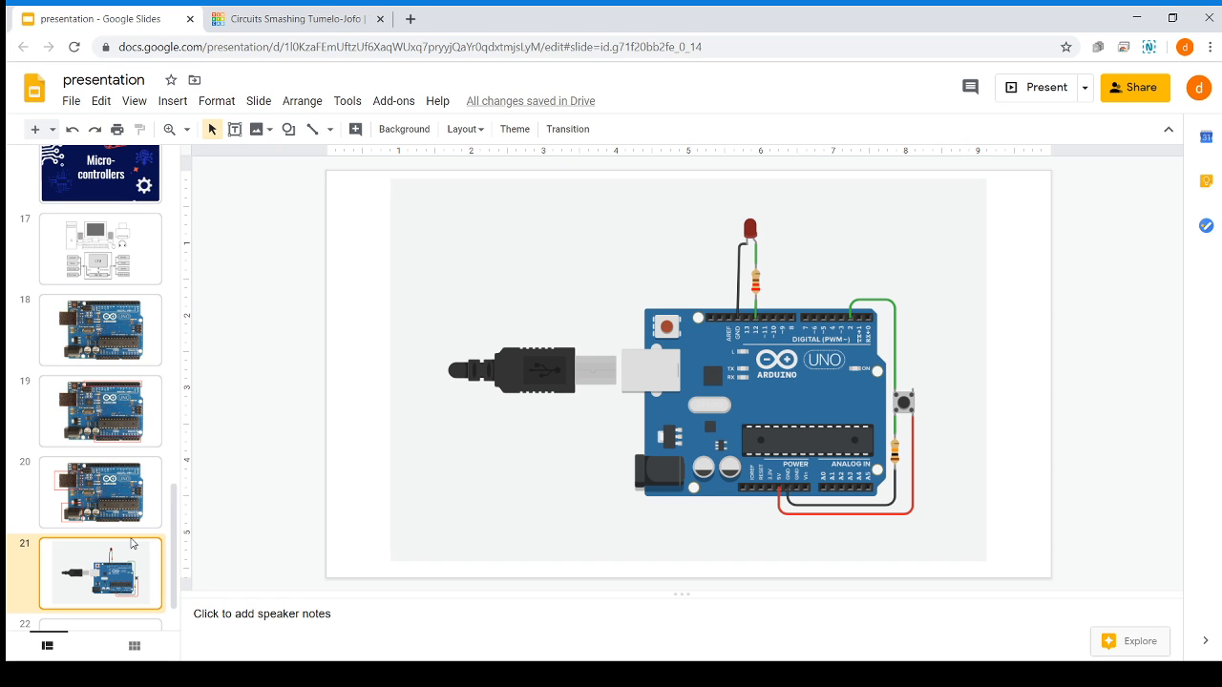
# - Switch to the Google Slides presentation and present slide 22, the Challenge slide
pyautogui.scroll(-2, 174, 607)
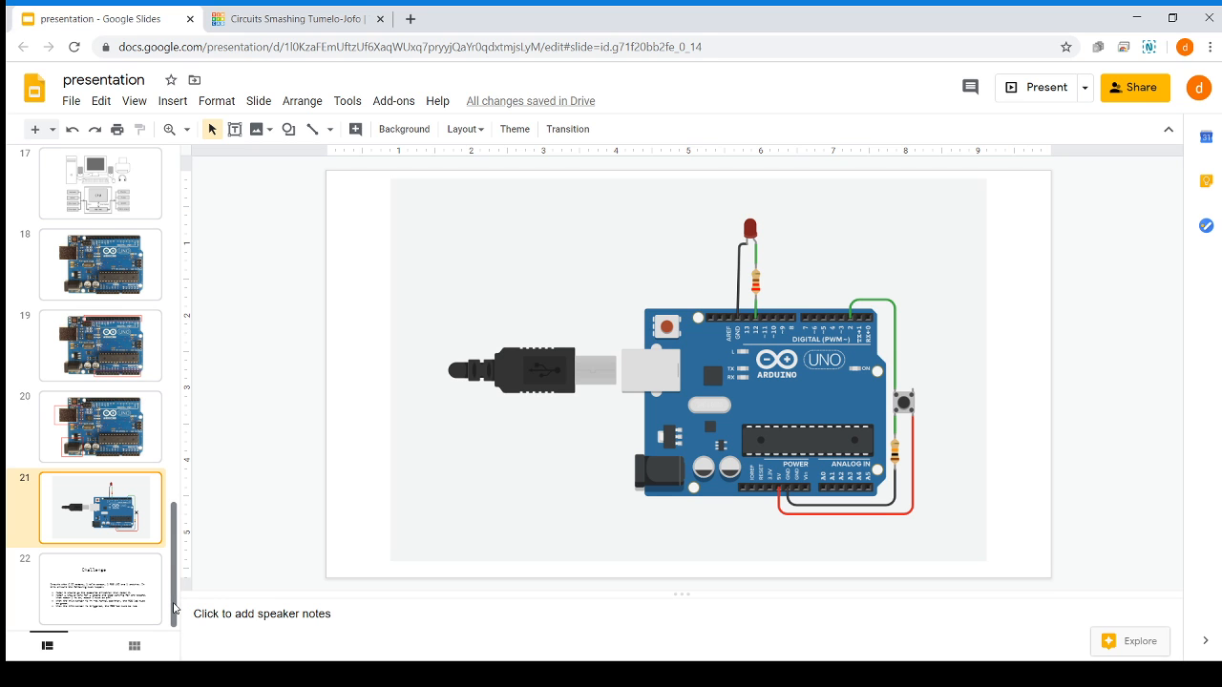
pyautogui.click(100, 589)
pyautogui.click(1026, 88)
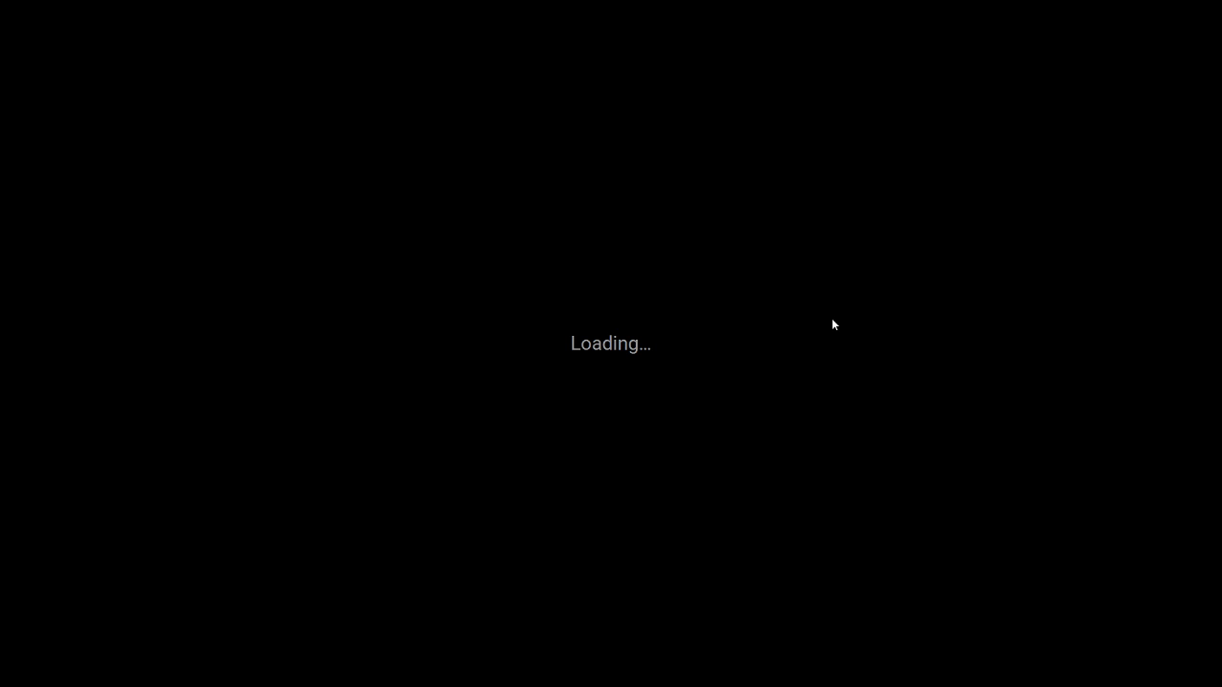